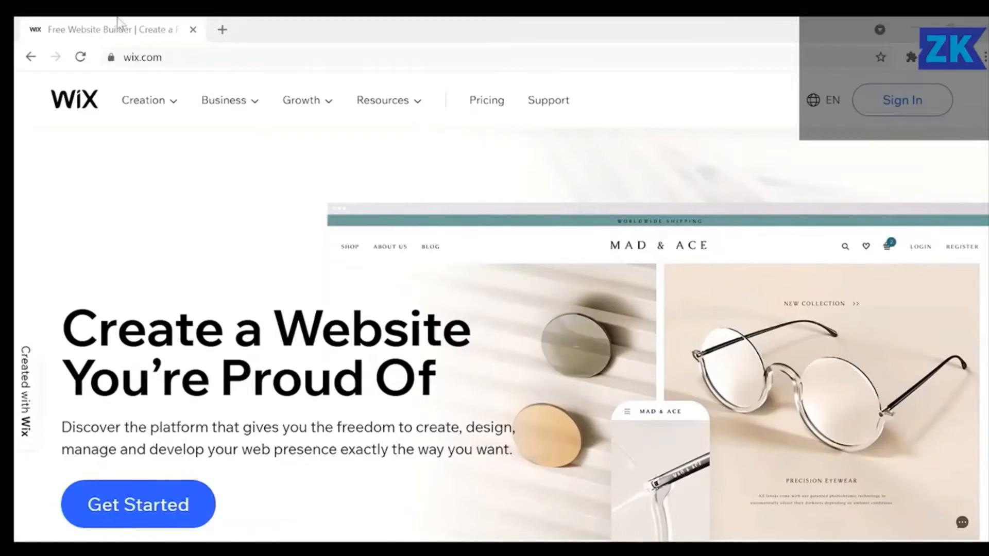
Sign in to the Wix account from wix.com to reach the My Sites dashboard.
click(181, 57)
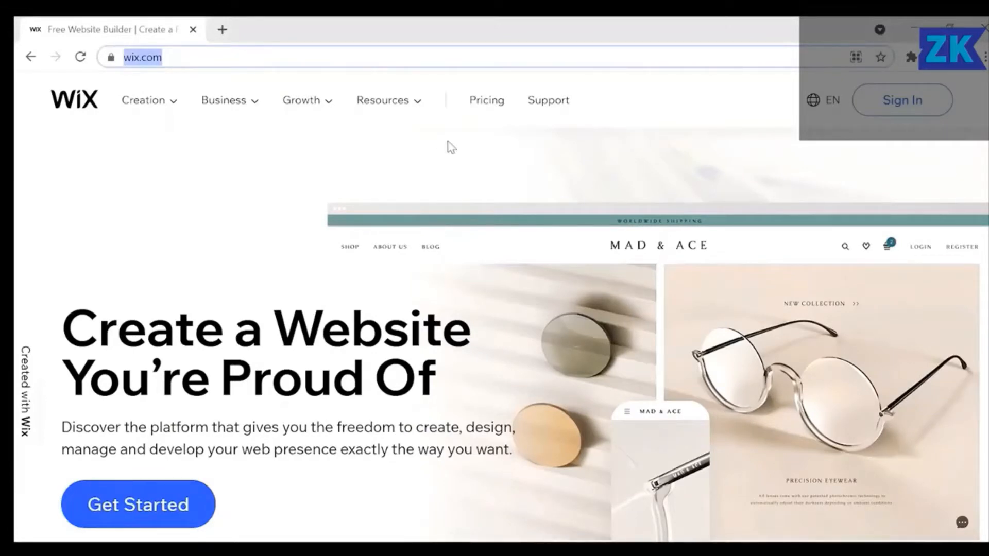
click(909, 106)
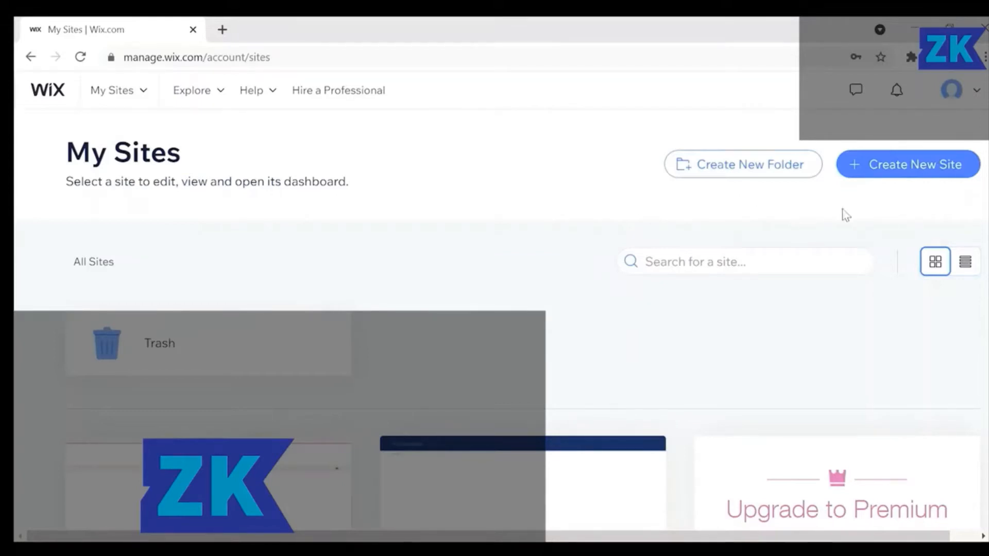
Create a new Business website and let Wix ADI build it.
click(903, 173)
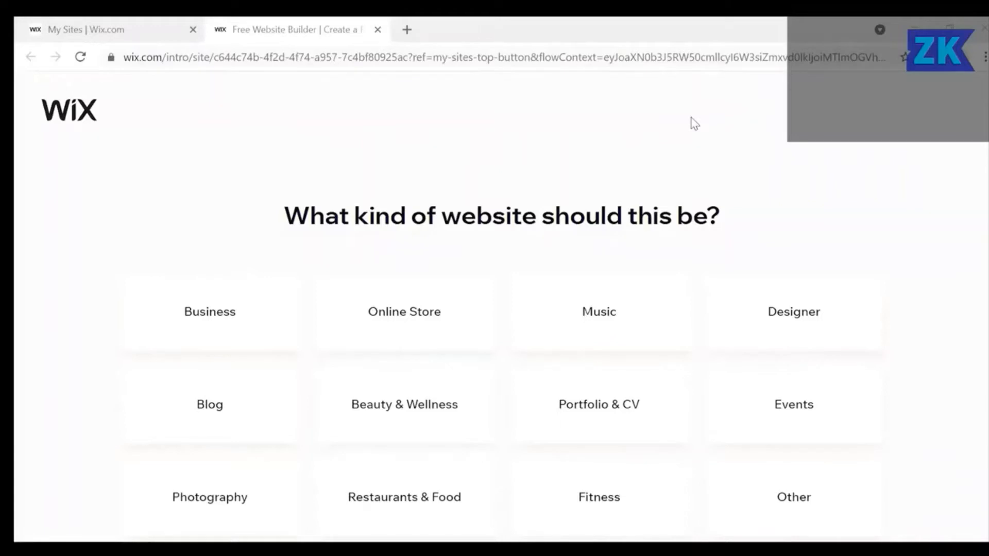
click(175, 337)
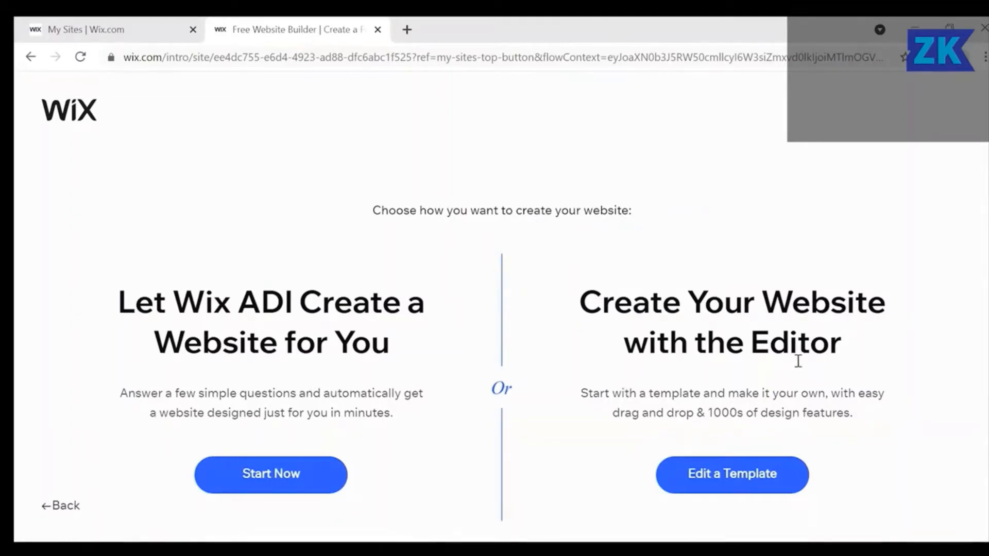
click(303, 486)
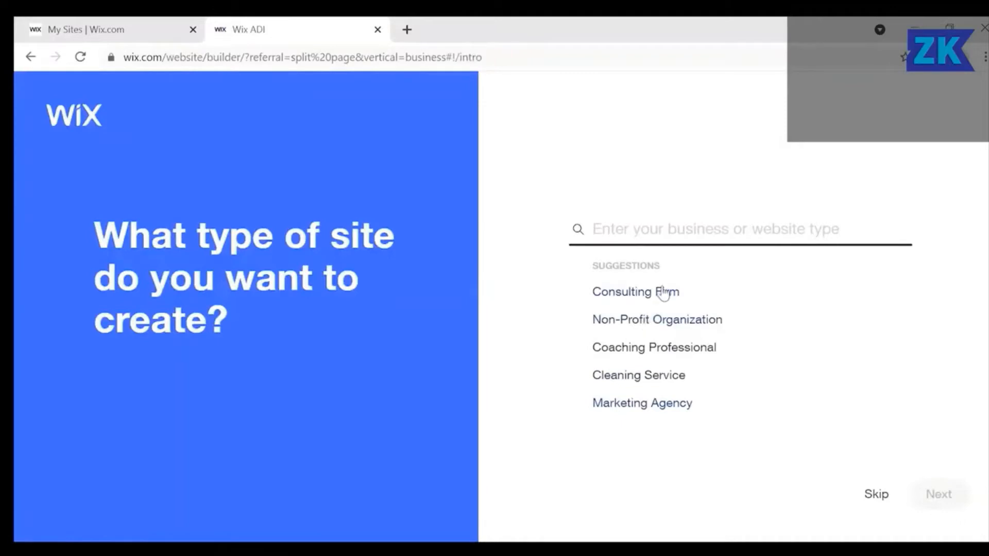
Choose Professional CV as the site type and add the Subscribe Form feature.
click(652, 352)
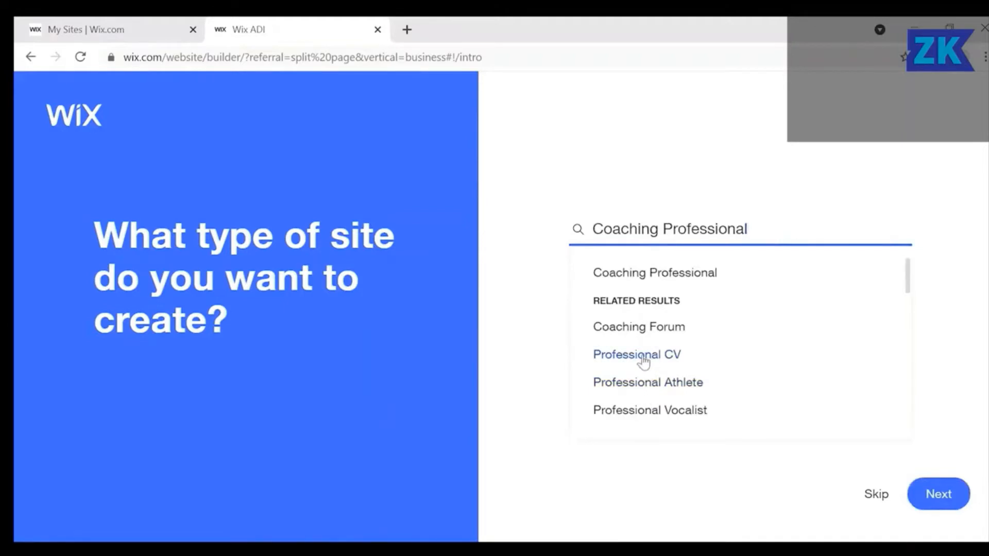
click(642, 357)
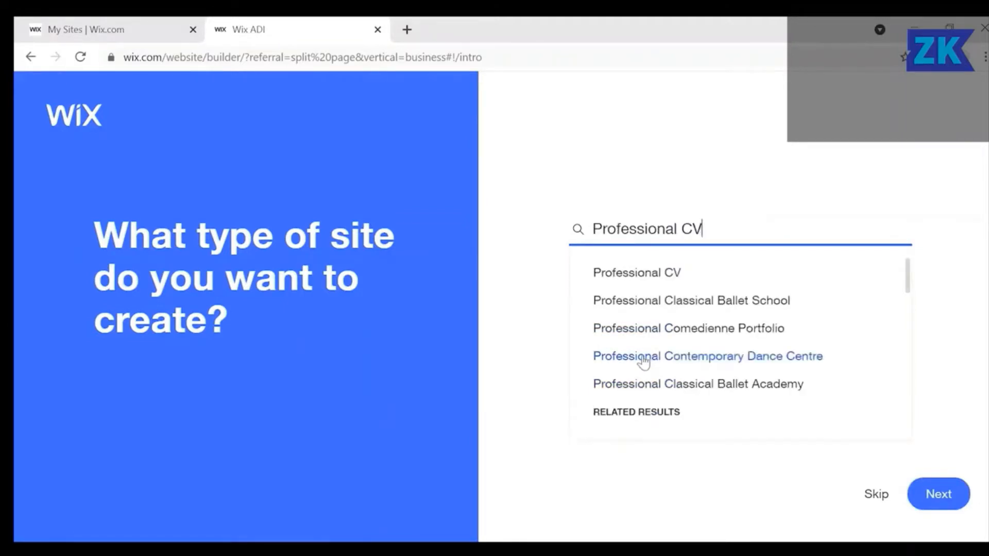
click(940, 502)
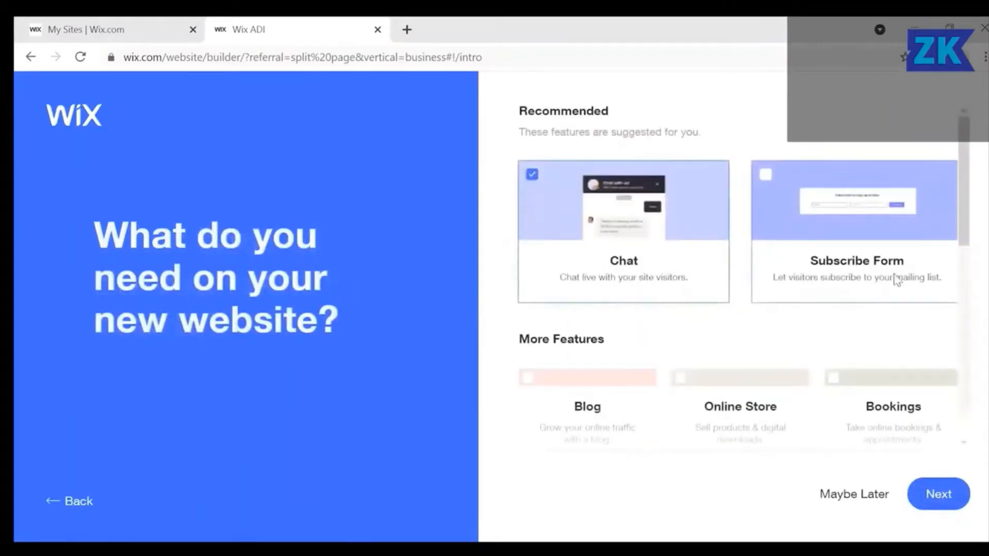
click(765, 175)
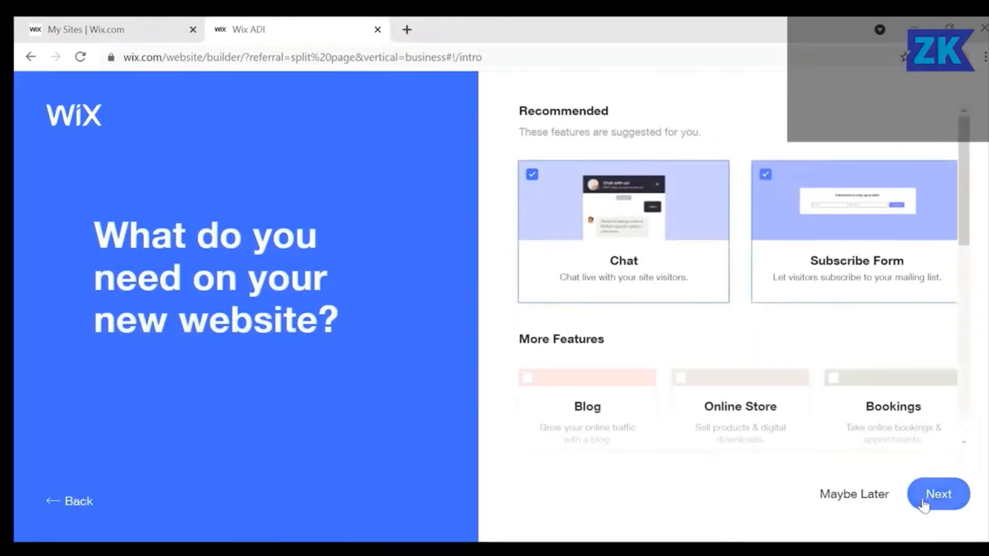
click(935, 509)
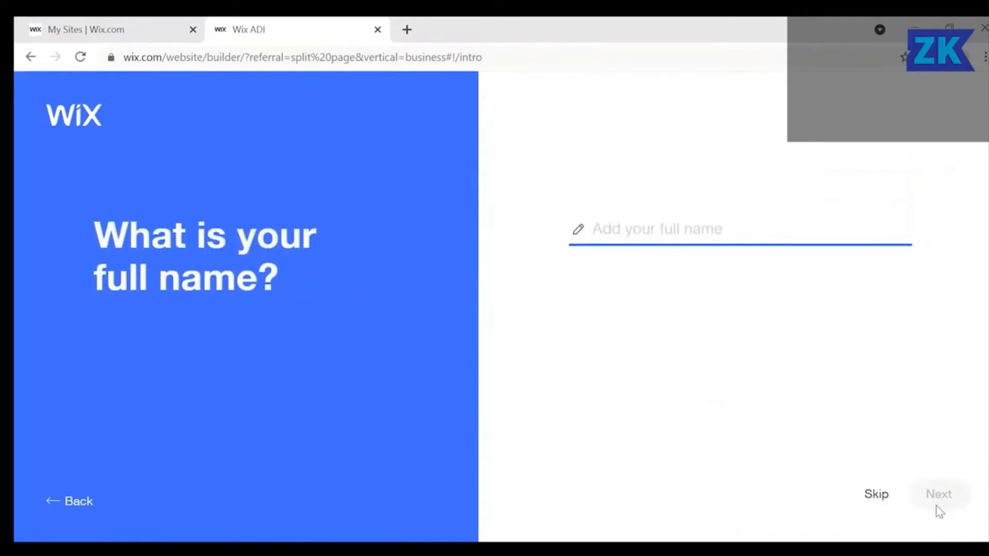
Name the site 'My Consulting Firm' and skip the content import step.
text(My Con)
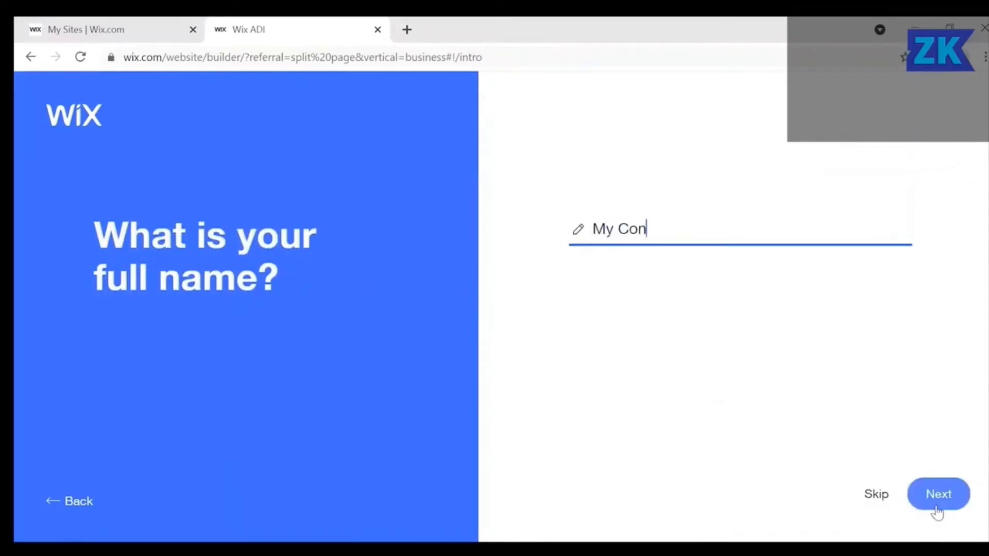
text(su)
key(BackSpace)
text(sulting Firm)
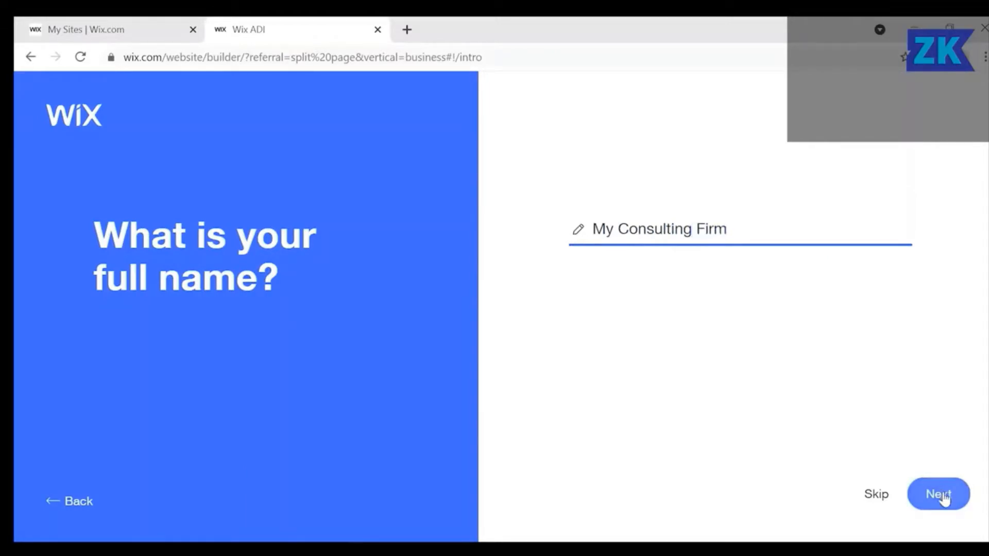
click(943, 497)
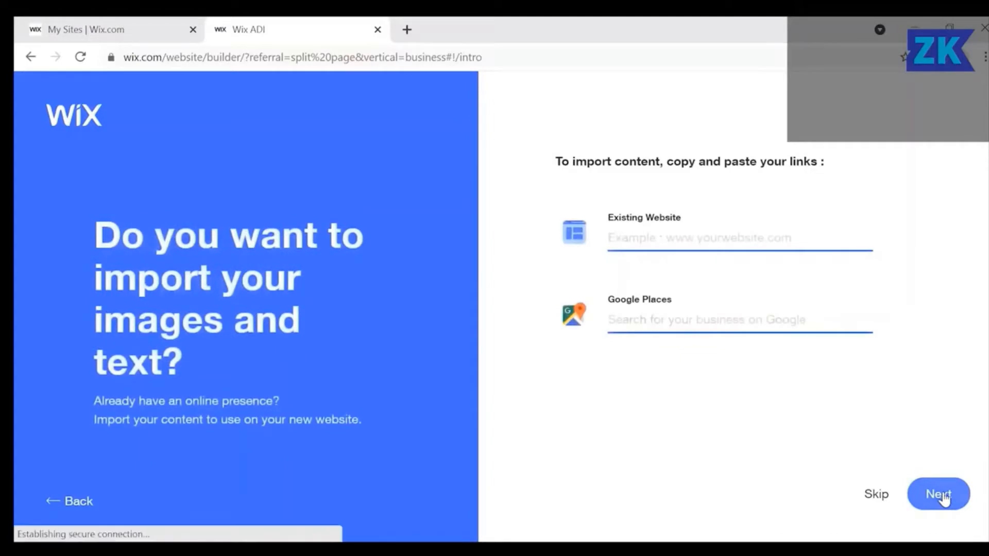
click(943, 497)
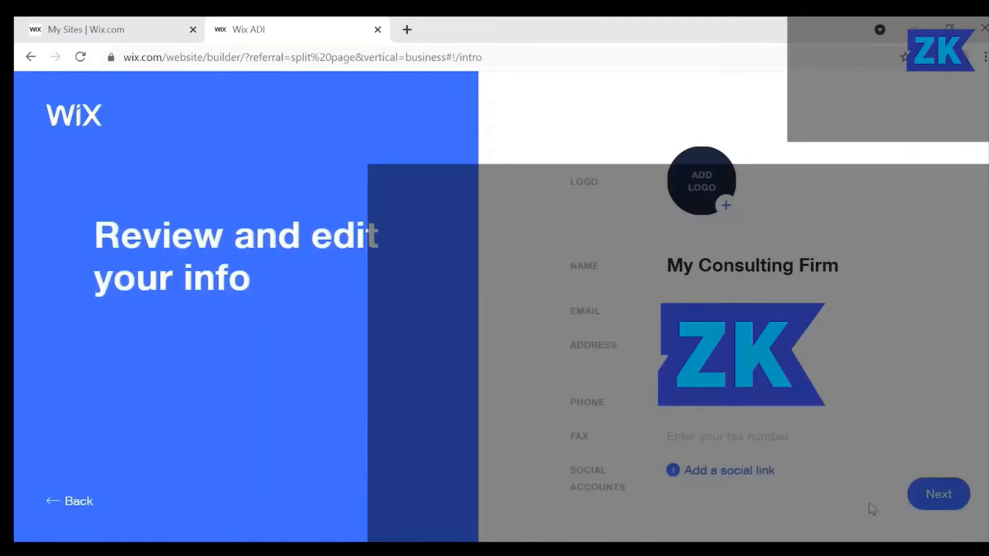
Accept the reviewed site info and apply the HYPE theme.
click(948, 496)
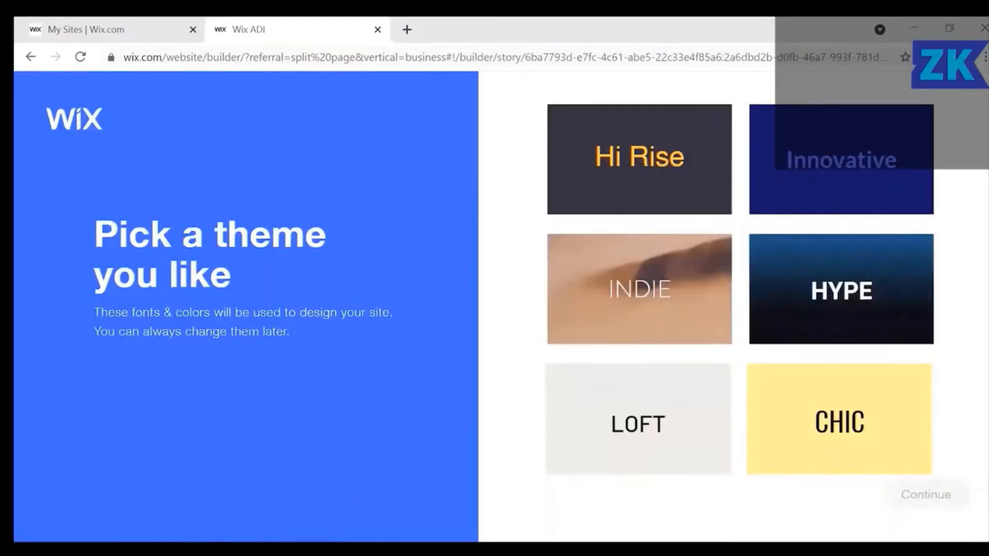
click(827, 306)
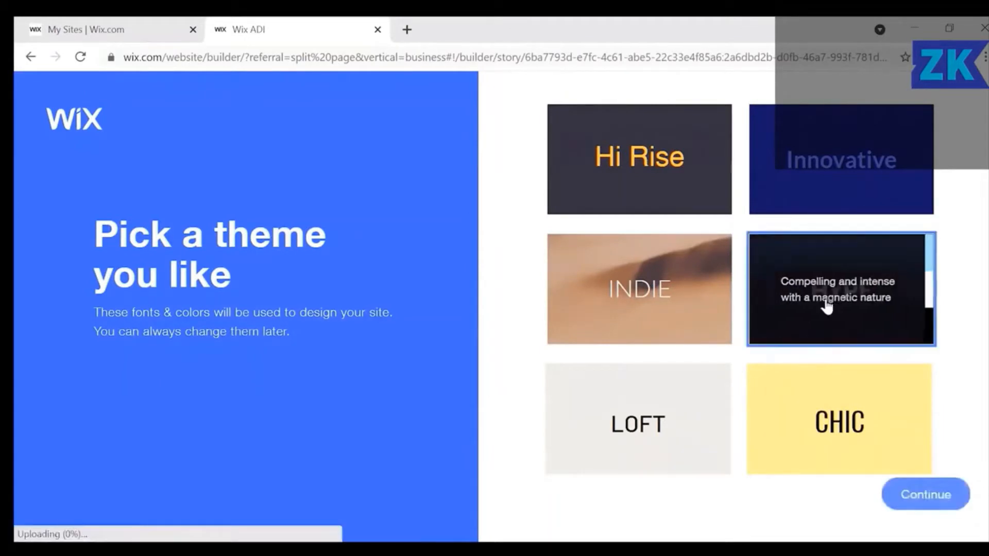
click(924, 496)
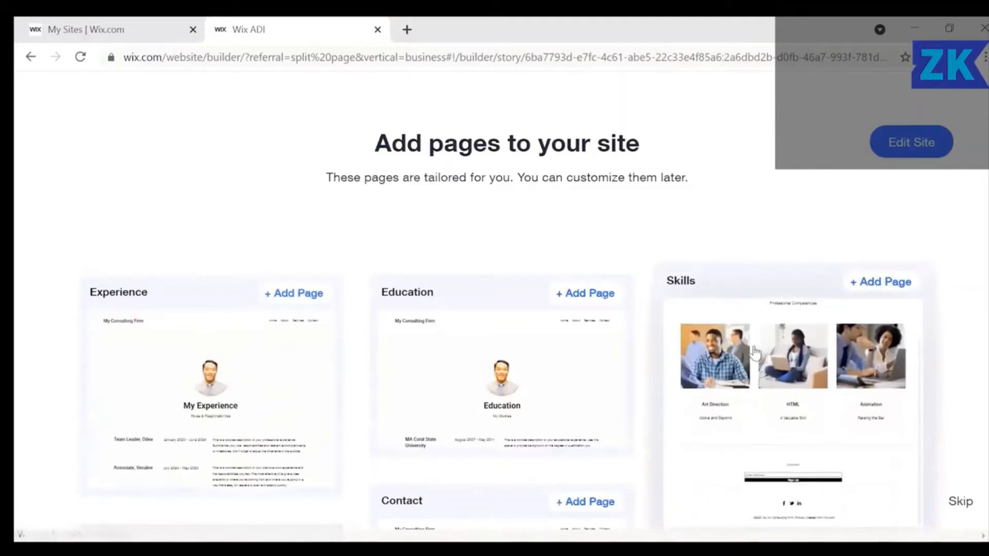
Add the Skills page, then open the generated site in the editor and review its homepage.
click(728, 320)
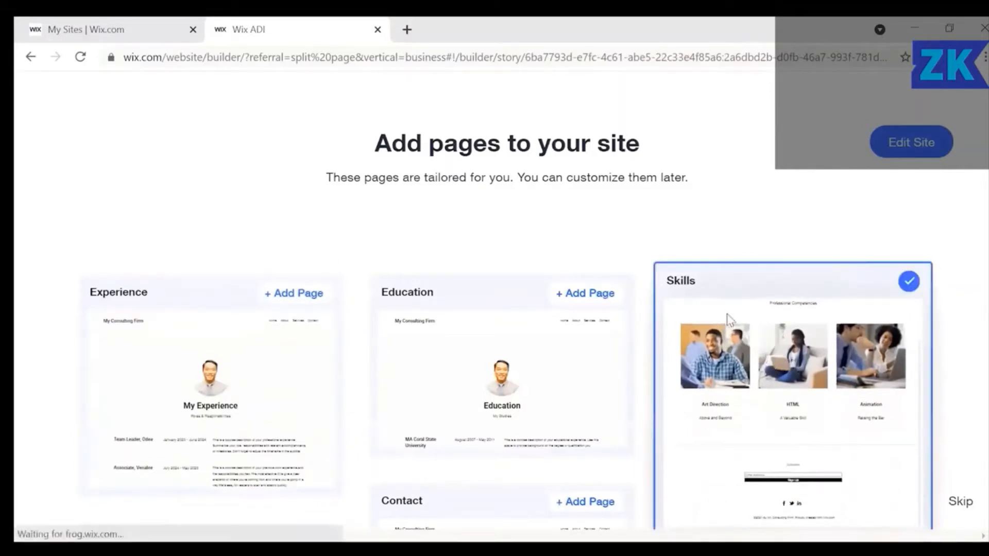
click(919, 148)
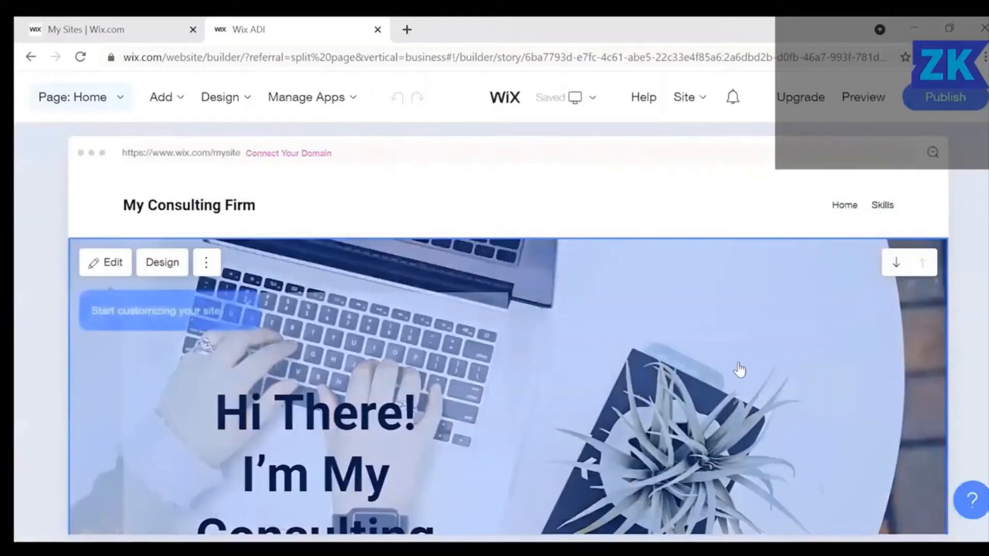
scroll(739, 370, down, 3)
scroll(739, 369, down, 3)
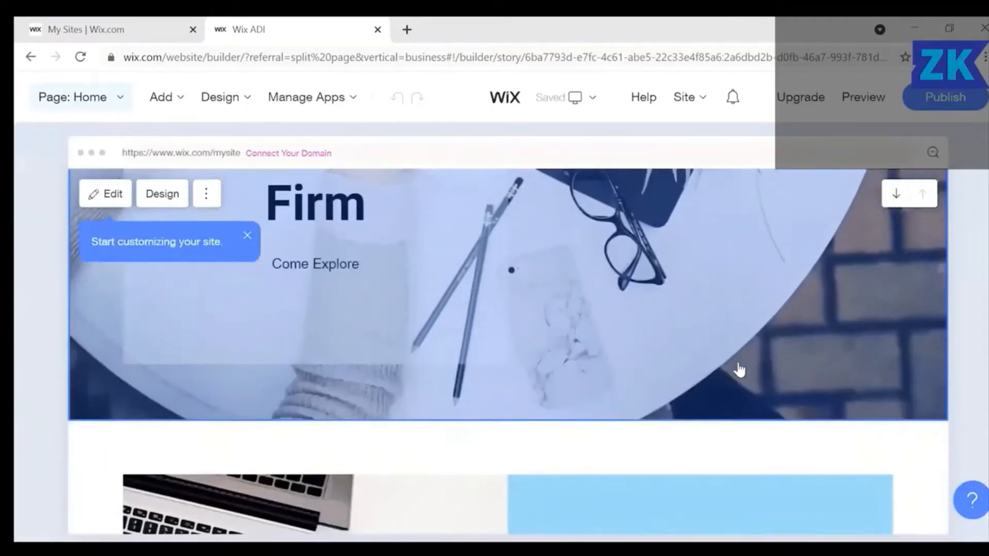
scroll(739, 370, down, 3)
scroll(738, 370, down, 3)
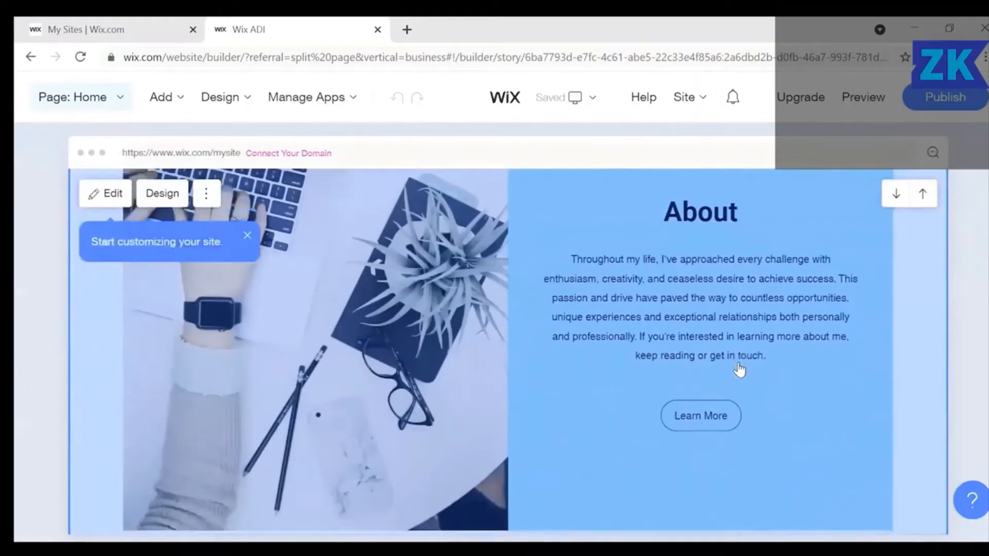
scroll(739, 370, down, 5)
scroll(738, 370, down, 10)
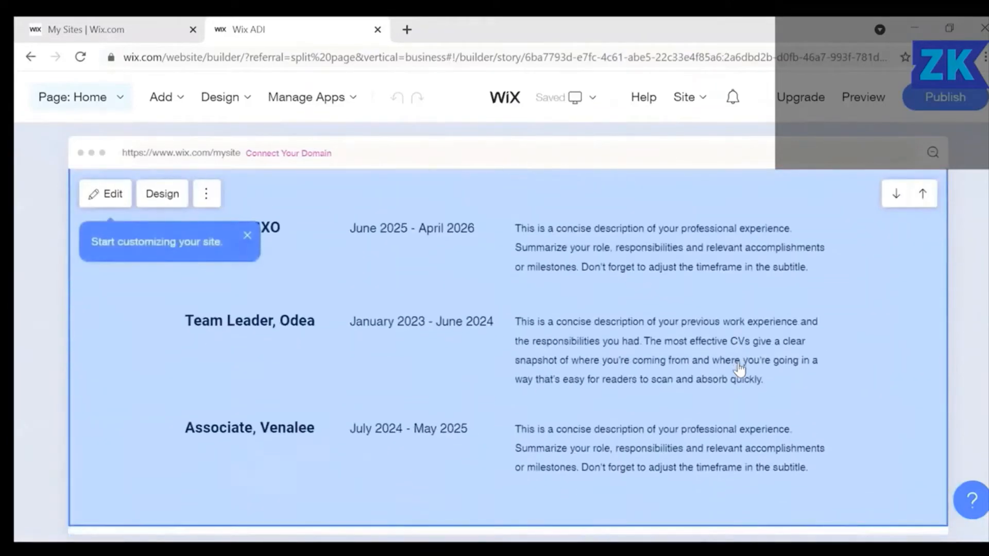
scroll(739, 370, down, 15)
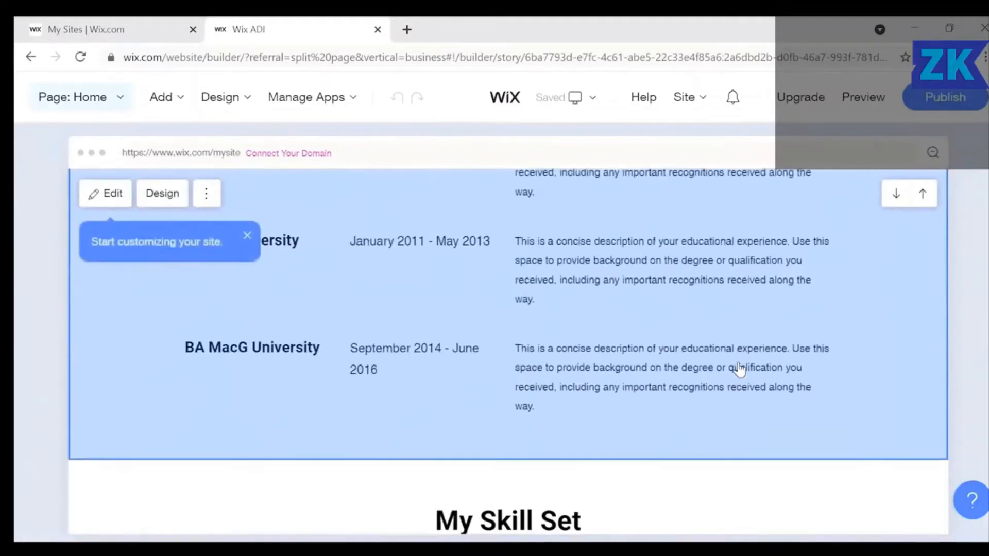
scroll(739, 370, down, 8)
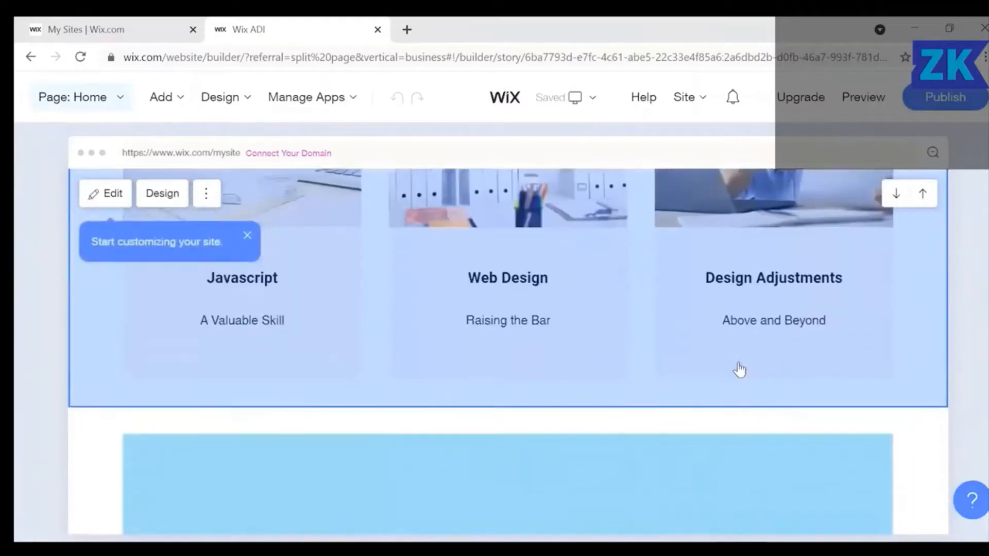
scroll(739, 370, down, 8)
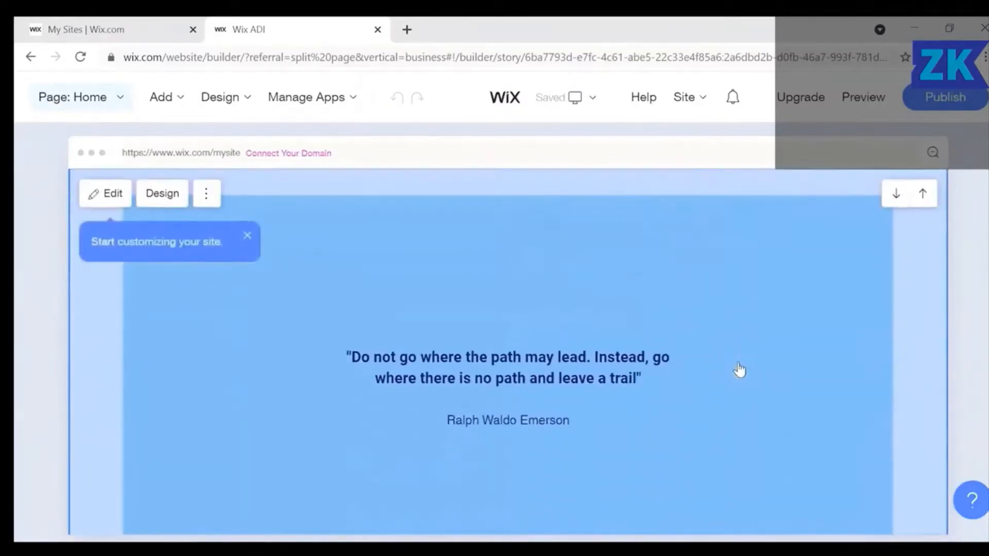
scroll(739, 370, down, 3)
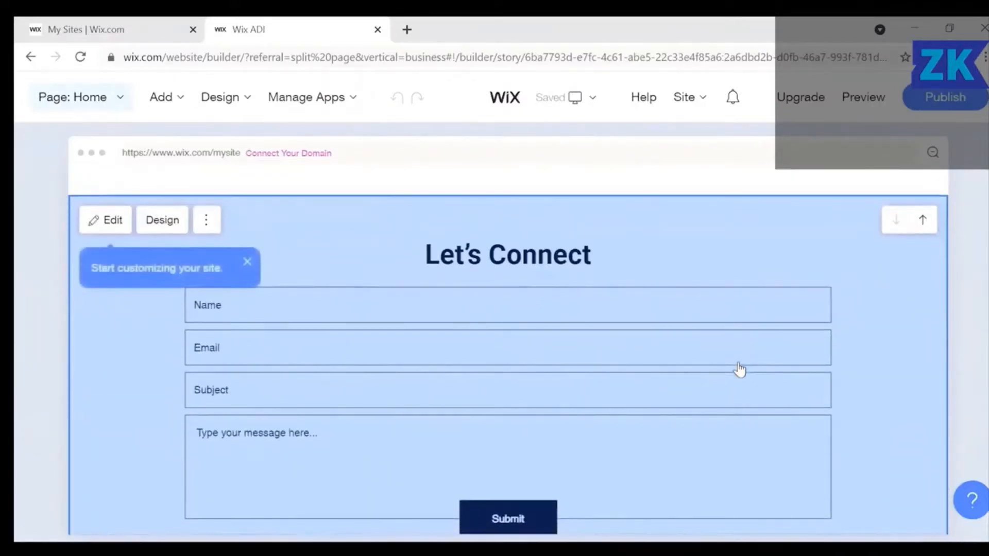
scroll(739, 370, up, 20)
scroll(739, 370, up, 15)
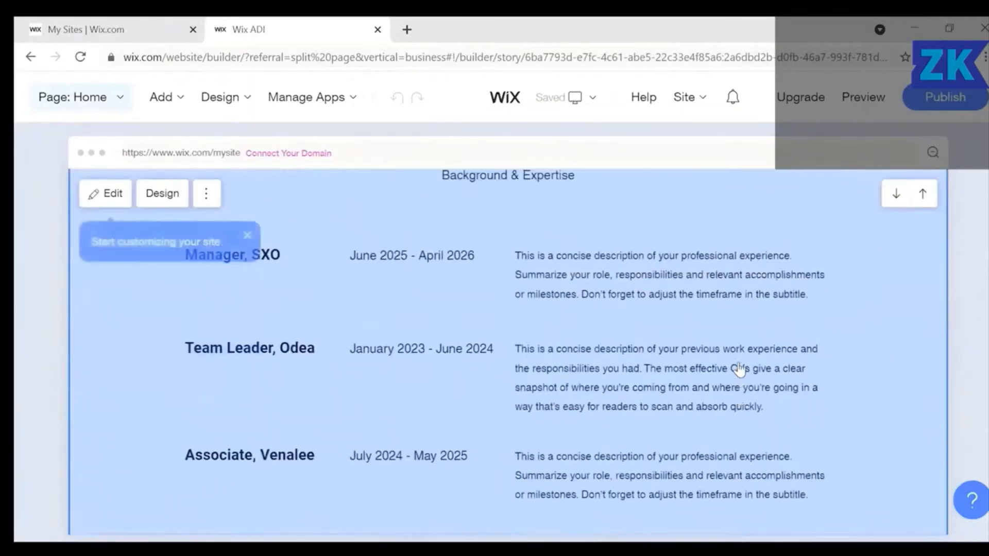
scroll(739, 369, up, 10)
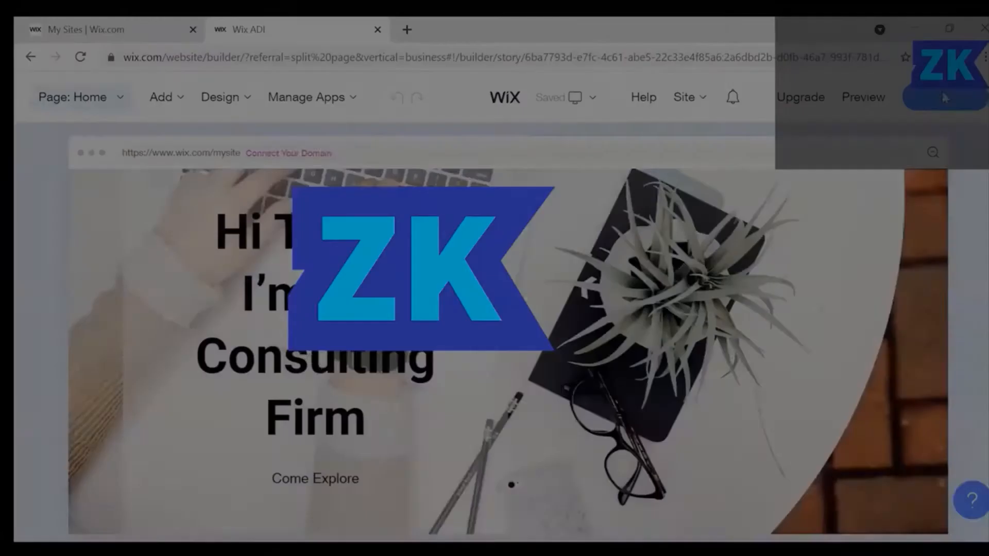
Publish My Consulting Firm and view the live site in a new tab.
click(943, 99)
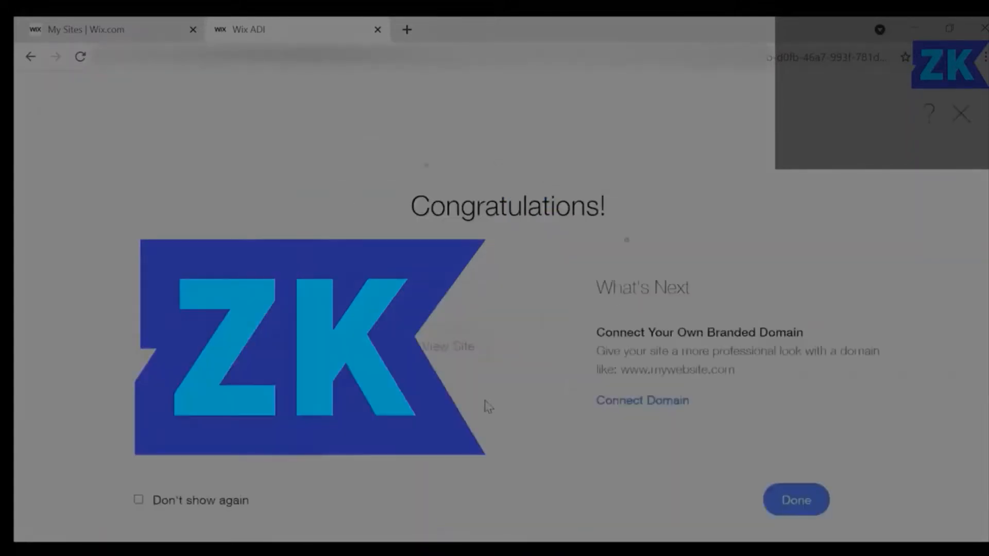
click(457, 349)
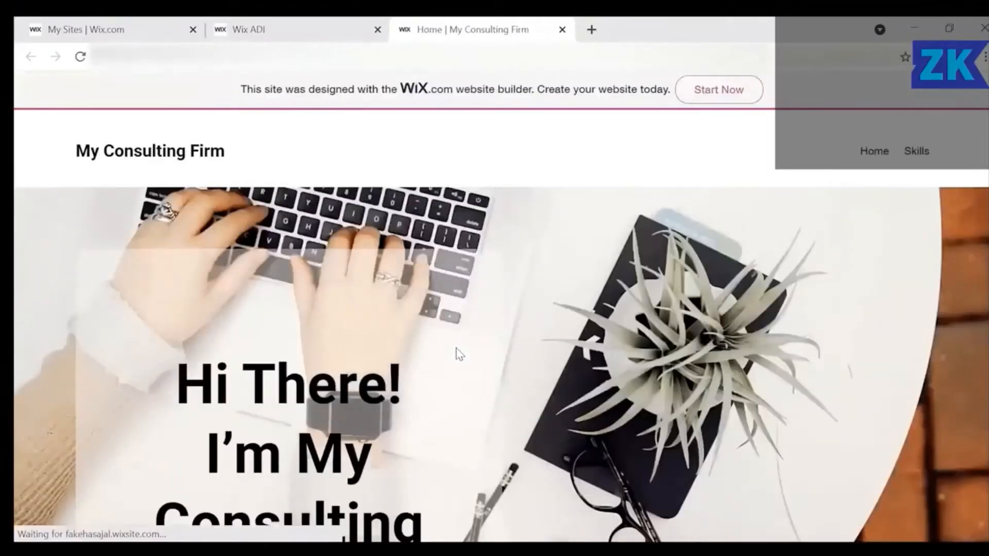
Scroll through the live My Consulting Firm homepage to inspect it.
scroll(614, 417, down, 1)
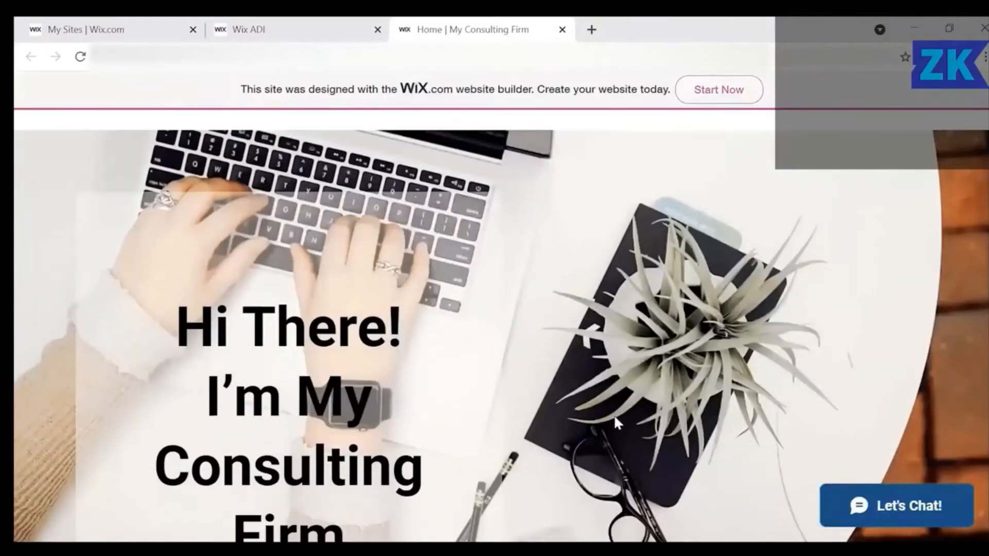
scroll(614, 417, up, 1)
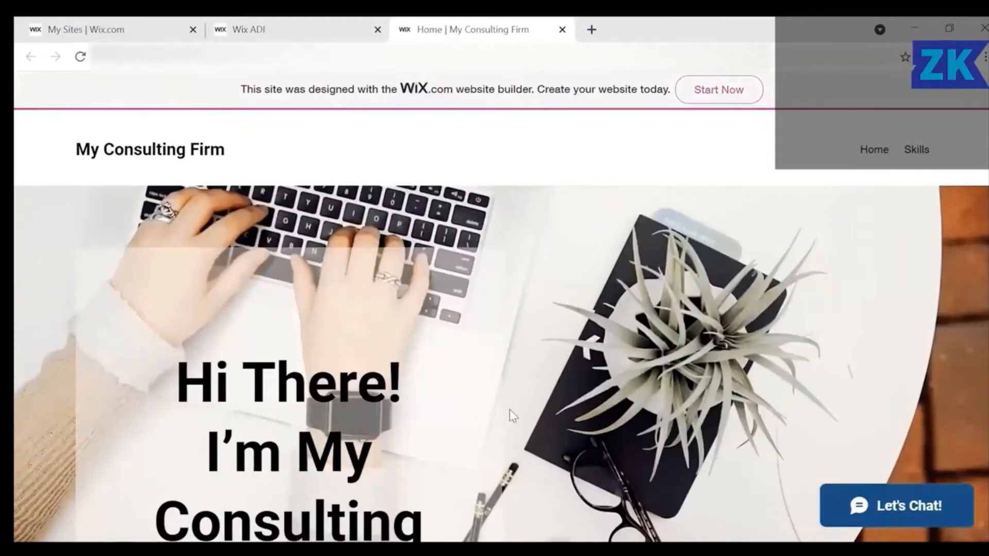
scroll(509, 409, down, 10)
scroll(509, 410, down, 15)
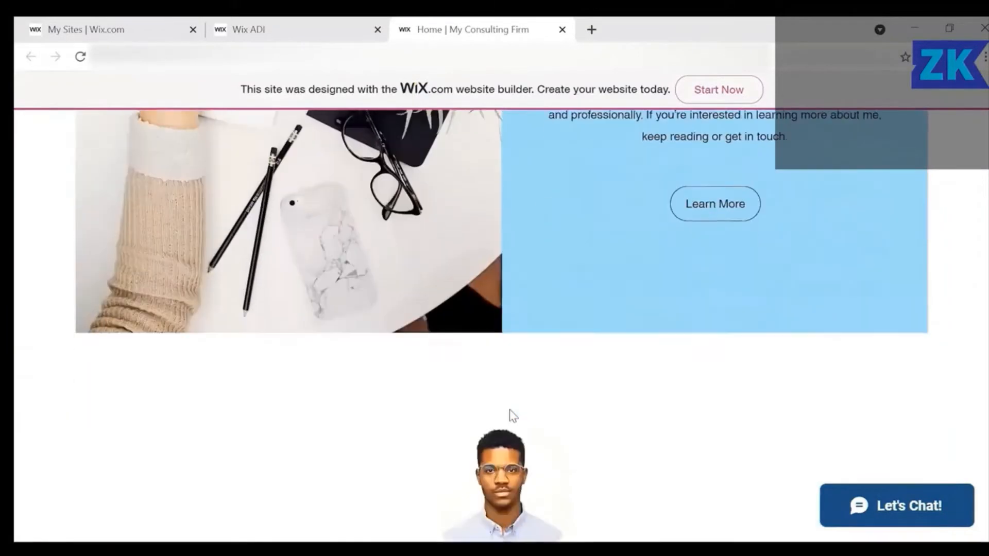
scroll(513, 416, down, 15)
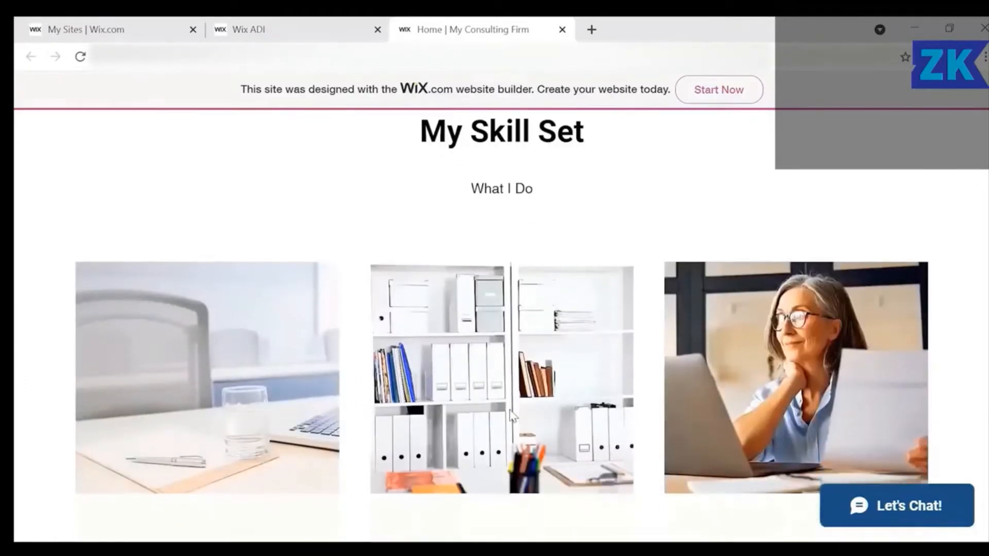
scroll(511, 414, up, 12)
scroll(512, 416, up, 15)
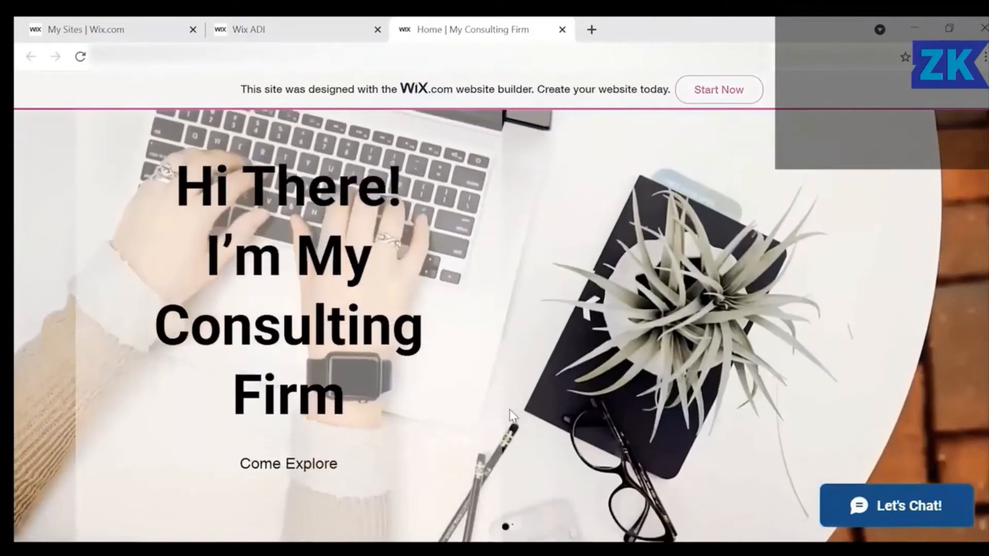
scroll(510, 415, up, 5)
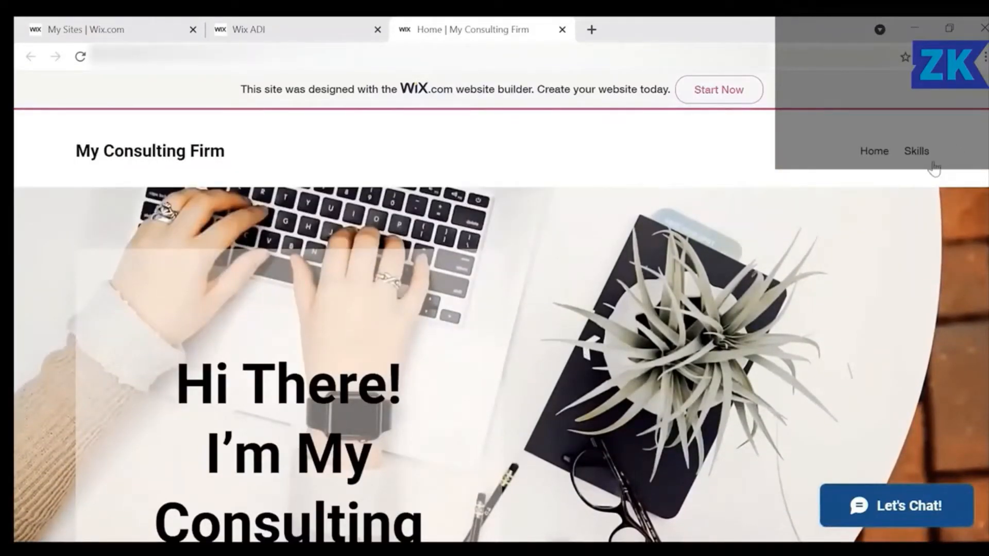
Go to the live site's Skills page and scroll down it.
click(917, 152)
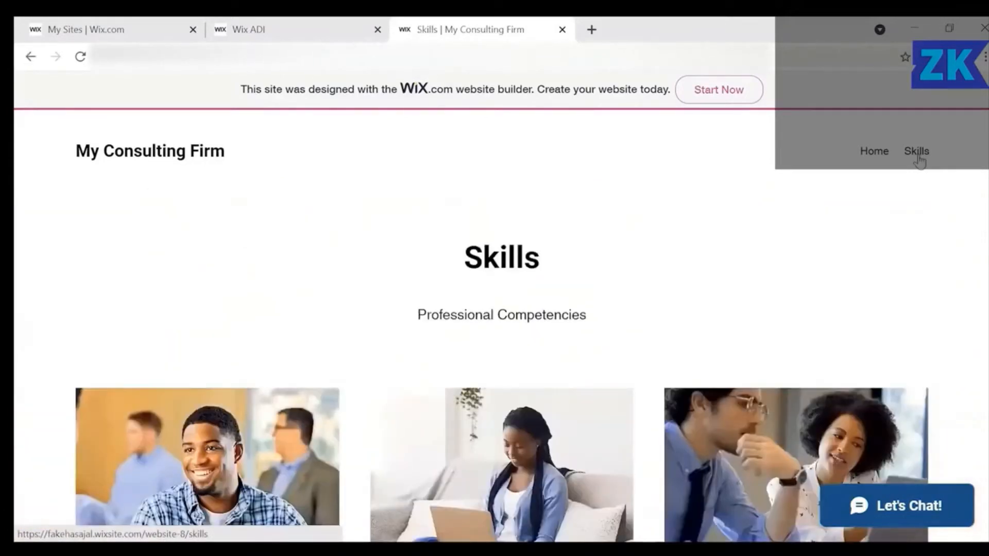
scroll(663, 332, down, 10)
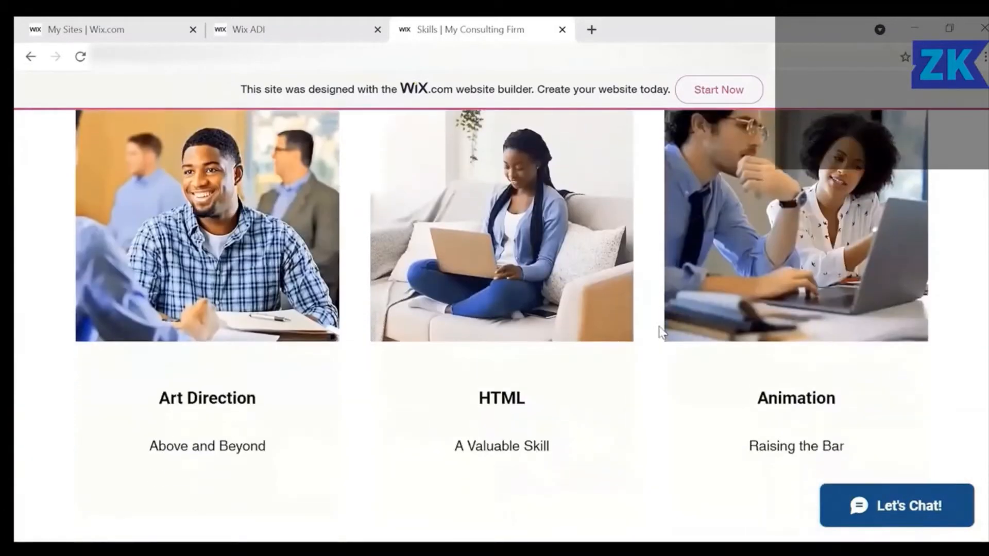
scroll(663, 332, down, 2)
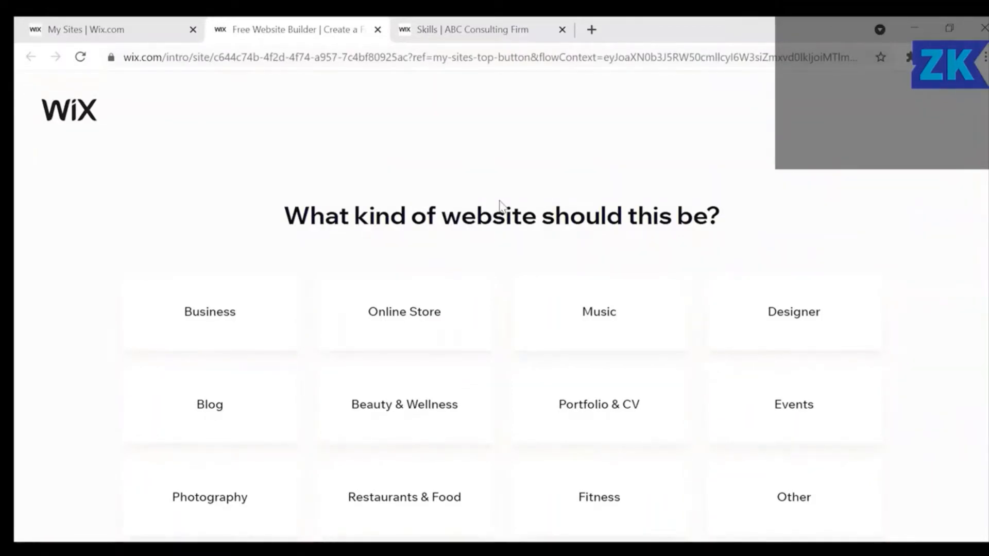
Choose Online Store as the website type and start from a ready-made template.
click(362, 328)
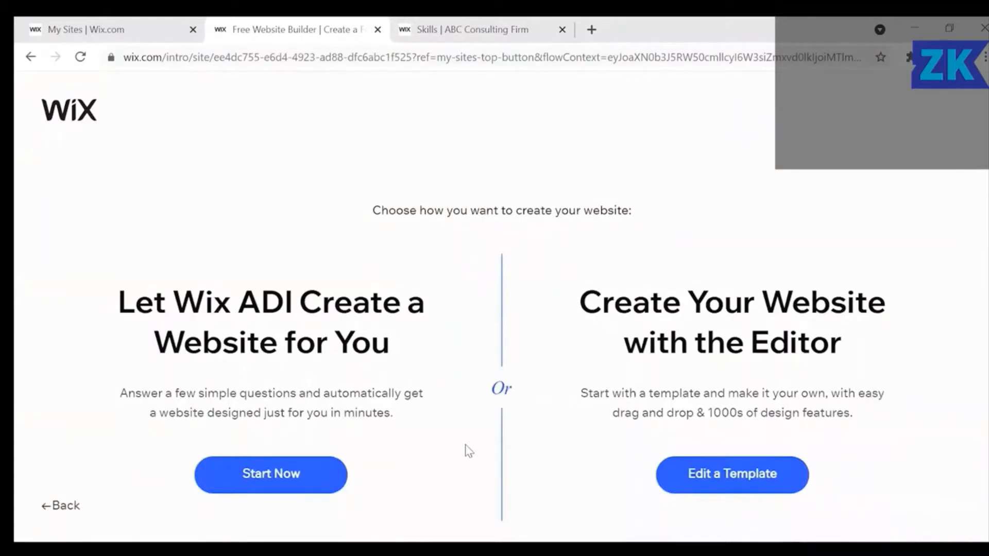
scroll(468, 450, down, 1)
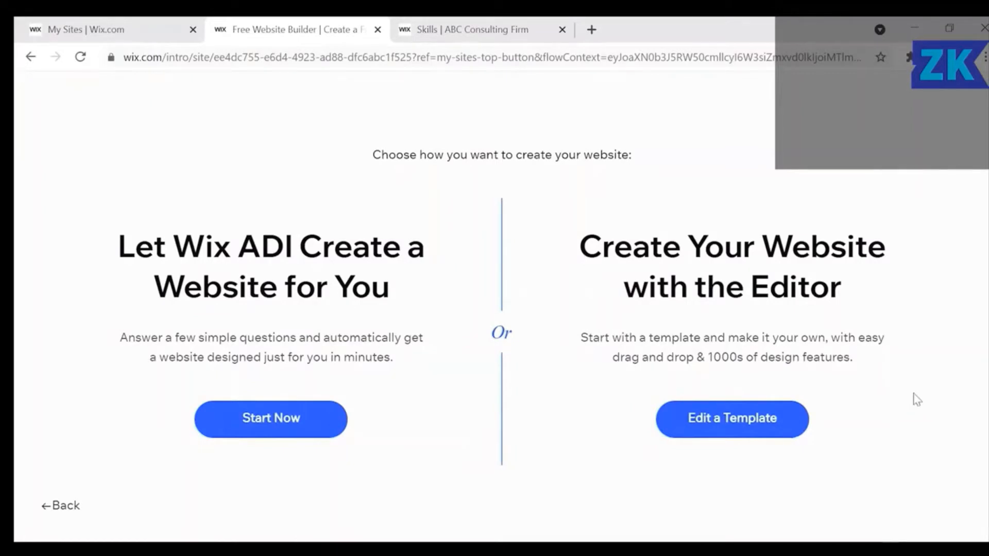
click(769, 428)
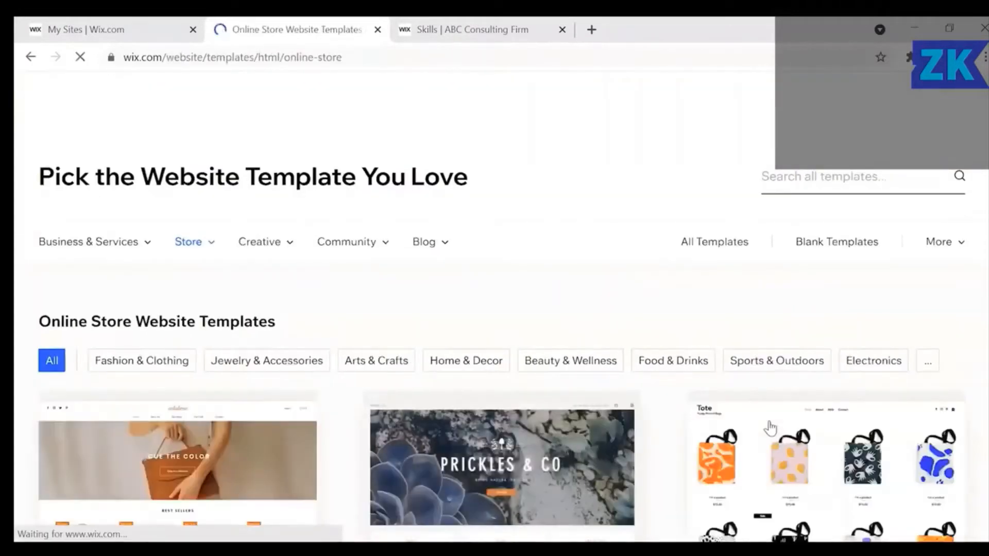
Filter the Online Store templates to the Beauty & Wellness category.
scroll(769, 427, down, 2)
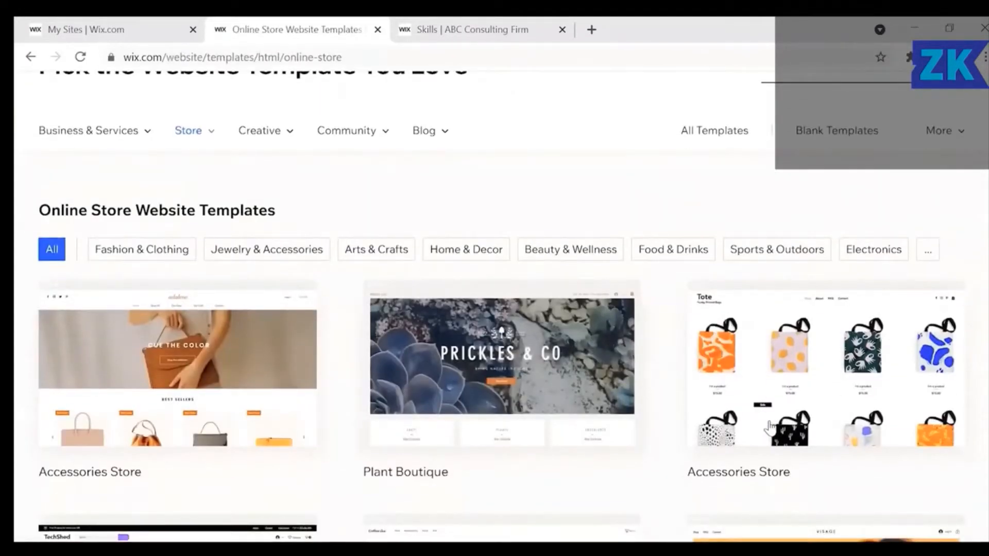
scroll(770, 426, up, 2)
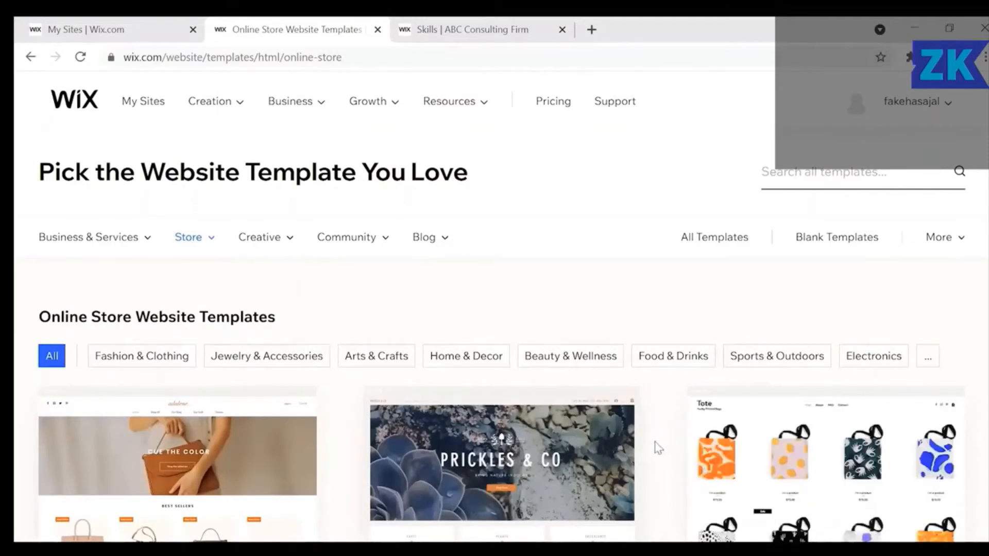
mouse_move(611, 425)
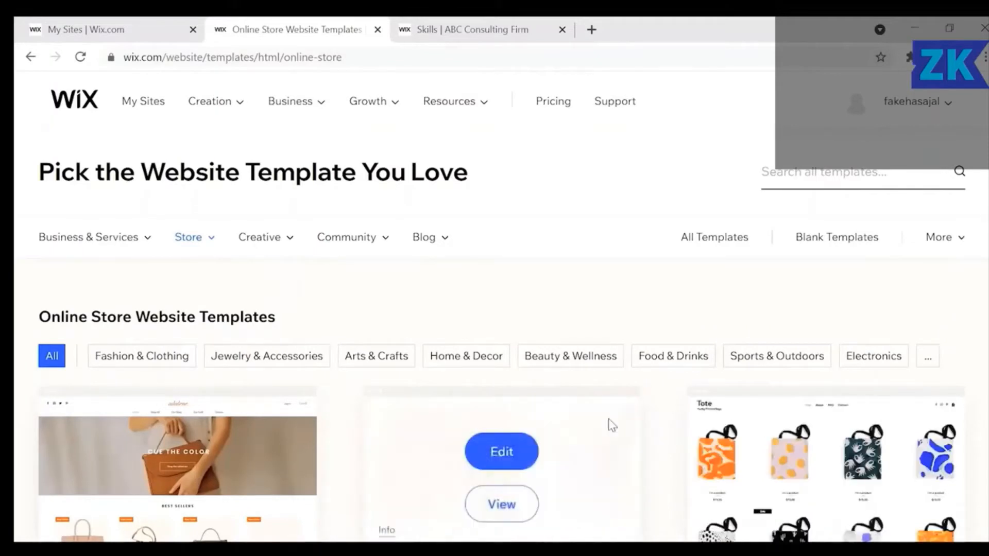
click(596, 361)
Find the Cosmetic Oils template and open it for editing.
scroll(595, 362, down, 3)
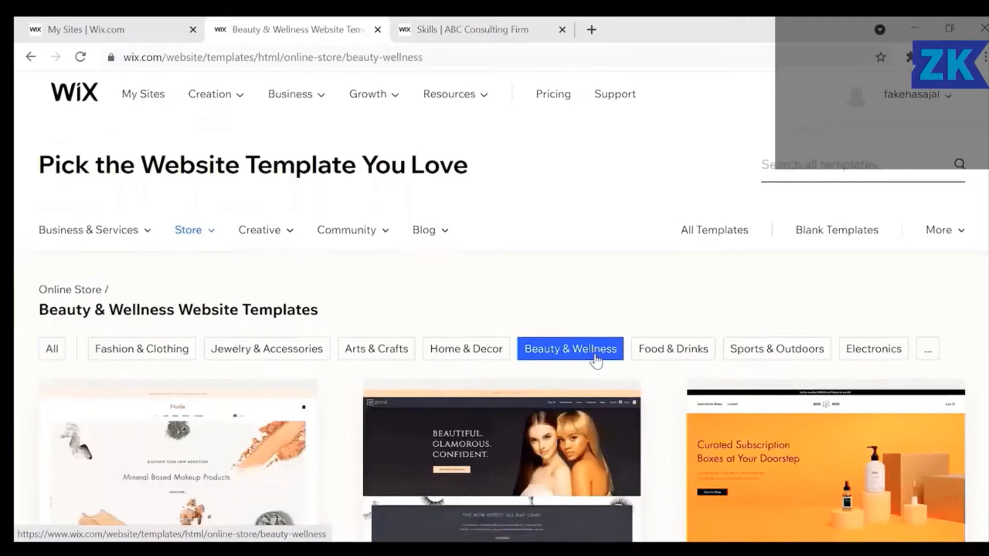
scroll(597, 361, down, 5)
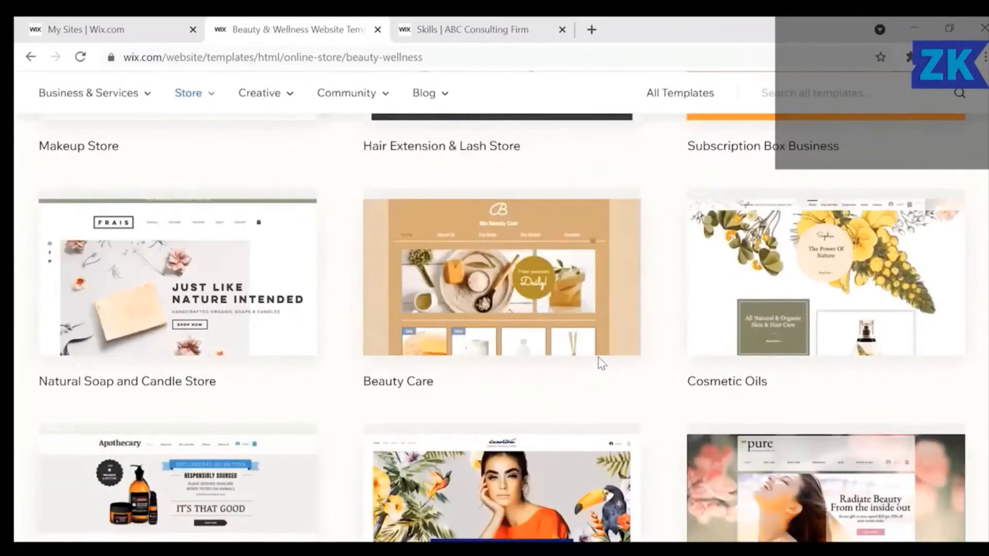
mouse_move(936, 275)
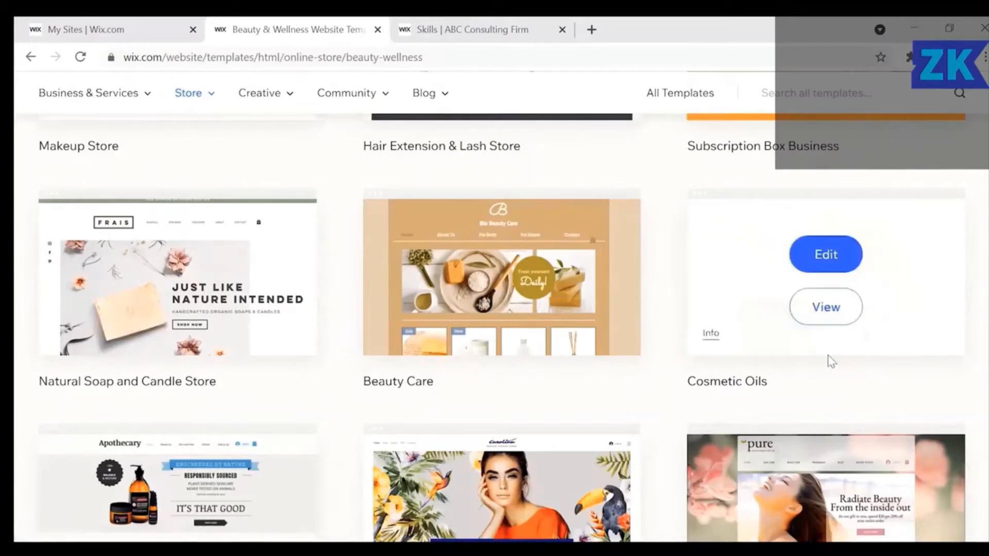
click(838, 258)
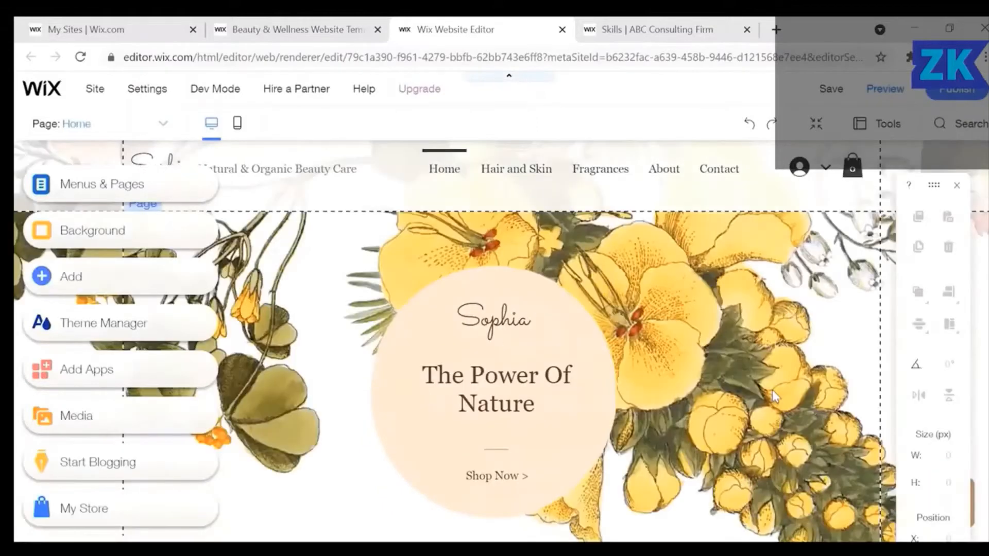
Look through the Cosmetic Oils template and bring up the Page Background settings.
scroll(773, 396, down, 8)
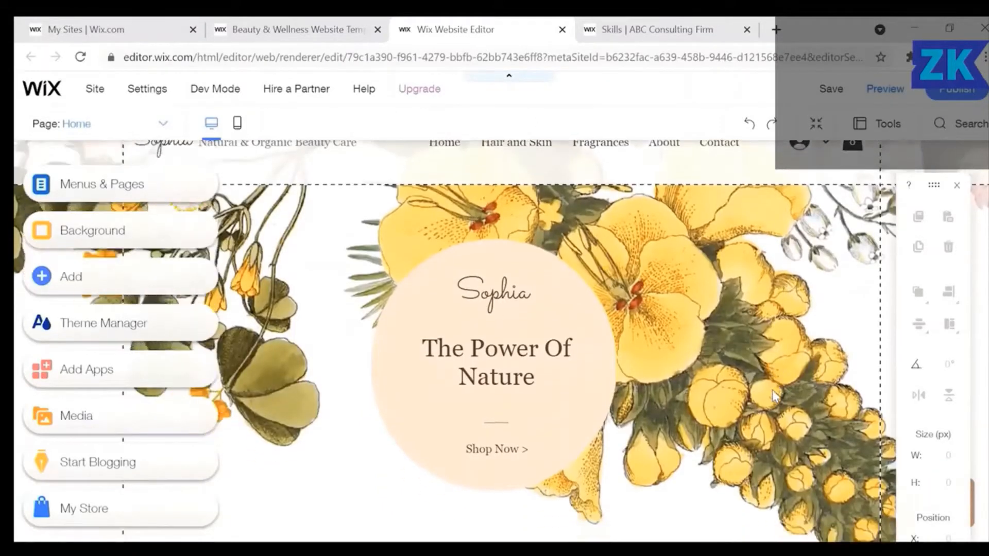
scroll(775, 397, down, 10)
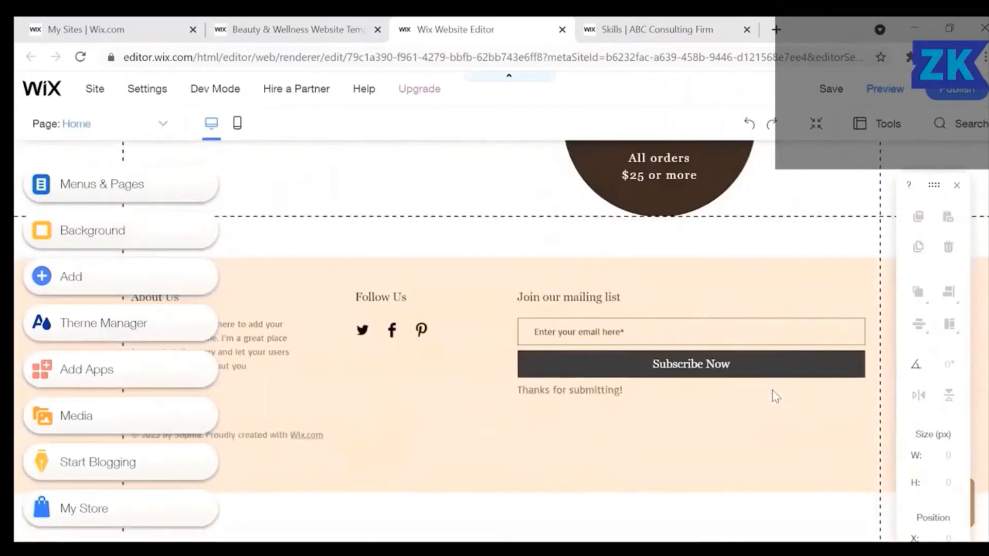
scroll(772, 392, up, 10)
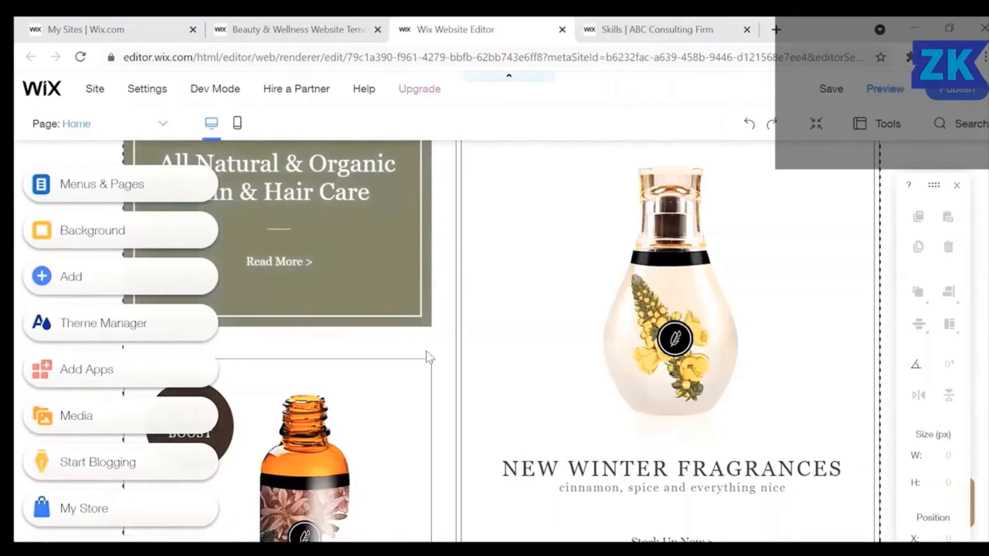
scroll(429, 356, up, 3)
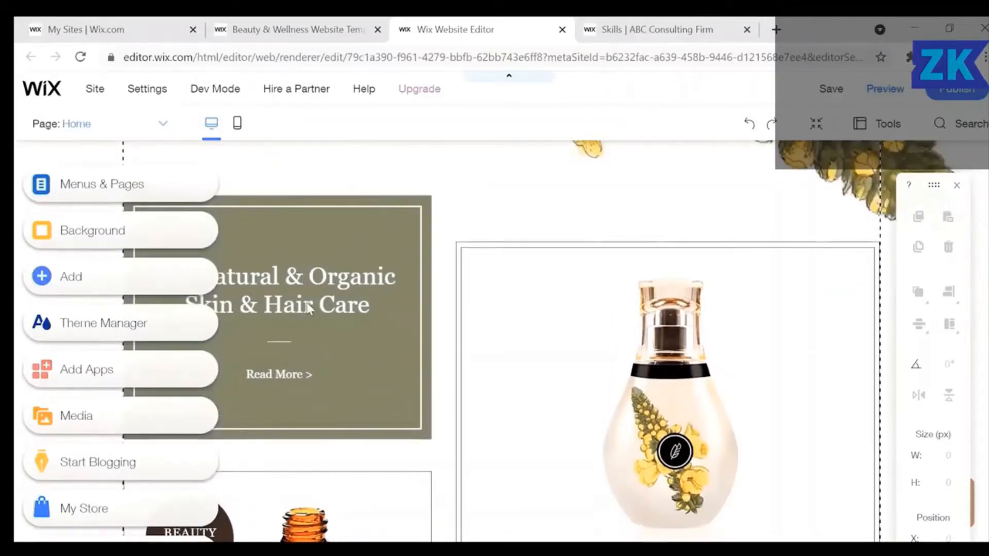
click(180, 237)
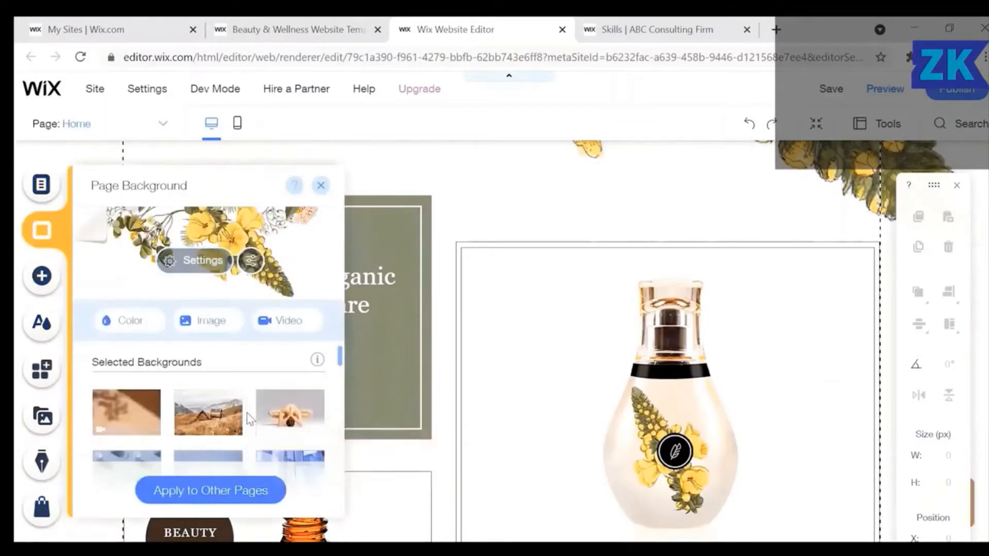
Make the Healthy Green Smoothies photo the Home page background and start applying it to other pages.
scroll(247, 418, down, 5)
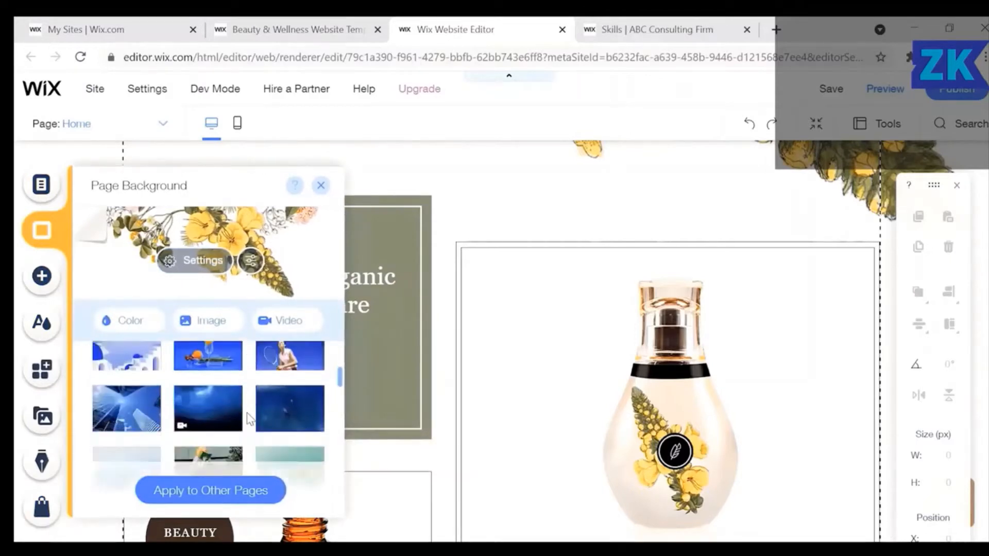
scroll(250, 418, down, 4)
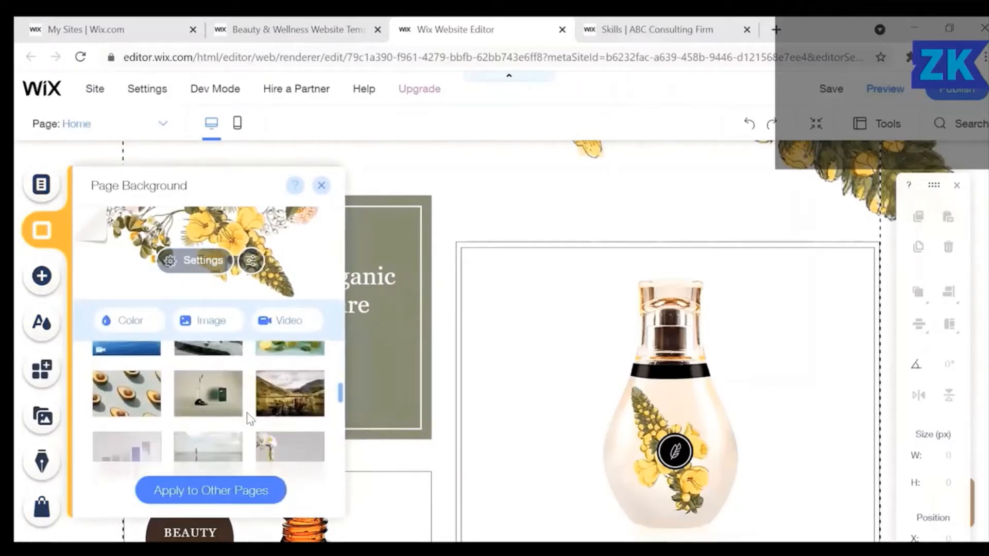
scroll(249, 418, down, 5)
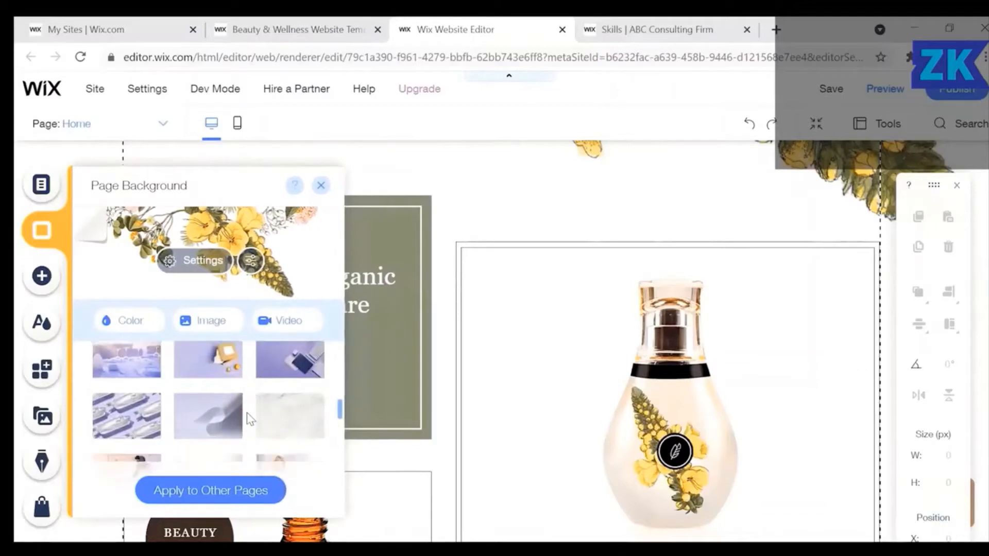
scroll(249, 418, down, 4)
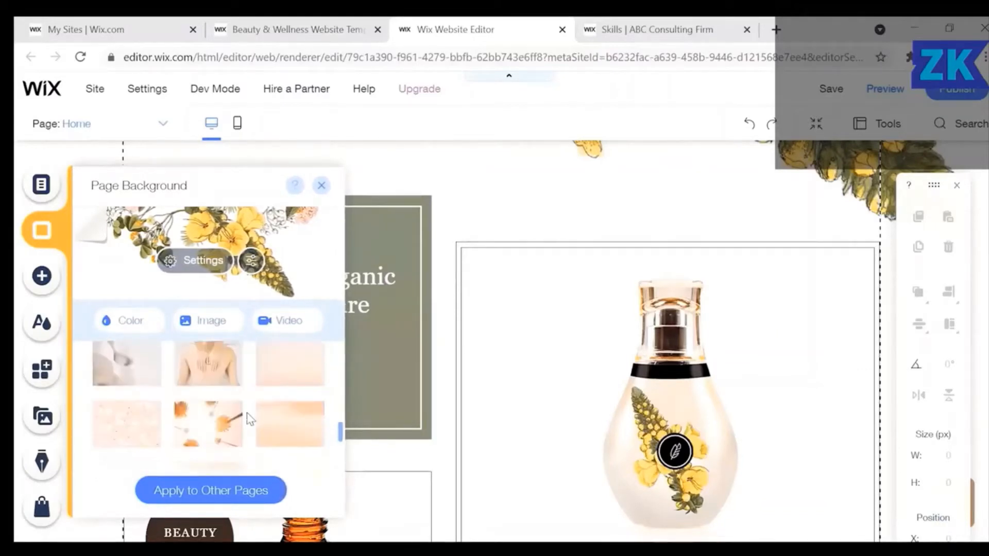
scroll(250, 418, down, 5)
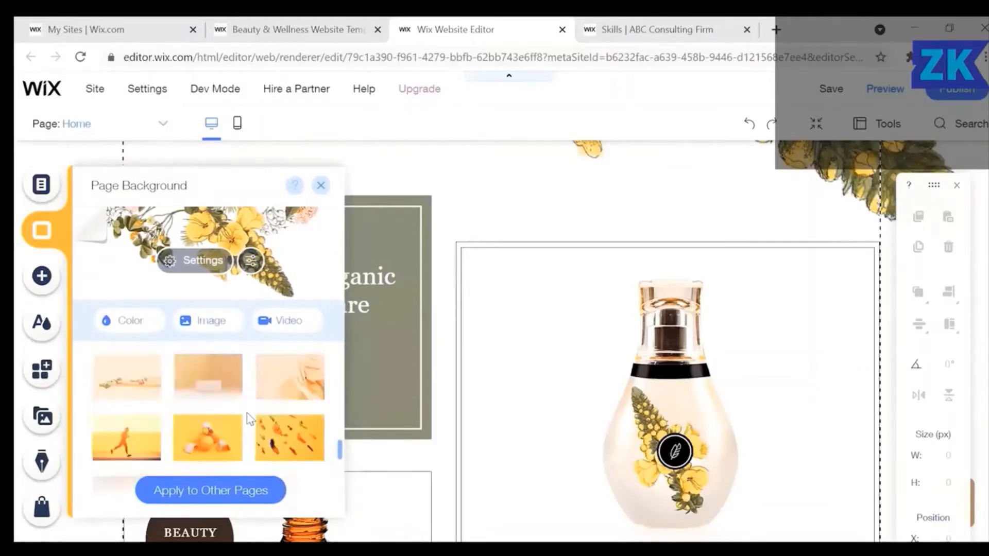
scroll(249, 418, up, 15)
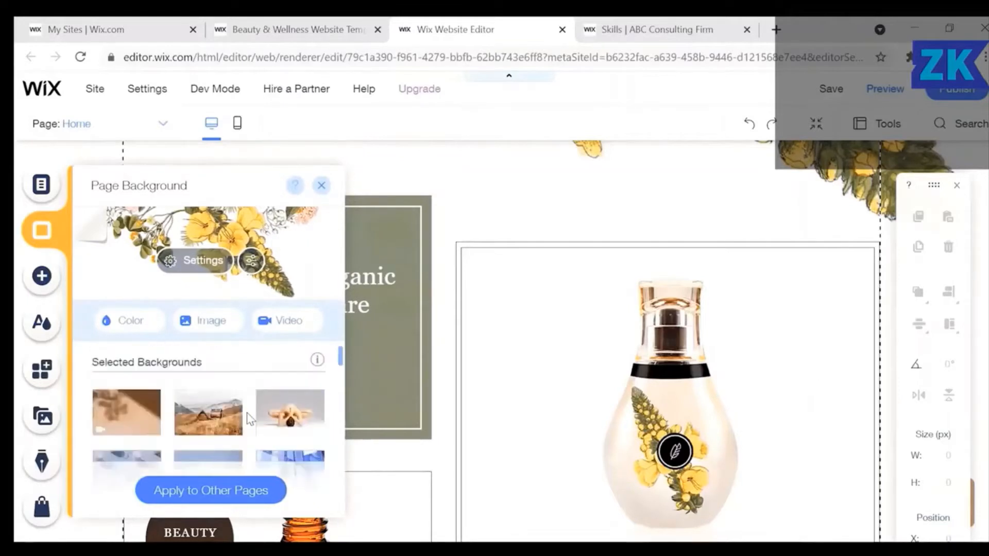
scroll(249, 418, down, 4)
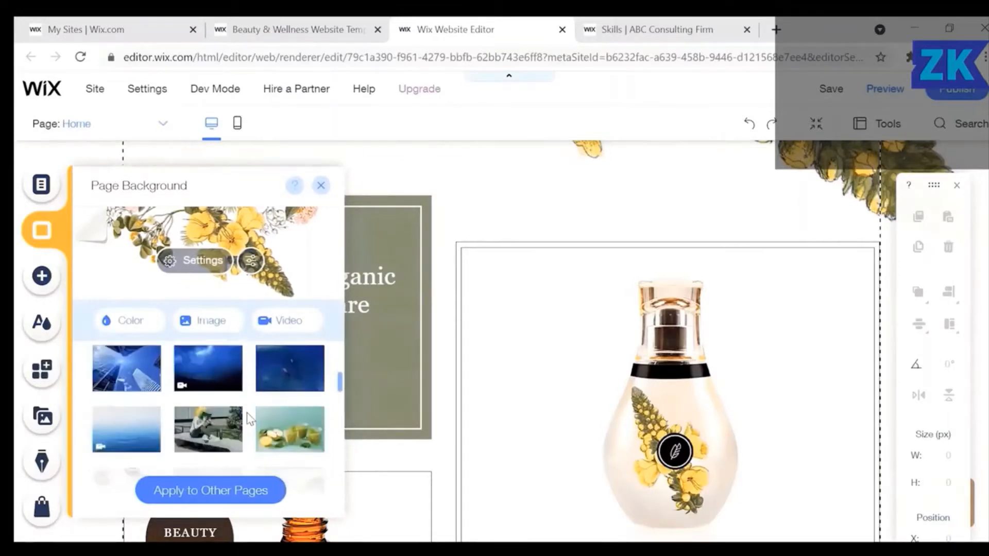
scroll(249, 418, down, 1)
mouse_move(293, 407)
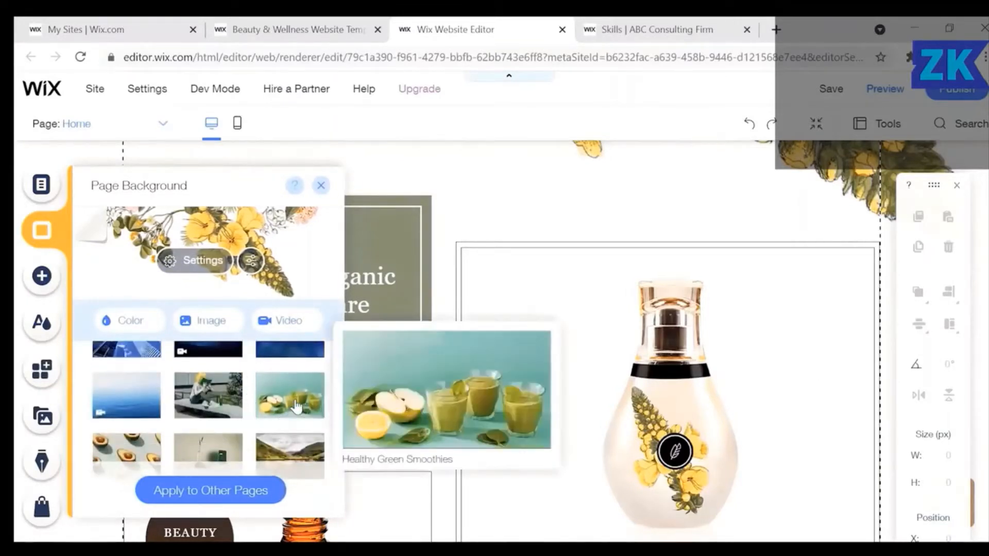
click(296, 407)
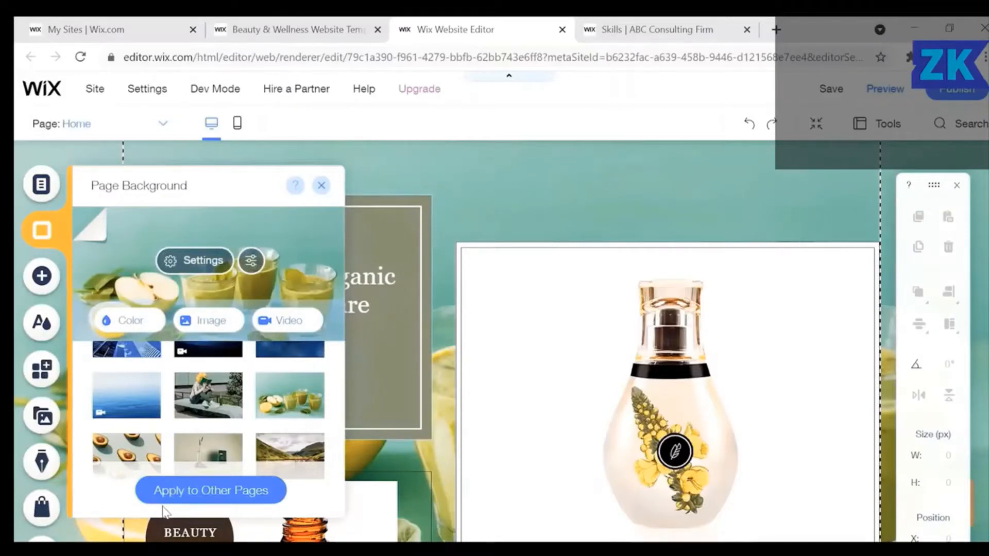
click(201, 493)
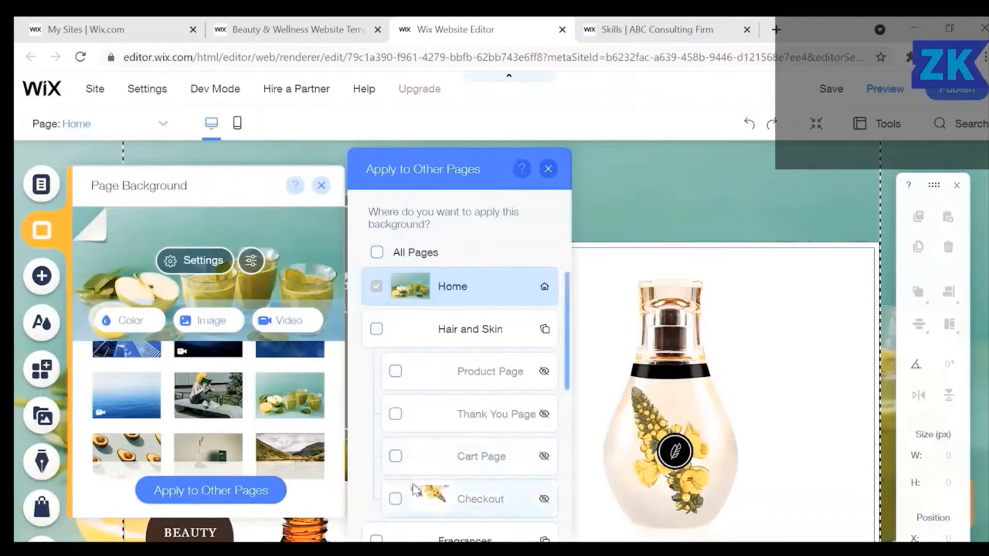
Give My Orders, My Wallet and My Wishlist the smoothie background, then close the dialog.
scroll(417, 498, down, 3)
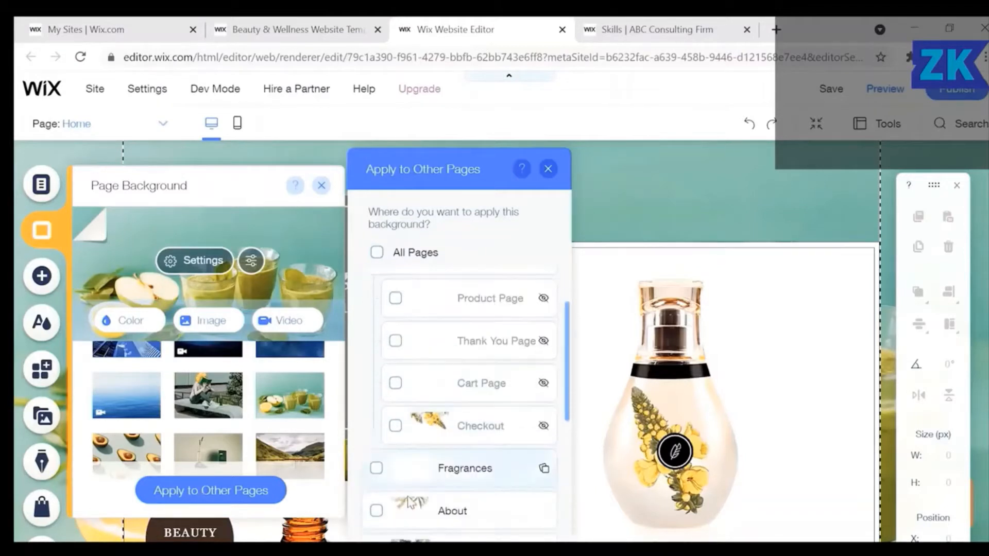
scroll(411, 502, down, 5)
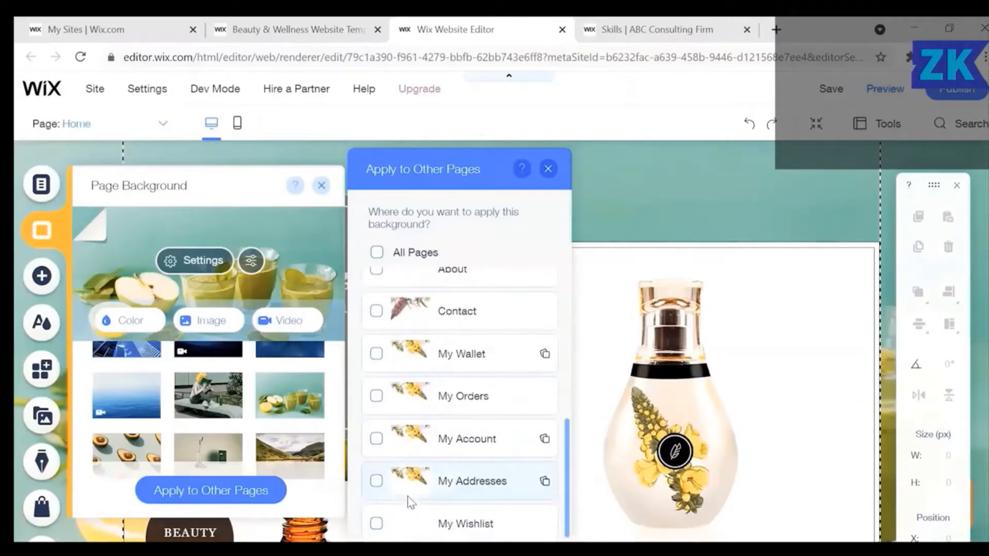
scroll(410, 502, up, 8)
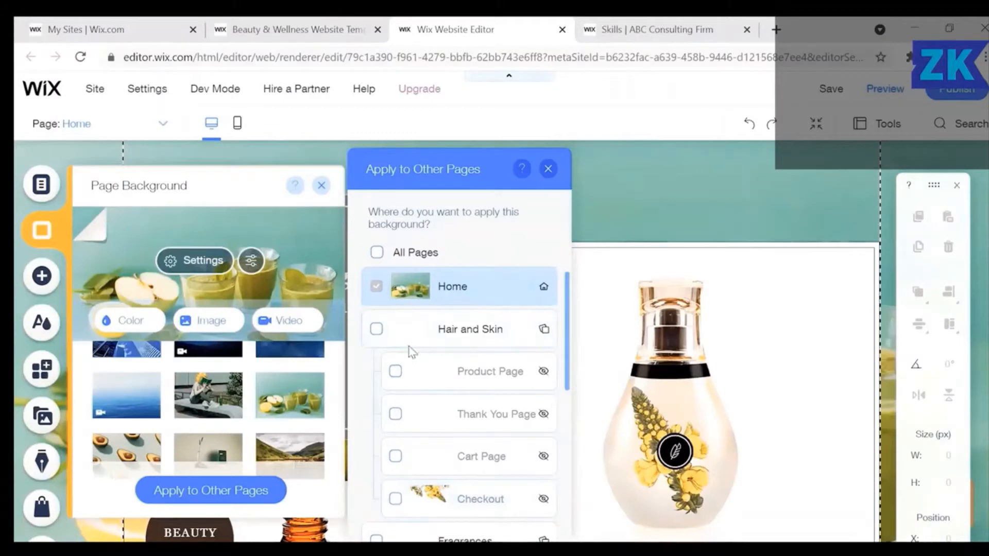
scroll(451, 435, down, 6)
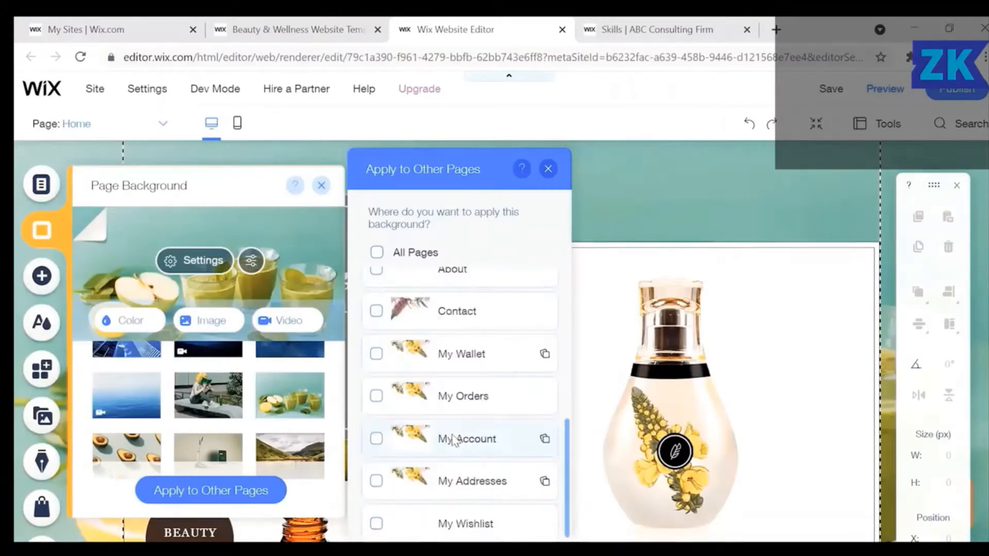
click(378, 395)
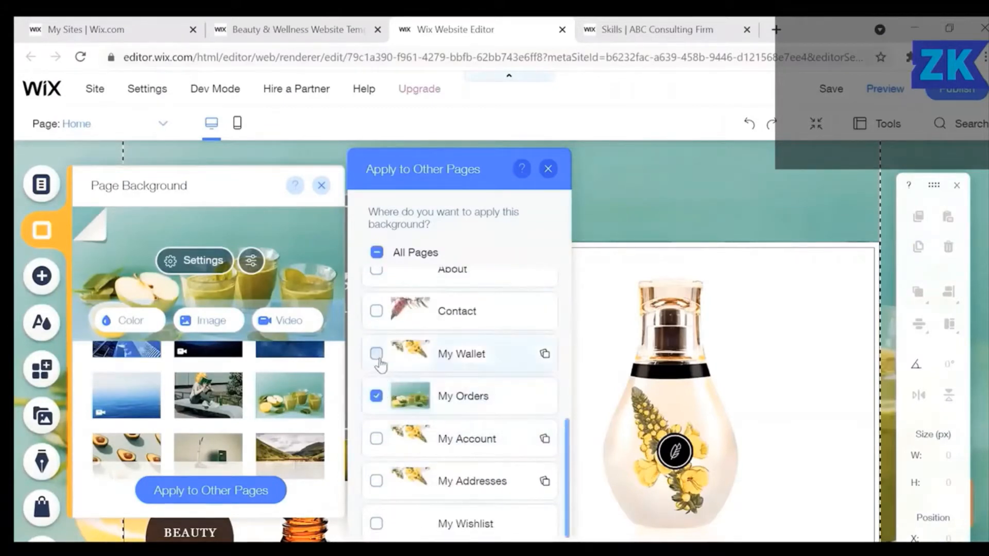
click(376, 354)
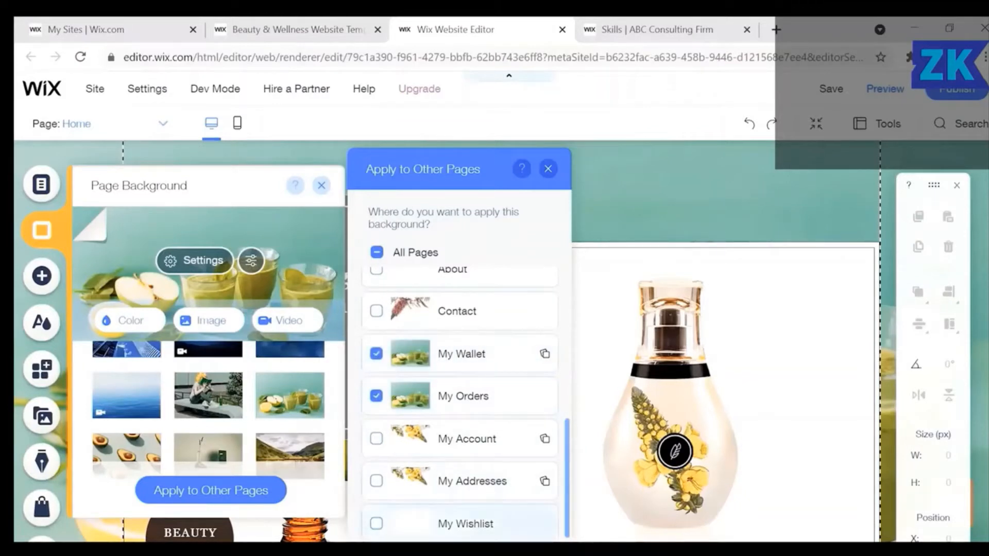
click(376, 523)
scroll(478, 504, up, 5)
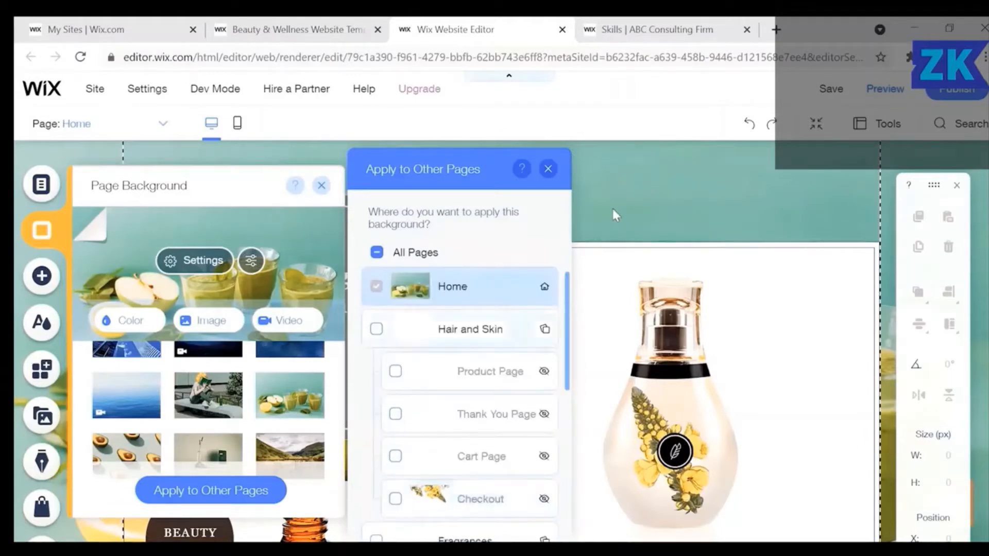
click(548, 169)
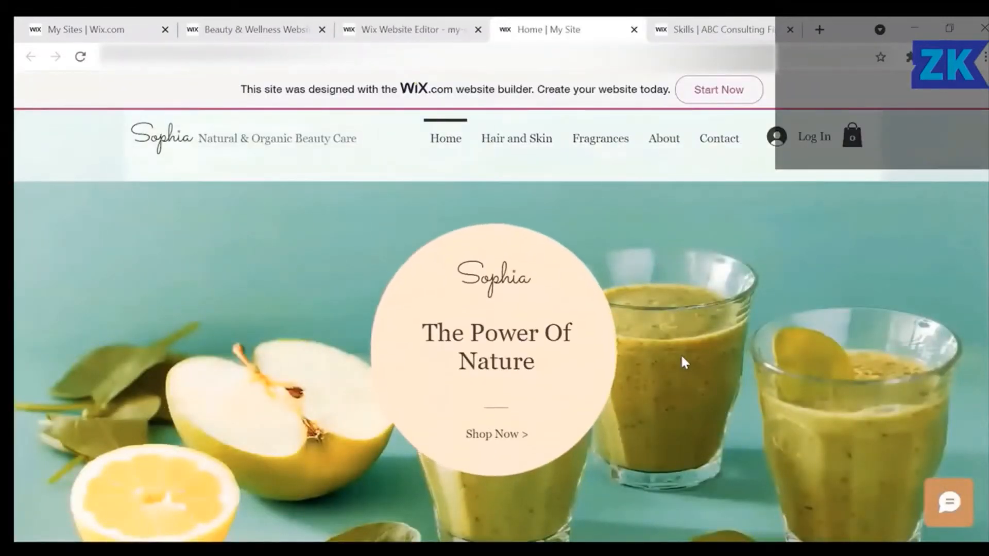
Scroll the live Sophia site from hero to footer and back to review the smoothie background.
scroll(682, 358, down, 3)
scroll(682, 360, down, 3)
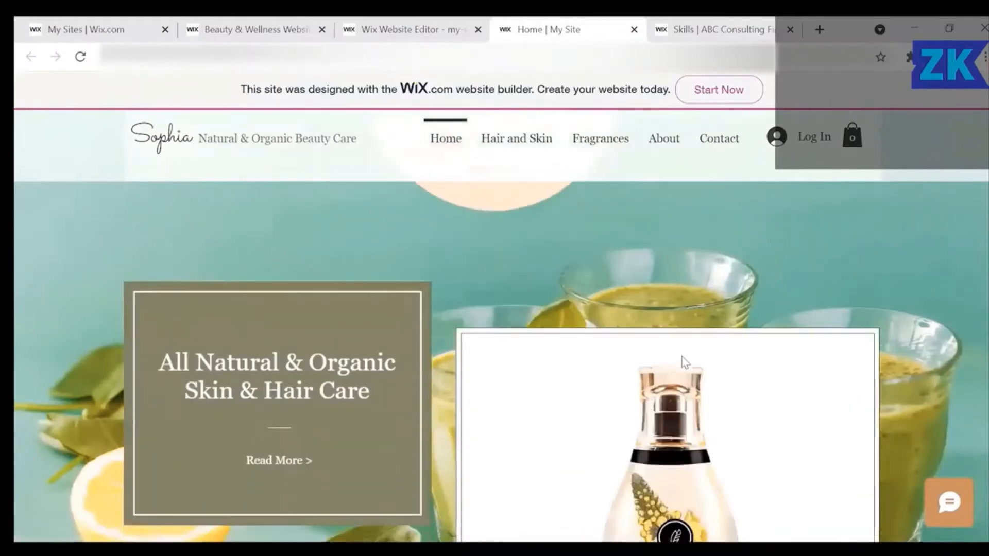
scroll(685, 362, down, 3)
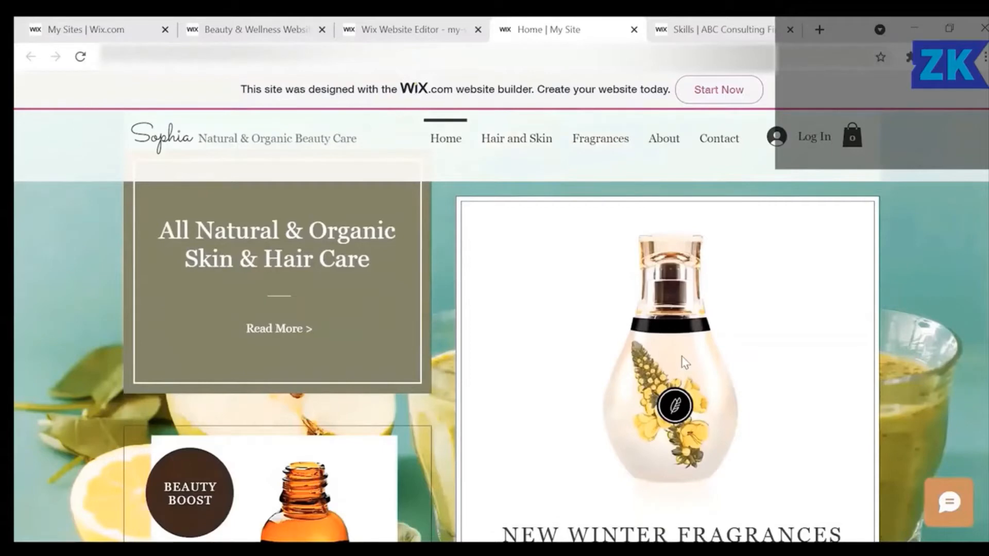
scroll(685, 362, down, 3)
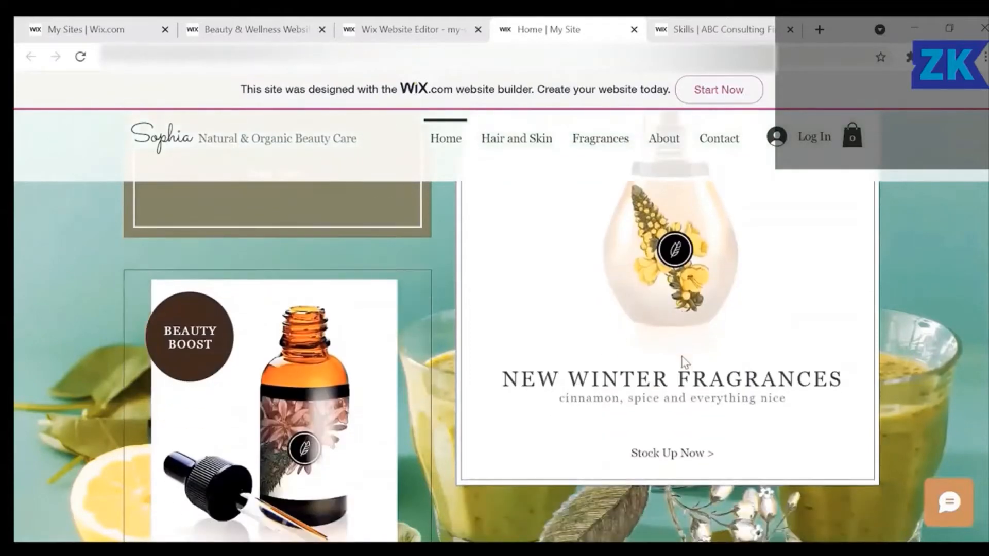
scroll(683, 360, down, 3)
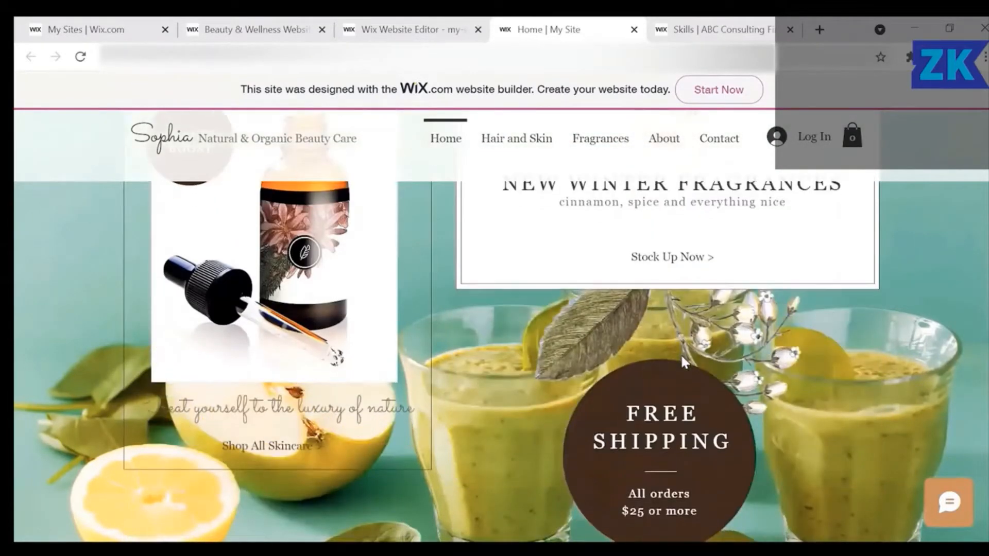
scroll(682, 356, down, 2)
scroll(683, 356, down, 3)
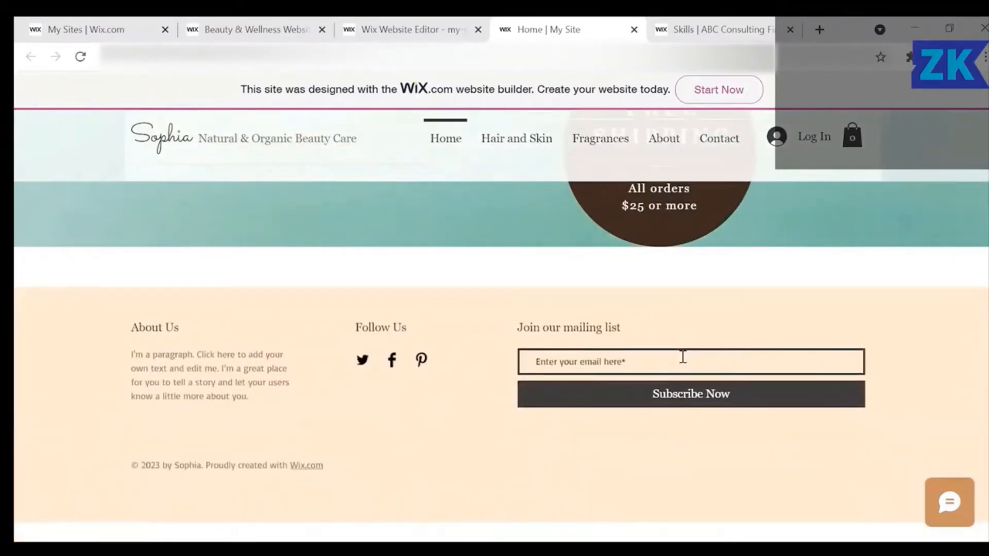
scroll(682, 356, up, 10)
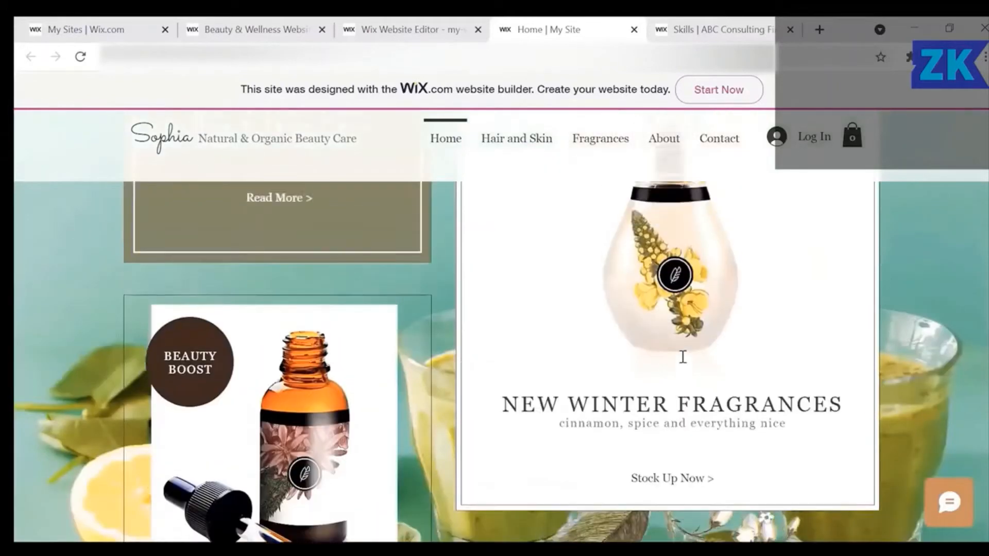
scroll(684, 362, up, 5)
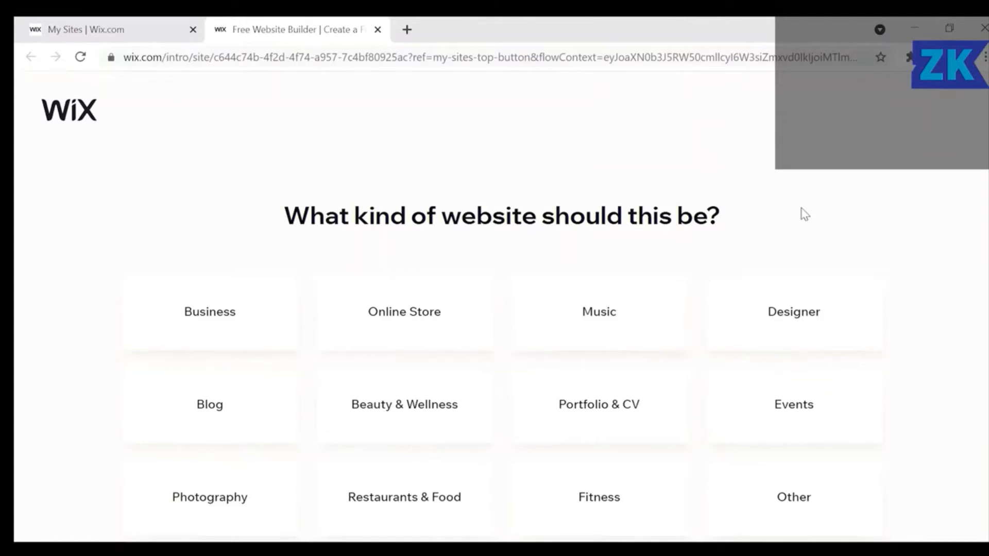
Choose Music as the website category and let Wix ADI create the site.
click(630, 311)
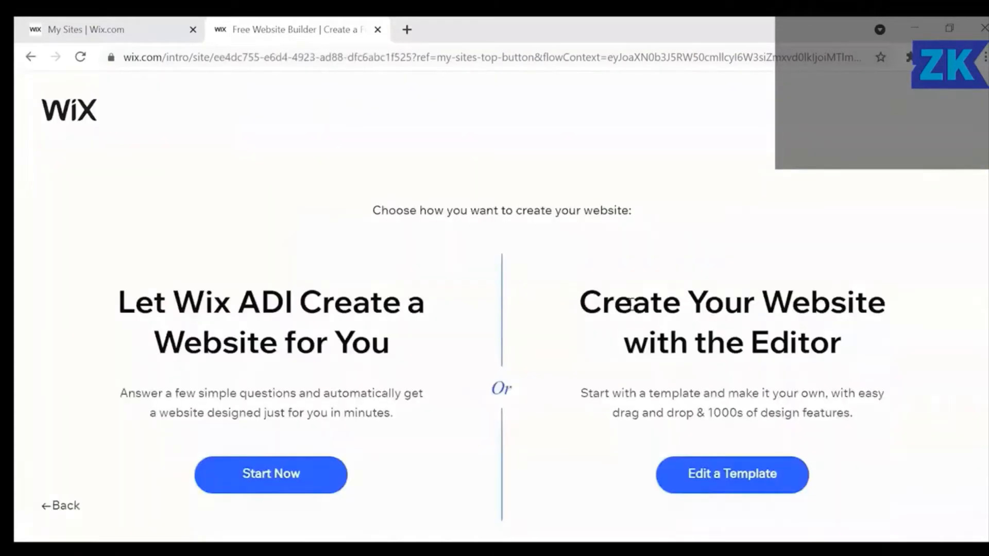
scroll(629, 302, down, 1)
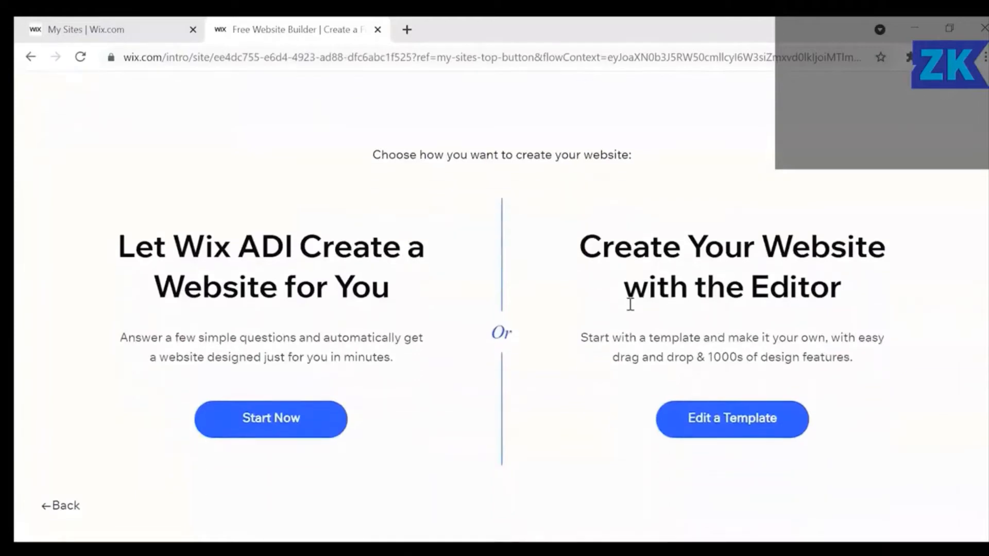
click(319, 427)
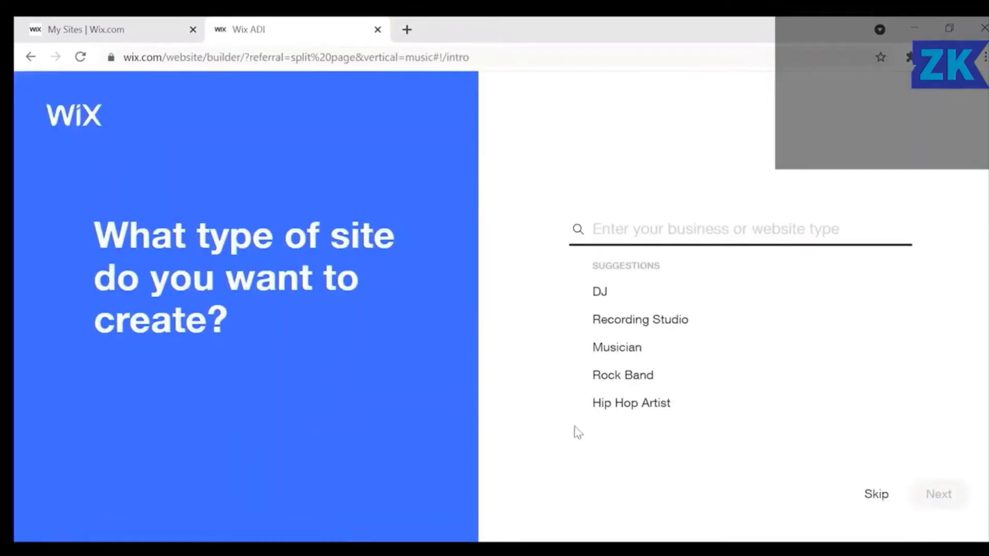
Settle on Art Studio as the site type after trying Recording Studio and Film Studio.
click(634, 320)
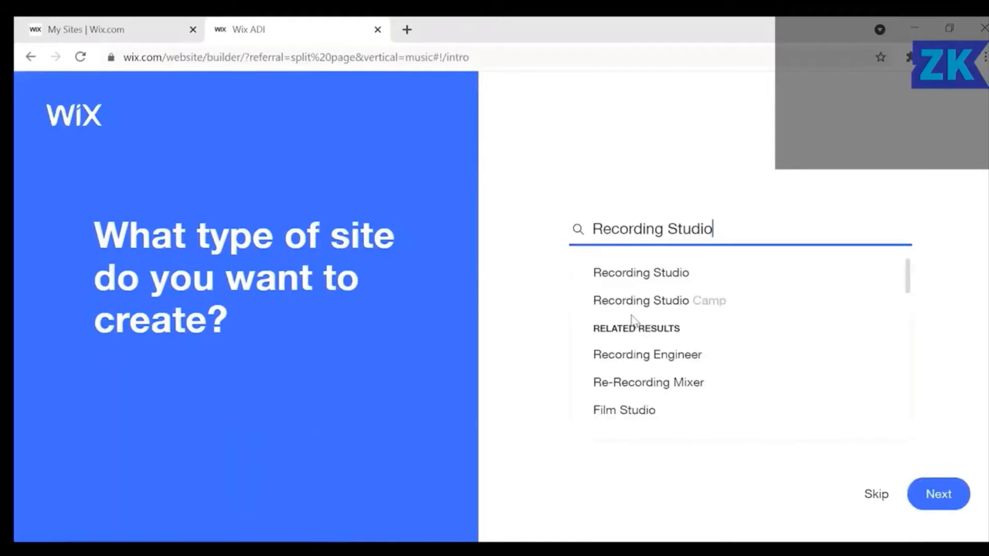
click(633, 412)
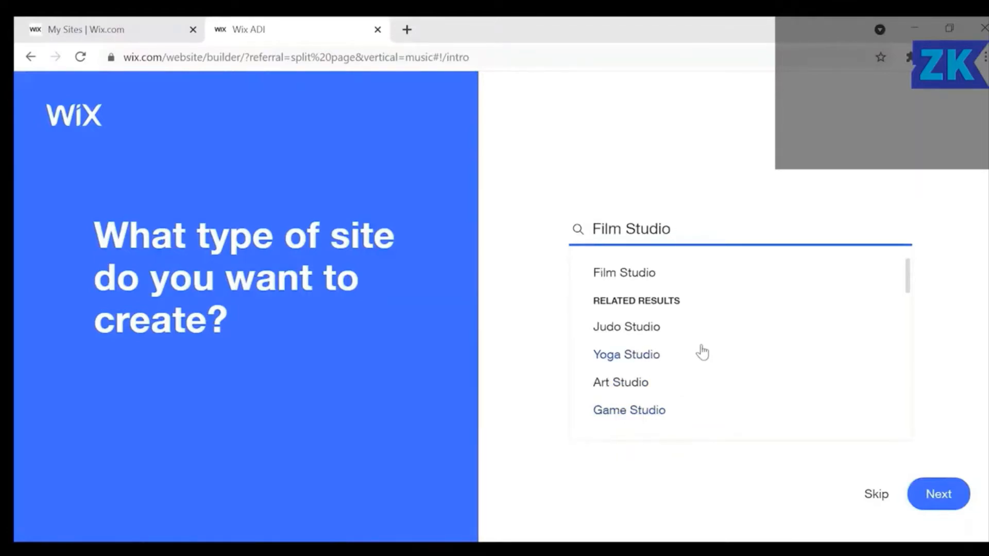
click(625, 383)
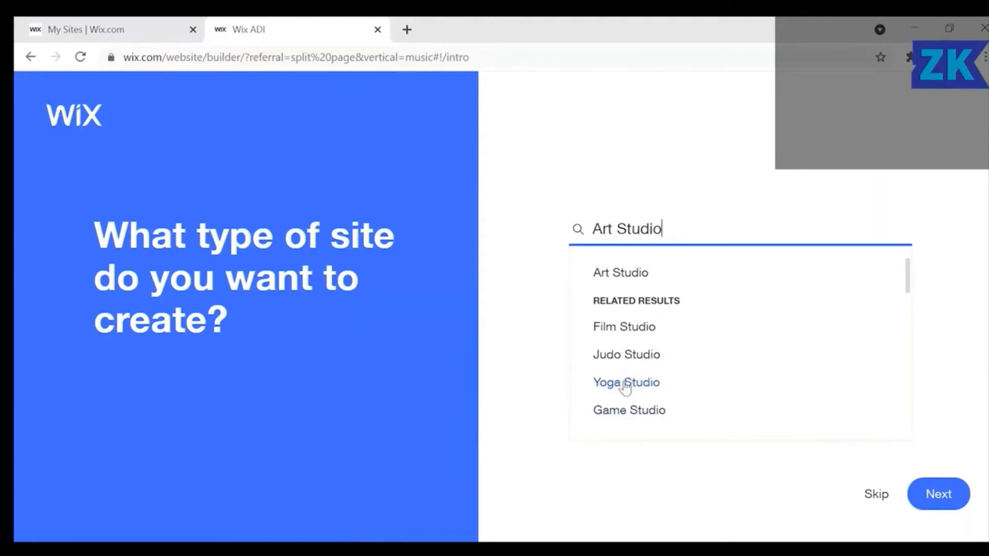
click(947, 502)
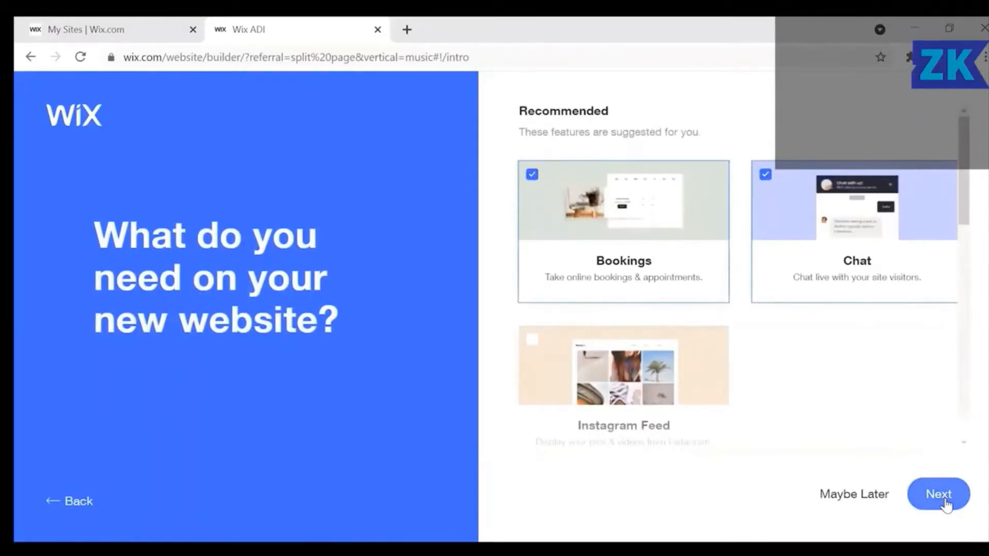
Add an Instagram feed, drop Chat from the features, and name the site 'Creative Music'.
click(532, 343)
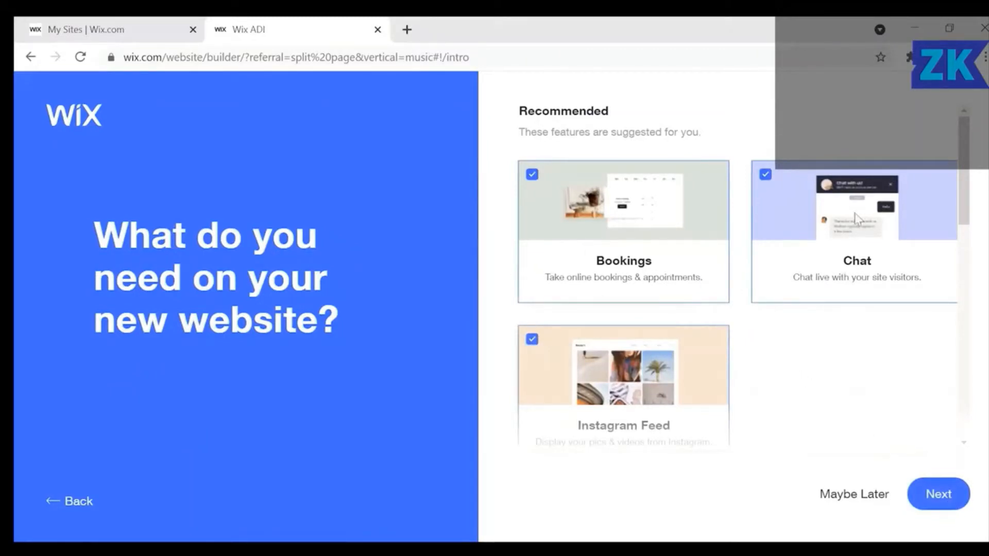
click(765, 175)
click(947, 492)
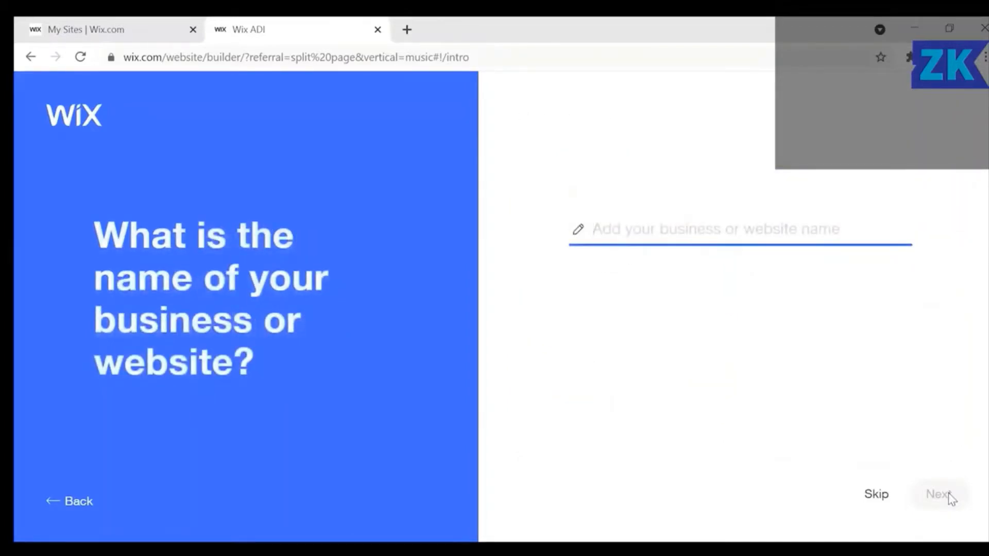
text(C)
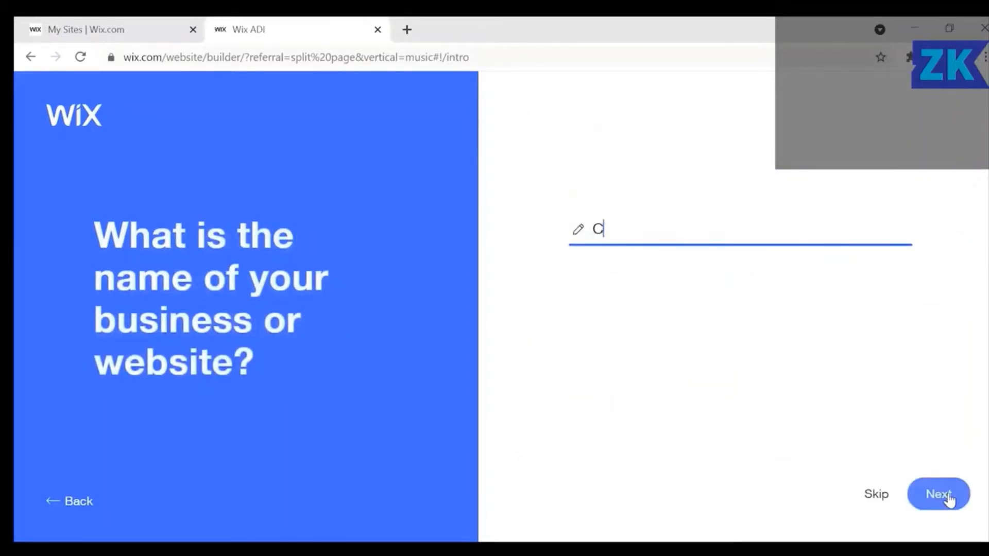
text(reative Music)
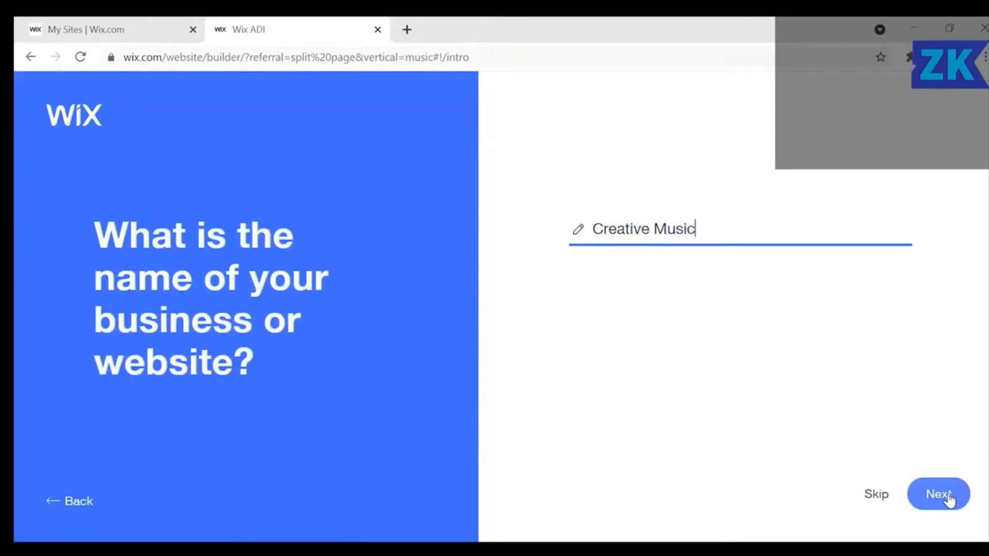
click(947, 495)
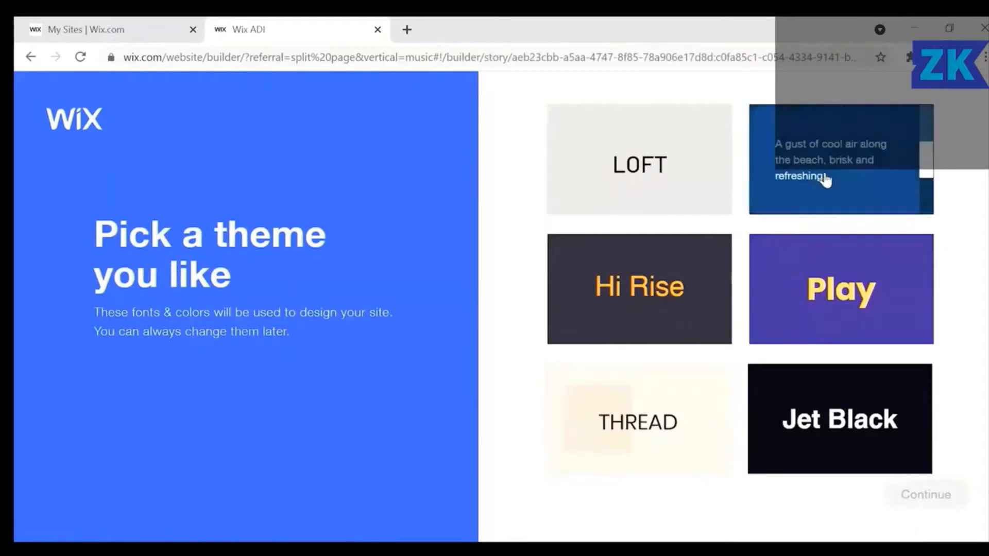
Pick the Breeze theme and use the first homepage design for Creative Music.
click(826, 178)
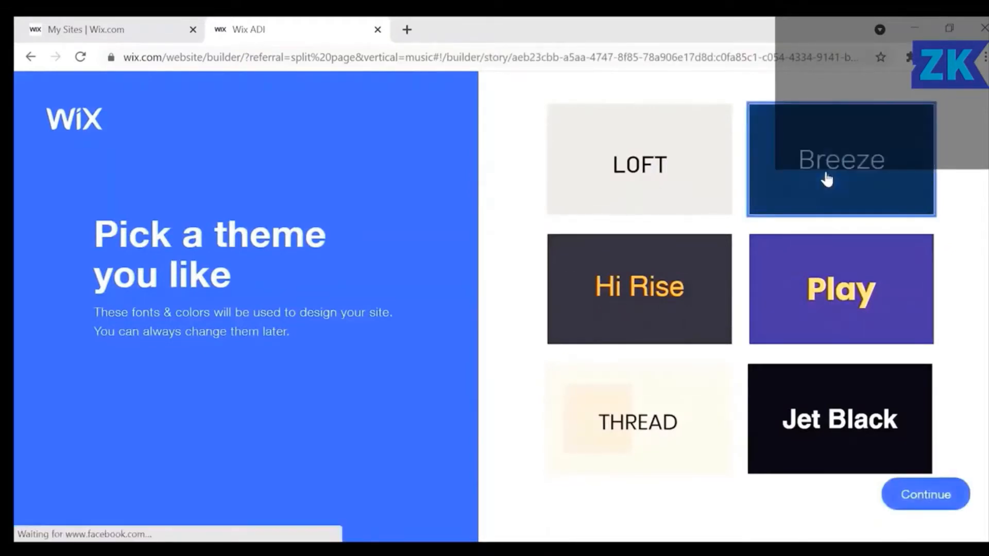
click(937, 496)
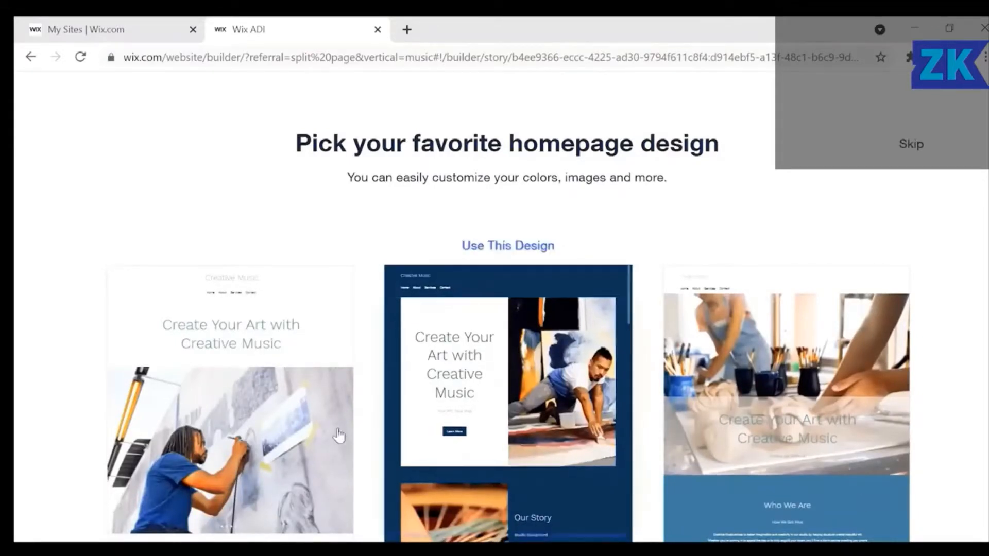
click(259, 390)
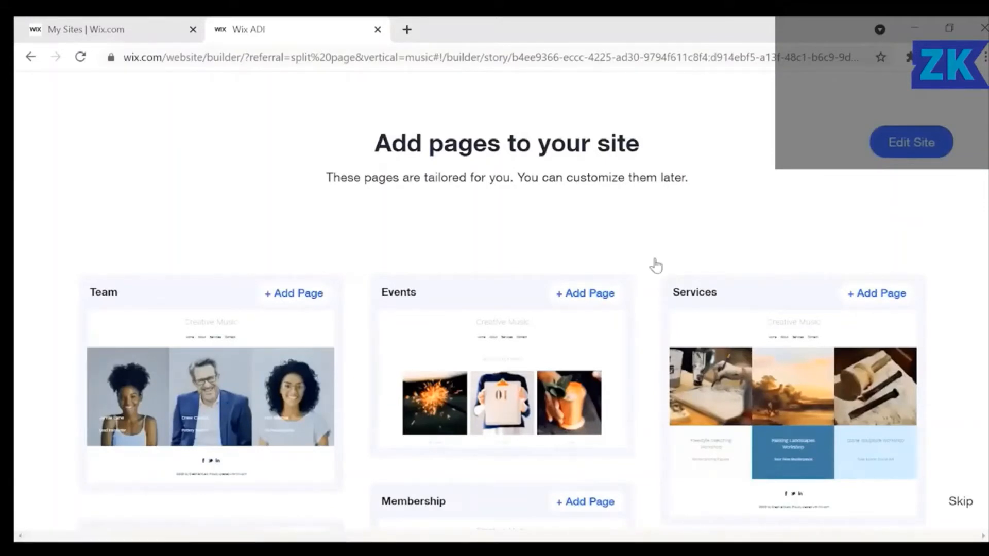
Add an Events page and open the Creative Music site in the editor.
click(574, 289)
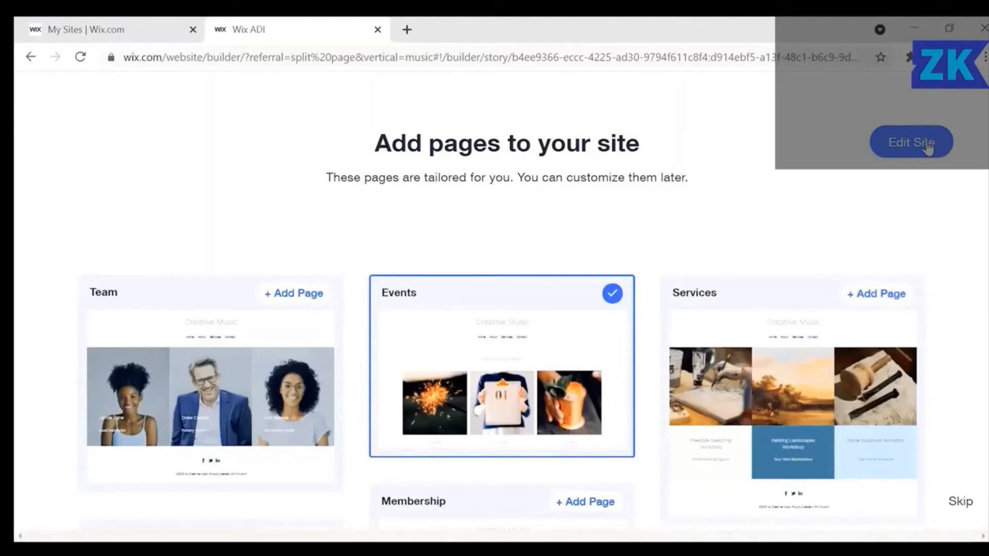
click(925, 145)
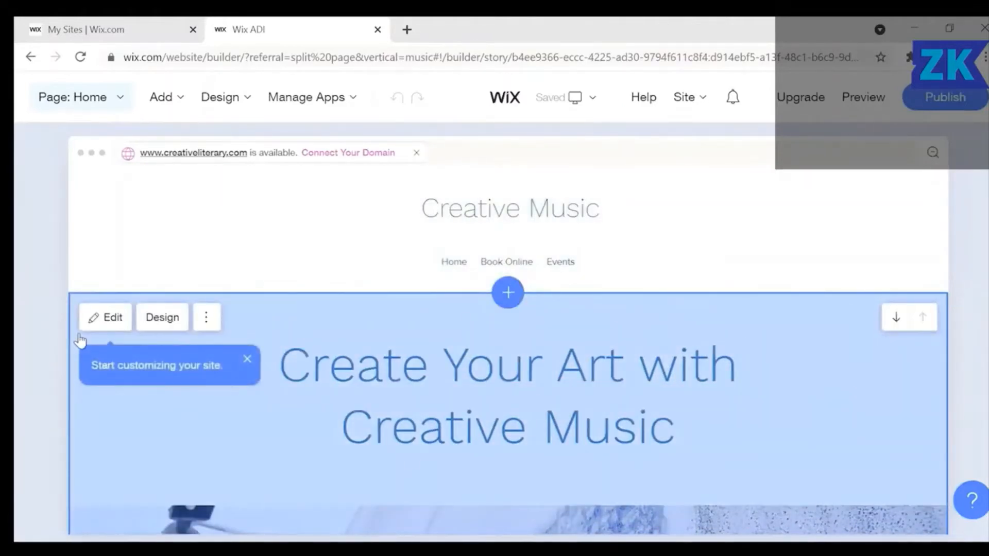
Show the top section's actions menu and scroll down through the Creative Music homepage.
click(207, 319)
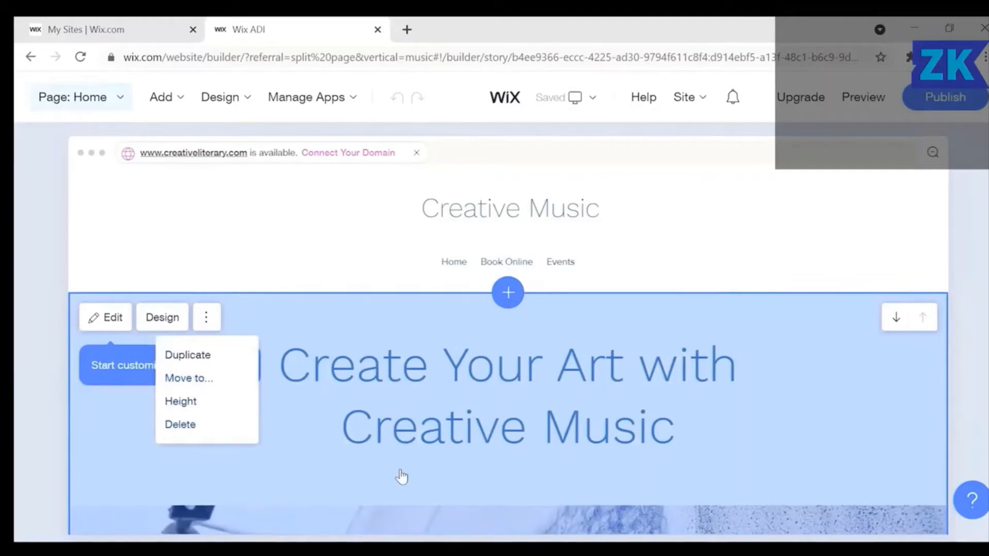
scroll(402, 477, down, 6)
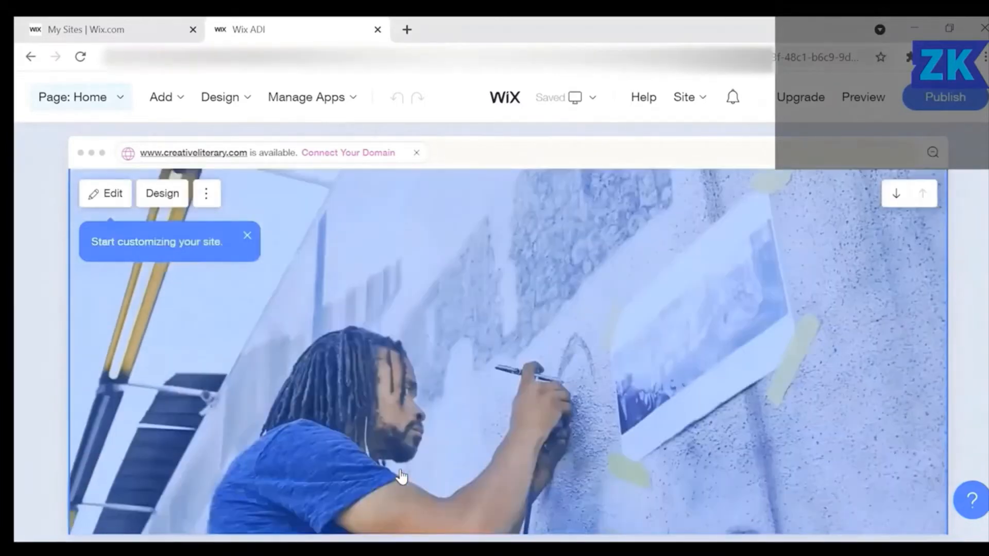
scroll(402, 477, down, 6)
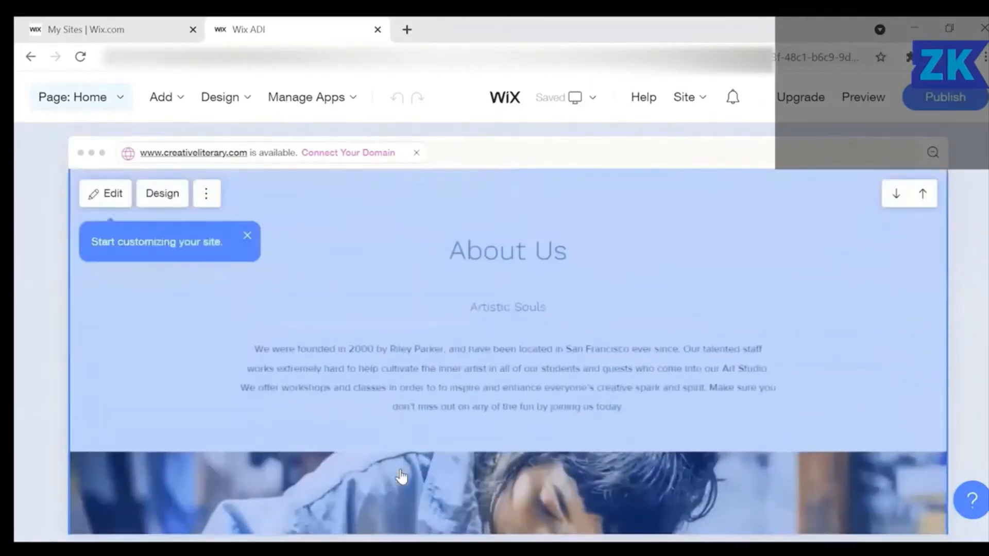
scroll(401, 476, down, 3)
scroll(401, 477, down, 8)
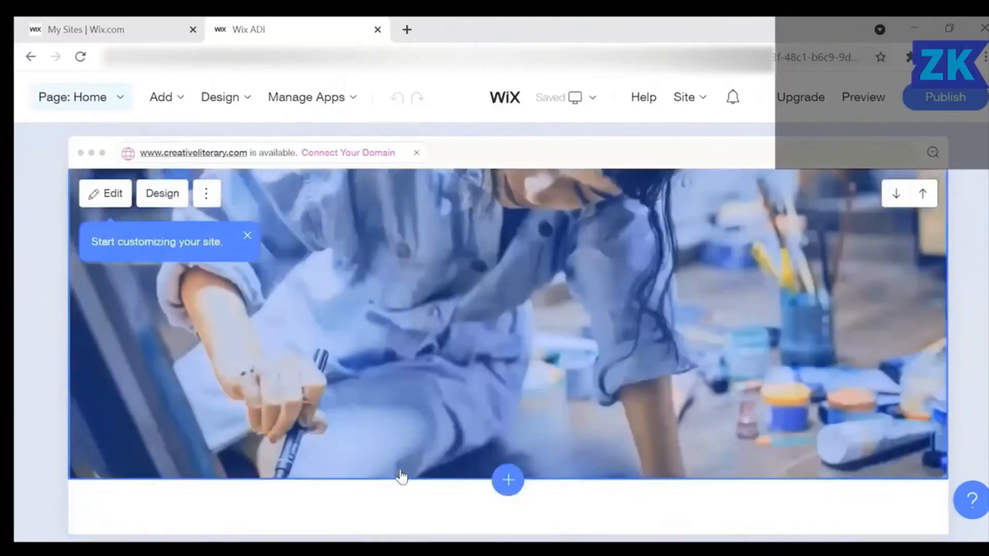
scroll(401, 477, down, 5)
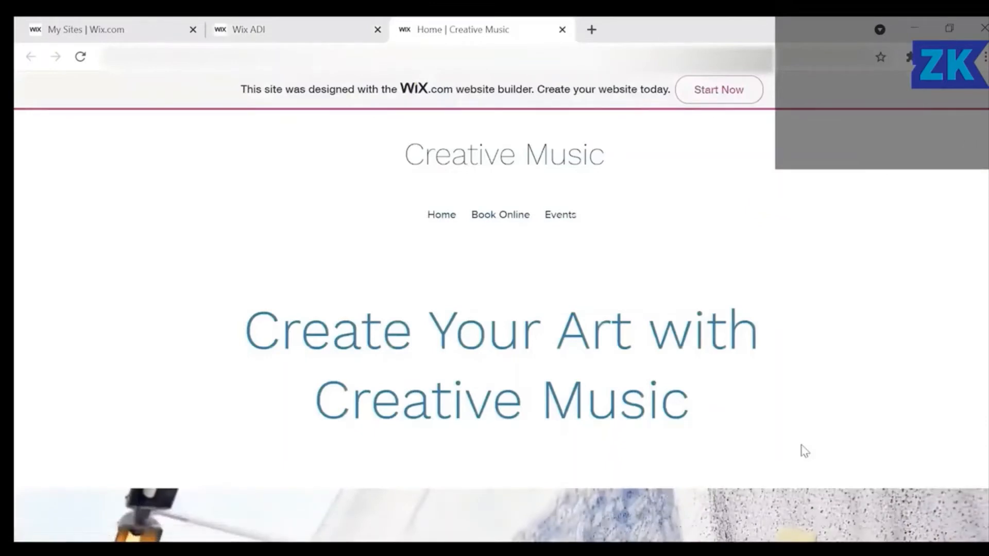
Scroll down the live Creative Music site to its contact form.
scroll(804, 451, down, 6)
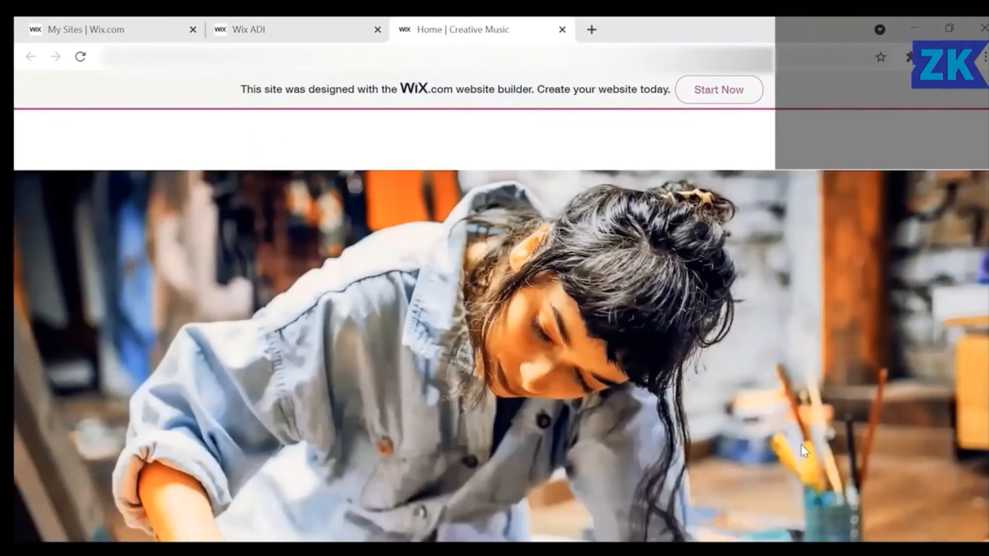
scroll(804, 451, down, 5)
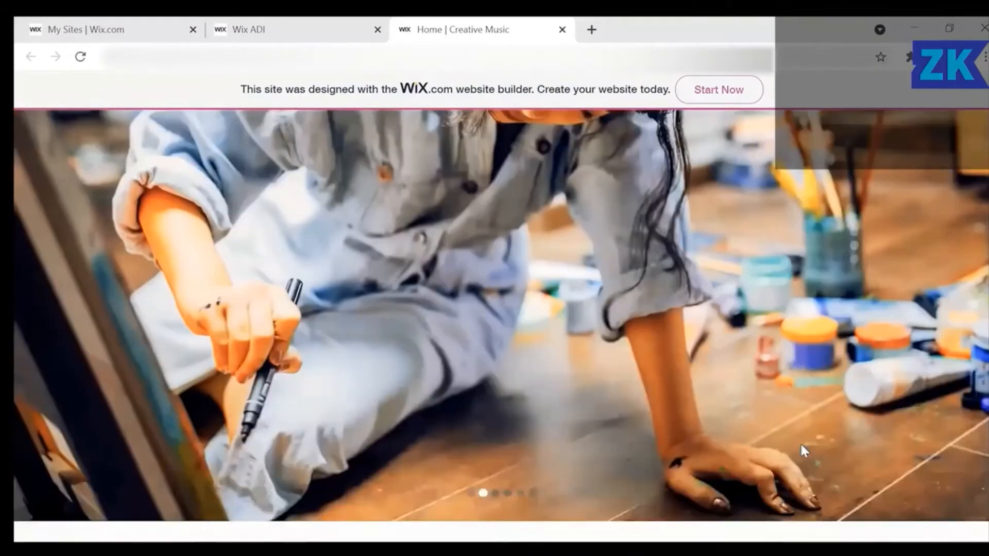
scroll(804, 451, down, 4)
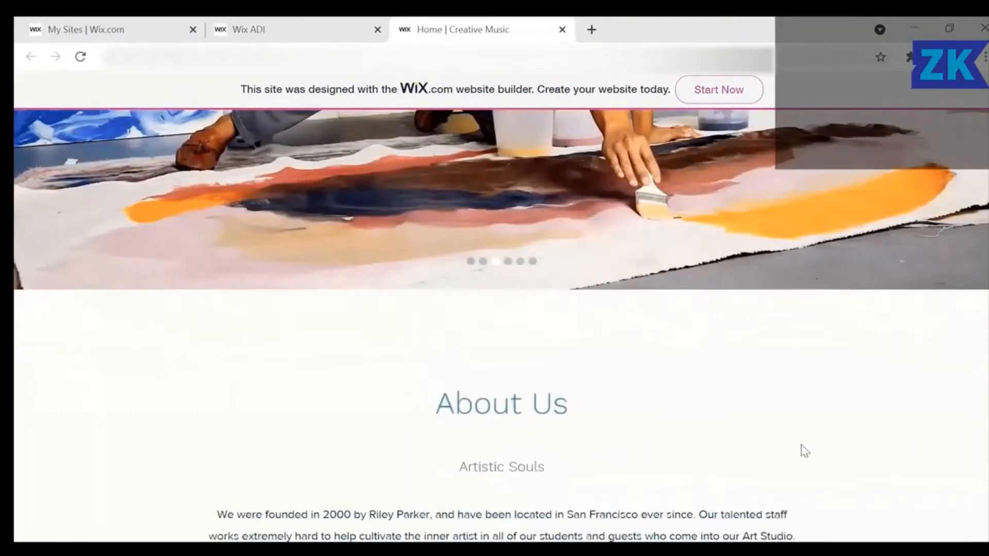
scroll(804, 451, down, 5)
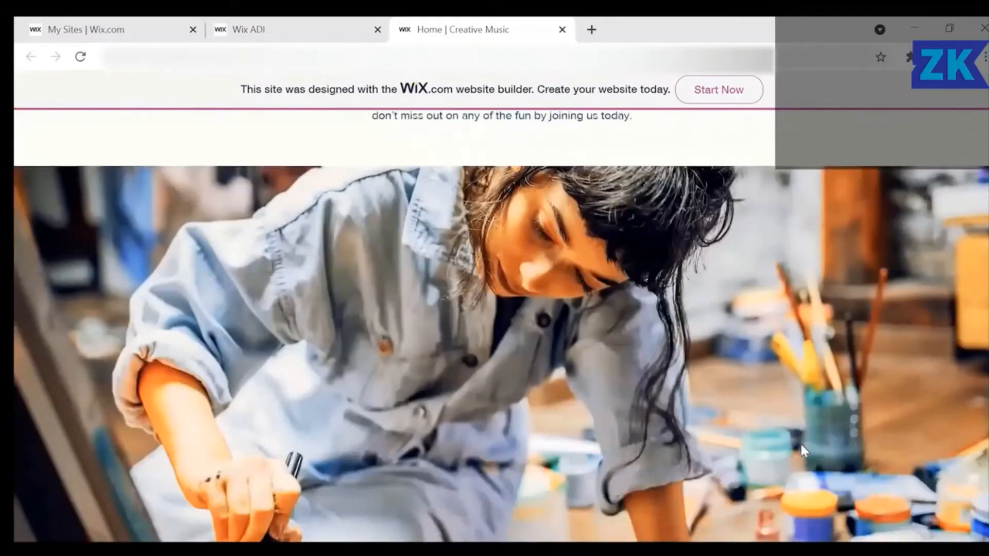
scroll(804, 450, down, 4)
scroll(805, 450, down, 5)
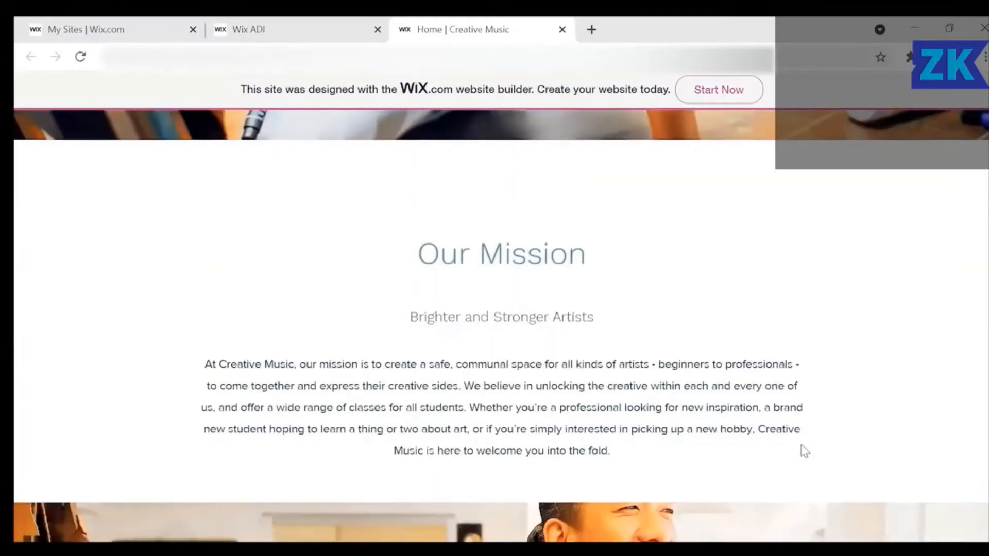
scroll(804, 450, down, 7)
scroll(804, 450, down, 5)
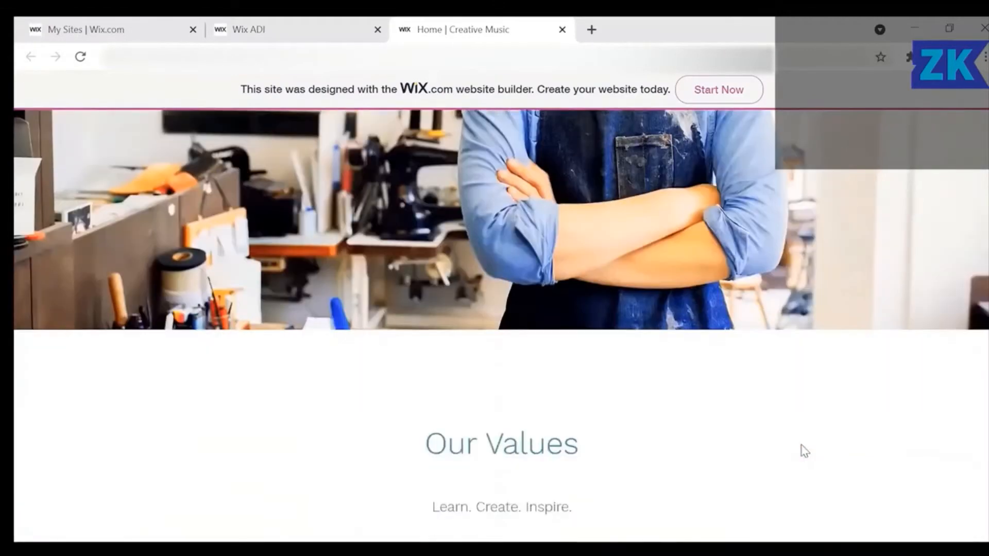
scroll(804, 450, down, 5)
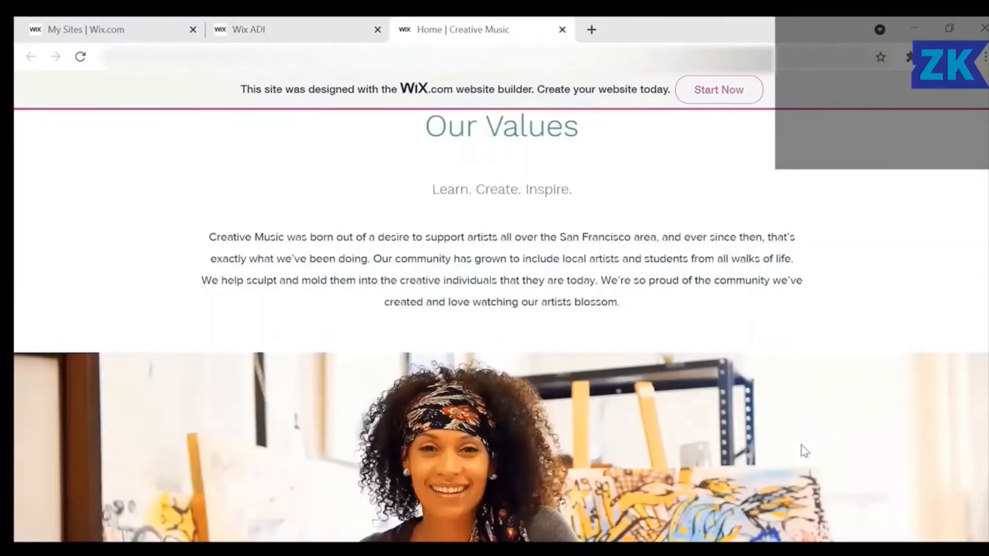
scroll(804, 451, down, 10)
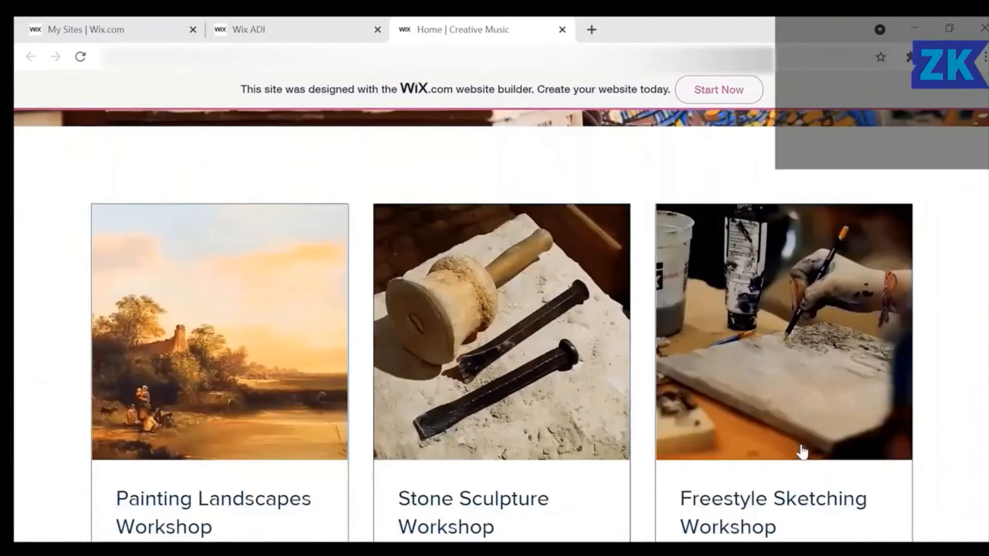
scroll(802, 451, down, 5)
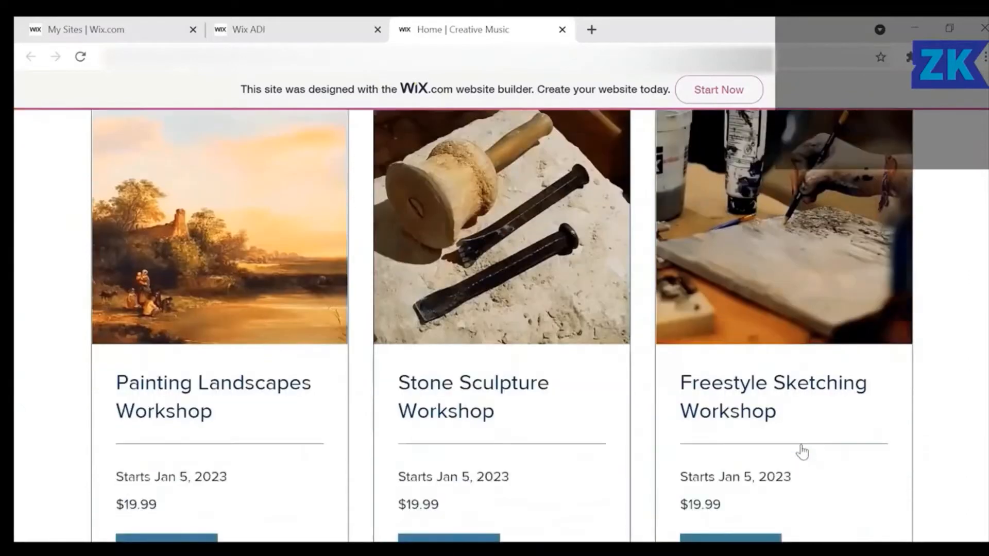
scroll(804, 451, down, 6)
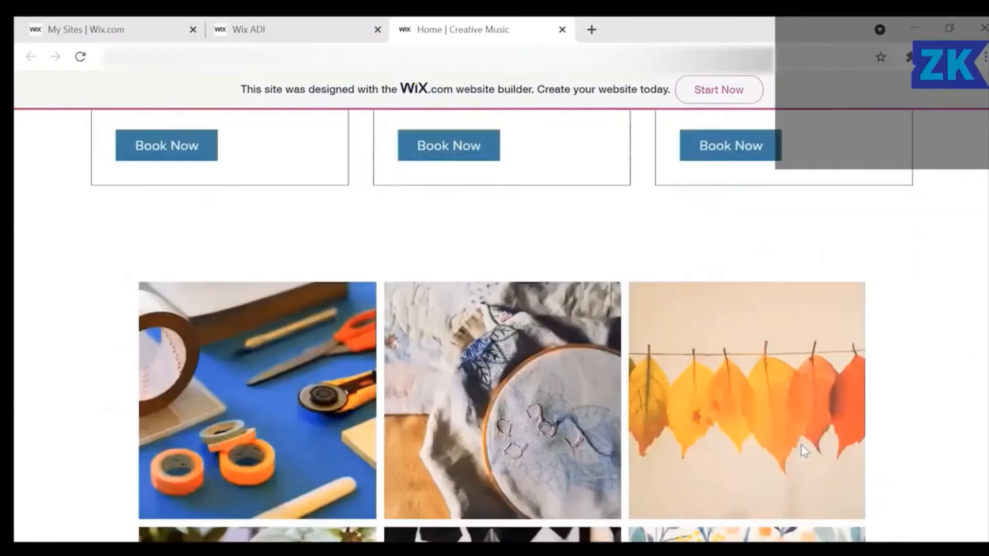
scroll(804, 451, down, 5)
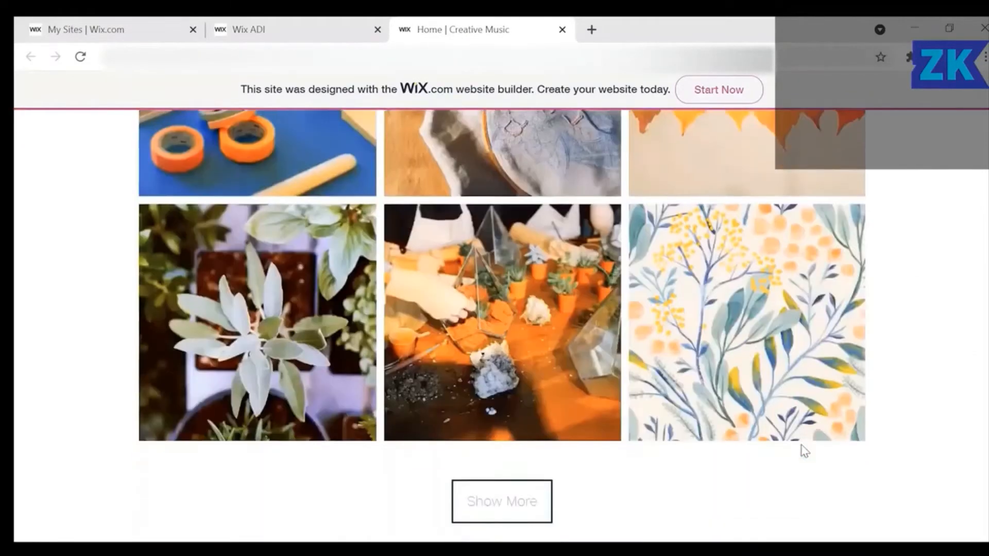
scroll(804, 451, down, 4)
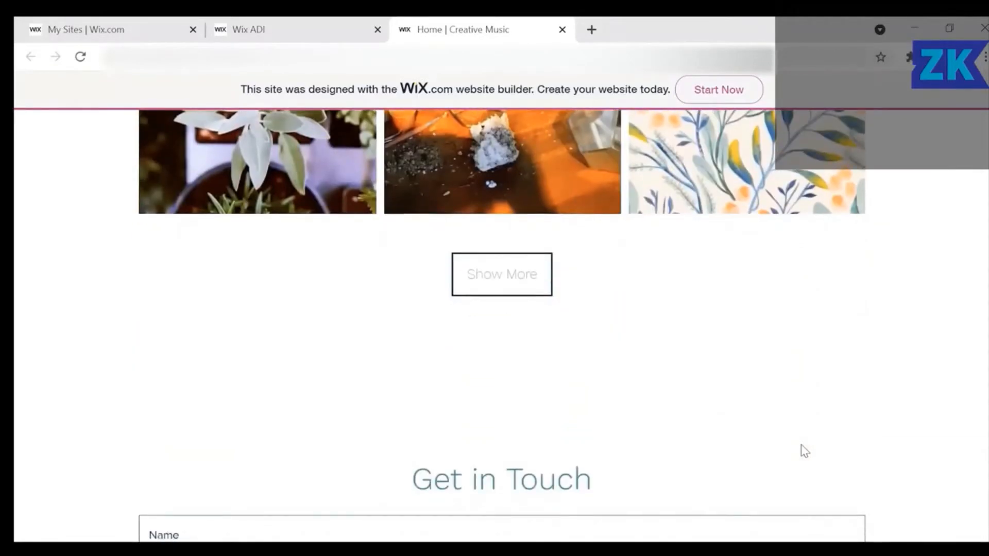
scroll(804, 451, down, 8)
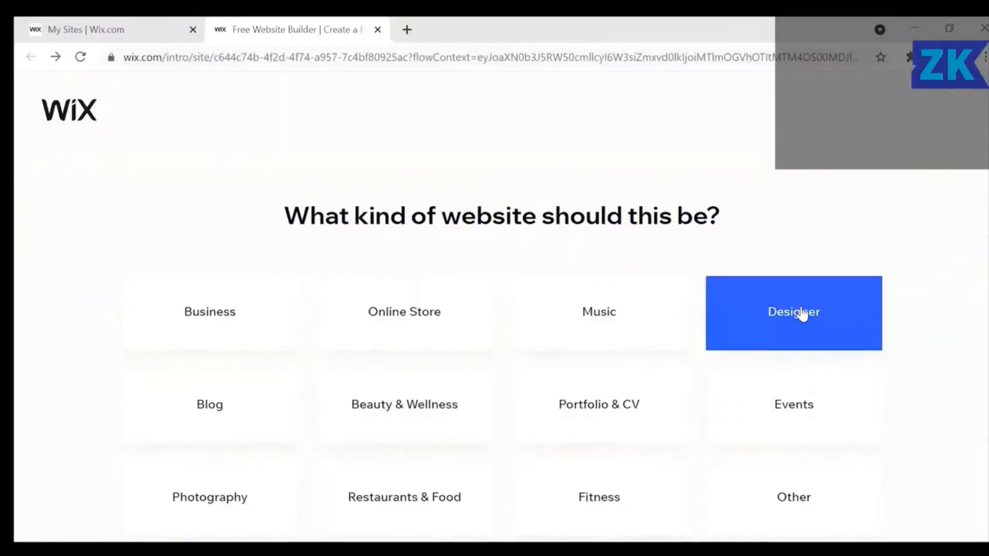
Choose Designer as the site type and start from a template.
click(802, 313)
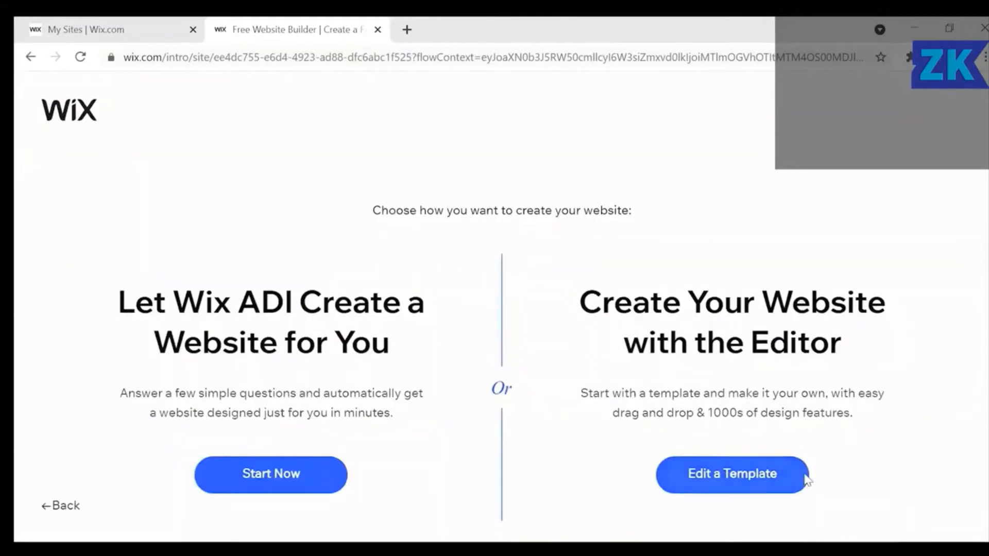
click(772, 474)
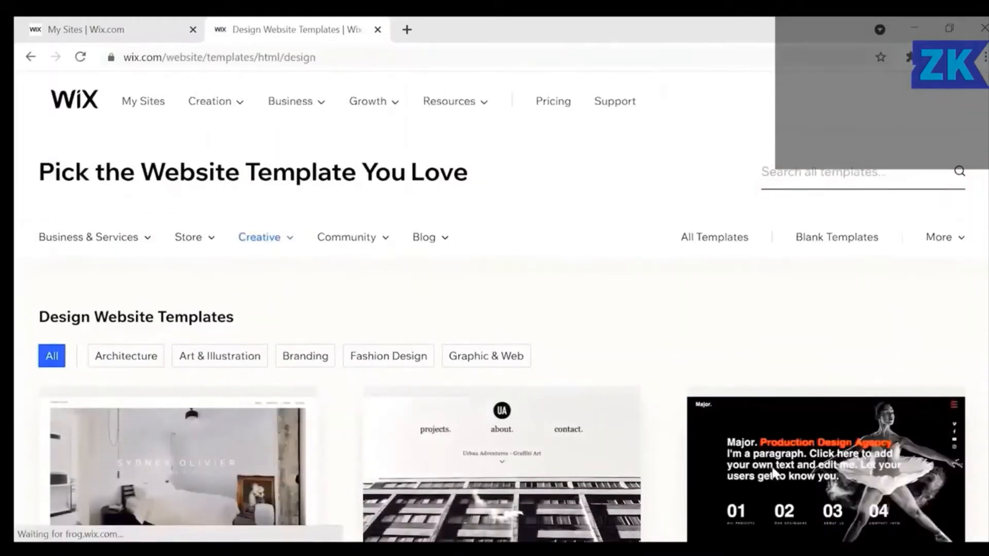
scroll(684, 336, down, 2)
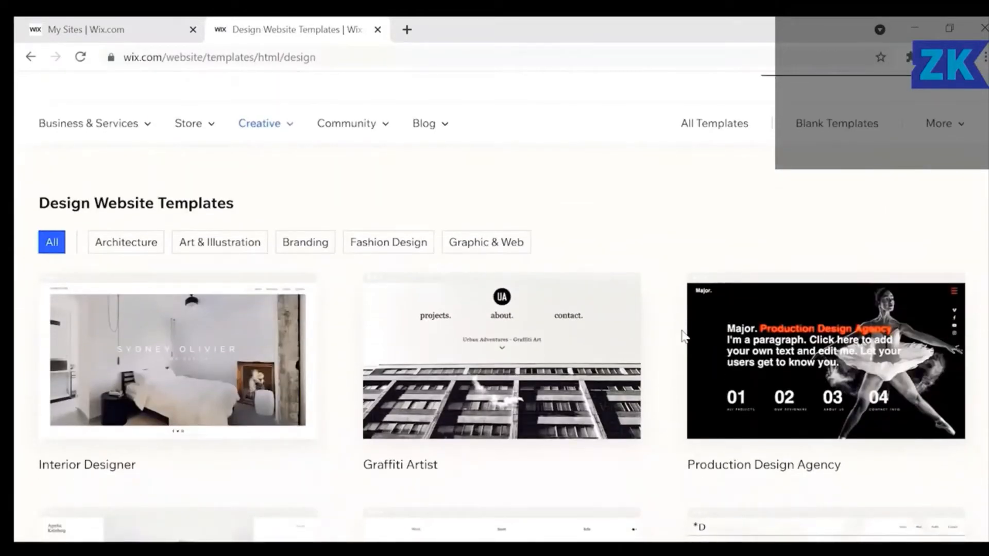
Filter to Graphic & Web templates and open 3D Design Portfolio in the editor.
mouse_move(531, 315)
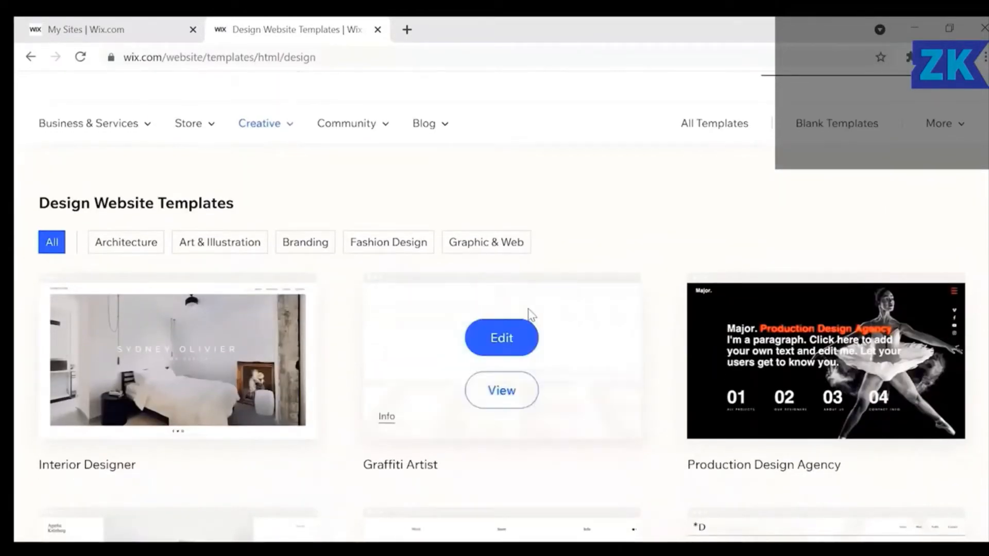
click(493, 249)
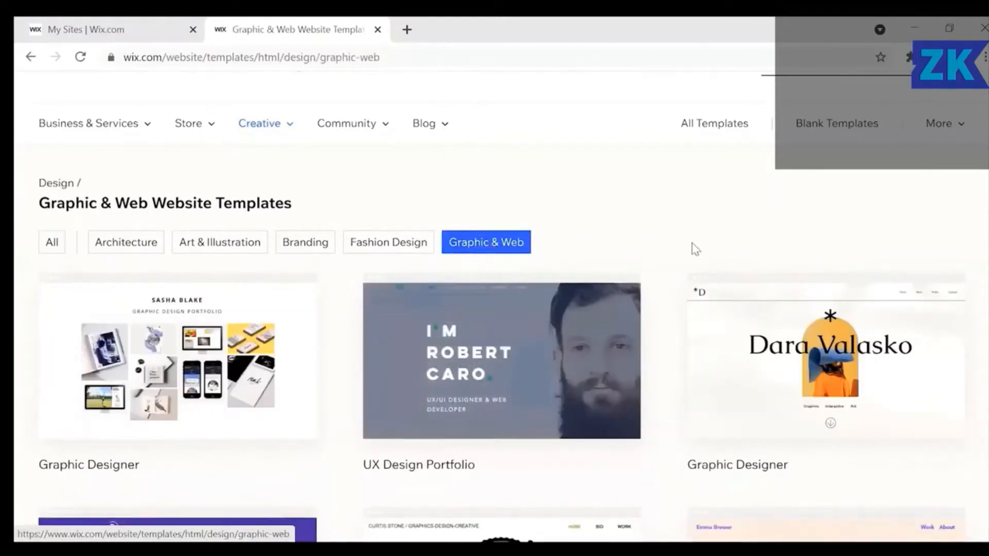
scroll(695, 250, down, 4)
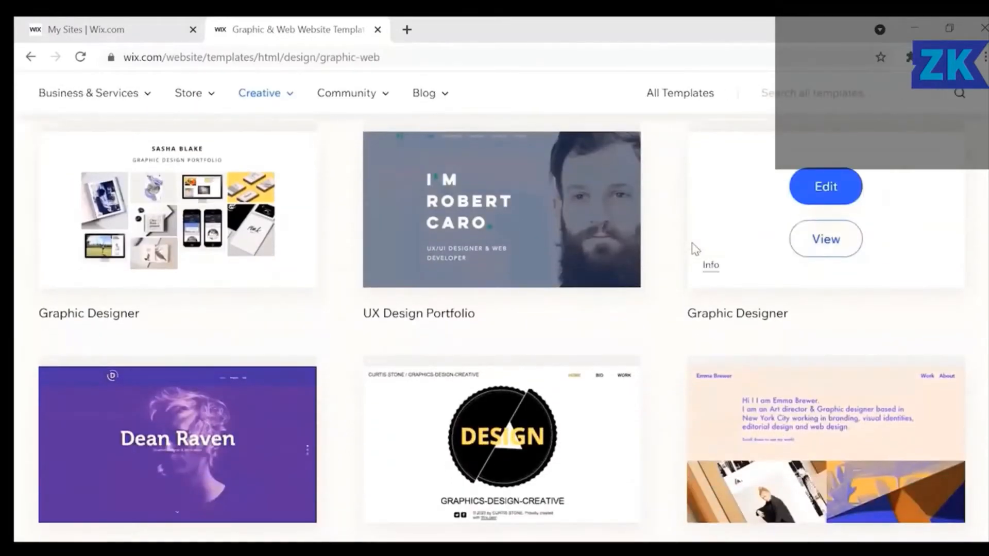
scroll(694, 249, down, 7)
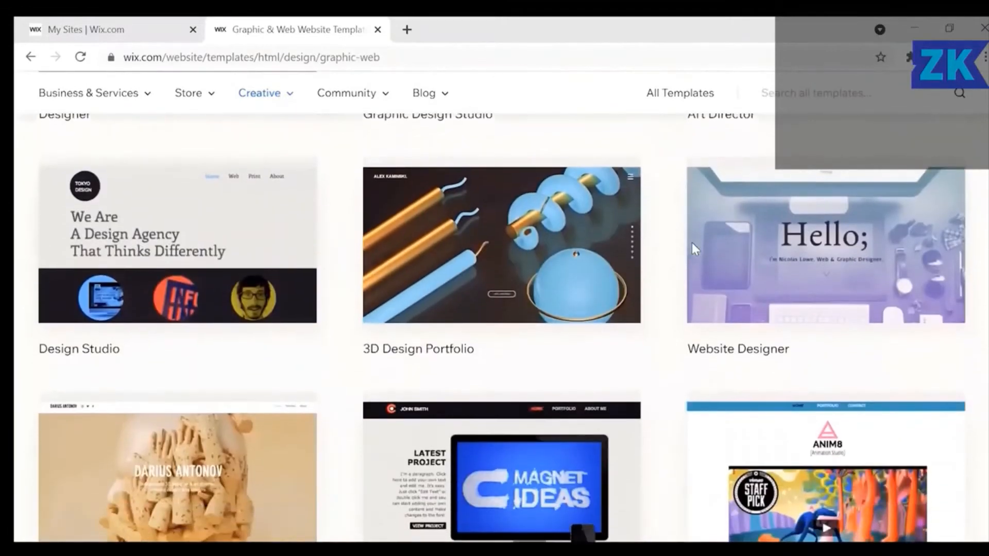
mouse_move(497, 245)
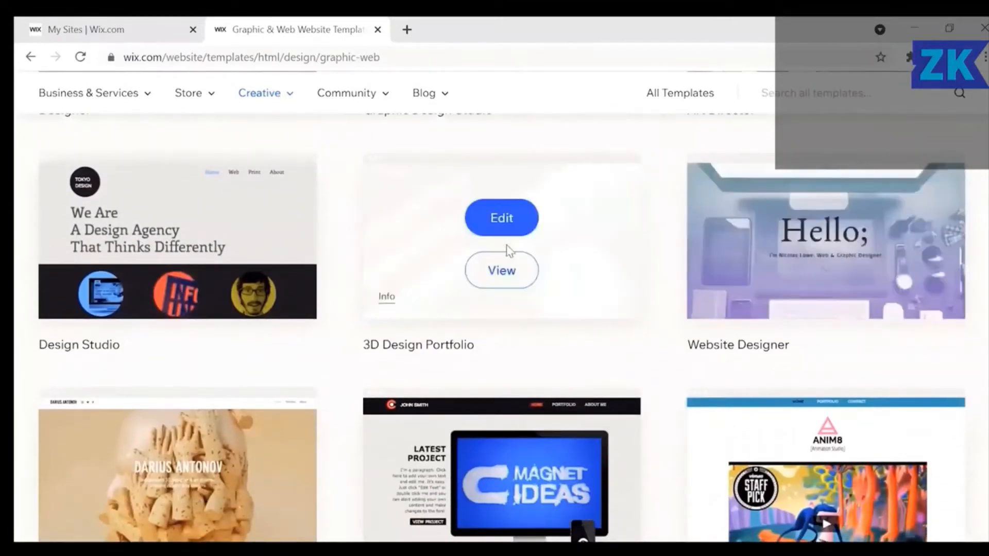
click(502, 218)
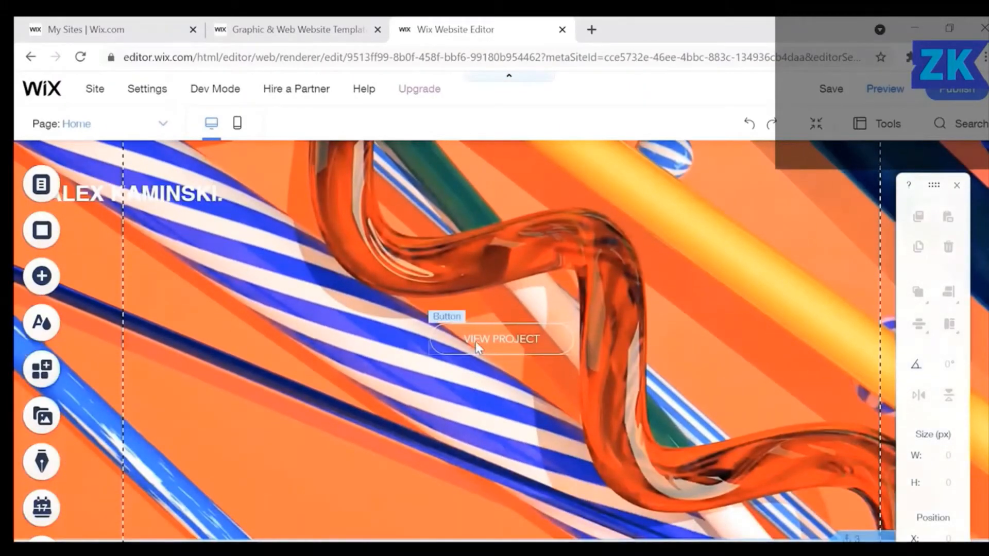
Select the VIEW PROJECT button and review its text and link settings.
click(475, 341)
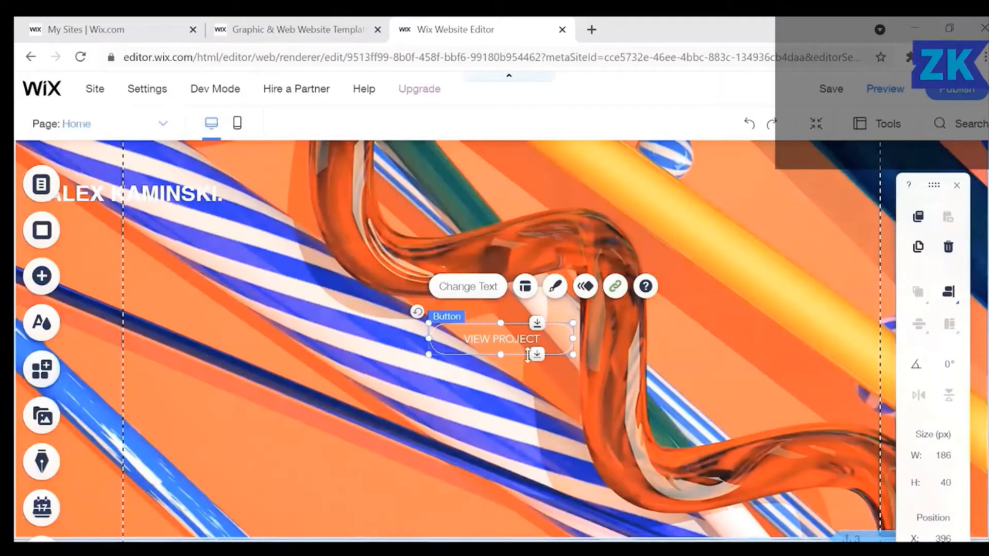
click(468, 287)
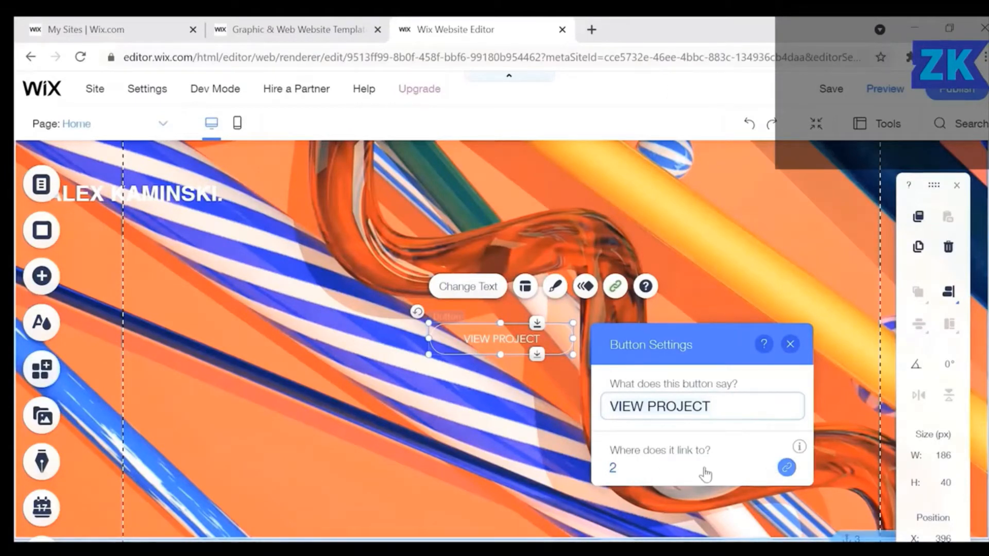
click(791, 344)
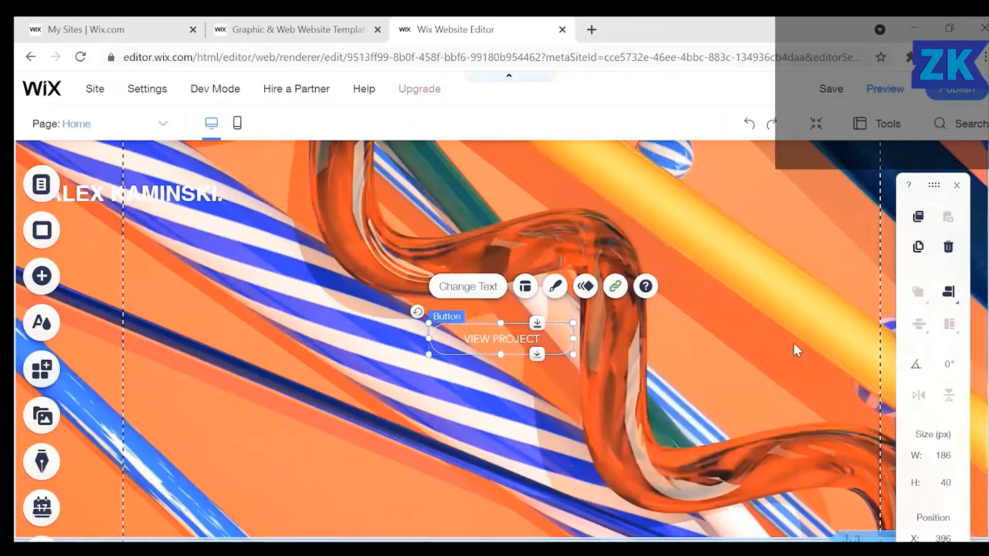
Try left and right text alignment on the button, then restore centre alignment.
click(525, 287)
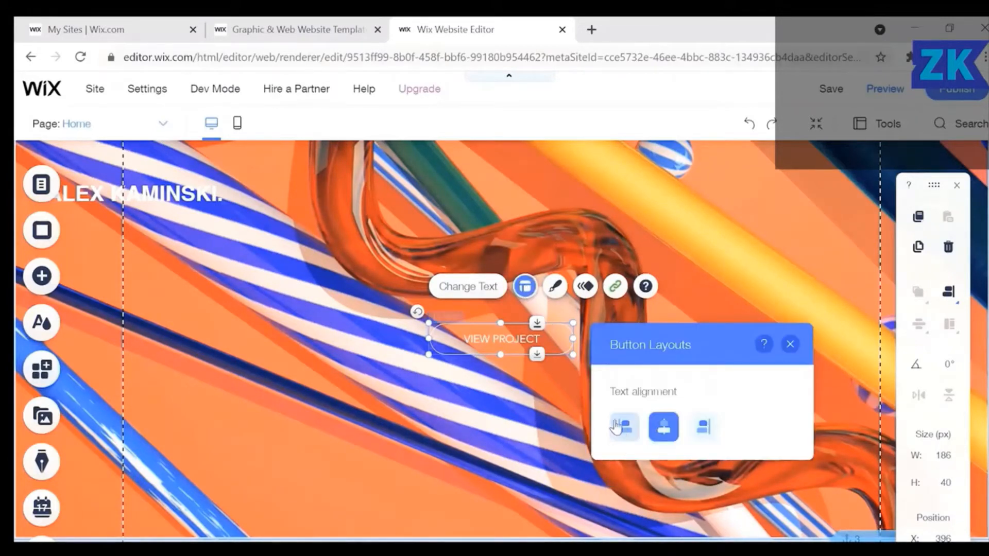
click(624, 428)
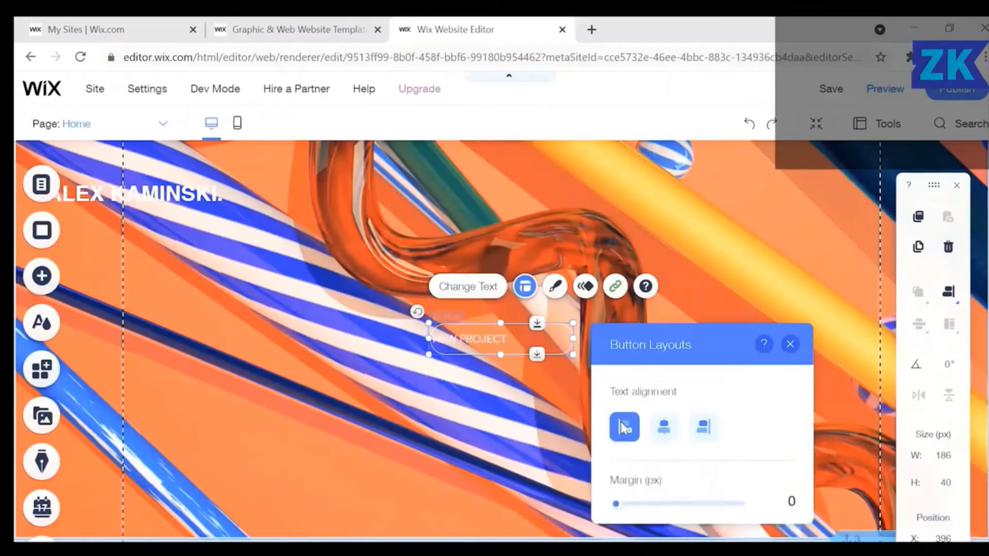
click(703, 429)
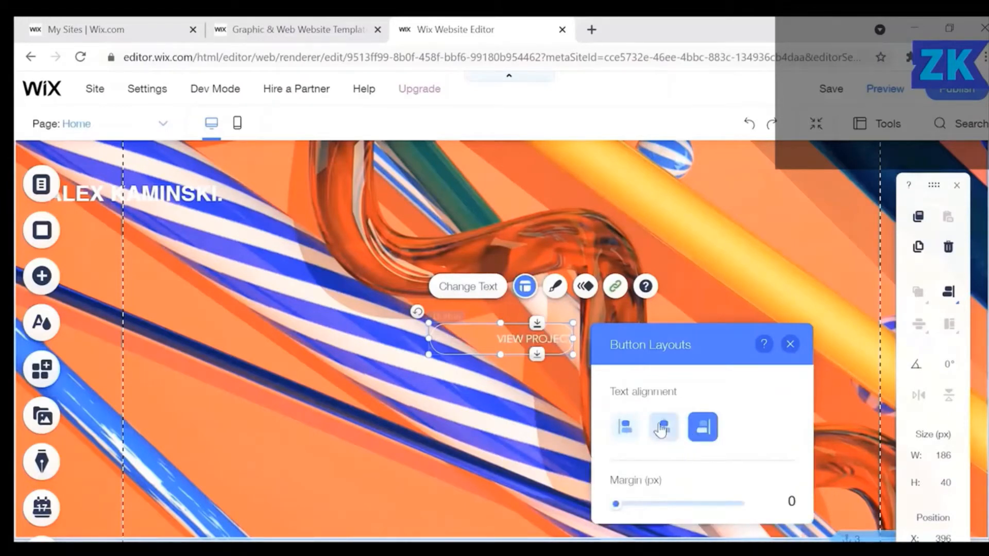
click(662, 429)
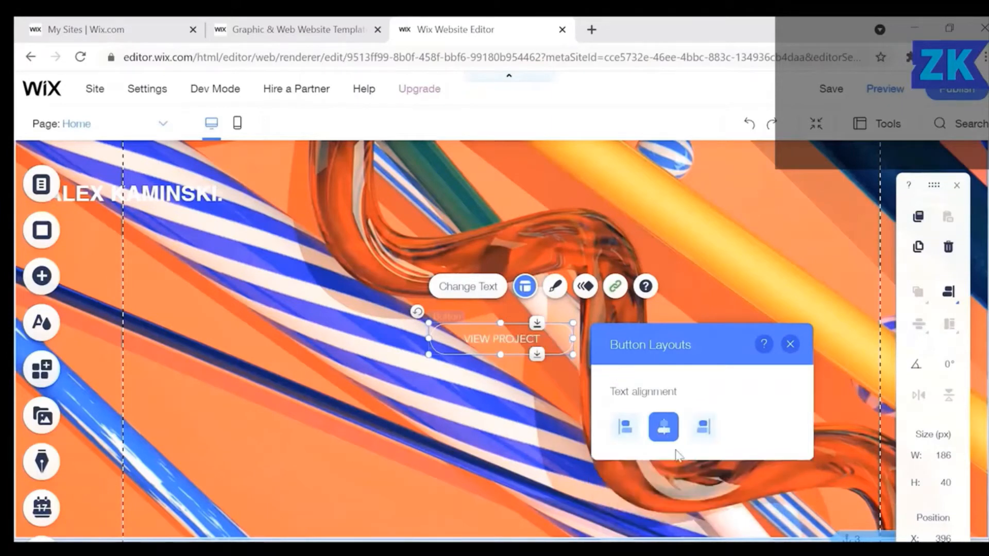
click(790, 344)
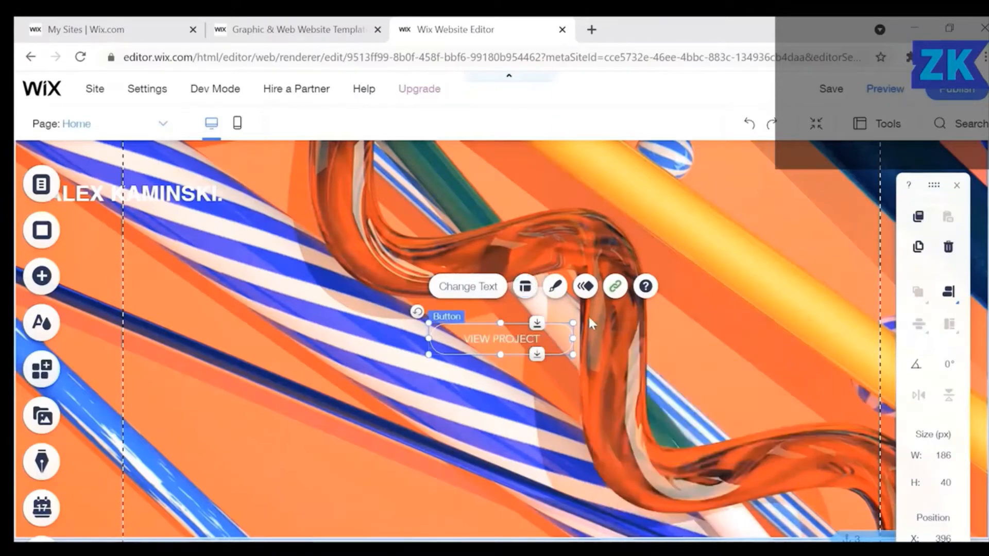
click(556, 288)
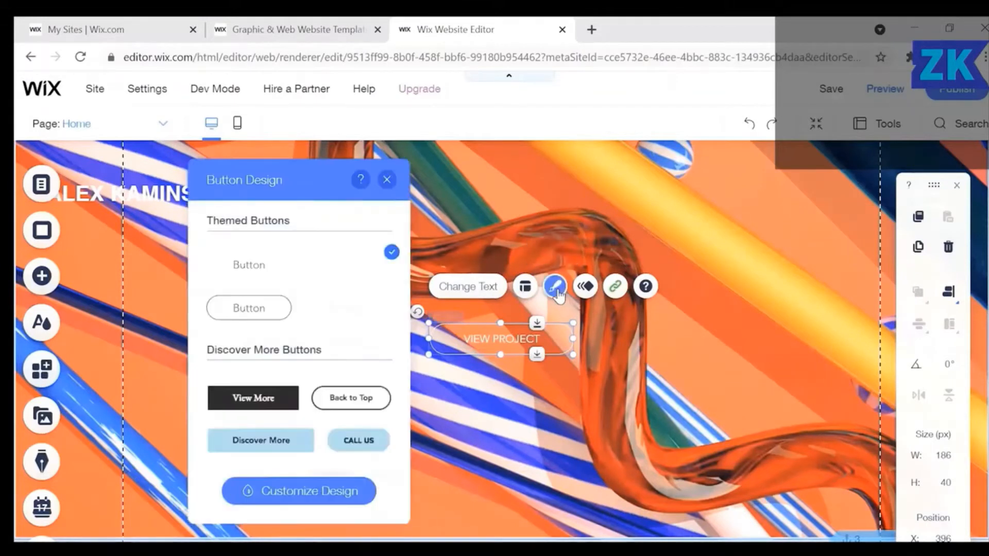
Try the Discover More and Contact Us presets, then give the button the dark View More style.
click(280, 439)
scroll(286, 446, down, 3)
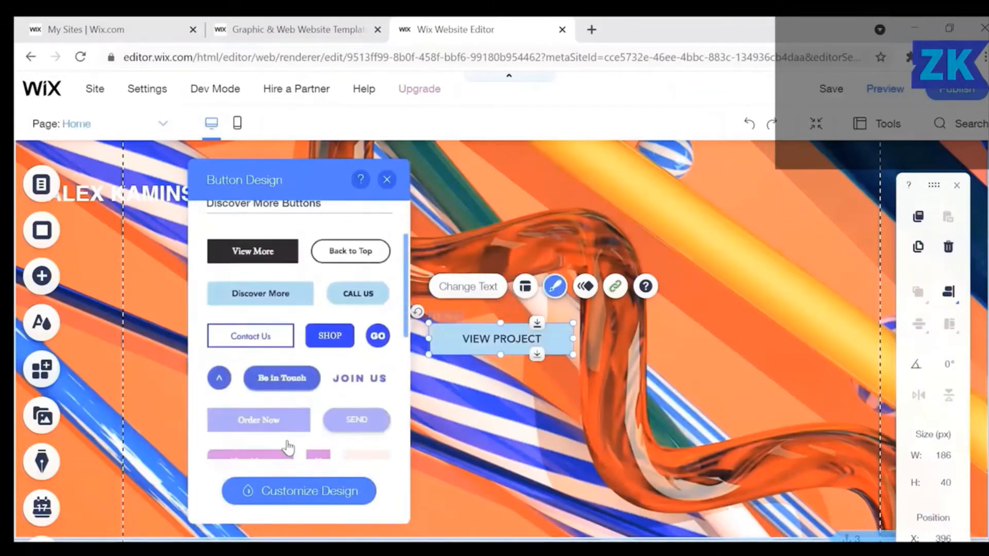
scroll(289, 447, down, 3)
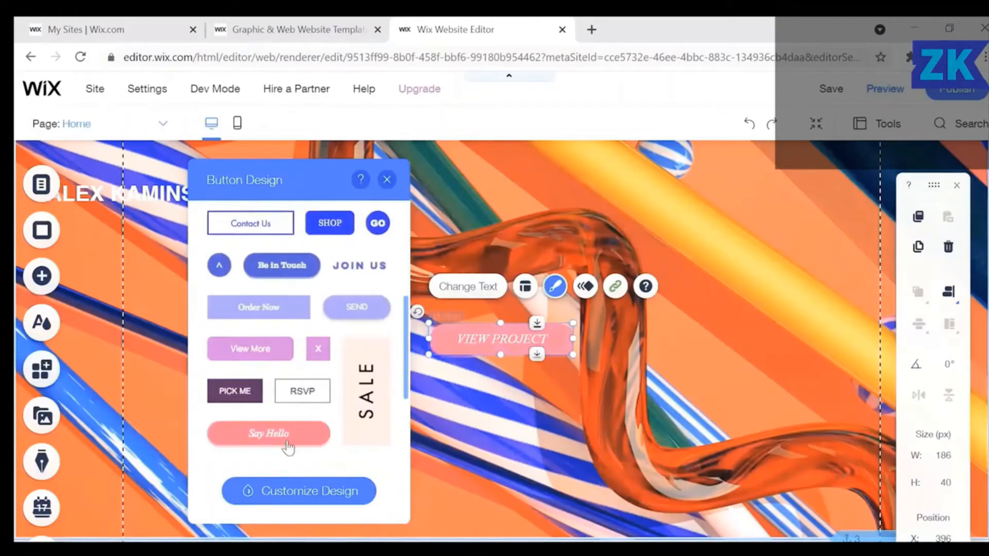
scroll(288, 447, down, 9)
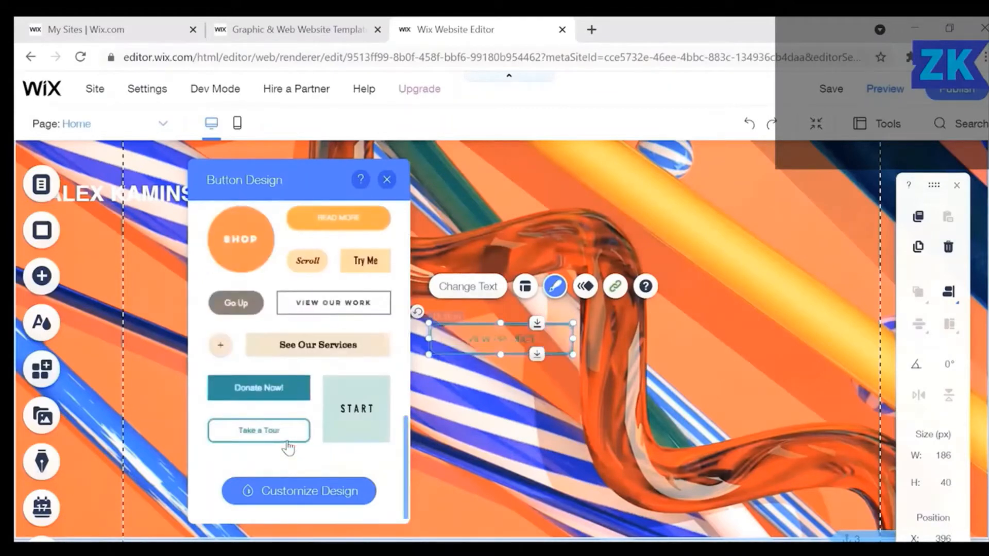
scroll(288, 447, up, 8)
scroll(288, 447, up, 1)
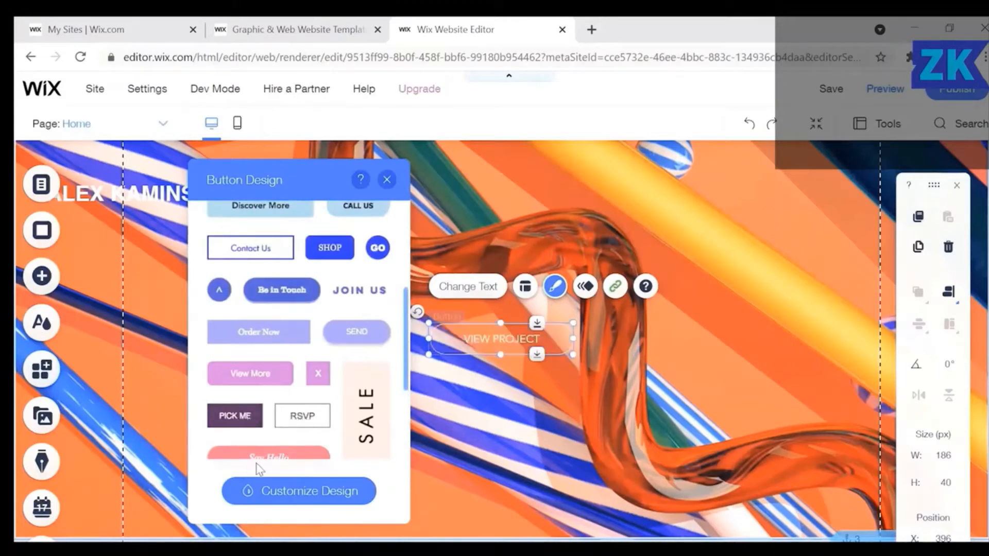
click(237, 247)
scroll(237, 248, up, 5)
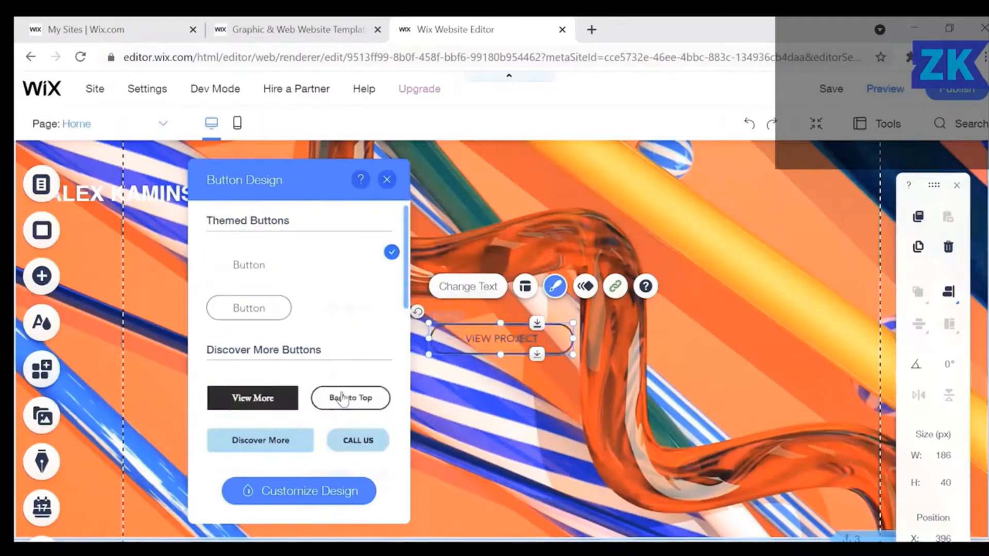
click(265, 401)
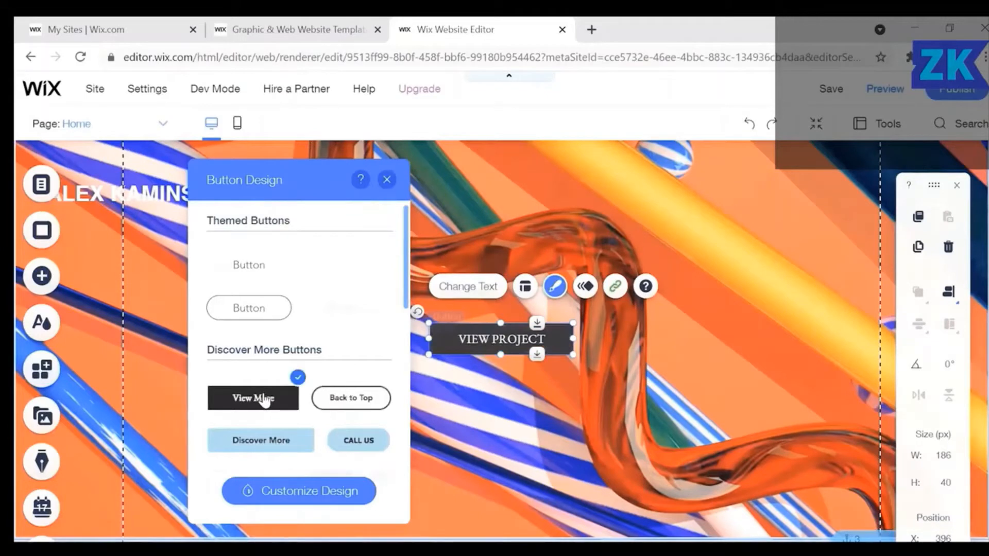
Confirm the button's corner radius stays at 0px and close the design panel.
click(302, 492)
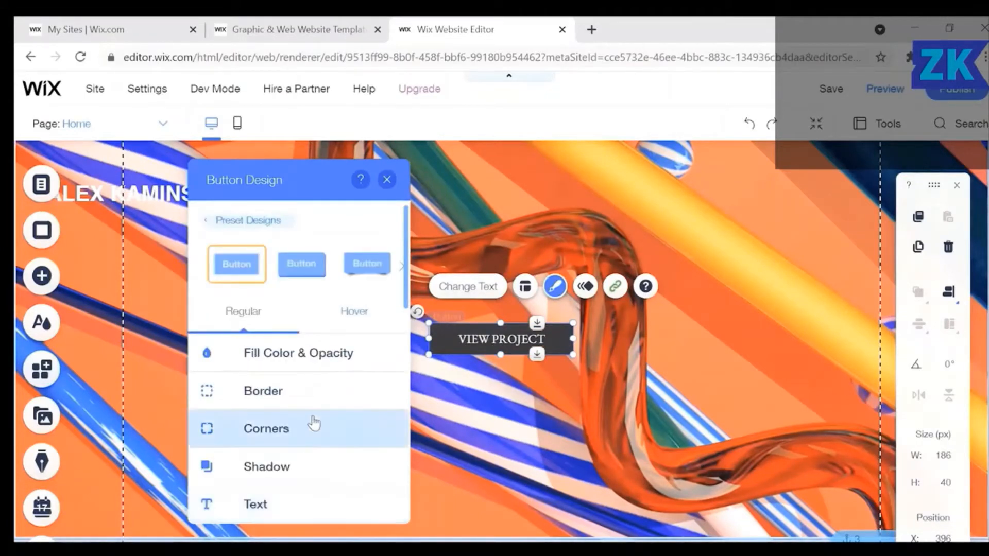
scroll(313, 422, down, 1)
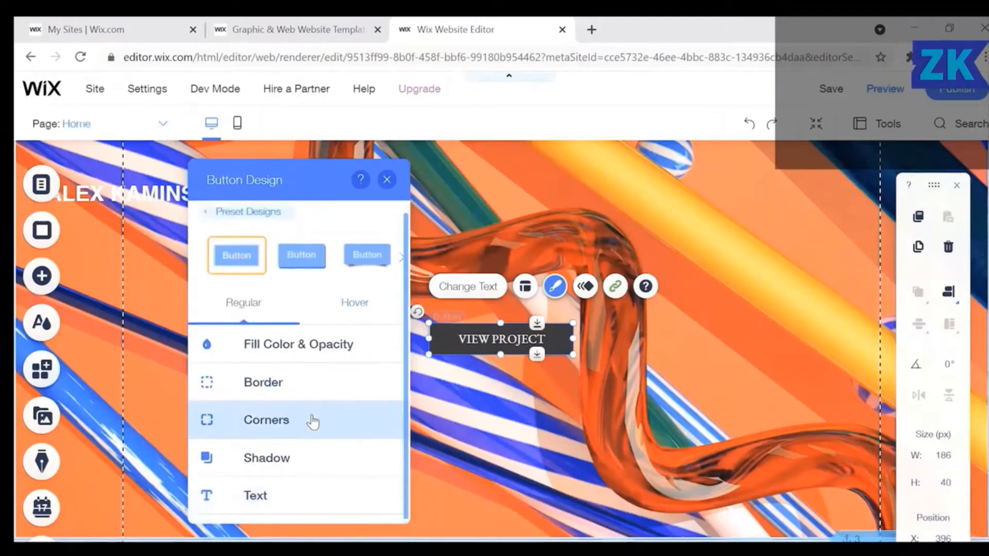
click(267, 419)
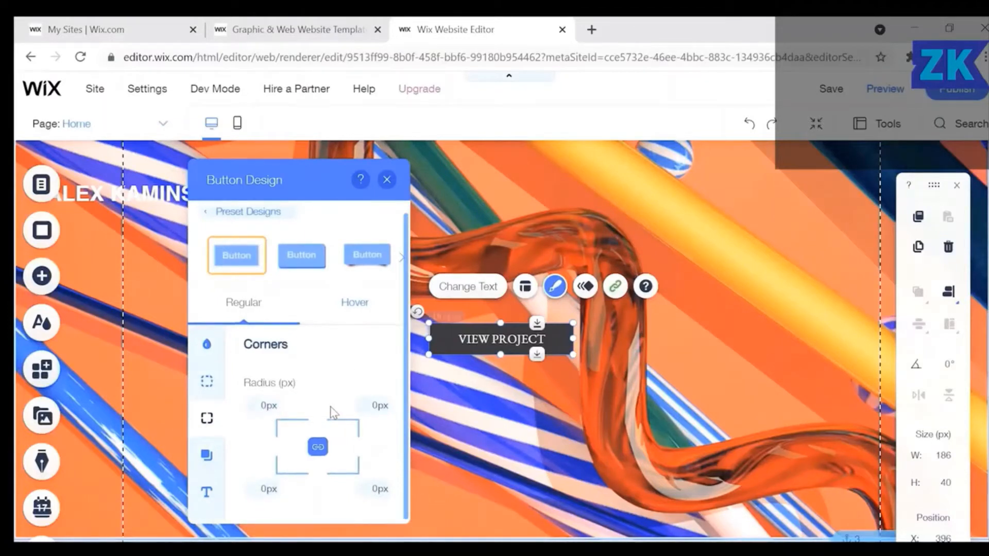
click(386, 180)
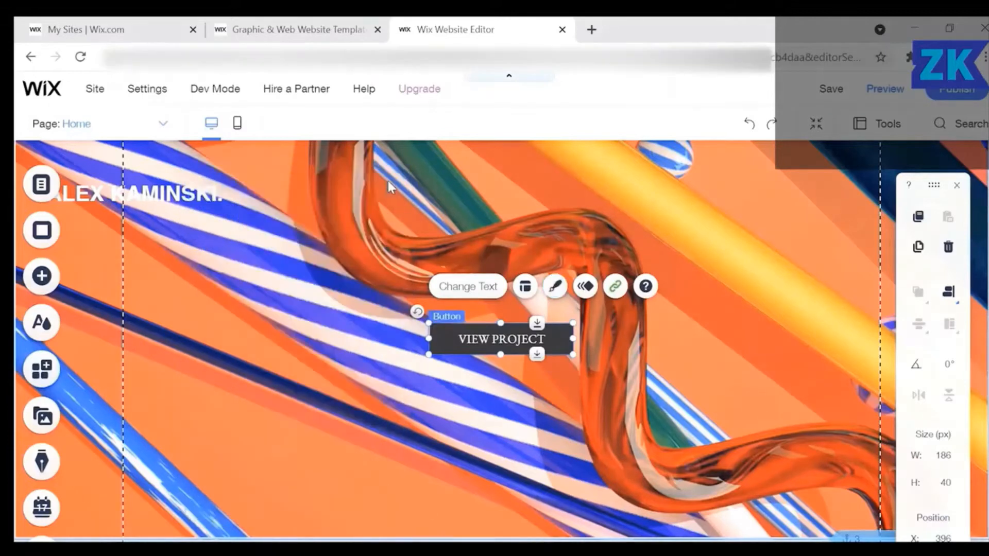
click(612, 407)
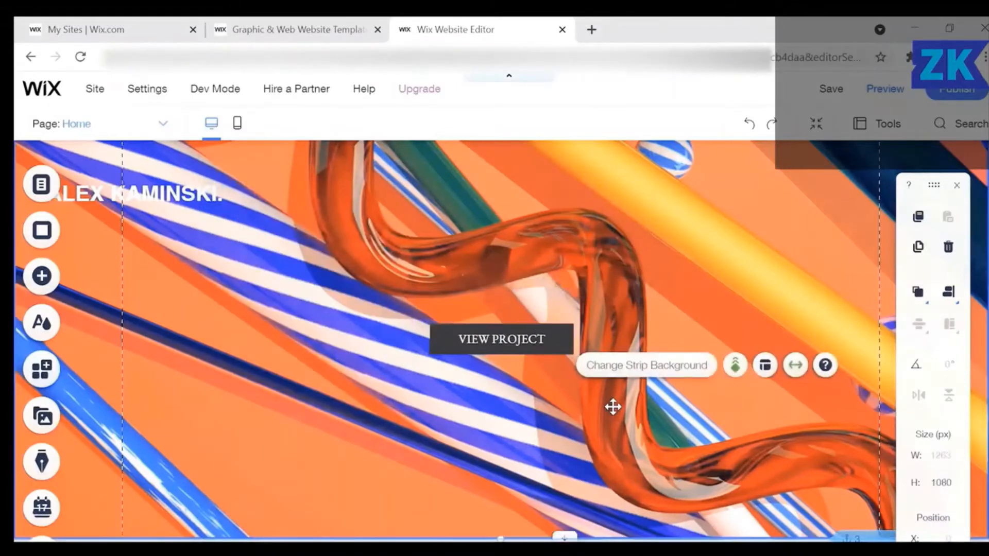
scroll(474, 430, down, 8)
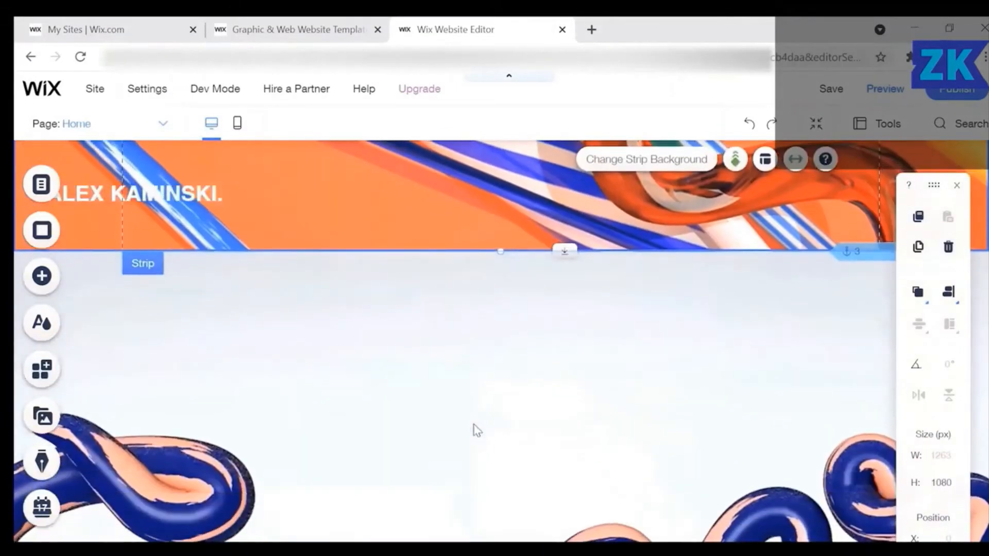
scroll(473, 430, down, 3)
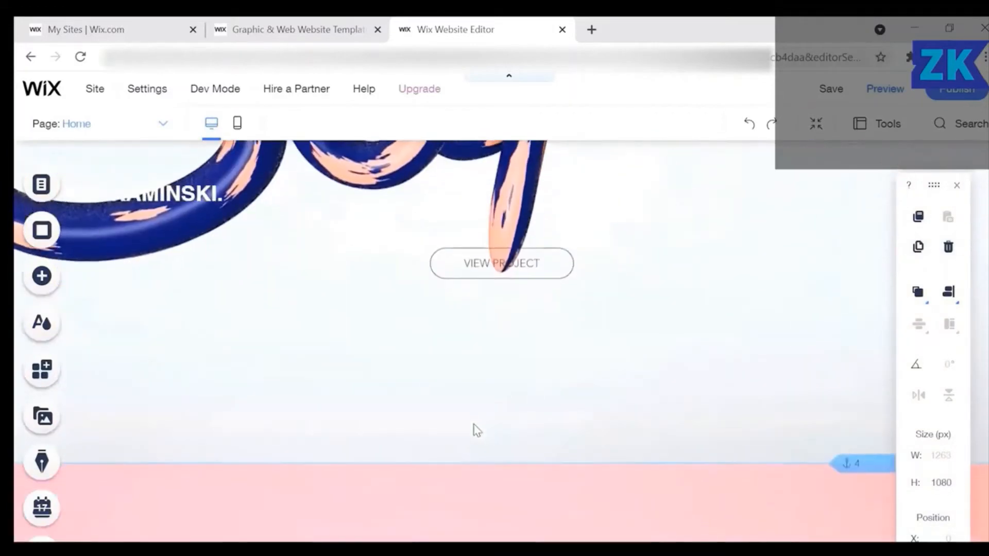
scroll(477, 430, up, 3)
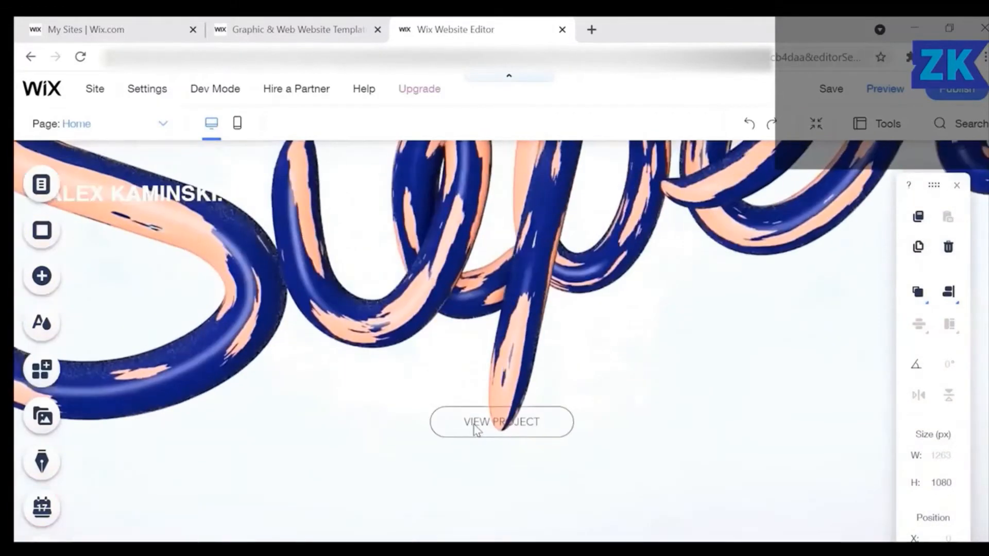
scroll(477, 431, down, 4)
scroll(477, 430, down, 6)
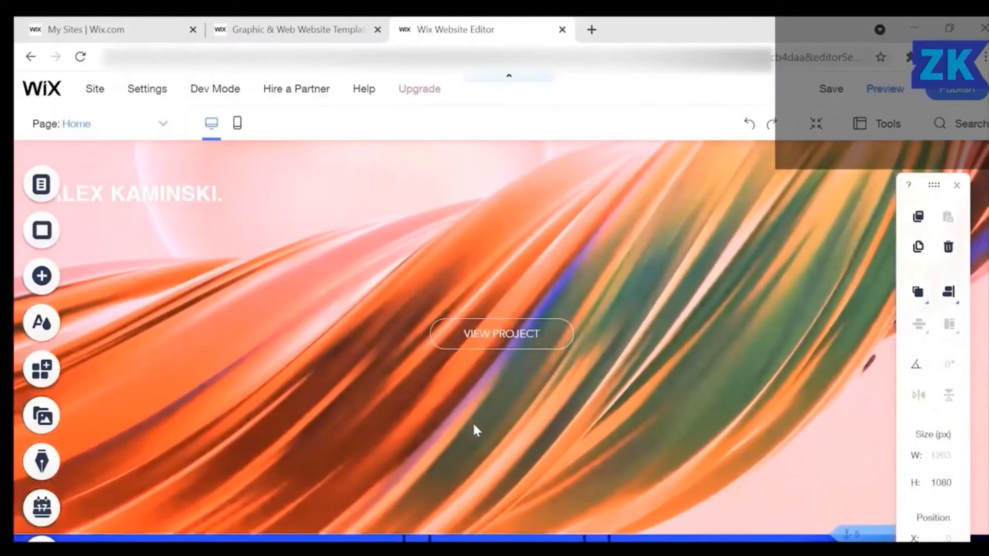
scroll(471, 421, down, 10)
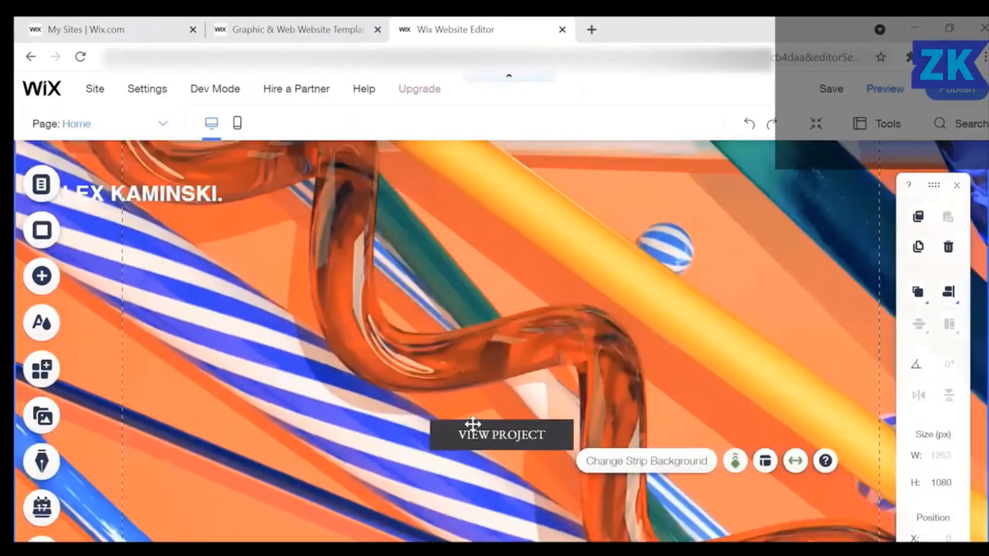
scroll(484, 412, up, 15)
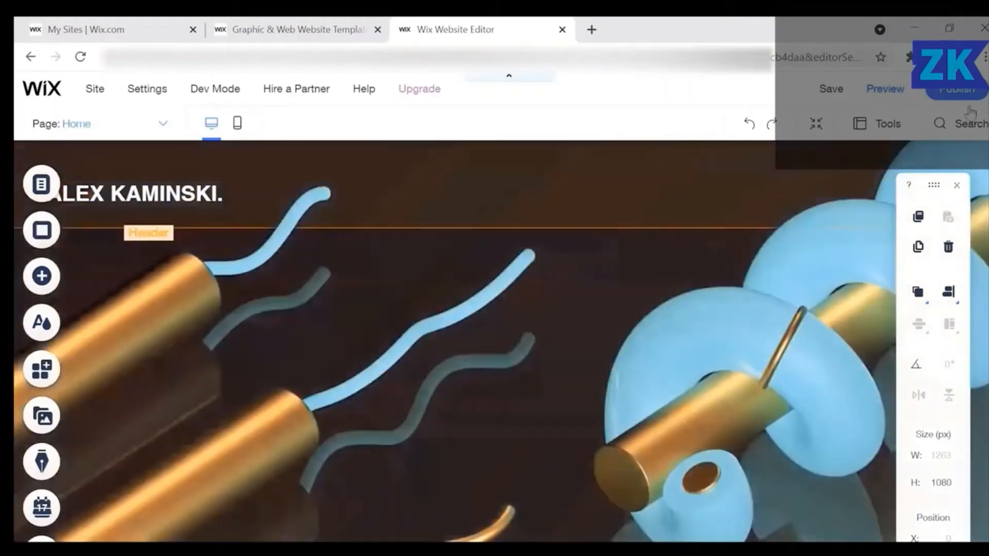
click(968, 110)
Publish the portfolio site and scroll through the live version.
click(927, 170)
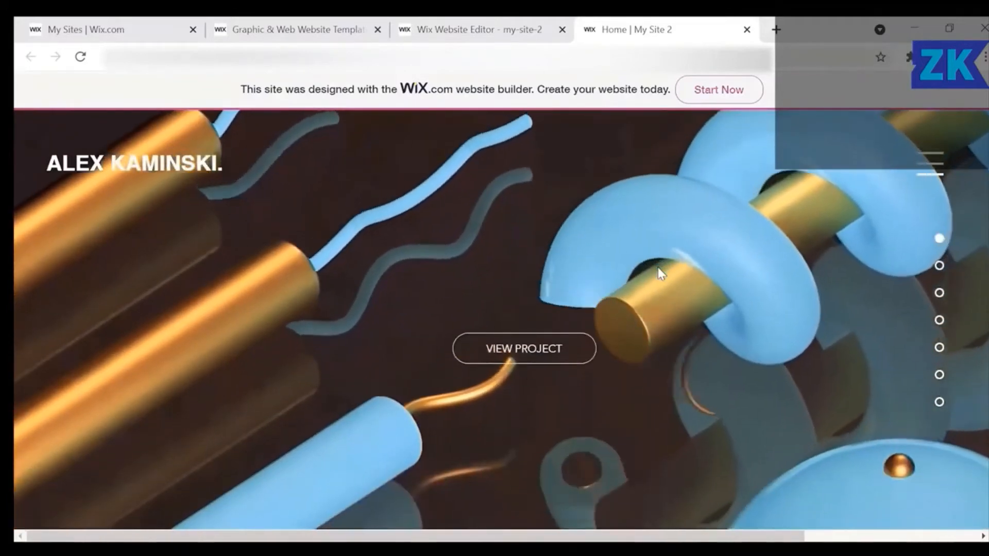
scroll(657, 268, down, 4)
scroll(657, 265, down, 3)
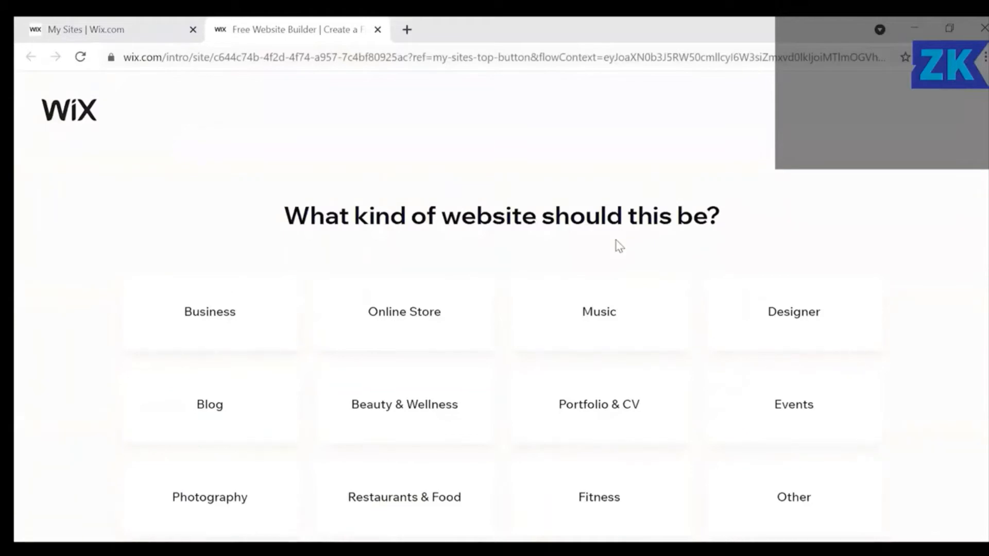
Choose Blog as the site type and start from a template.
click(267, 412)
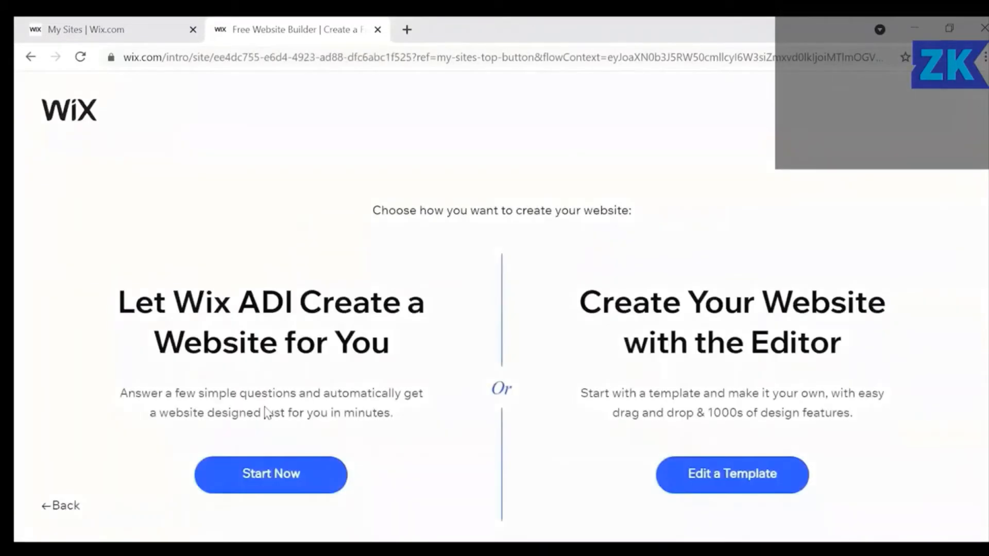
click(689, 475)
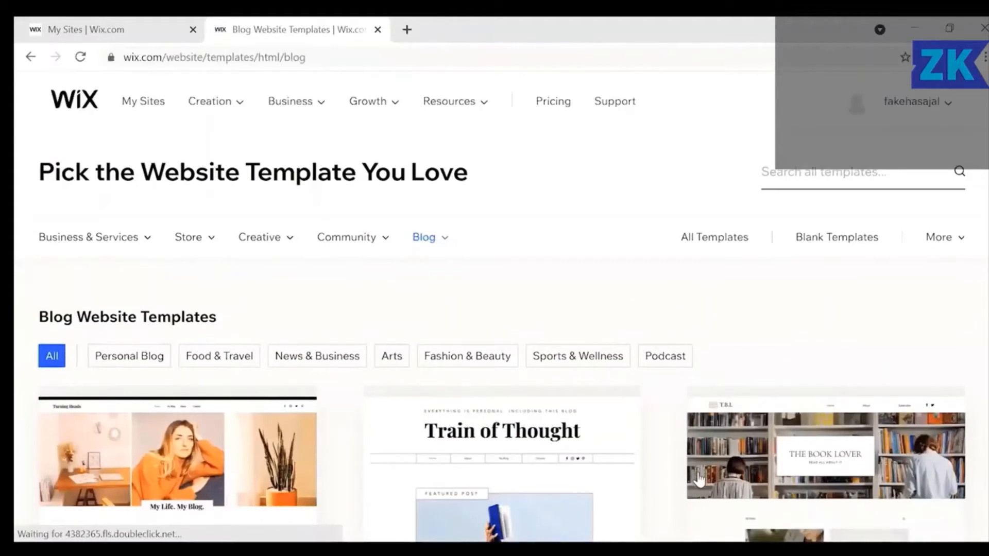
scroll(698, 480, down, 1)
Filter to Food & Travel blog templates and open Travel Inspirations for editing.
mouse_move(433, 481)
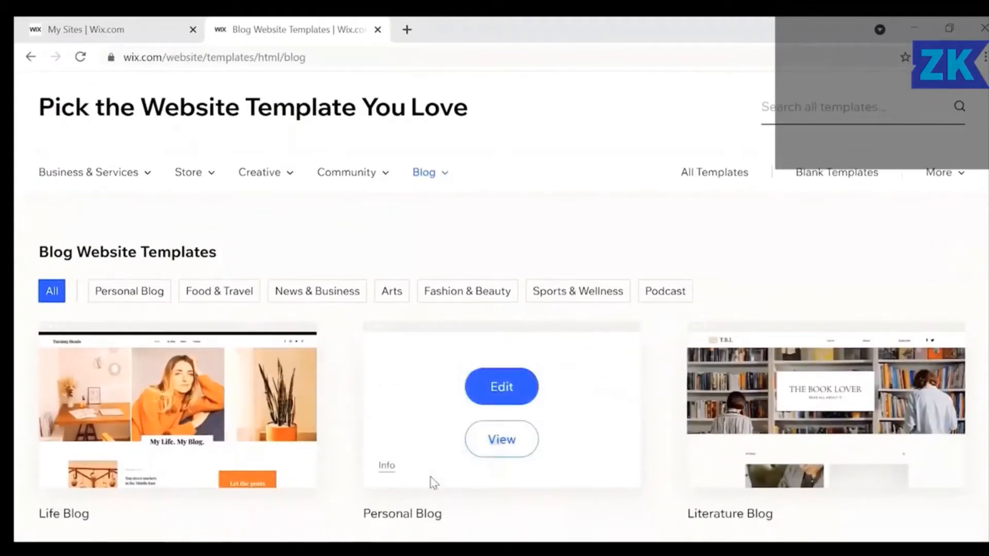
click(215, 293)
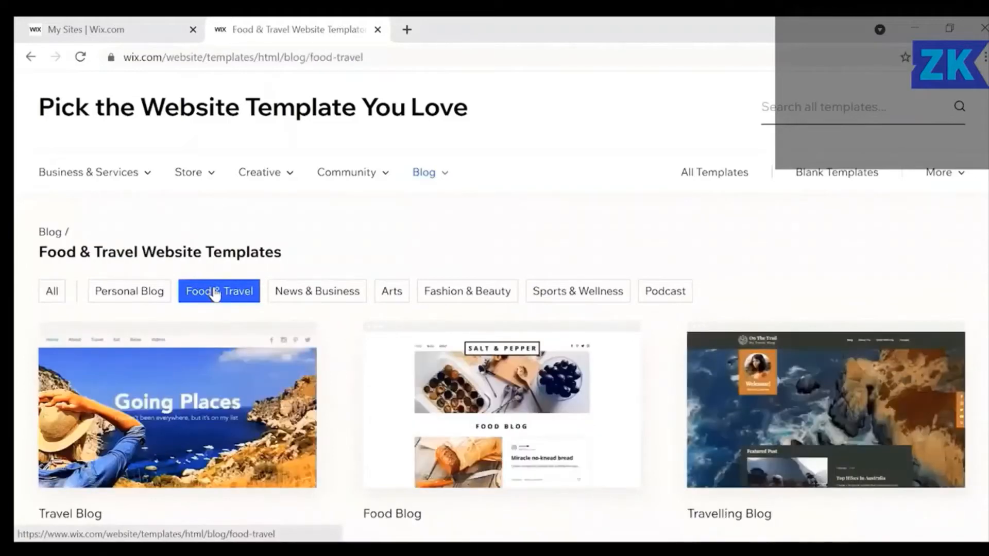
mouse_move(408, 341)
scroll(406, 336, down, 7)
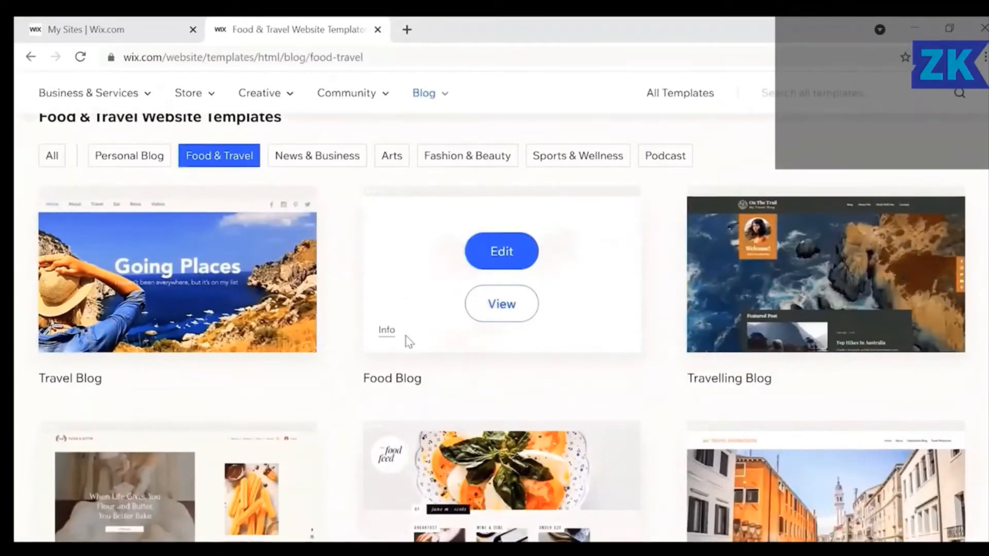
scroll(405, 336, down, 4)
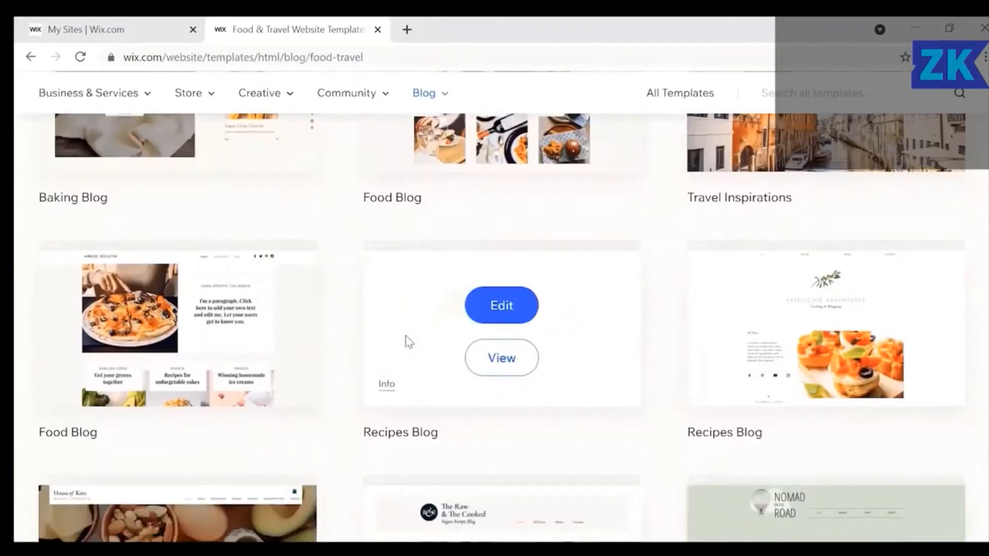
scroll(690, 252, up, 4)
mouse_move(767, 238)
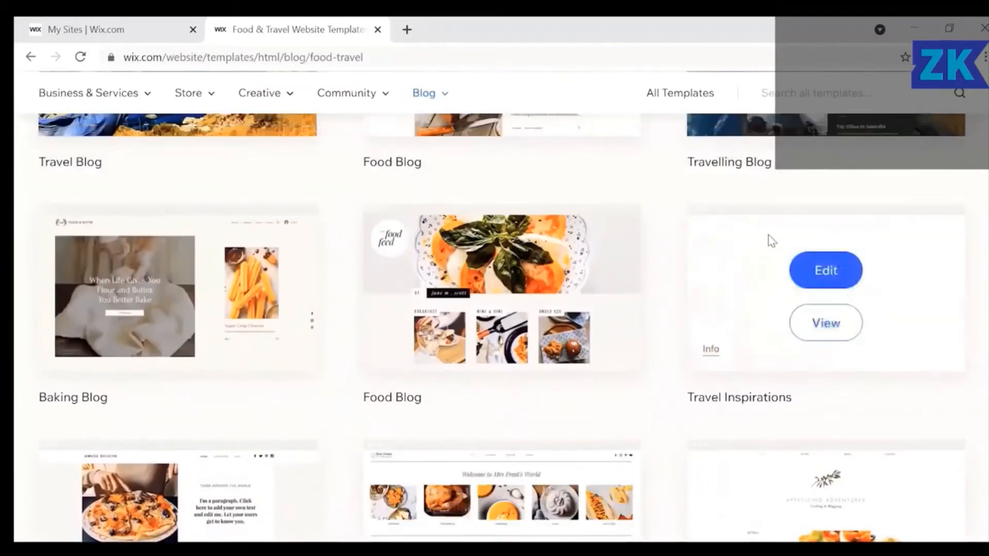
click(824, 273)
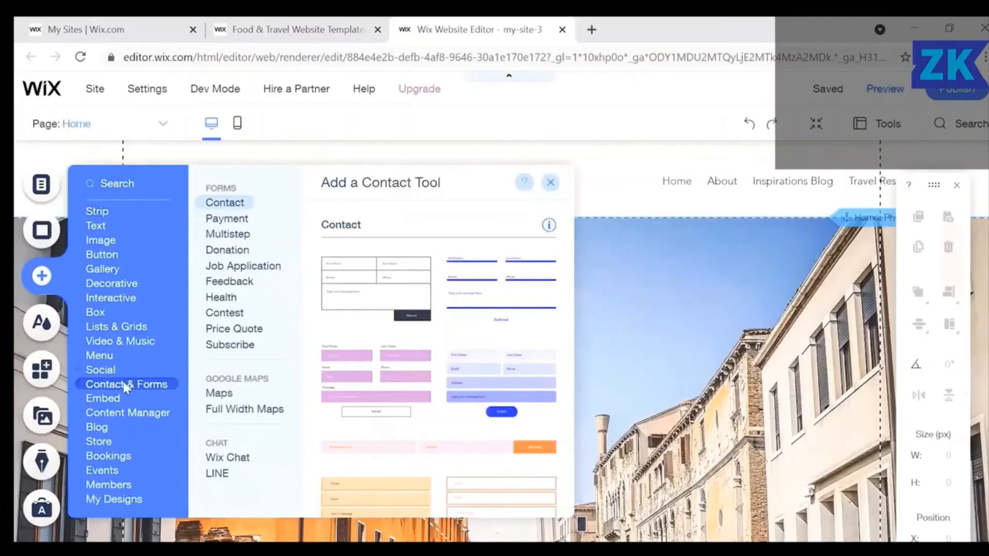
Bring up the Gallery options in the Add panel and scroll to Pro Galleries.
mouse_move(110, 368)
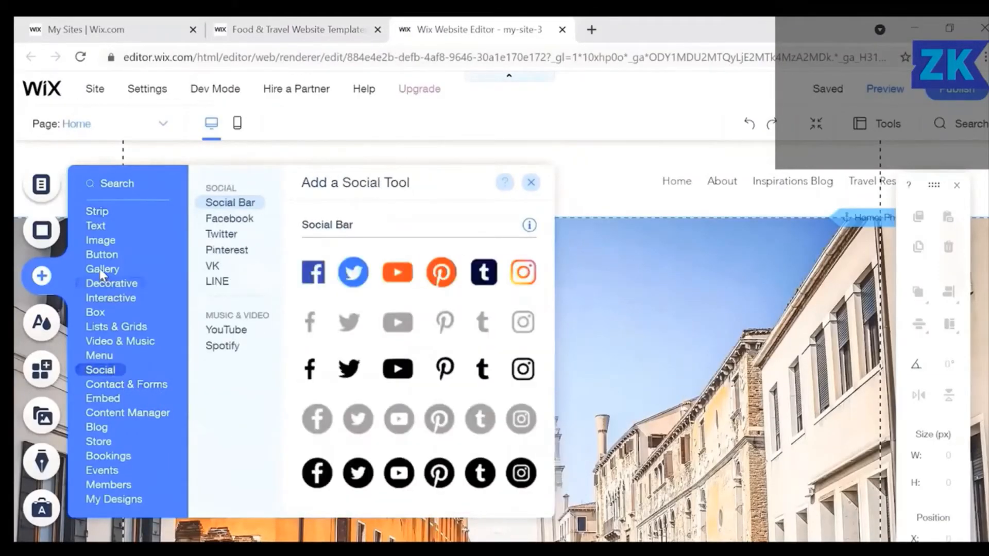
mouse_move(100, 270)
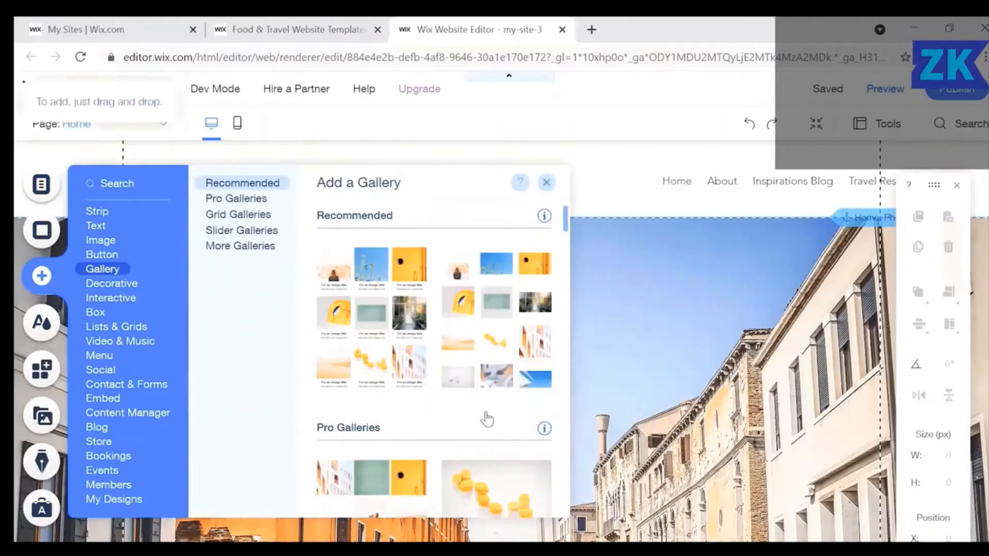
scroll(485, 415, down, 3)
scroll(488, 417, down, 5)
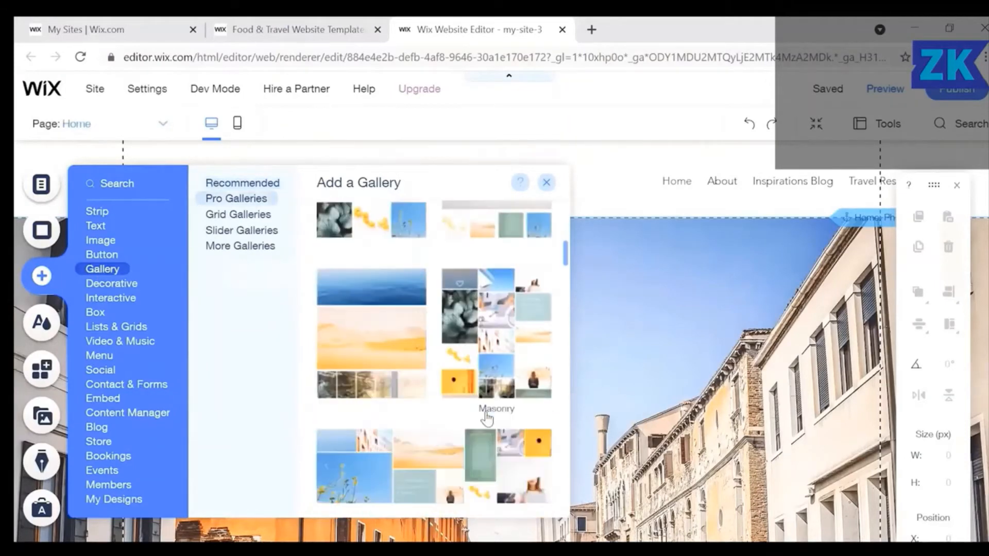
Add a Stacked Pro Gallery, then delete the image in the lower page strip.
click(363, 333)
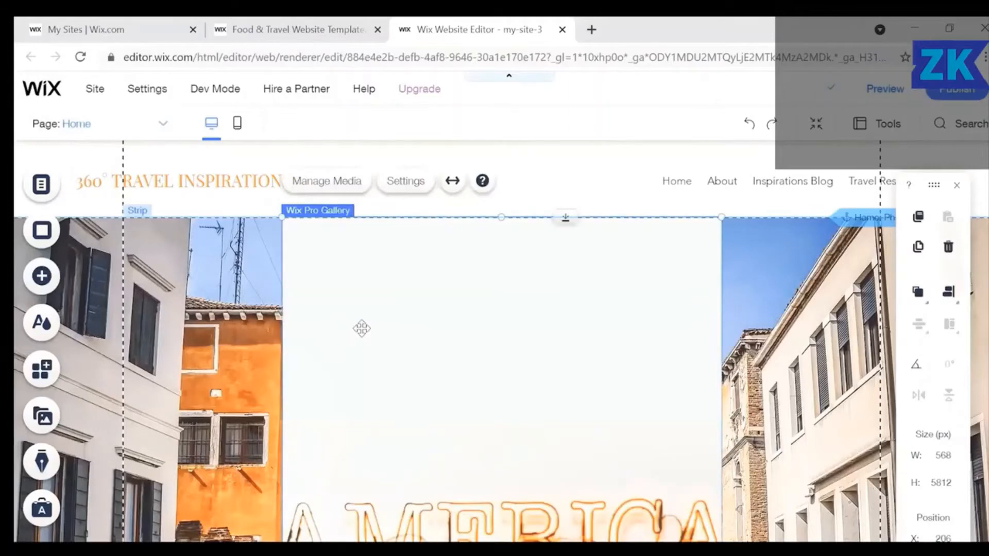
scroll(362, 328, down, 3)
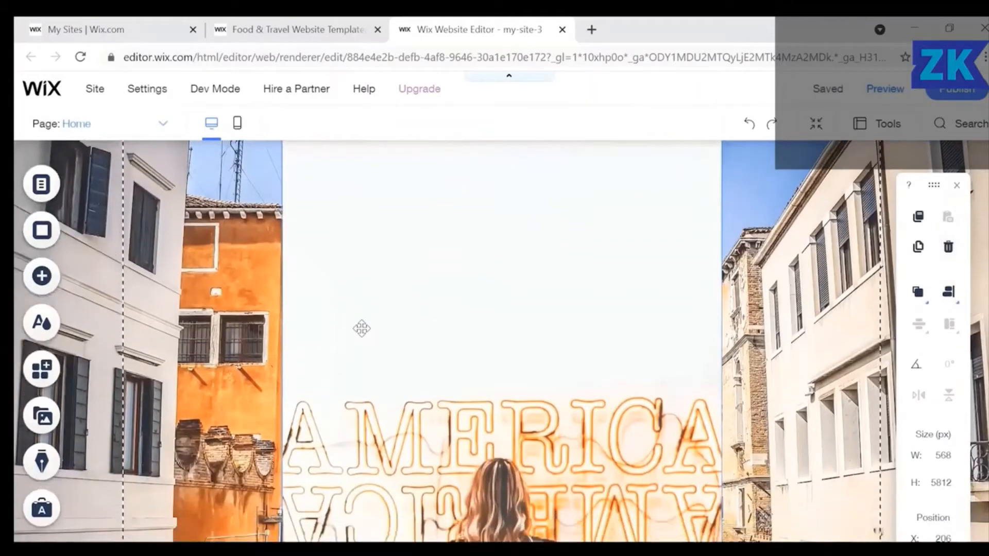
scroll(362, 328, down, 5)
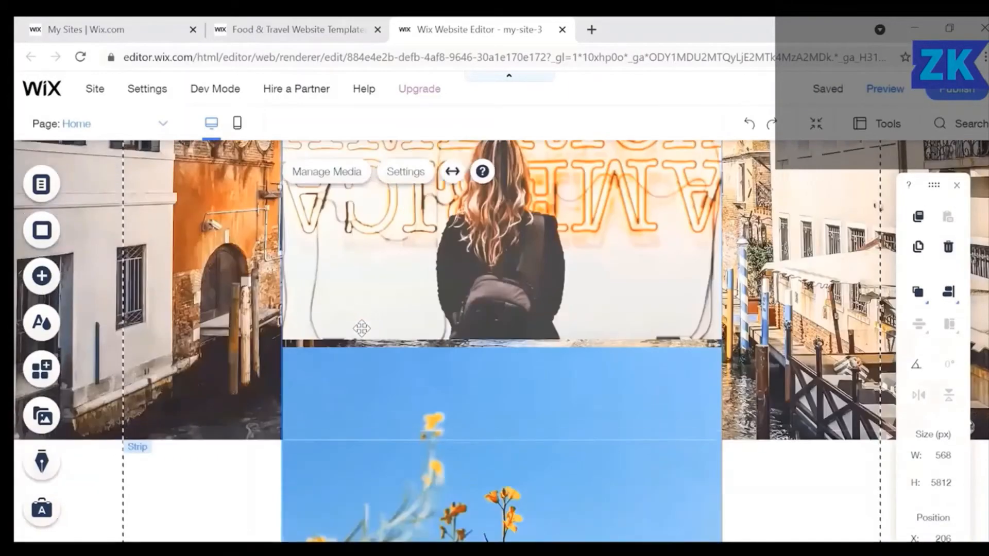
scroll(362, 328, down, 8)
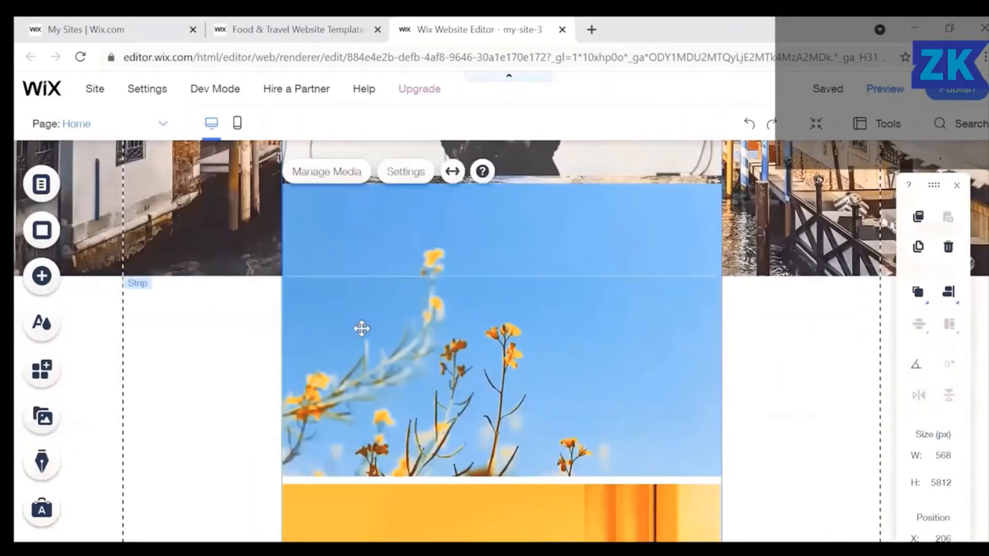
scroll(362, 328, down, 3)
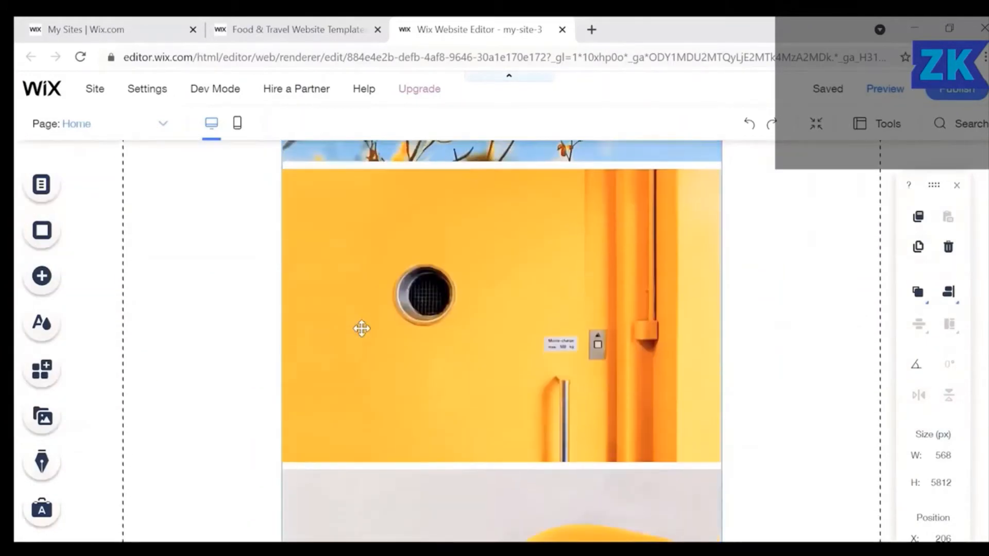
scroll(361, 328, down, 5)
scroll(362, 328, down, 5)
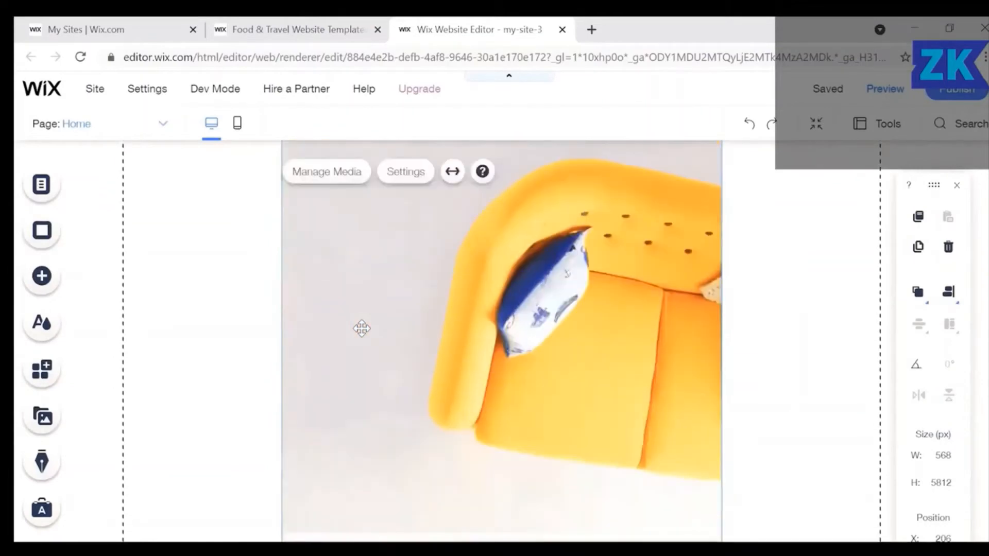
scroll(361, 328, down, 3)
scroll(362, 328, down, 8)
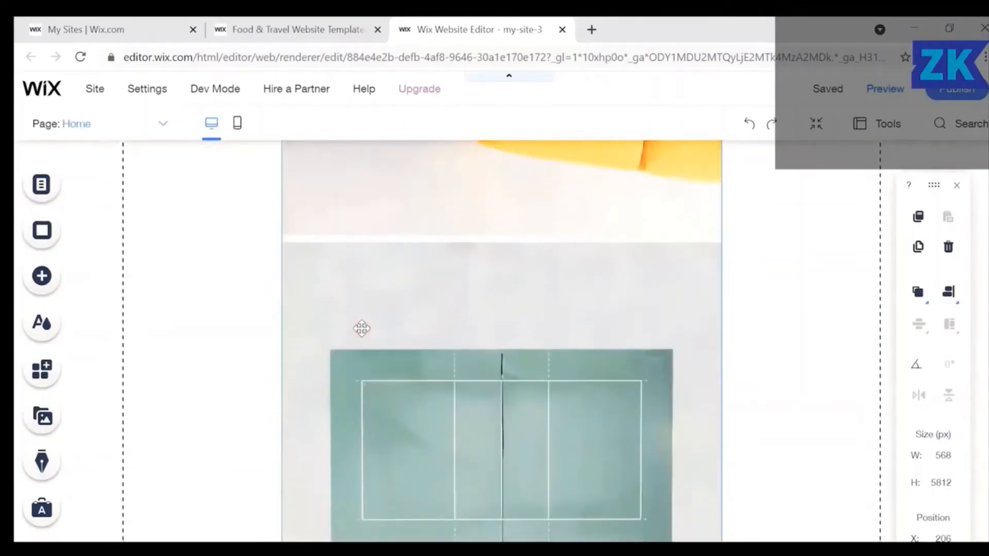
key(Delete)
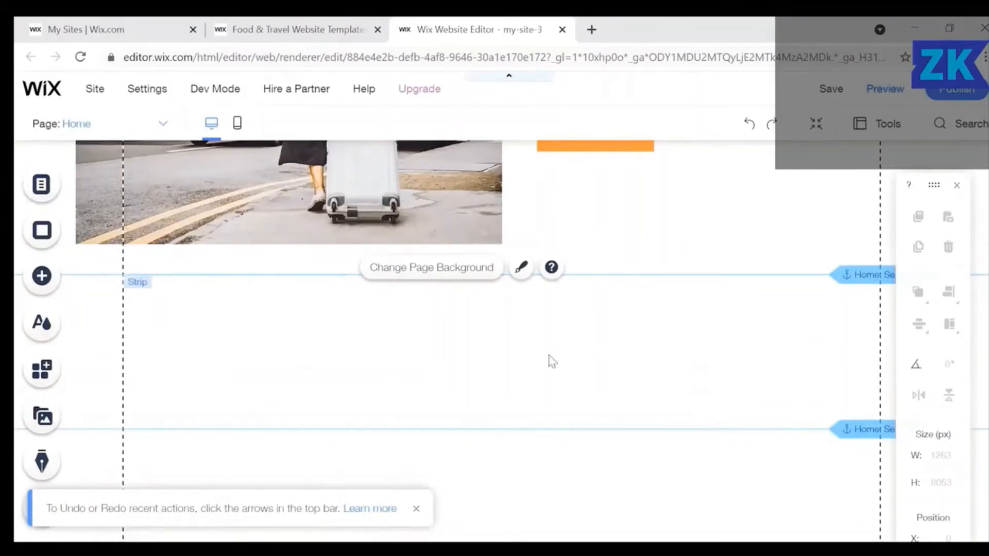
Set the page background to the halved-avocado photo from Selected Backgrounds.
click(453, 273)
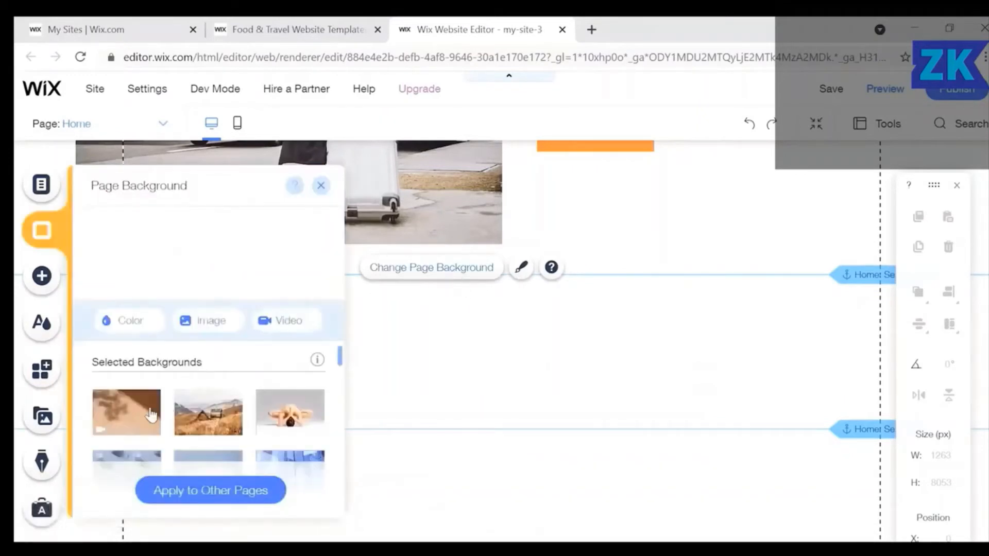
mouse_move(129, 412)
scroll(132, 412, down, 2)
scroll(134, 412, down, 3)
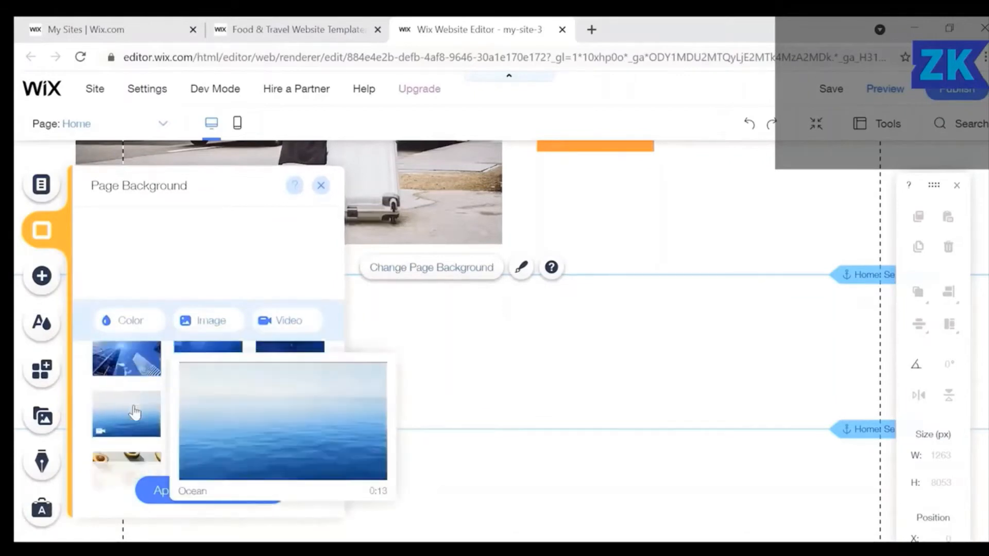
scroll(132, 412, down, 2)
click(123, 447)
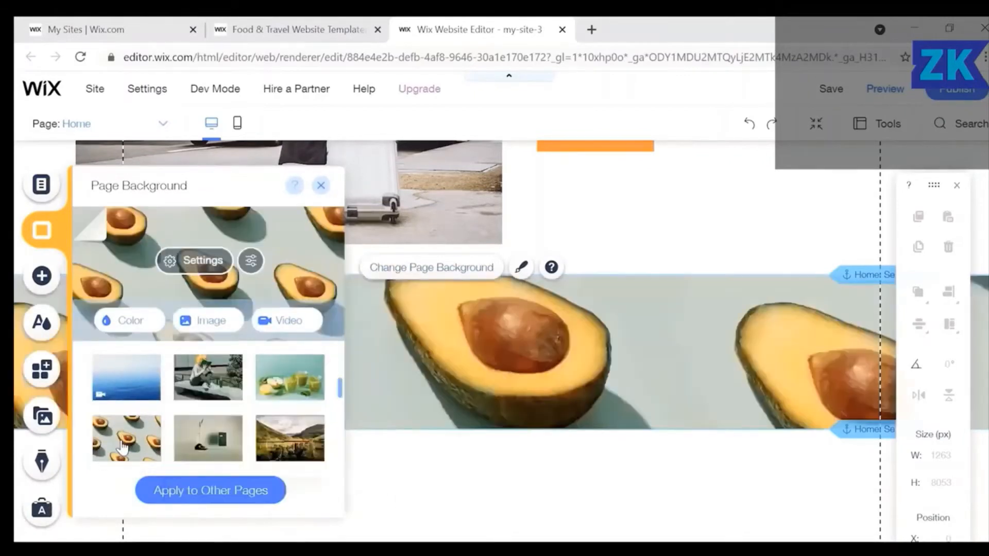
click(321, 186)
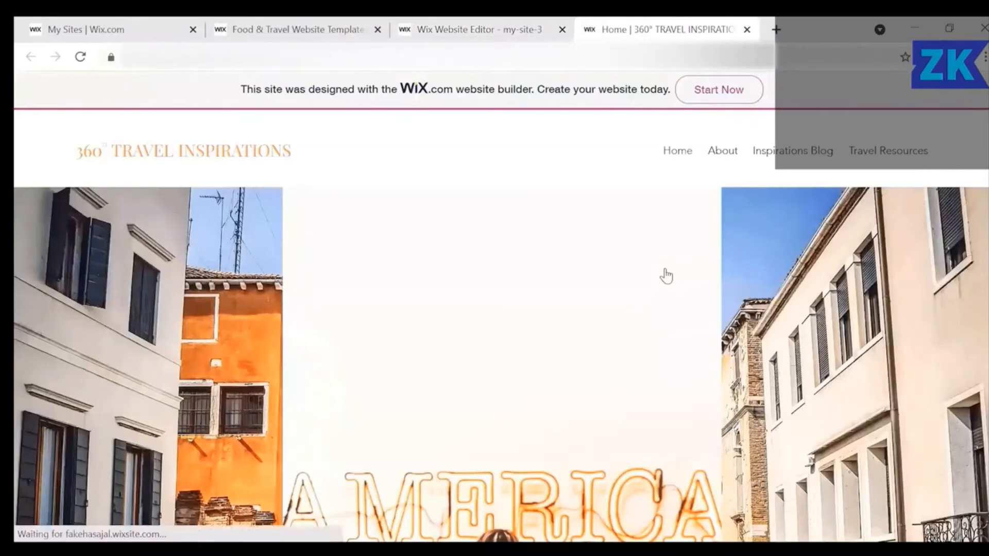
scroll(667, 276, down, 4)
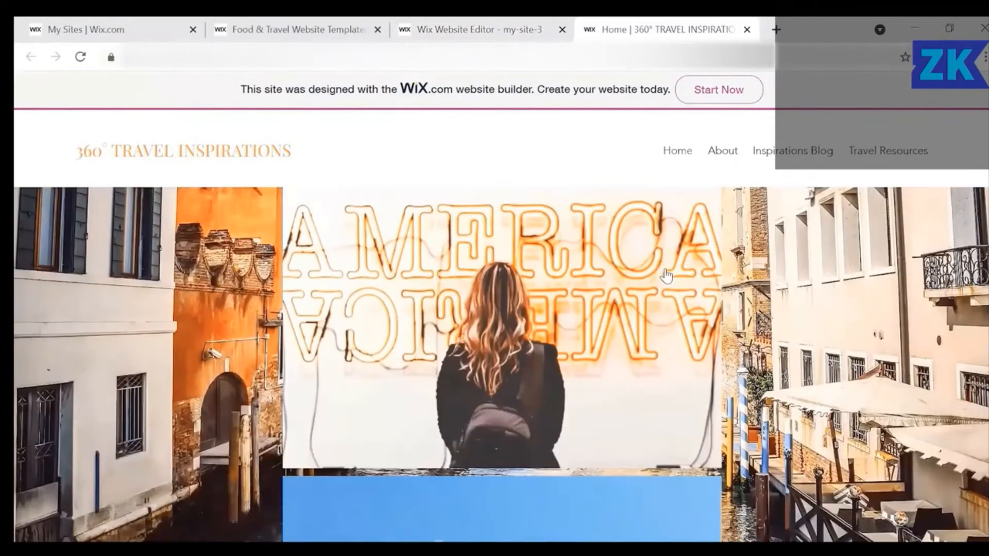
scroll(666, 276, down, 5)
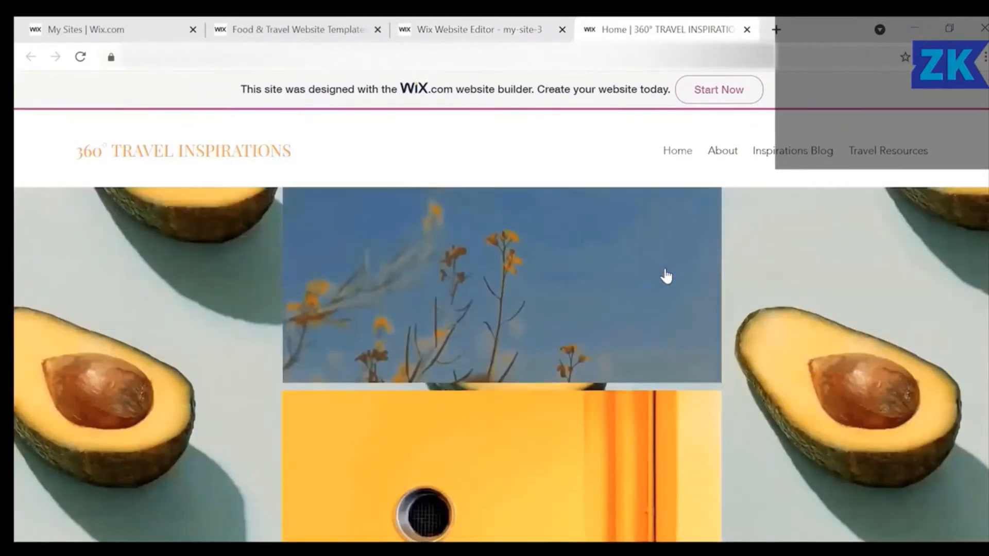
scroll(666, 276, down, 4)
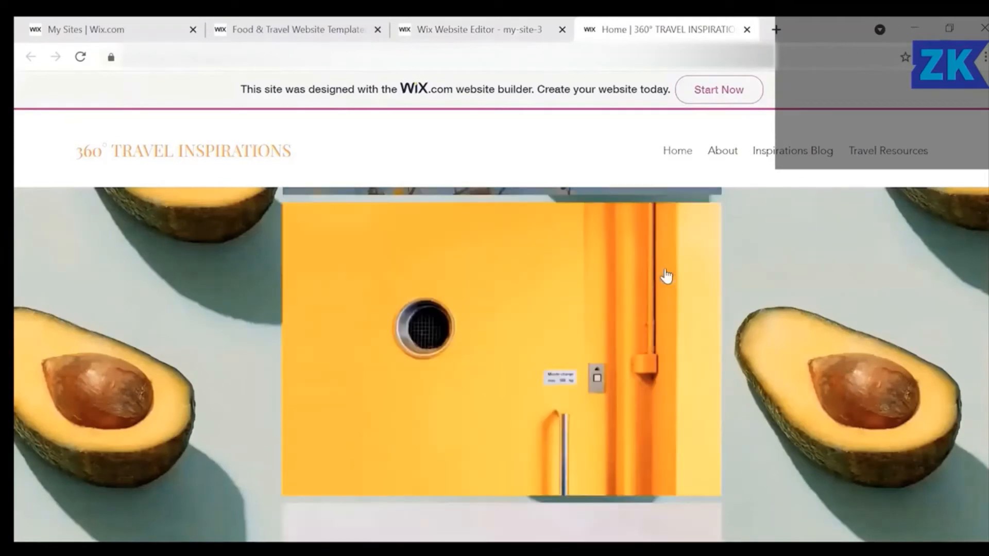
scroll(666, 276, down, 5)
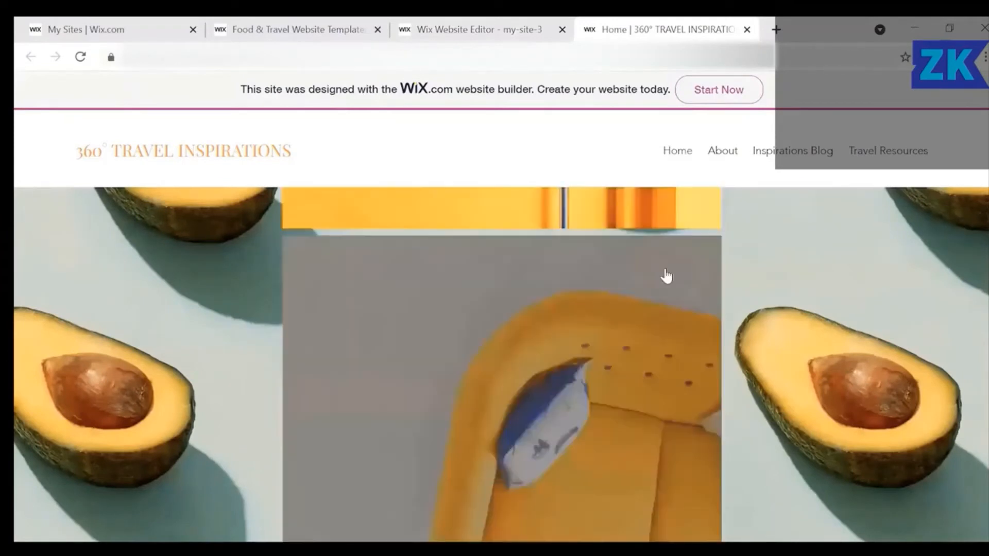
scroll(667, 276, down, 3)
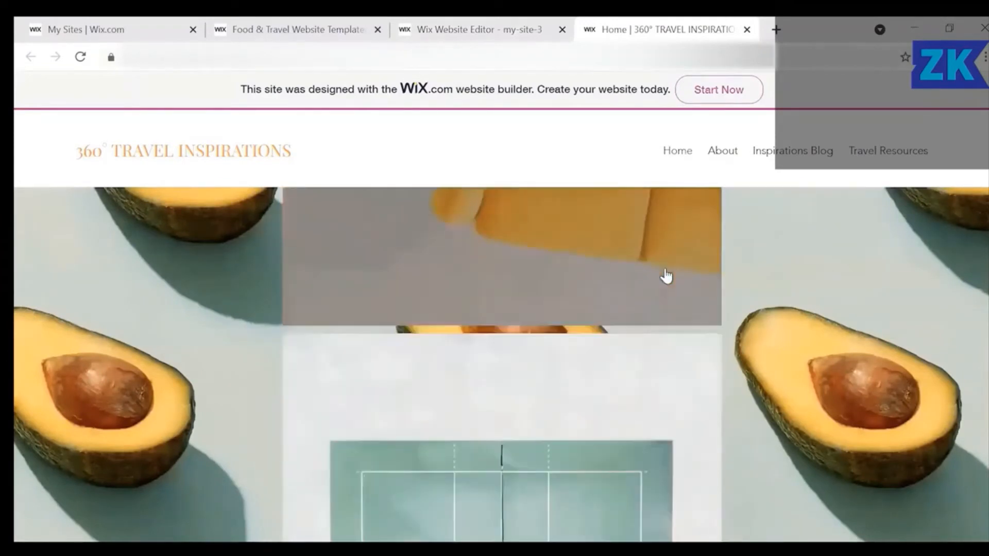
scroll(666, 276, down, 3)
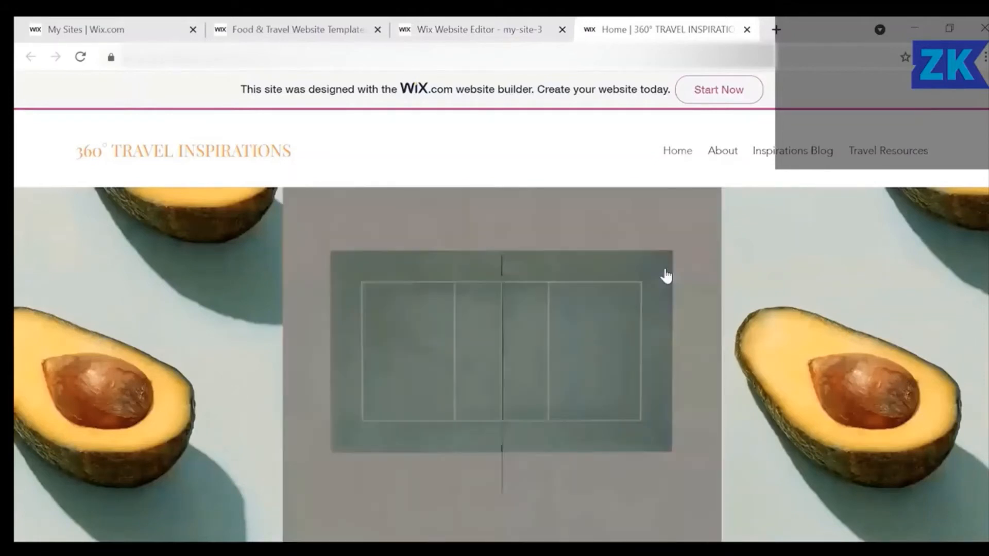
scroll(667, 276, down, 4)
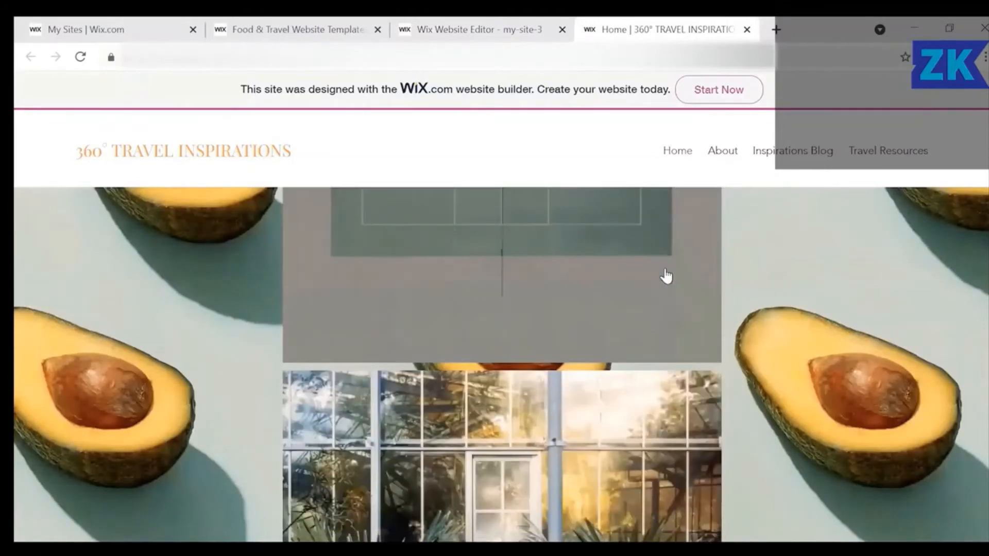
scroll(666, 276, down, 5)
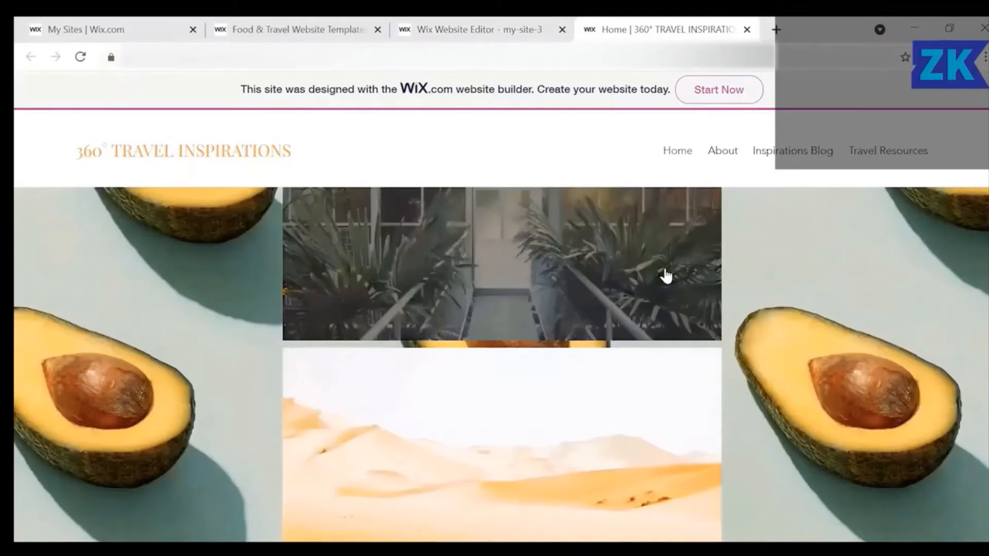
scroll(667, 276, down, 6)
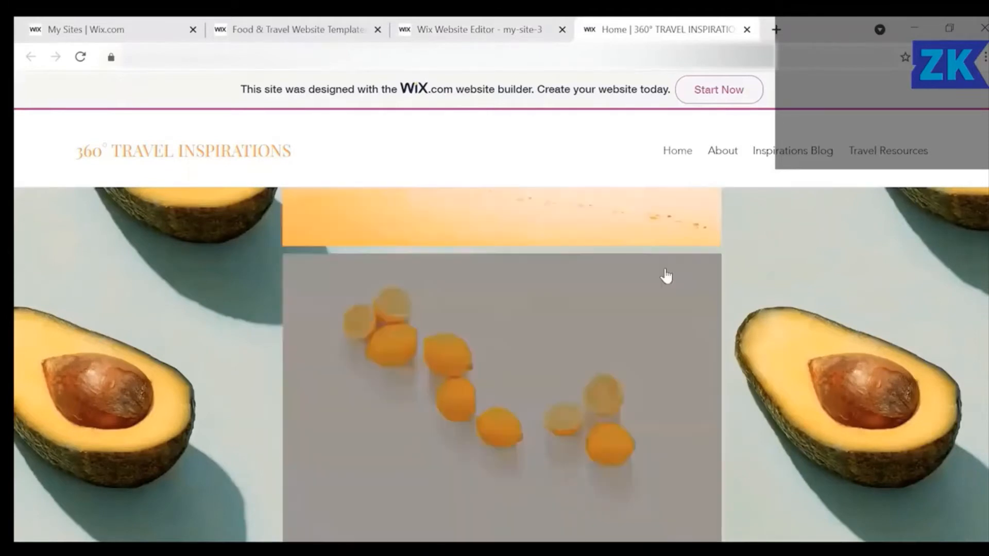
scroll(667, 276, down, 3)
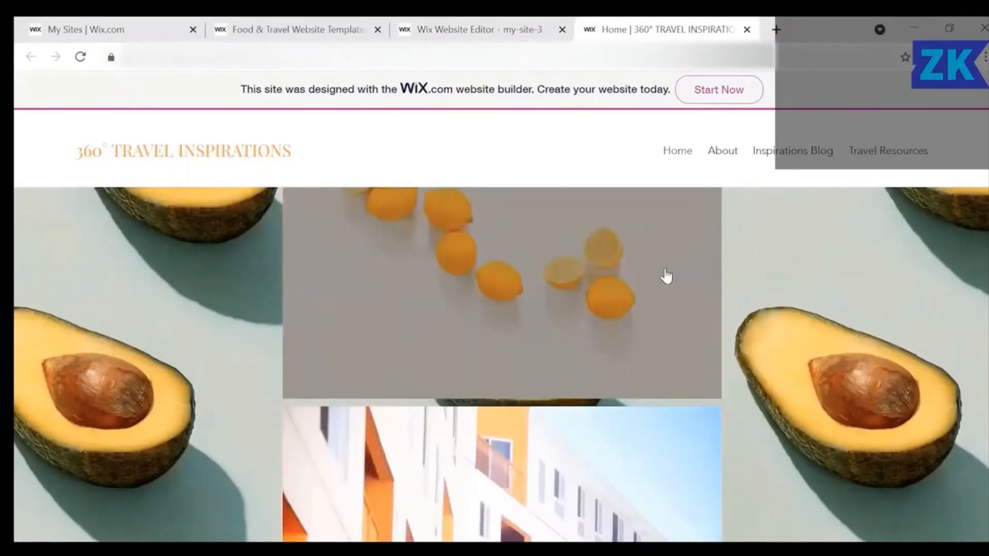
scroll(667, 276, down, 4)
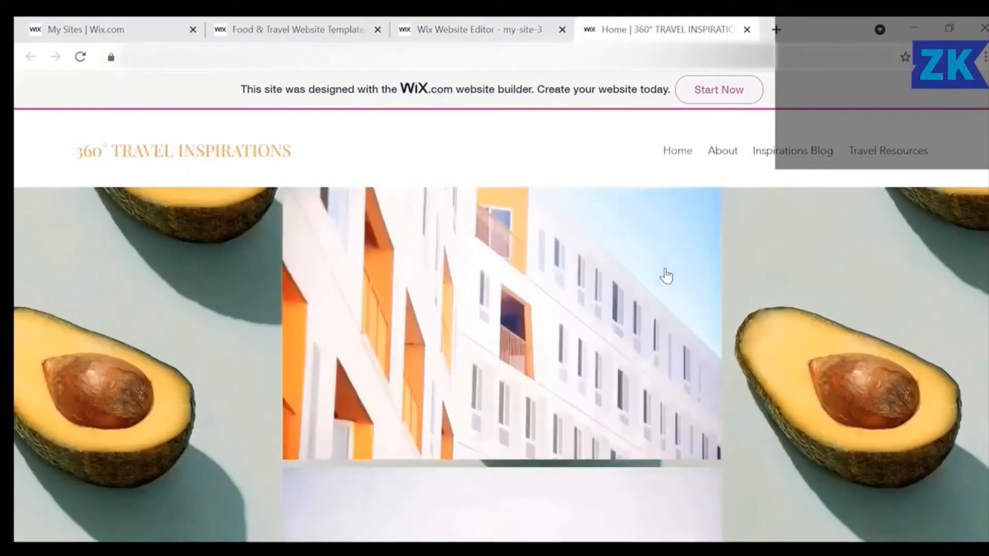
scroll(666, 276, down, 5)
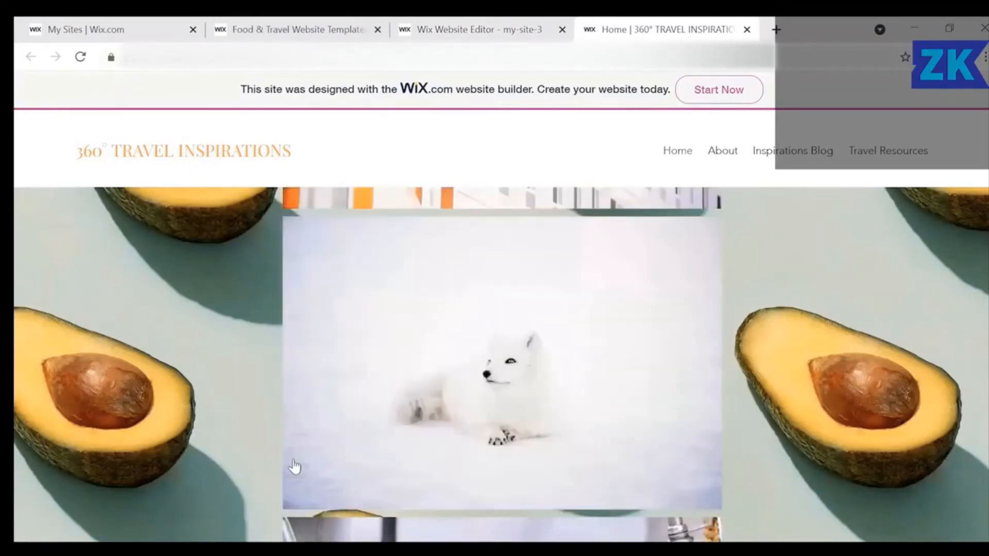
scroll(294, 465, down, 2)
scroll(502, 364, down, 8)
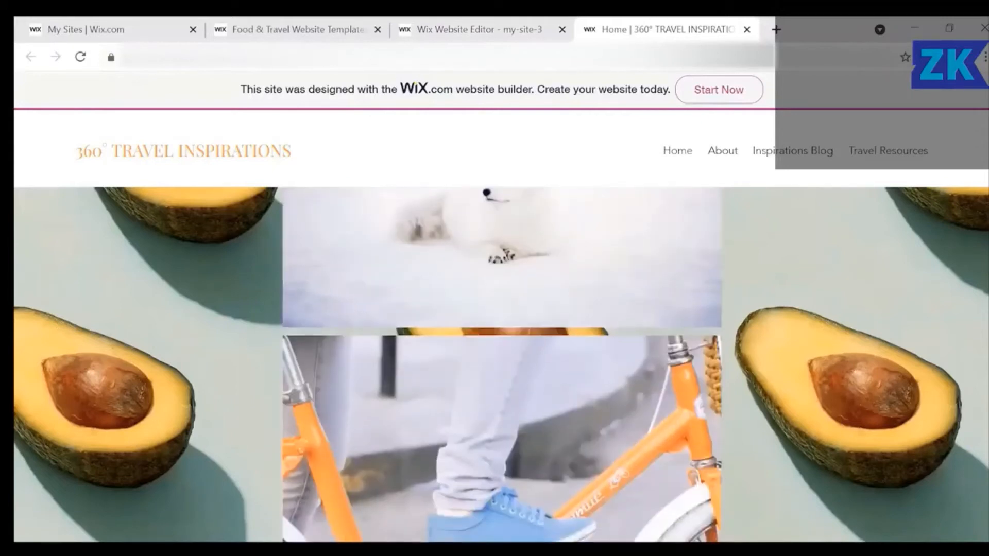
scroll(502, 365, down, 5)
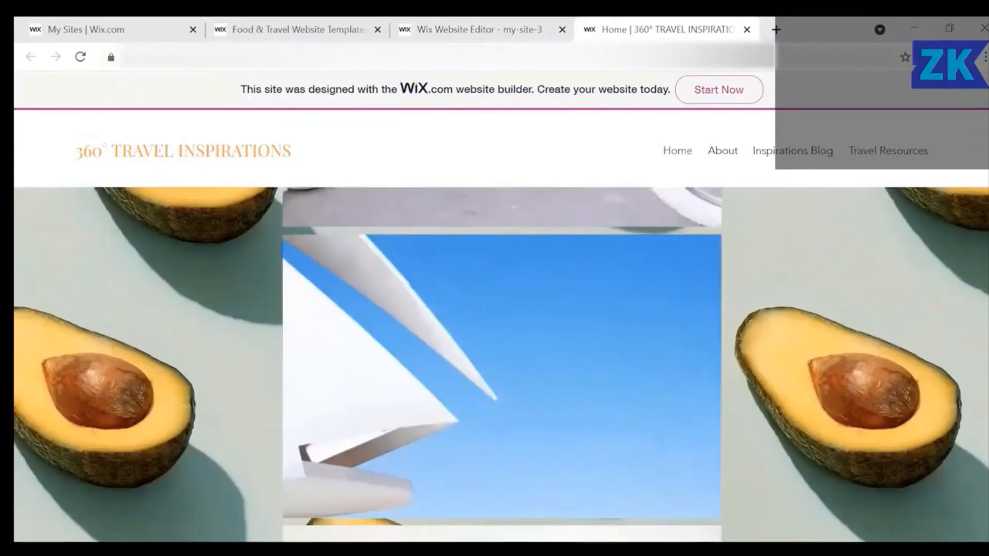
scroll(285, 506, down, 1)
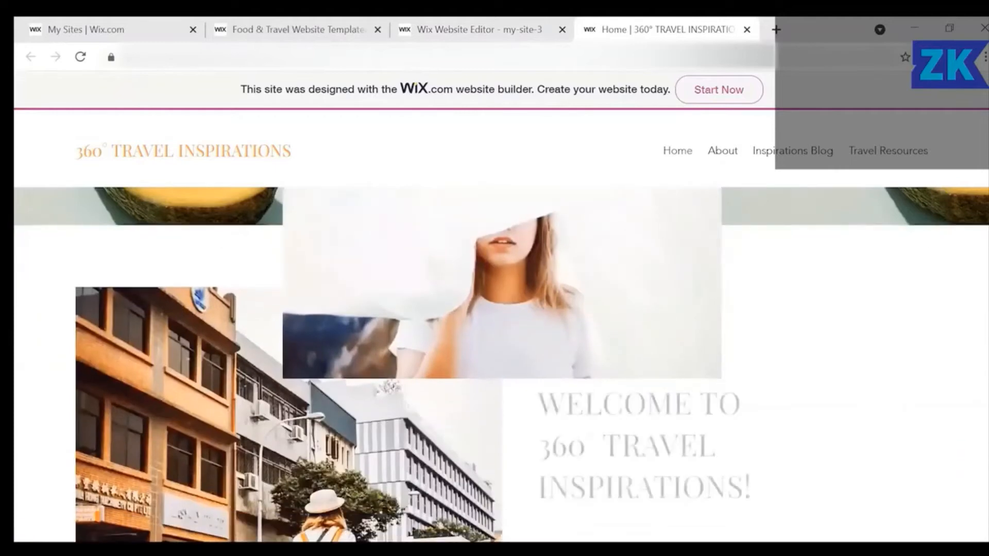
scroll(286, 506, down, 5)
scroll(286, 508, down, 4)
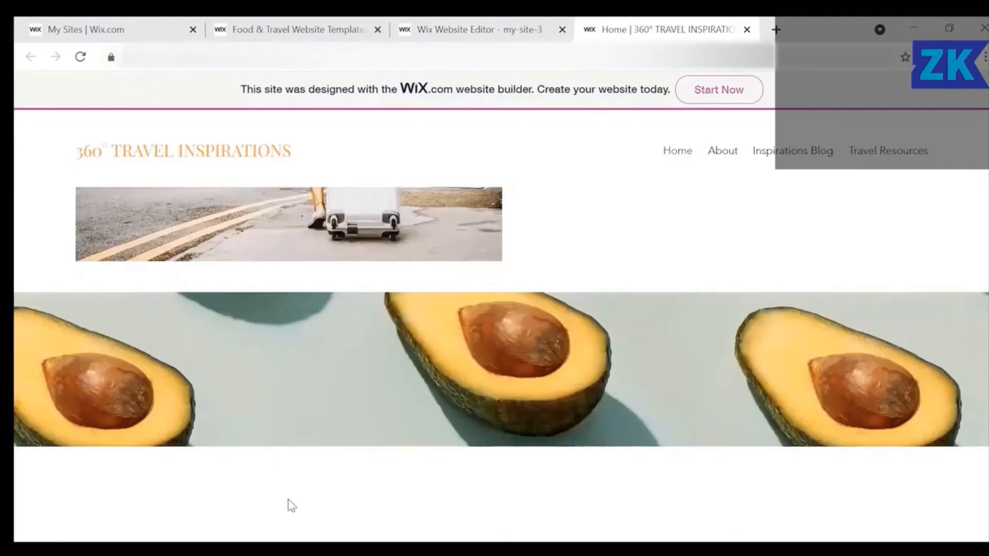
scroll(287, 505, down, 8)
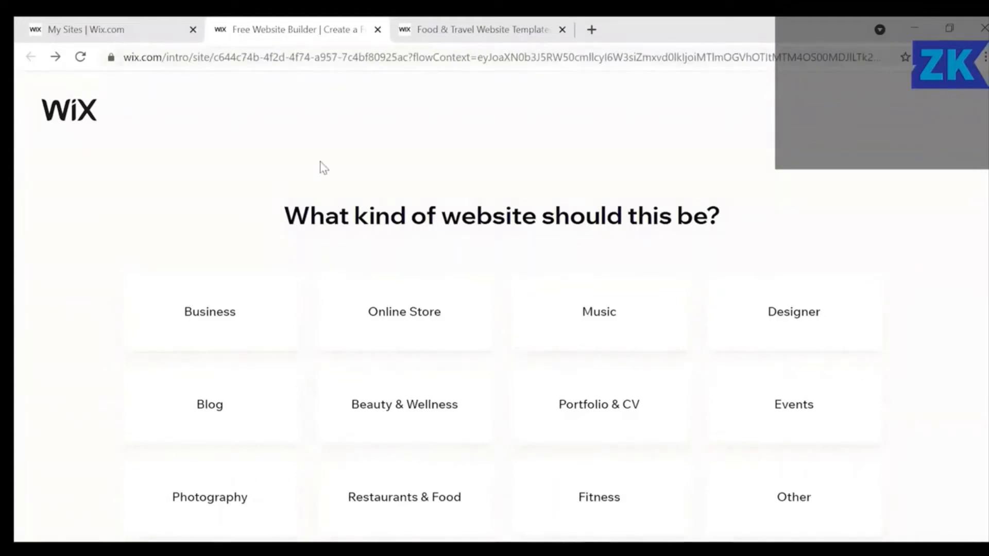
Pick Beauty & Wellness as the site type and go with Edit a Template.
click(366, 432)
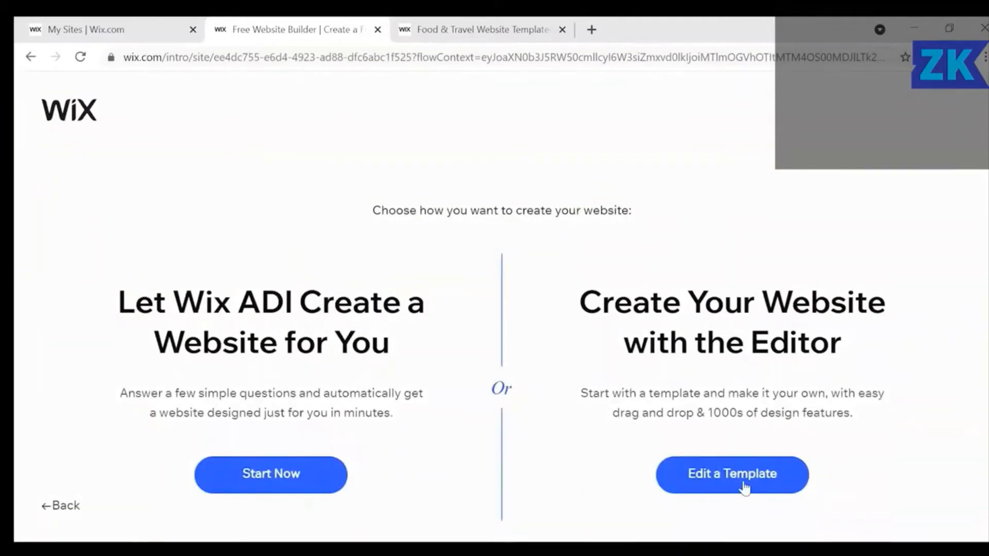
click(764, 485)
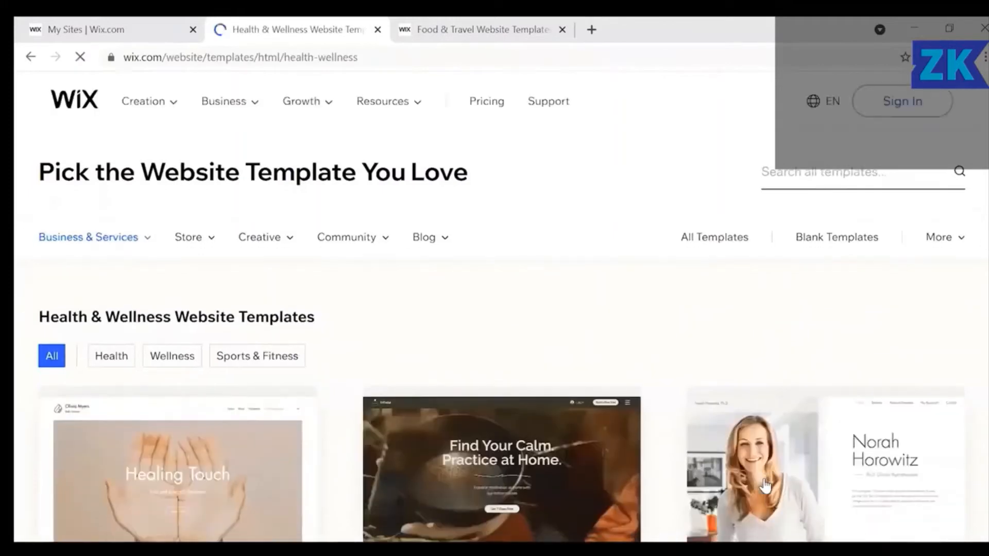
Filter the template gallery to Wellness templates.
scroll(764, 485, down, 3)
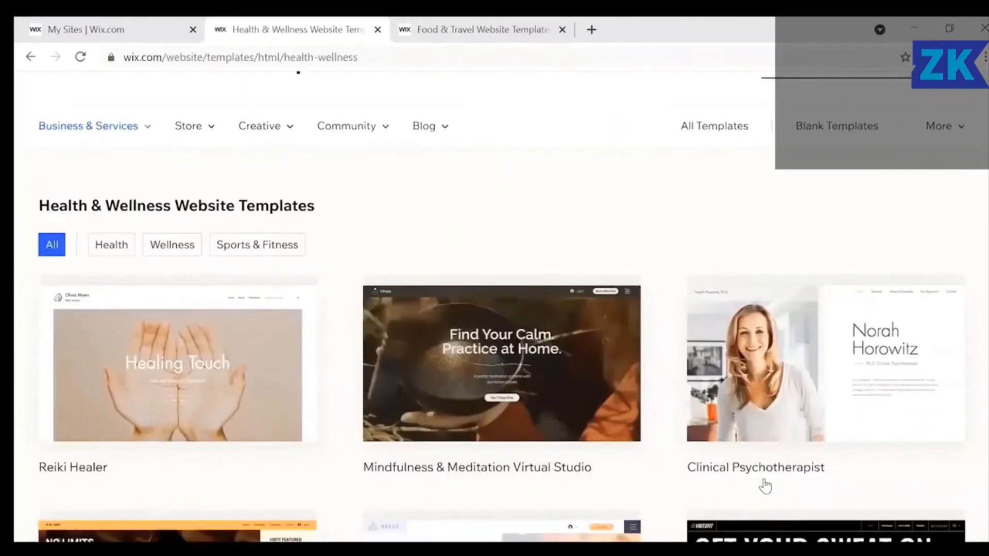
scroll(764, 486, down, 2)
mouse_move(374, 386)
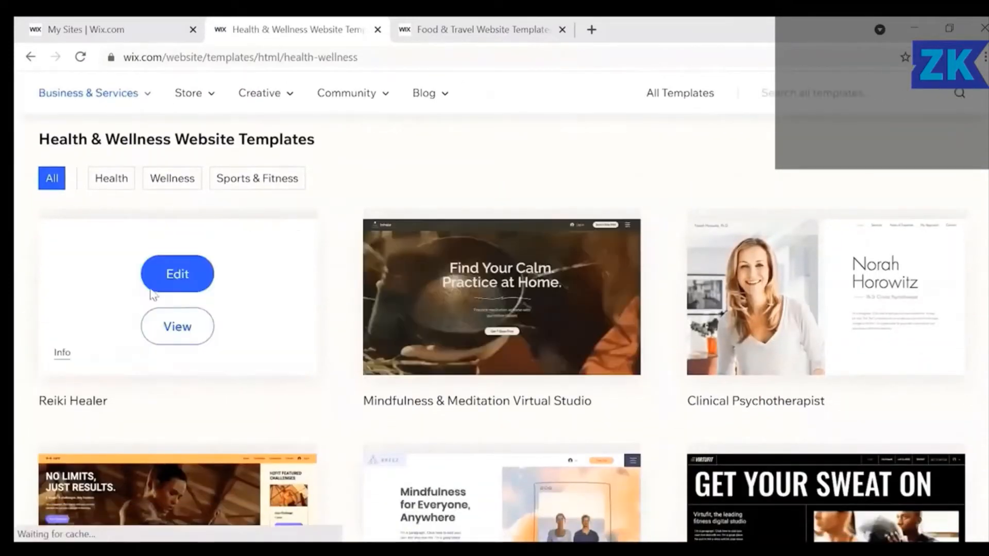
click(177, 183)
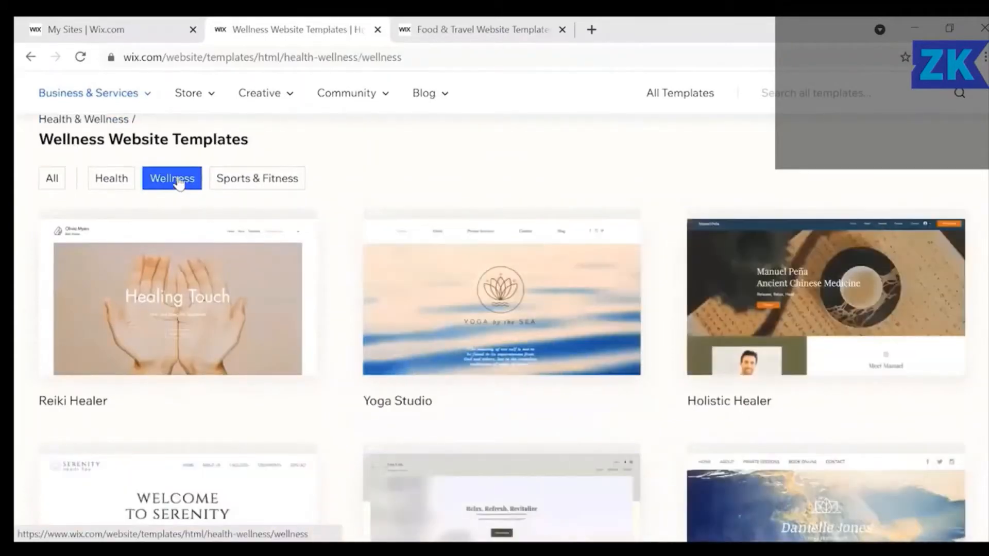
Open the Health & Wellness Consultant template from page 3 for editing.
mouse_move(449, 322)
scroll(449, 322, down, 10)
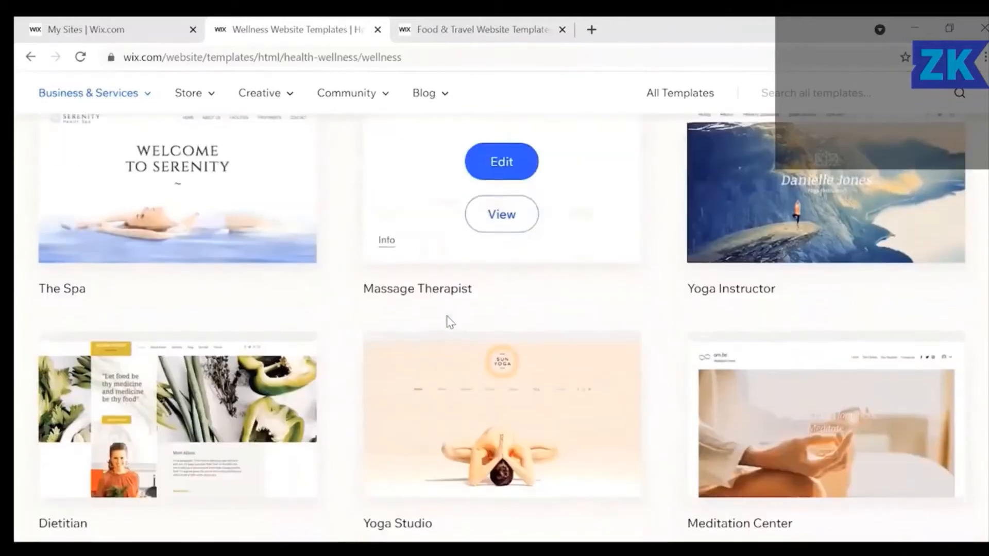
scroll(449, 322, down, 3)
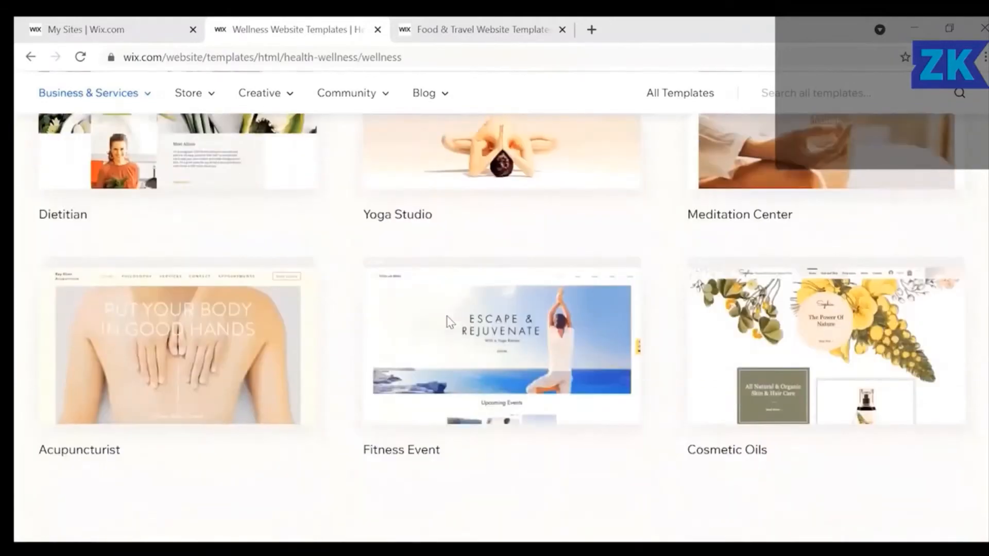
scroll(449, 322, down, 8)
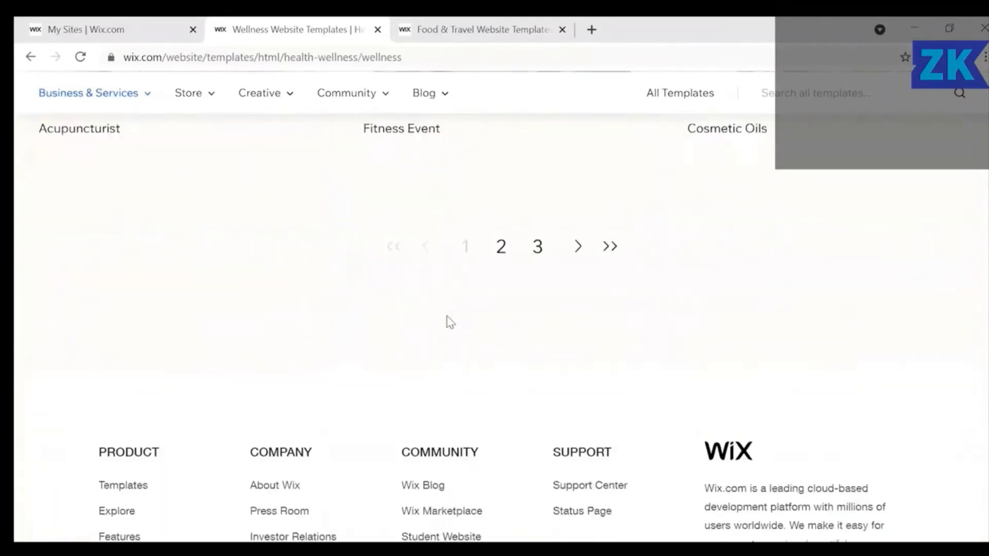
scroll(447, 322, up, 5)
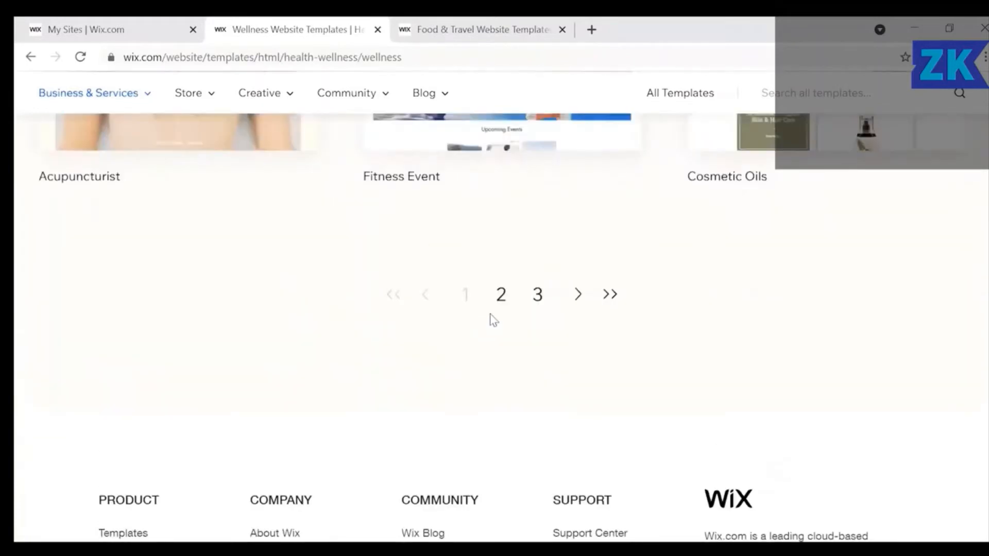
click(539, 295)
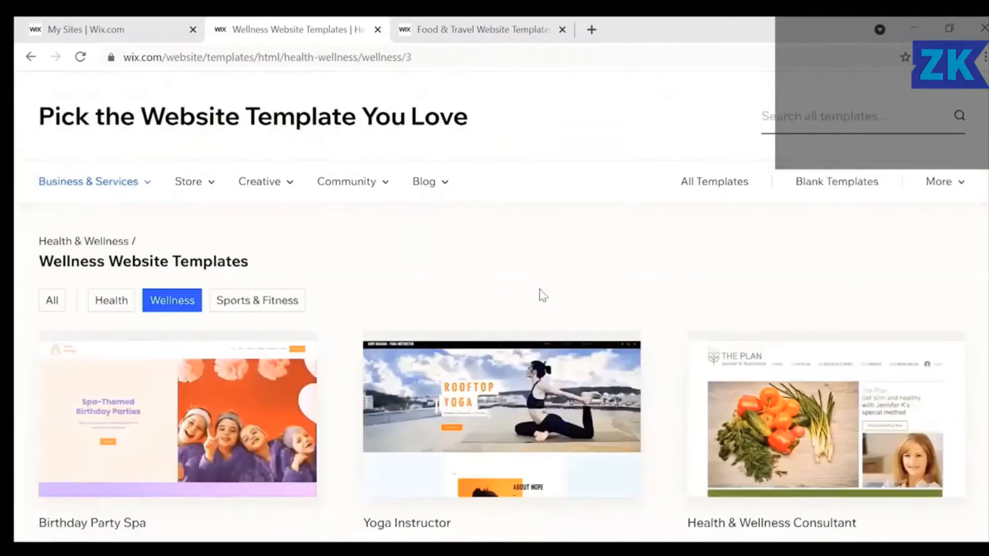
scroll(539, 295, down, 3)
mouse_move(832, 294)
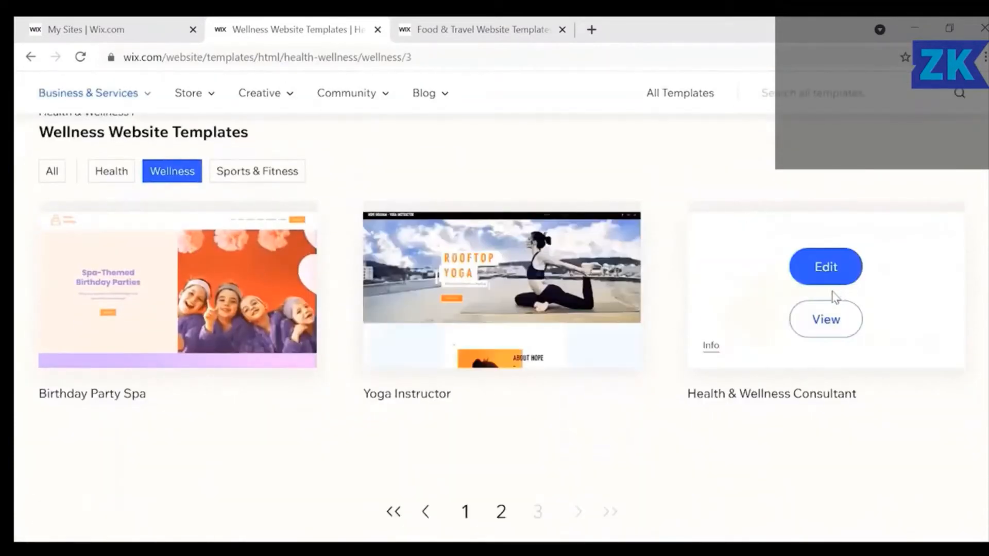
click(820, 270)
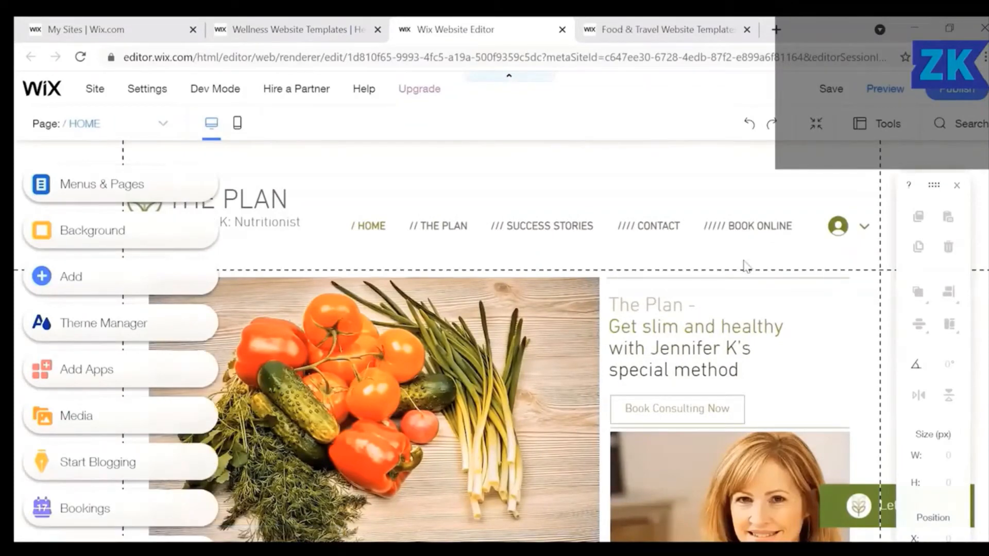
scroll(518, 434, down, 2)
scroll(518, 434, down, 1)
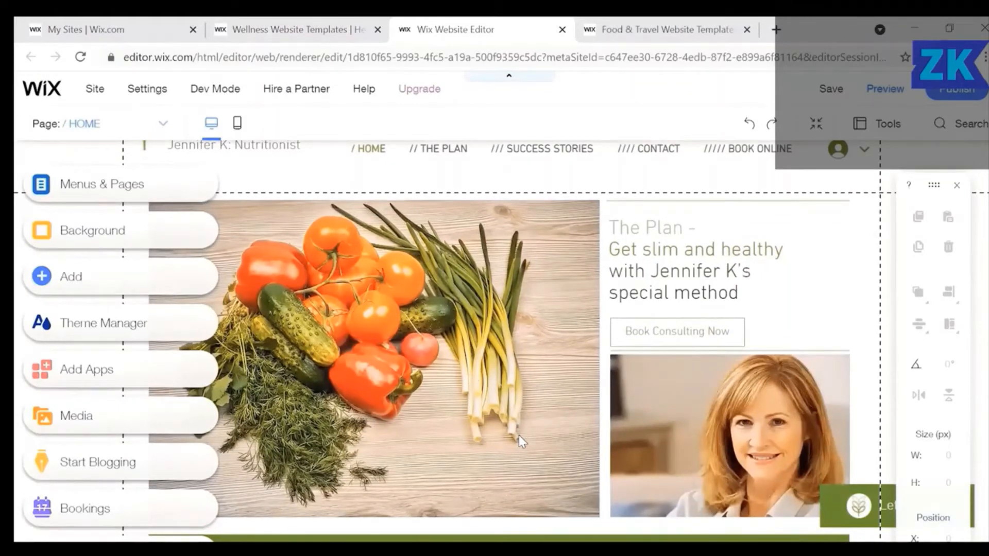
scroll(518, 435, down, 5)
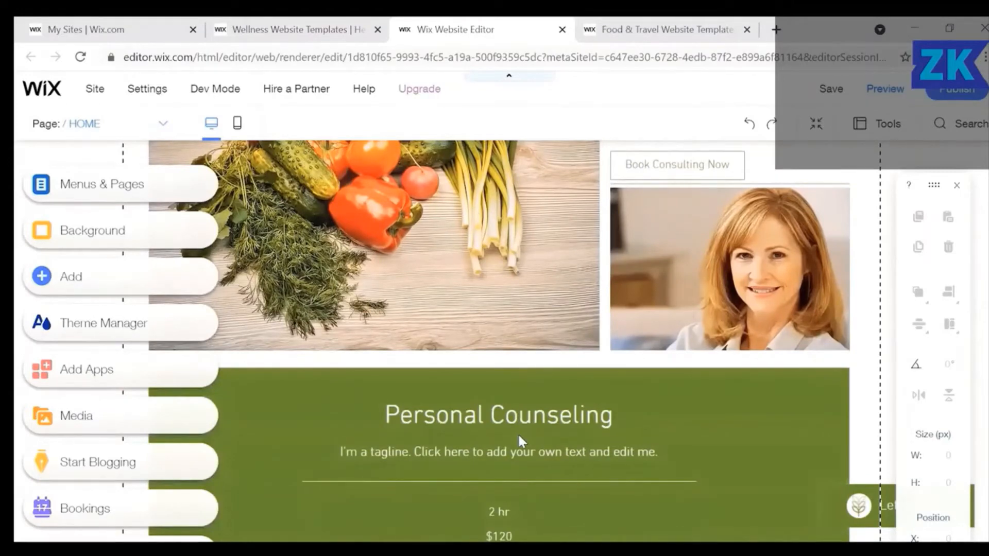
scroll(518, 432, up, 7)
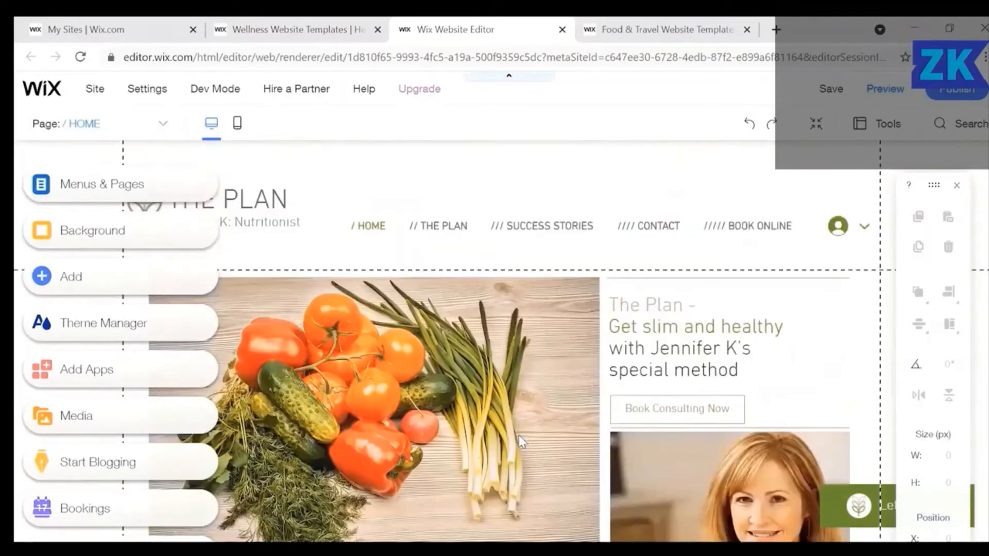
click(489, 453)
click(713, 367)
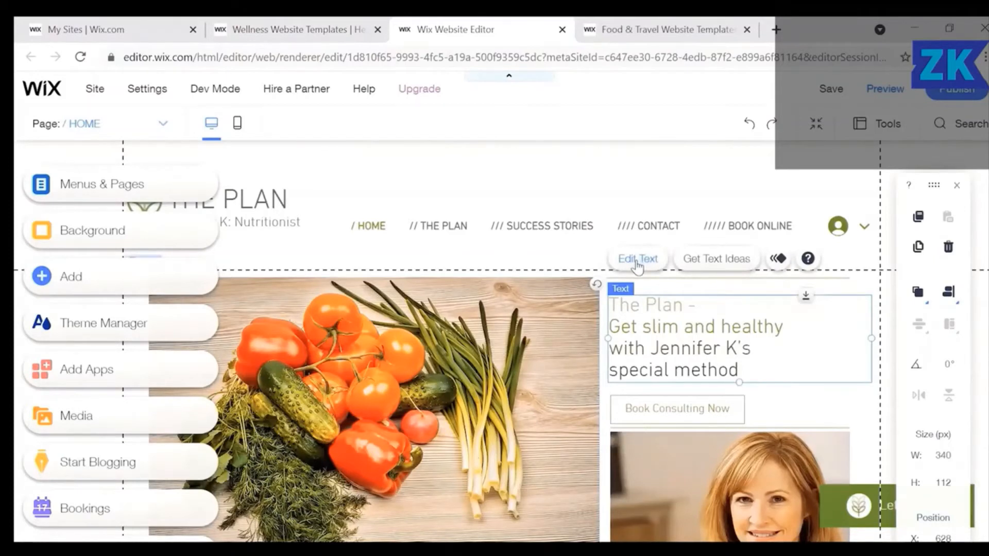
Replace the heading text with 'This is my first wellness website!'.
click(637, 260)
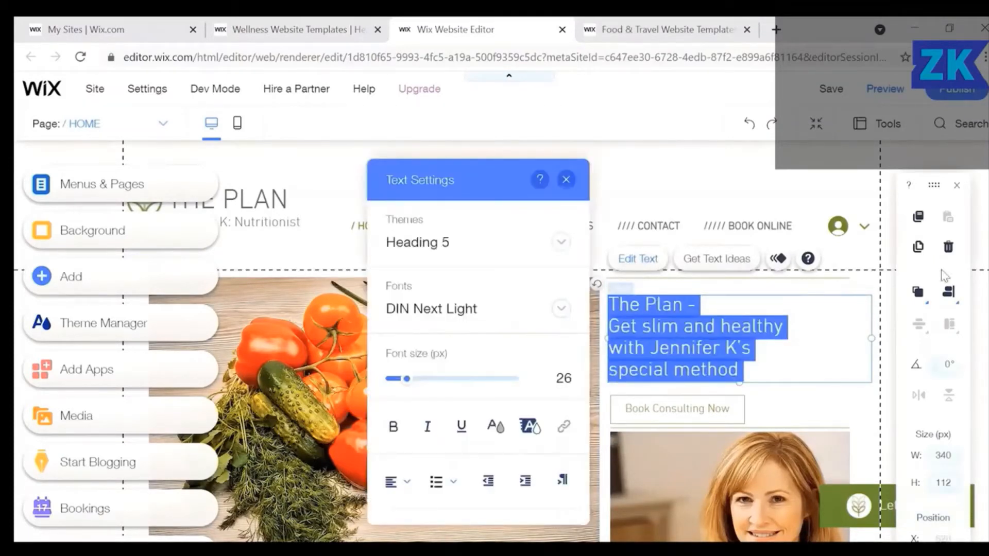
key(BackSpace)
text(This)
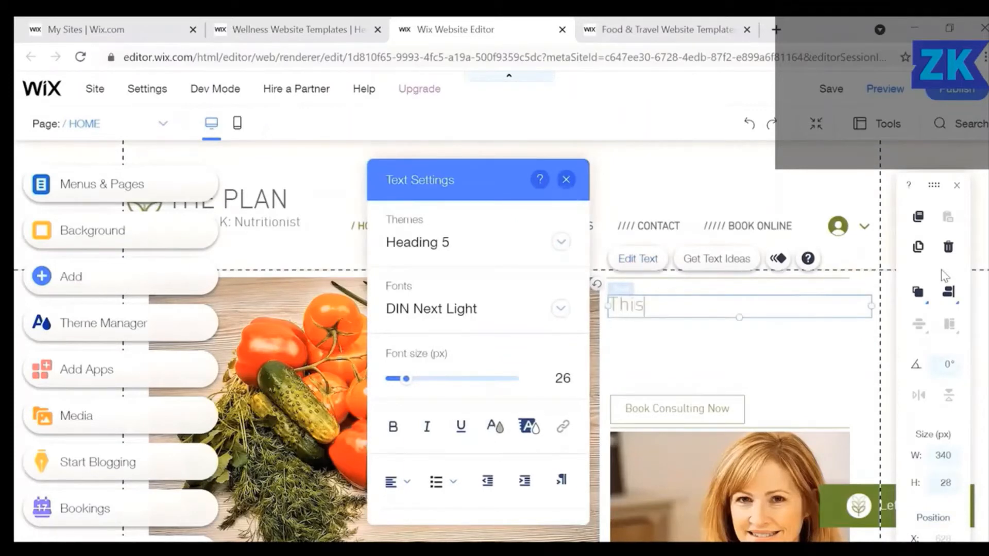
text( is my )
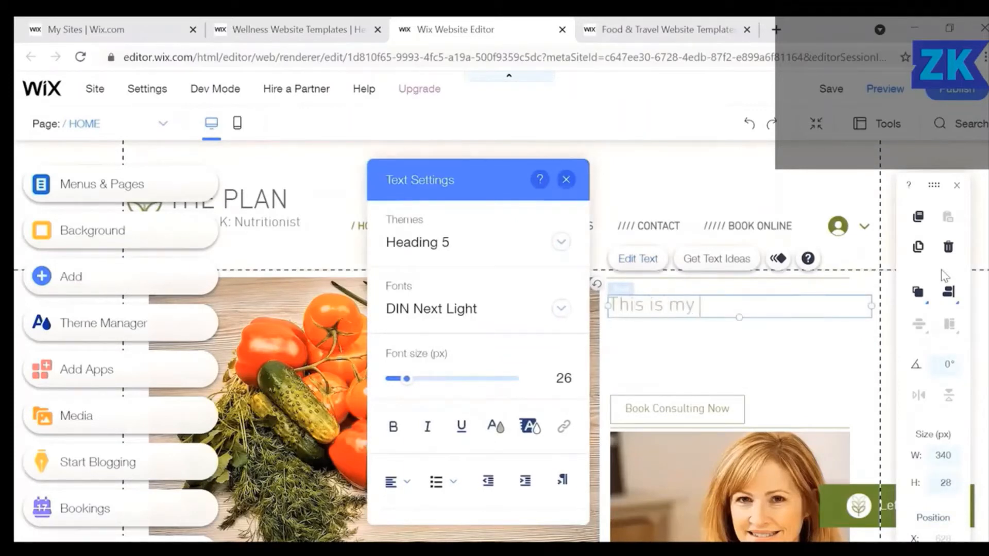
text(first we)
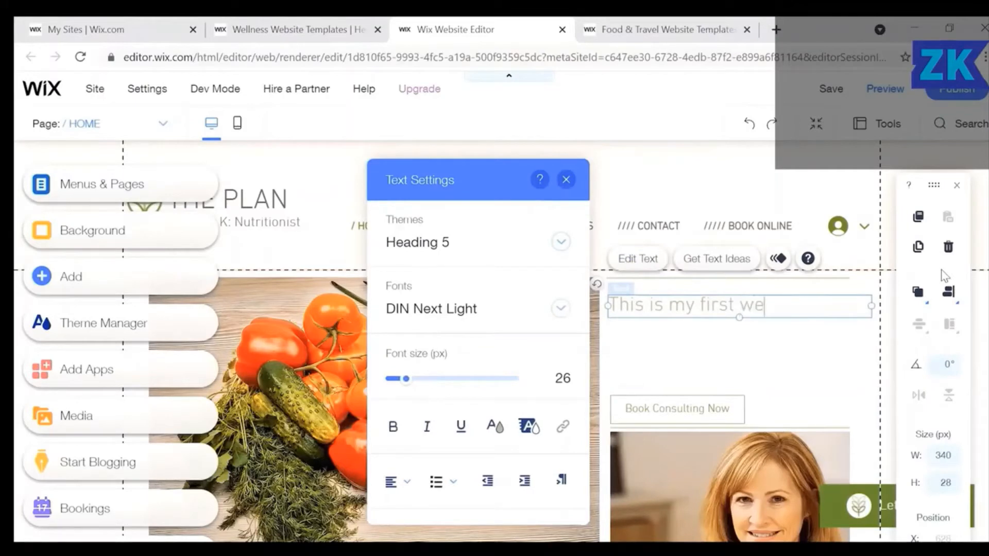
text(llness website!)
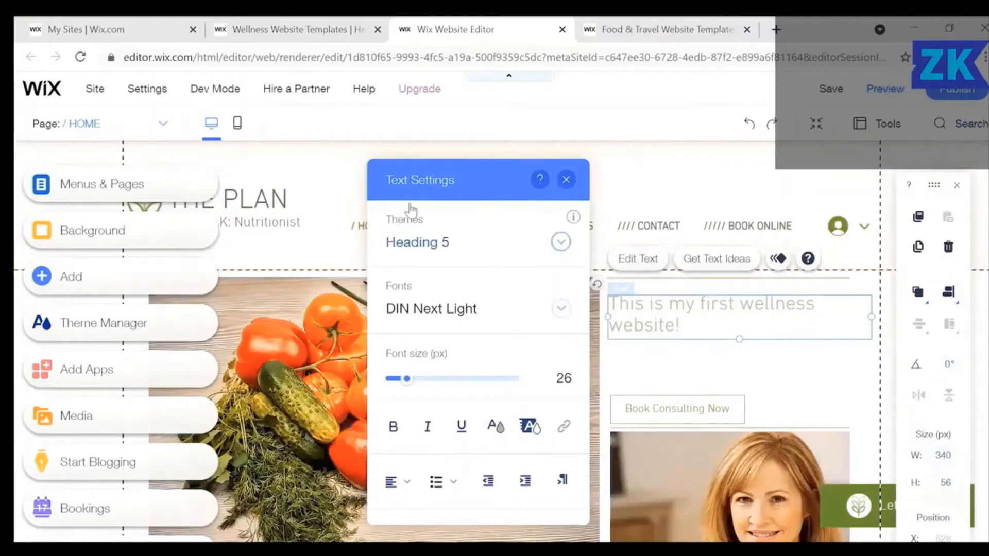
Format the heading as bold Heading 3 at 43 px font size.
click(561, 249)
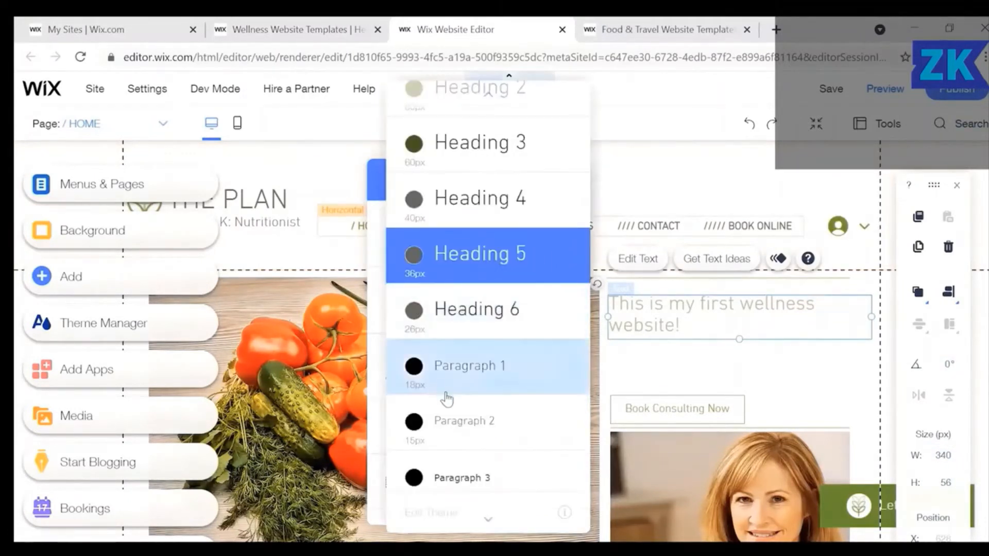
scroll(481, 260, up, 2)
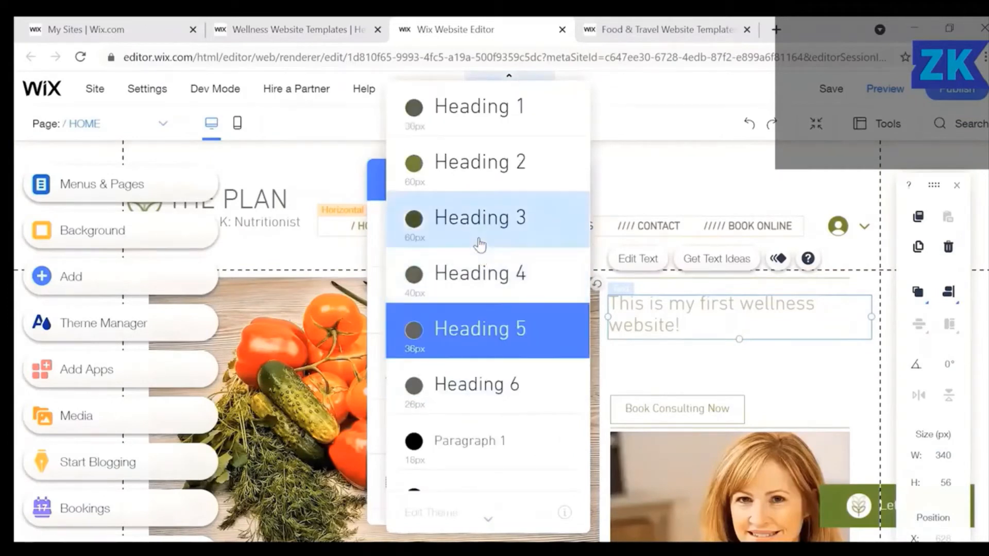
click(478, 239)
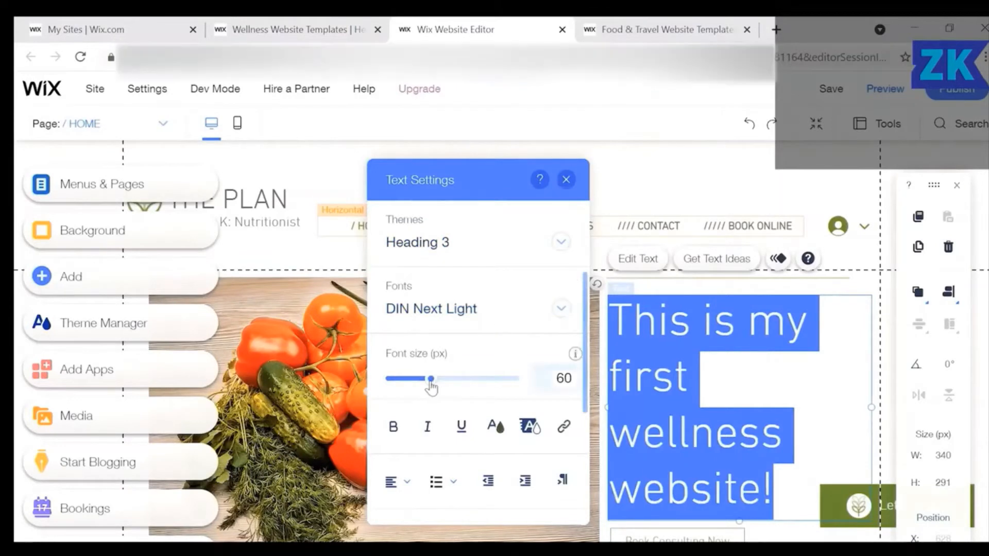
mouse_move(418, 379)
mouse_down()
mouse_move(402, 382)
mouse_move(421, 382)
mouse_up()
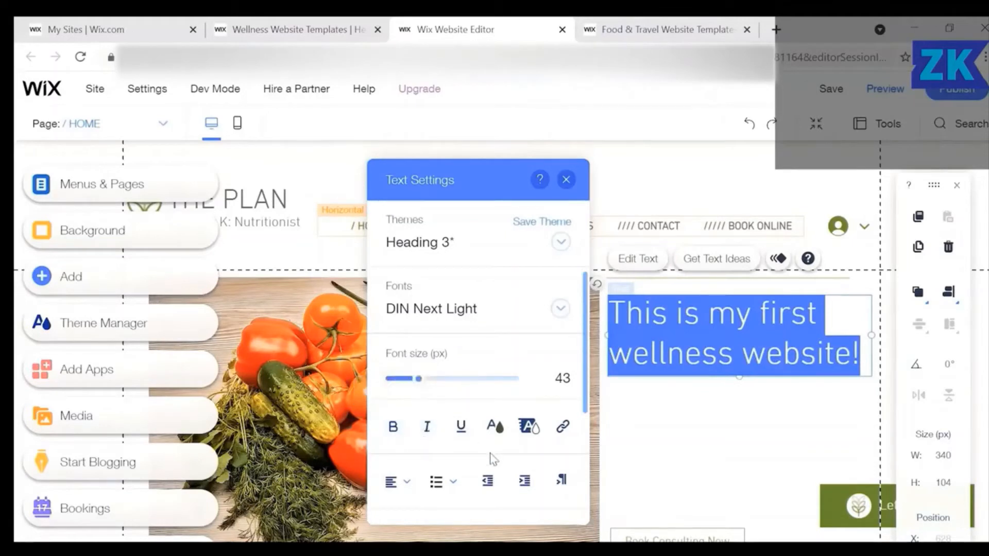
click(392, 430)
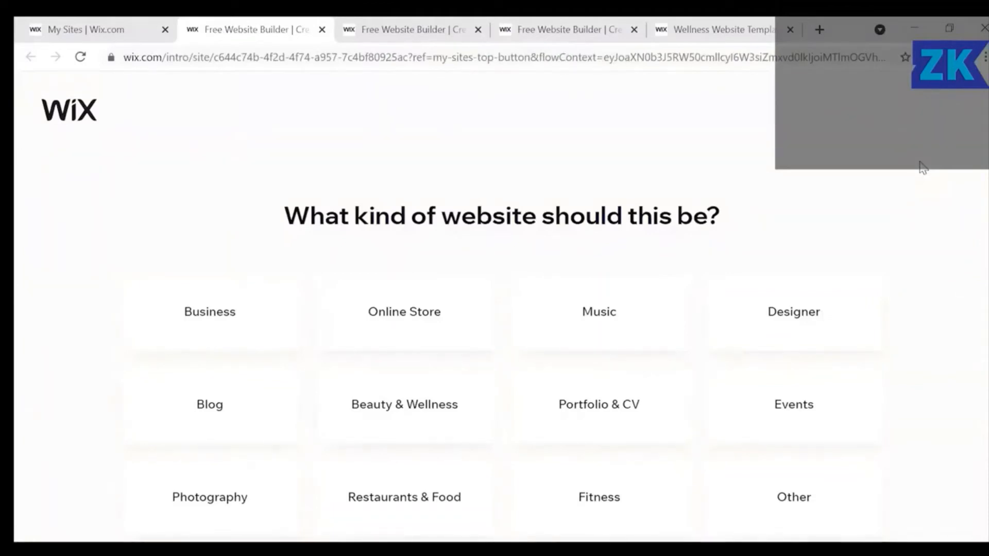
Choose Portfolio & CV as the site kind and let Wix ADI create the website.
click(631, 419)
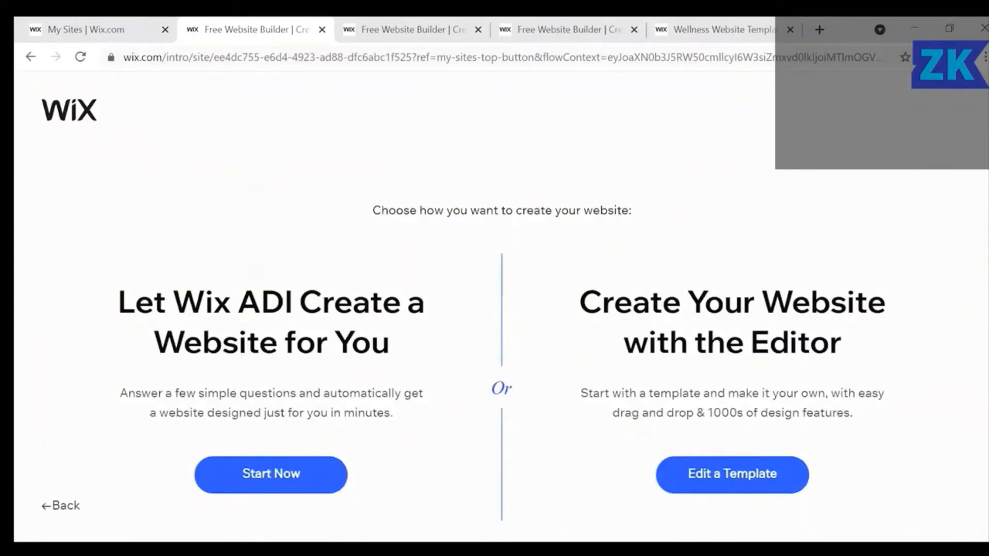
click(294, 487)
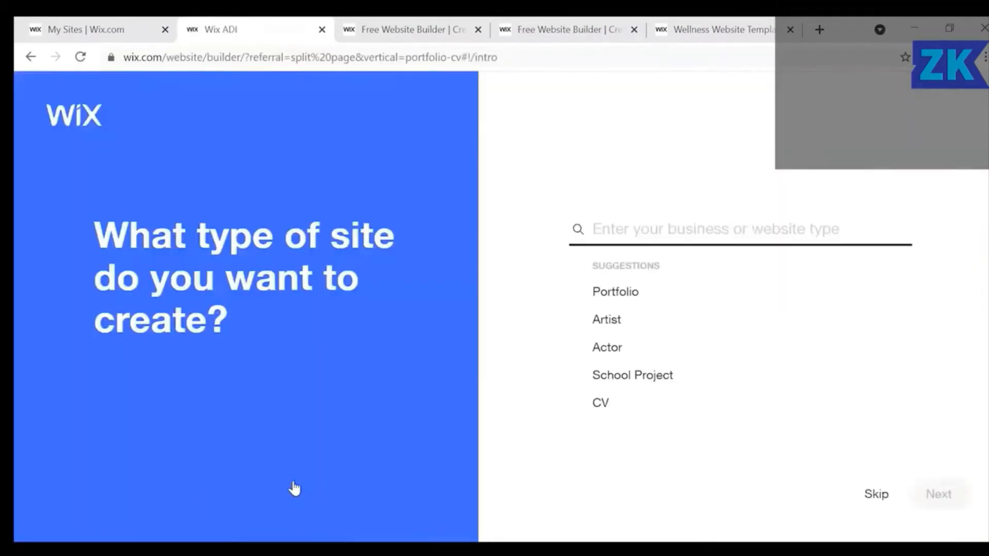
Set the site type to Storyteller CV under the CV category.
click(600, 406)
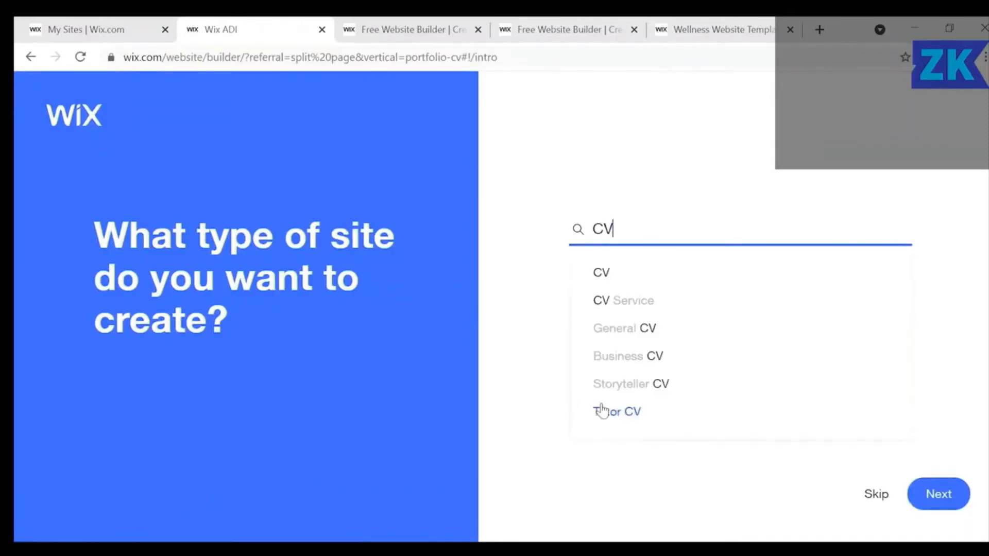
click(619, 385)
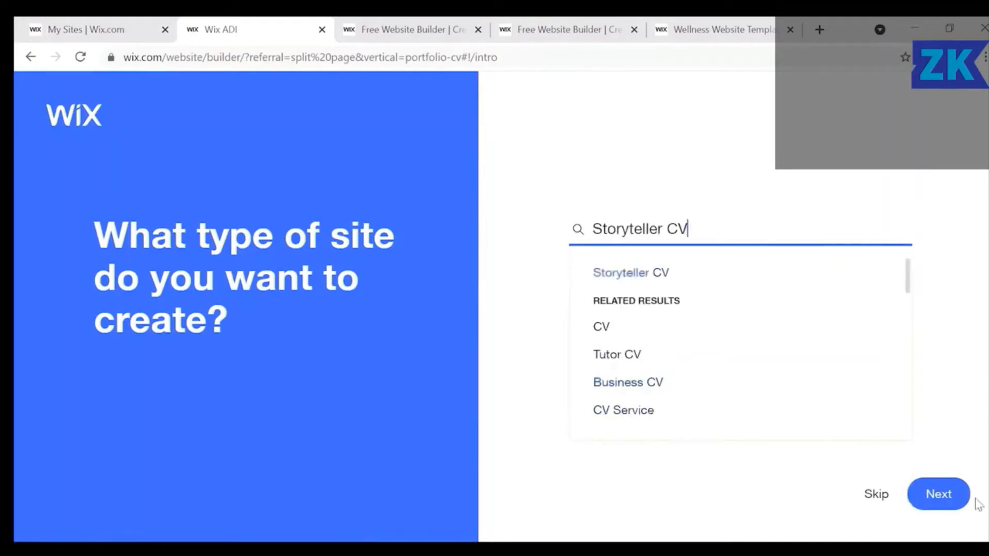
click(938, 494)
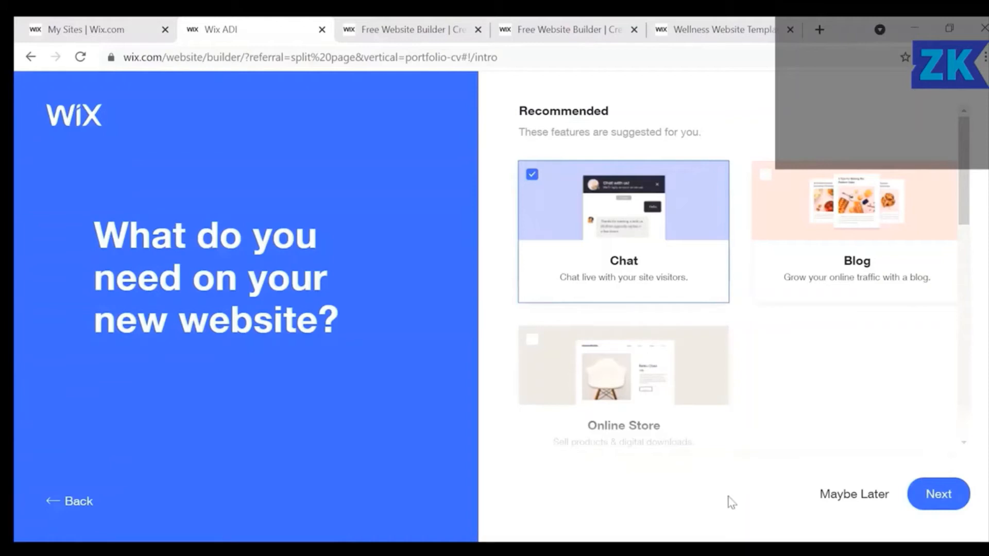
Defer extra features until later and submit a name for the site.
click(852, 496)
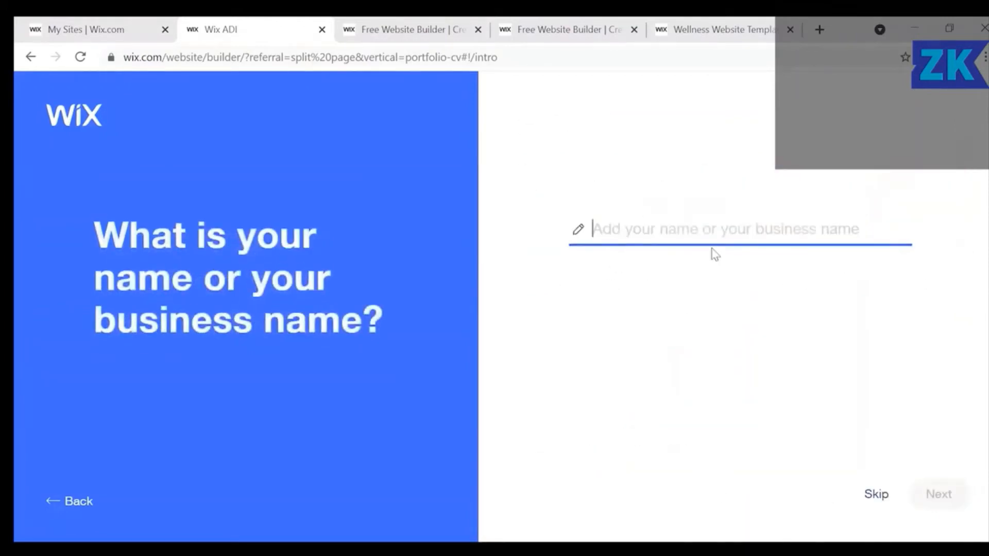
text(A)
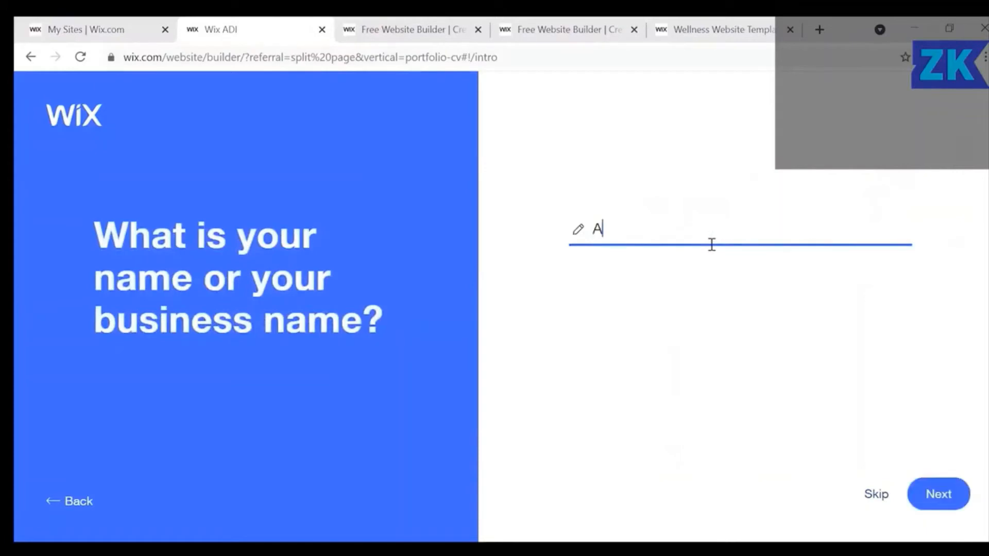
text(B CD)
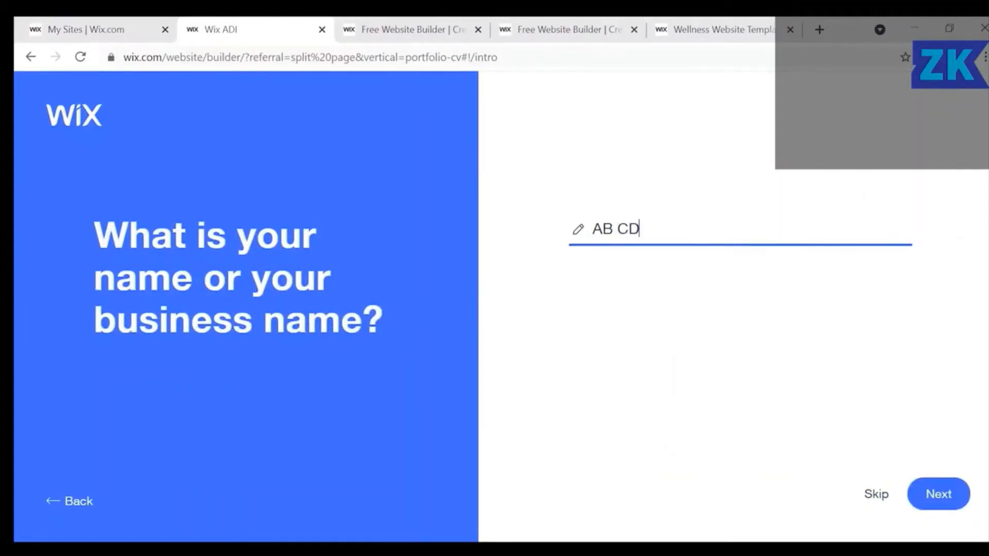
click(945, 497)
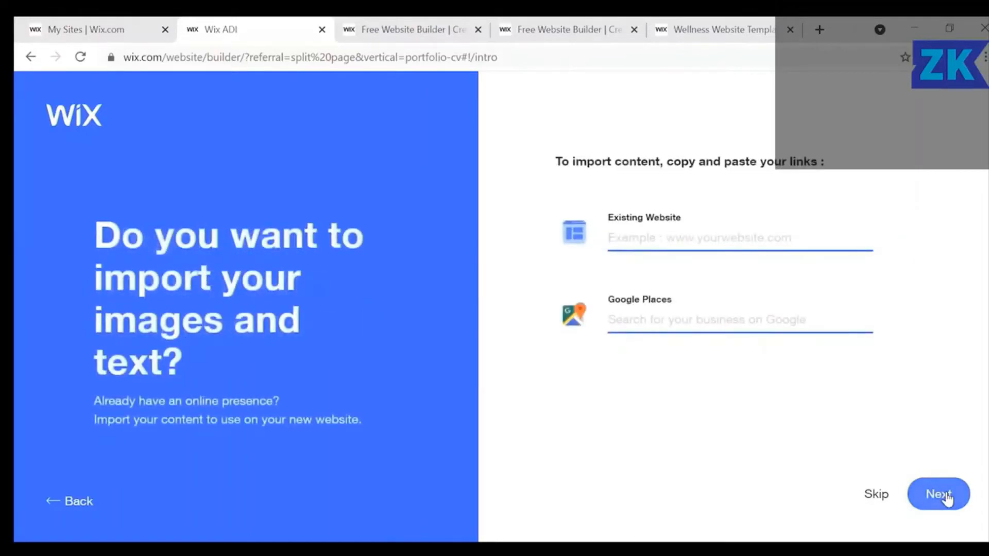
Skip content import and pick the Precious theme for the new CV site.
click(888, 496)
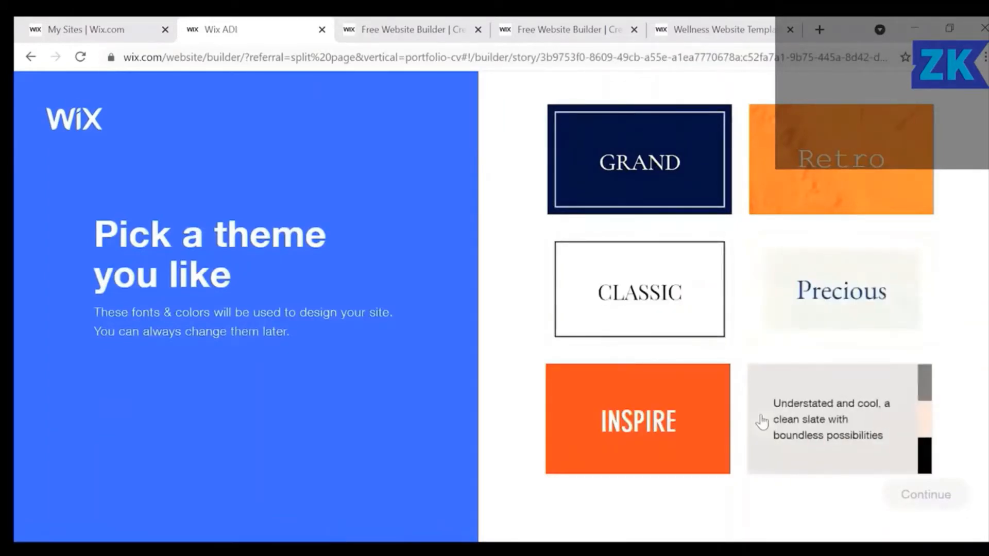
click(802, 321)
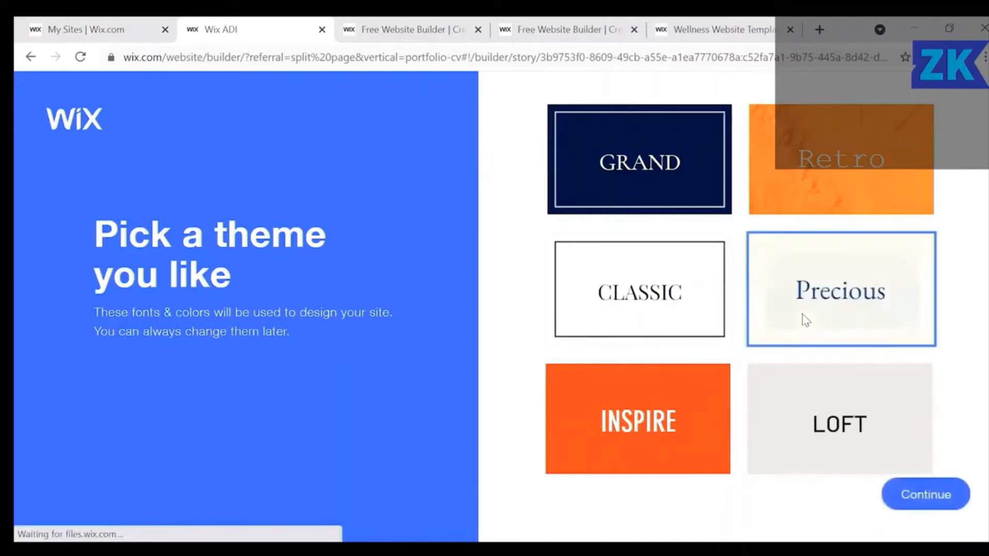
click(916, 501)
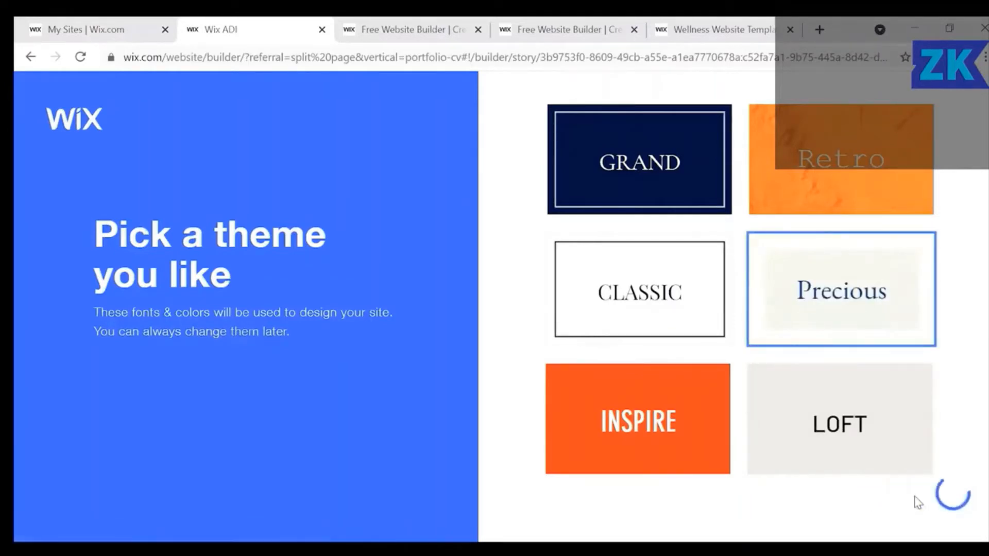
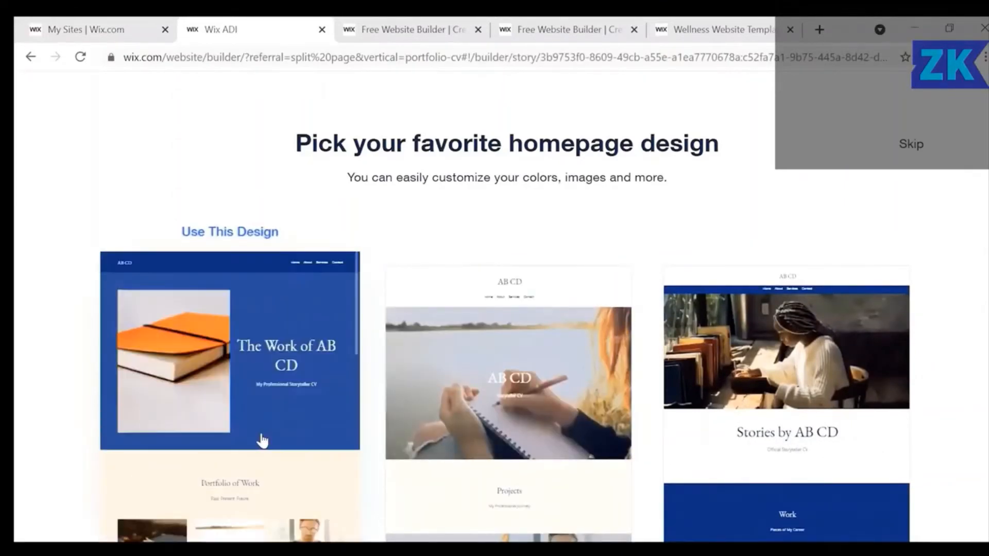
Choose the blue 'The Work of AB CD' homepage design.
click(233, 341)
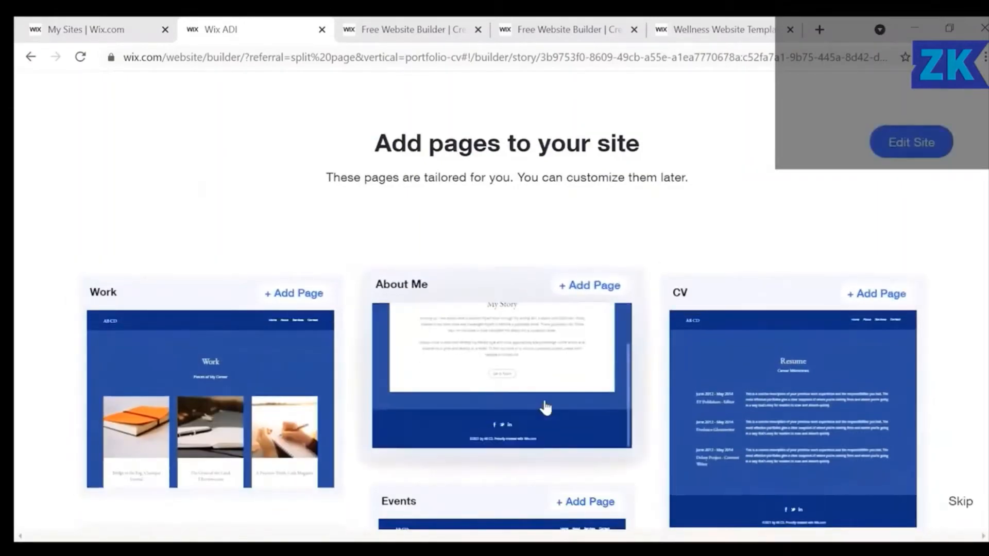
Add the About Me page and open the generated AB CD site in the editor.
click(593, 287)
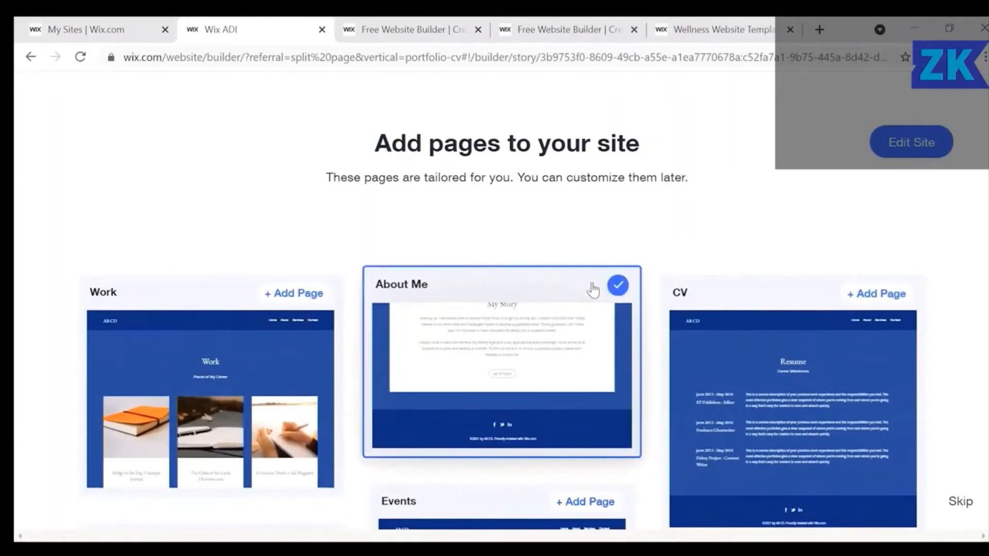
click(908, 148)
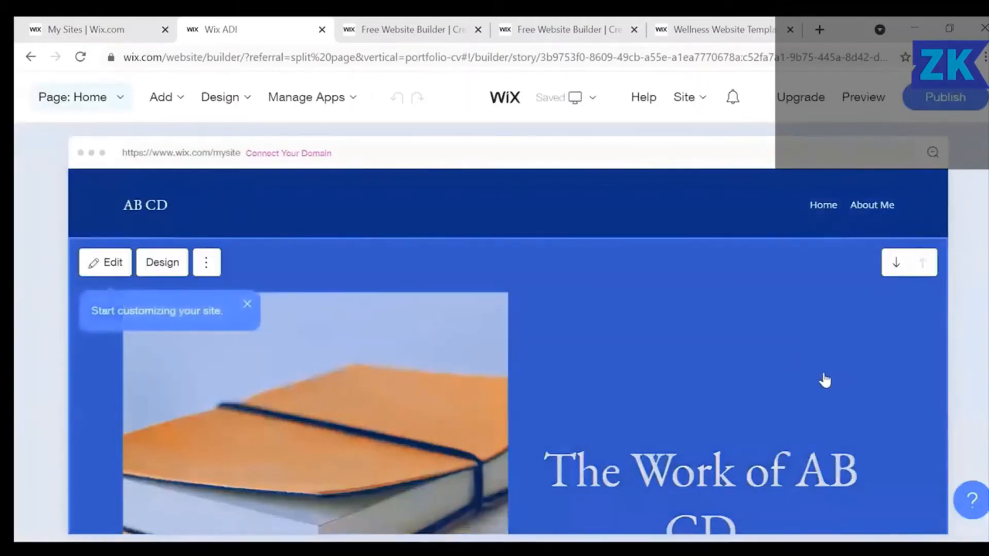
scroll(825, 380, down, 2)
scroll(825, 380, down, 4)
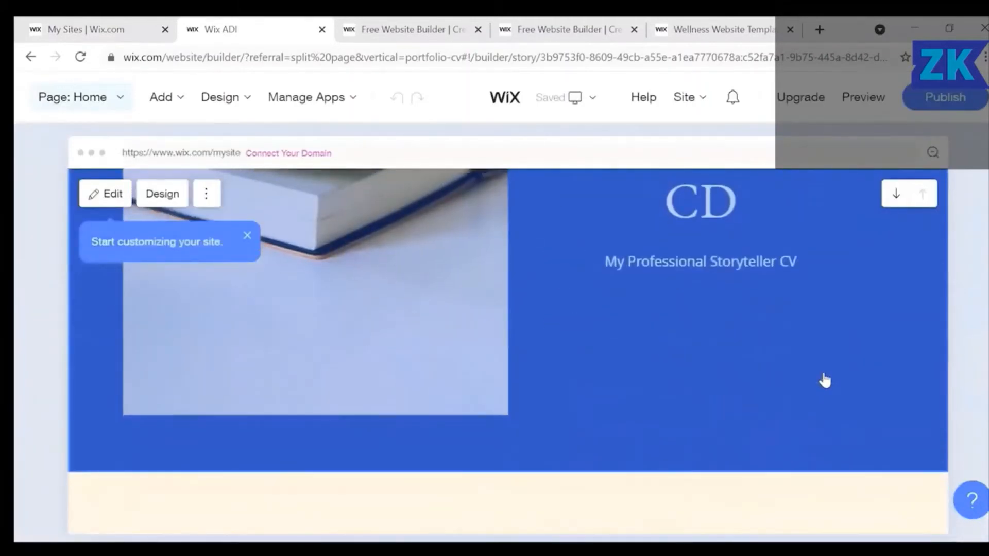
scroll(825, 380, down, 7)
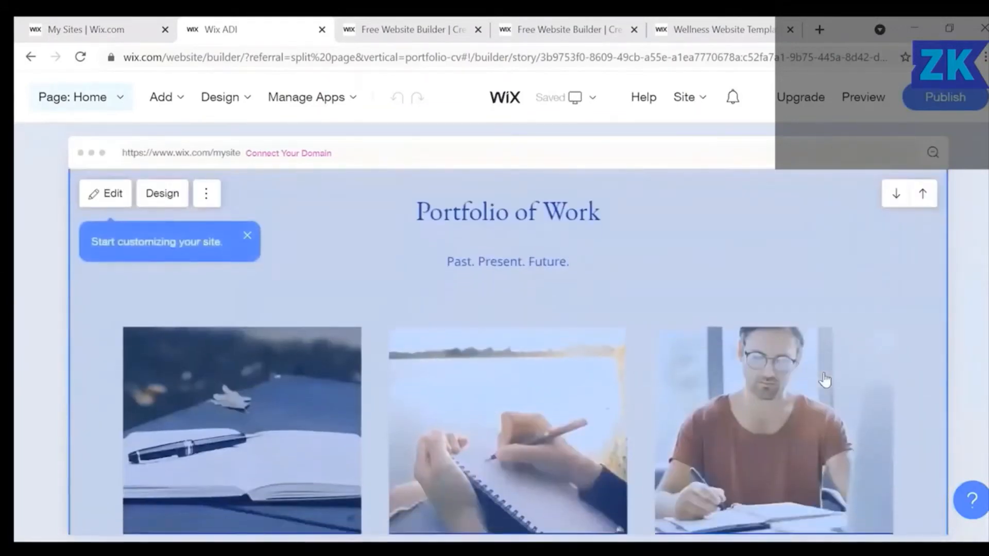
scroll(825, 380, down, 8)
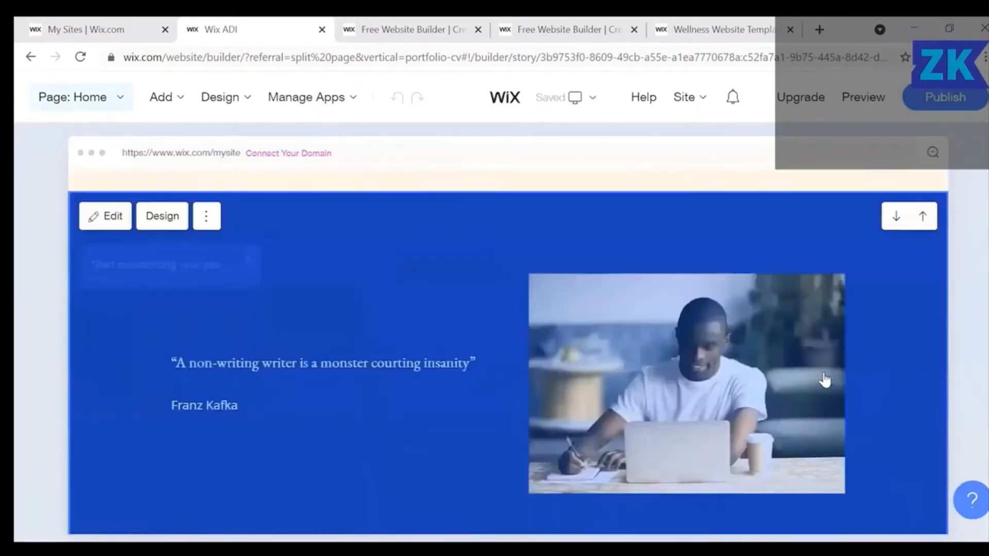
scroll(824, 380, down, 7)
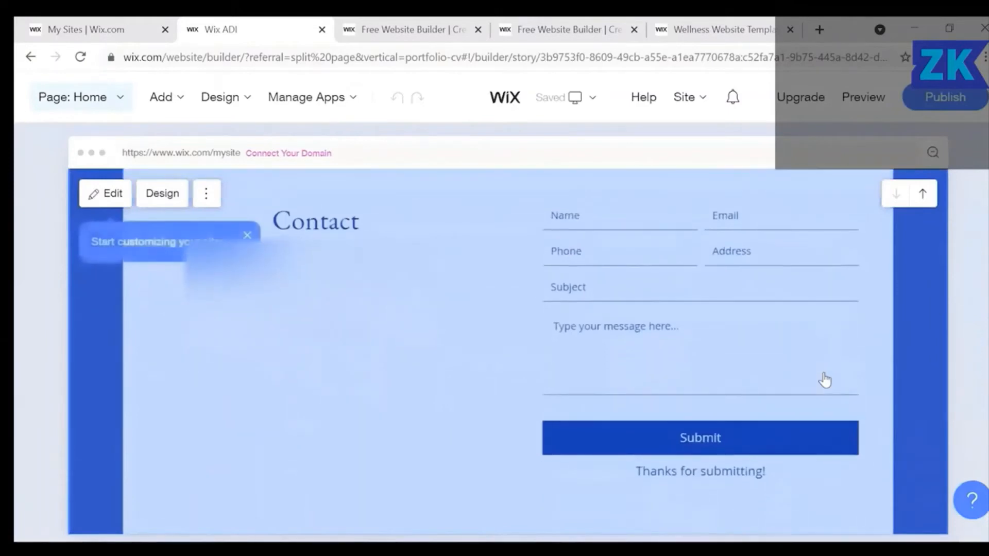
scroll(825, 380, down, 6)
scroll(824, 380, up, 10)
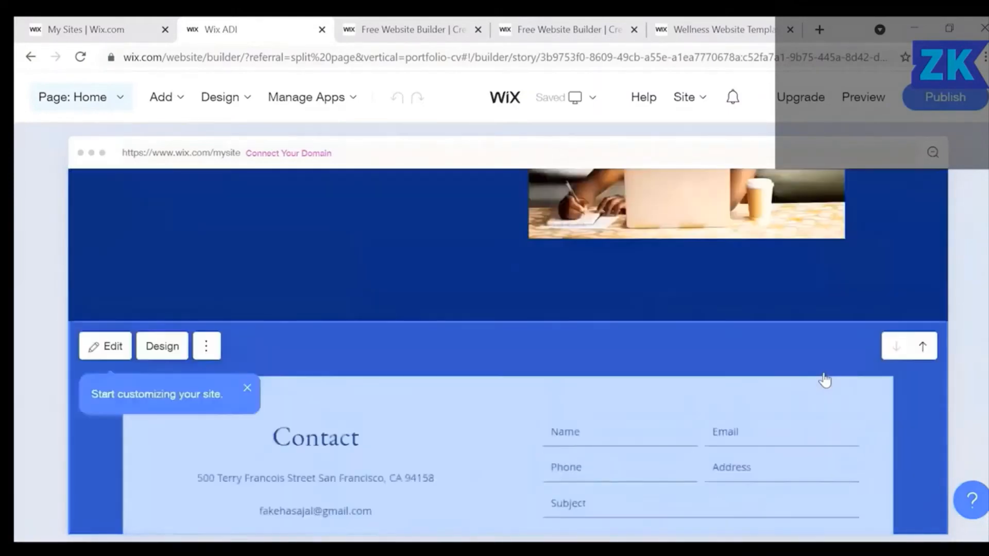
scroll(824, 380, up, 15)
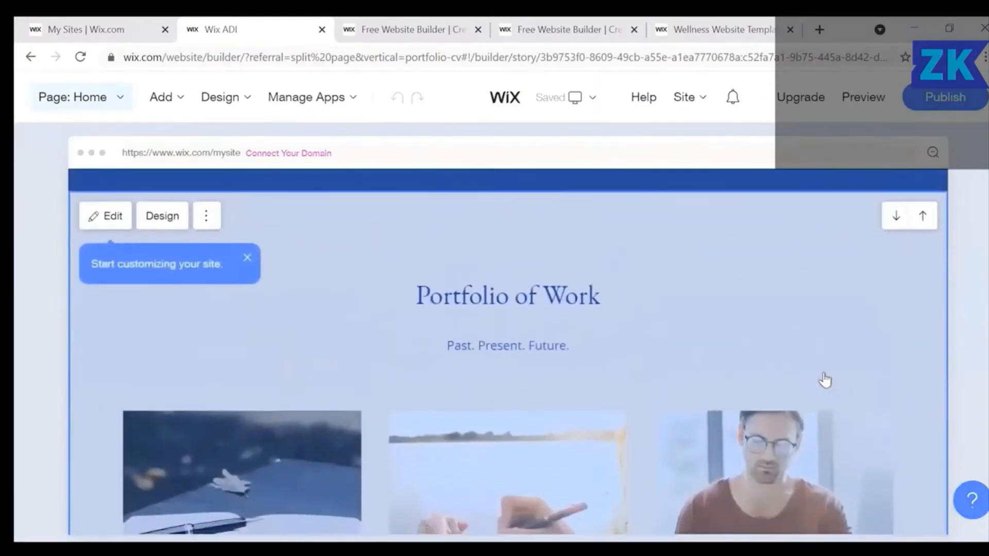
Open the Portfolio of Work panel and review its header title, subtitle and three list items.
click(920, 328)
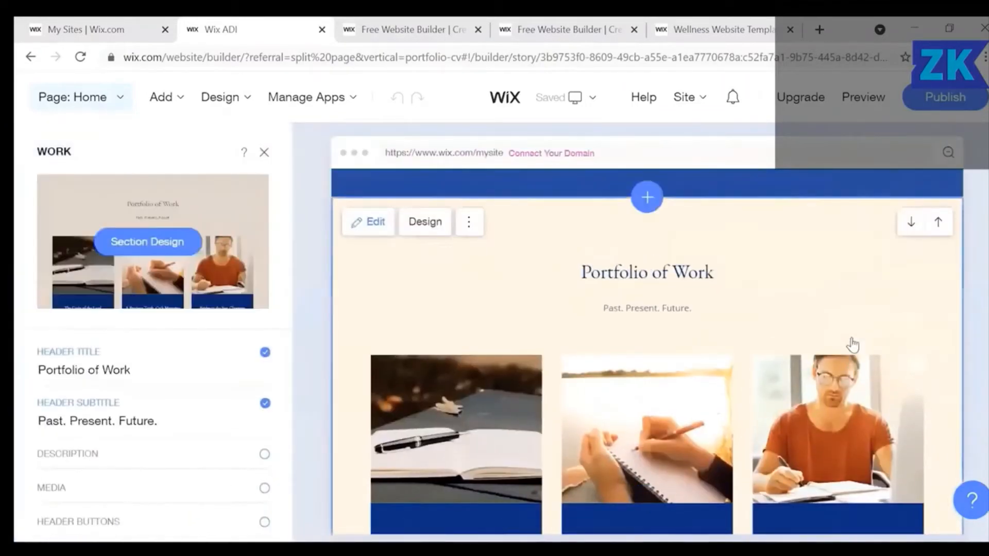
scroll(761, 319, down, 2)
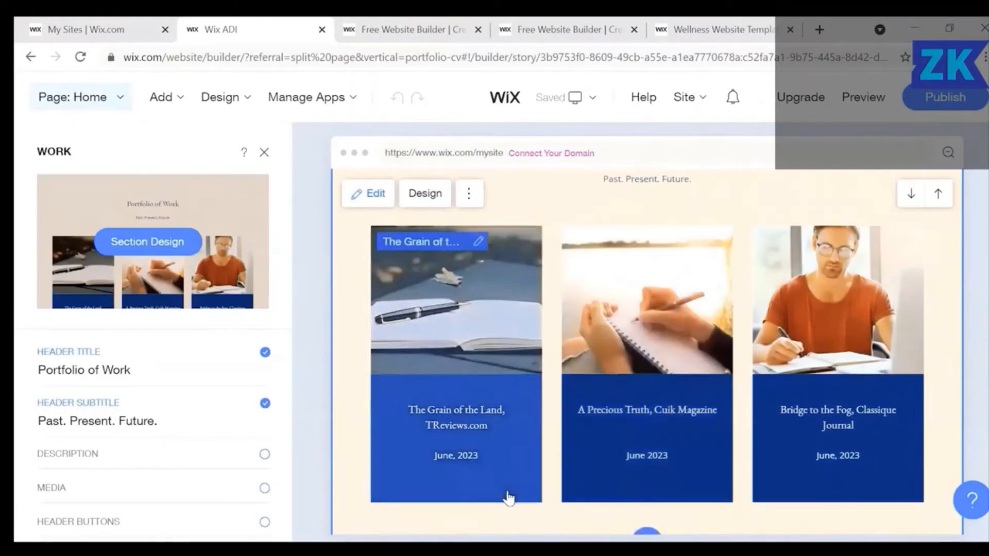
scroll(508, 498, down, 2)
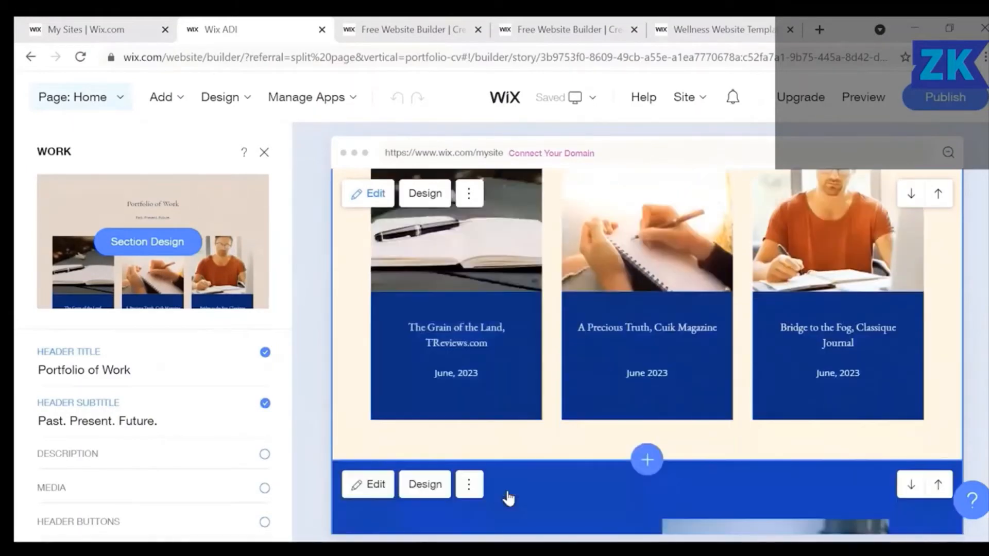
click(97, 371)
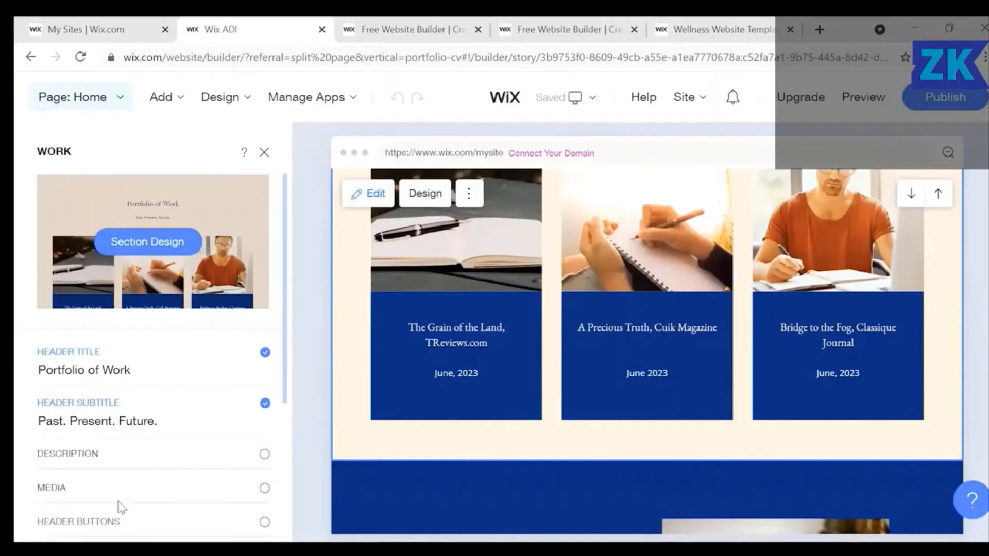
scroll(119, 508, down, 2)
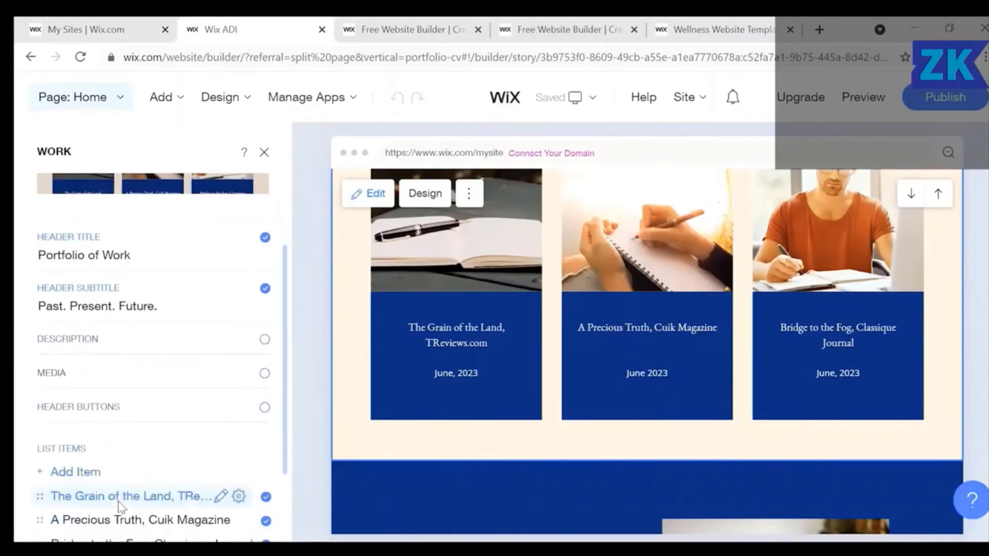
scroll(179, 451, down, 2)
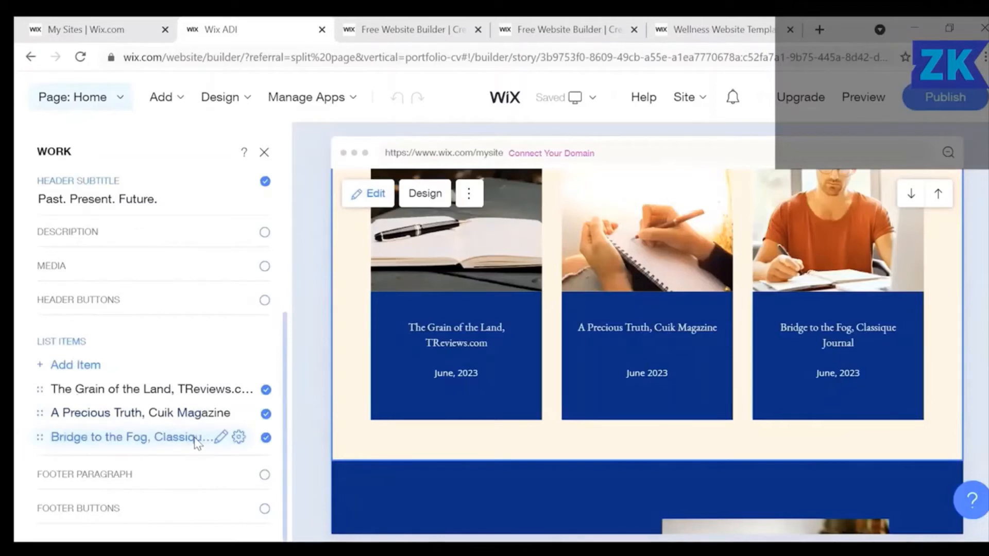
scroll(559, 481, down, 3)
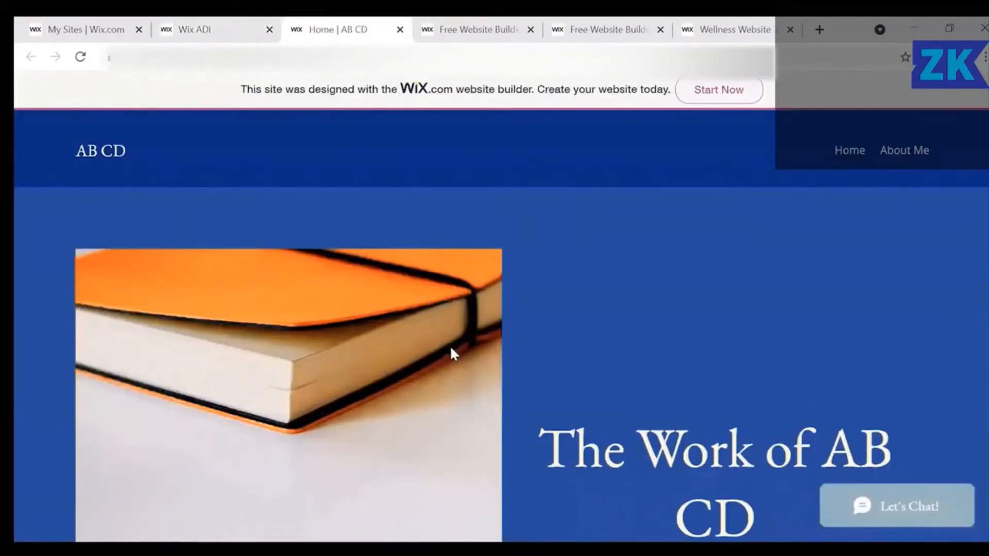
Scroll through the live AB CD site preview.
scroll(451, 348, down, 3)
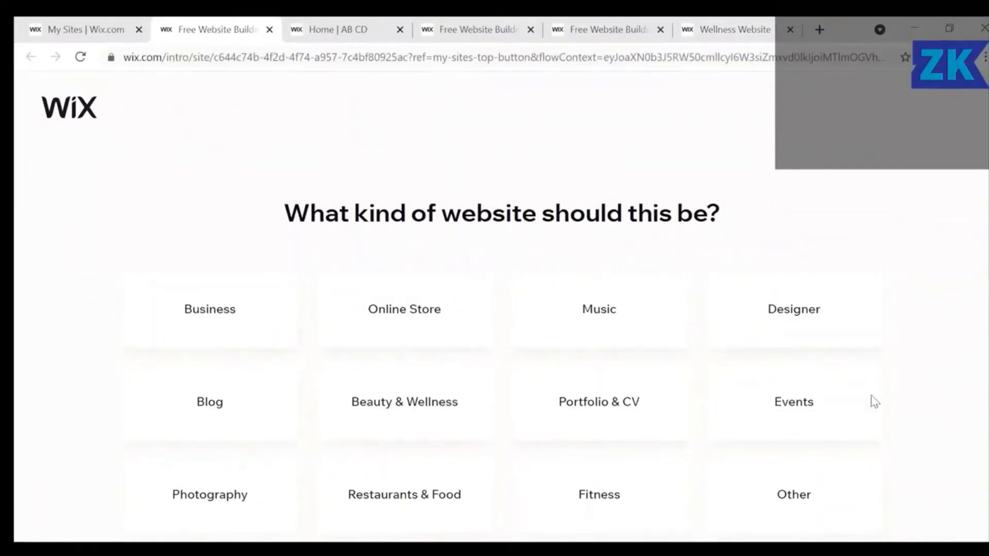
Choose Events as the new site type and build it from a template.
click(804, 405)
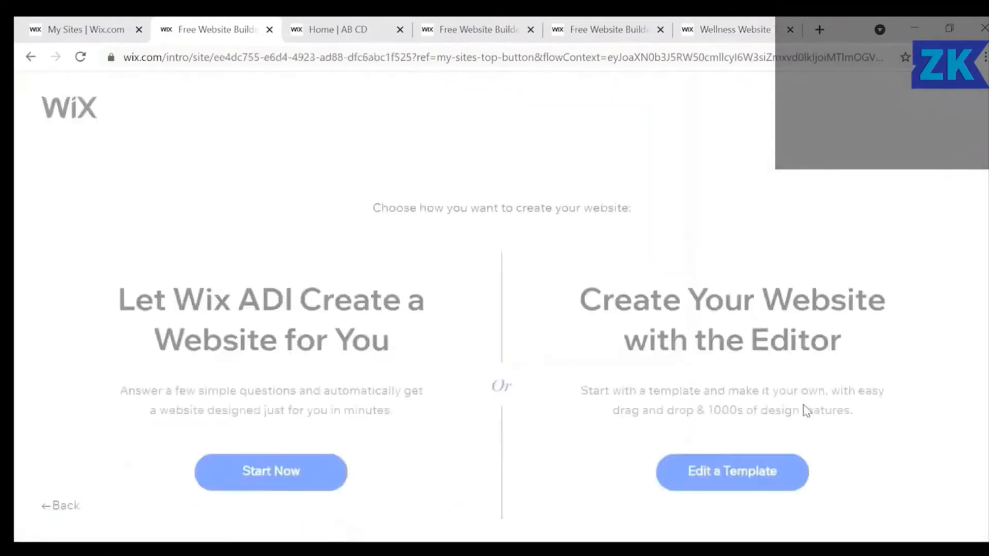
click(724, 486)
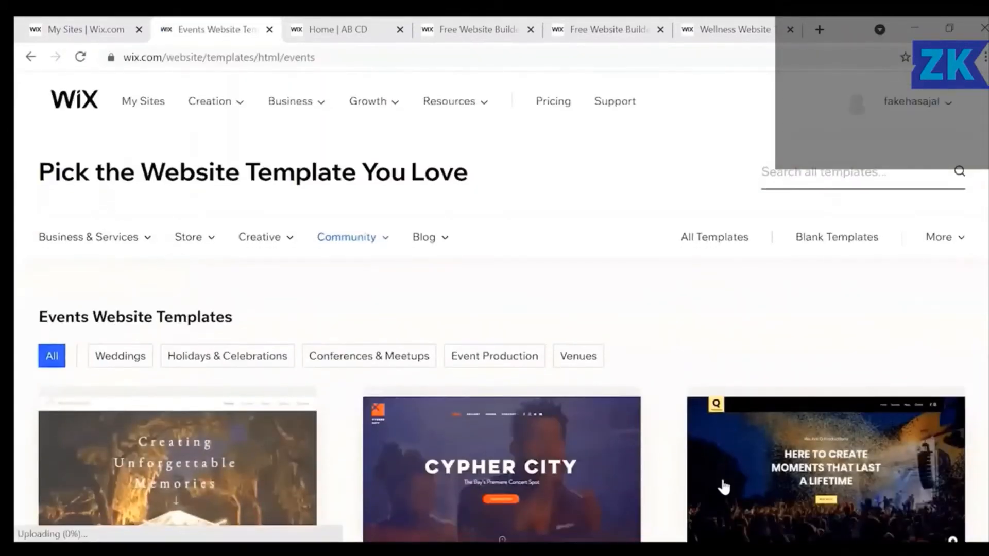
Filter to Holidays & Celebrations templates and edit Celebration Coming Soon.
click(221, 362)
scroll(460, 383, down, 7)
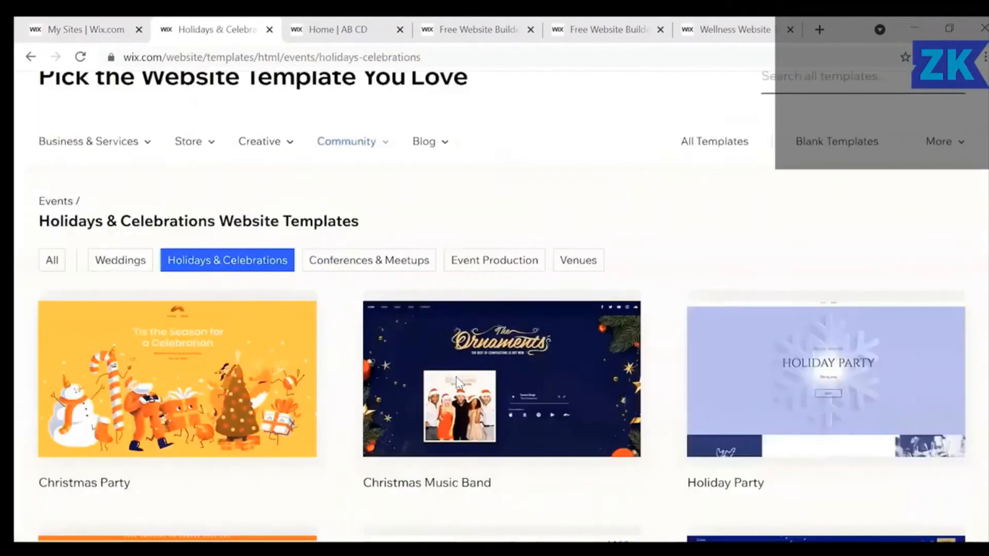
scroll(460, 382, down, 4)
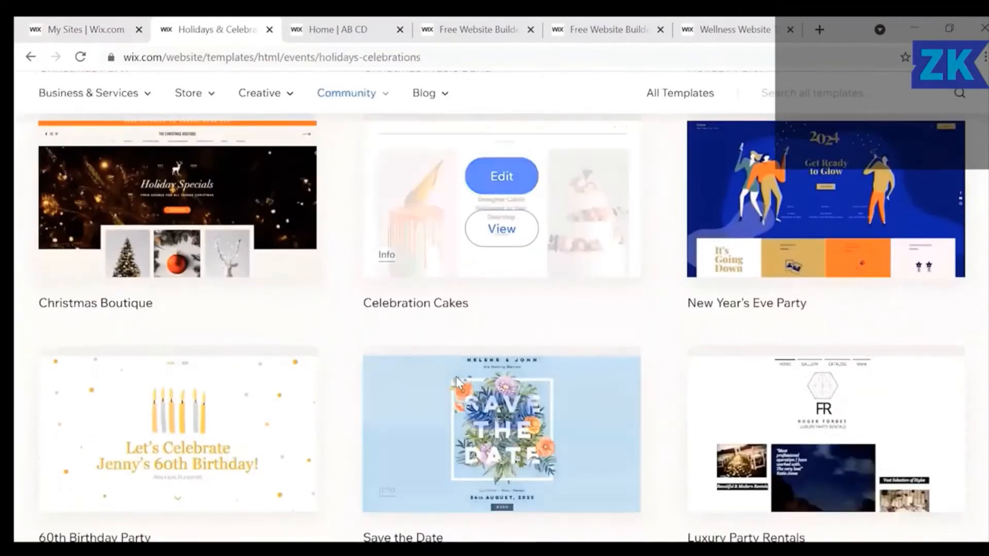
scroll(460, 382, down, 4)
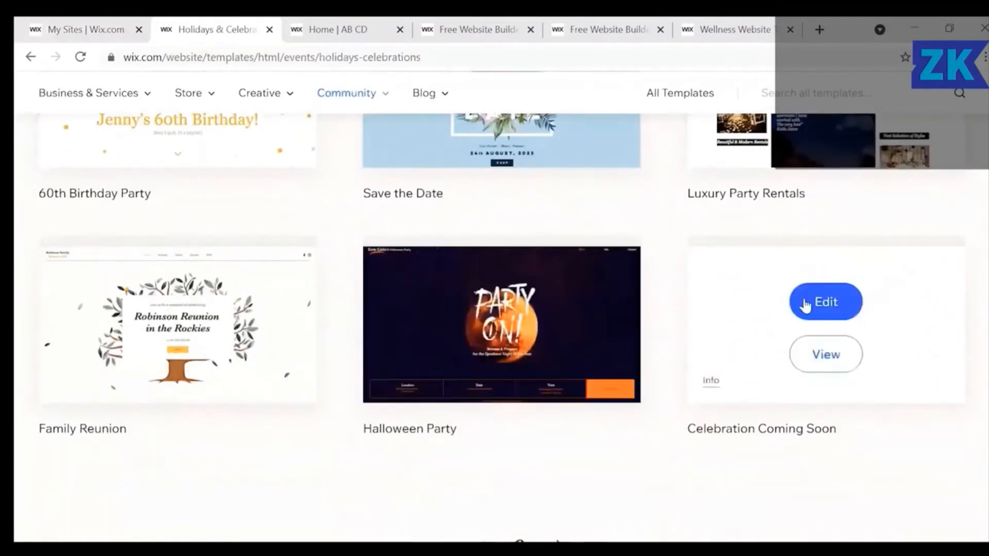
click(826, 304)
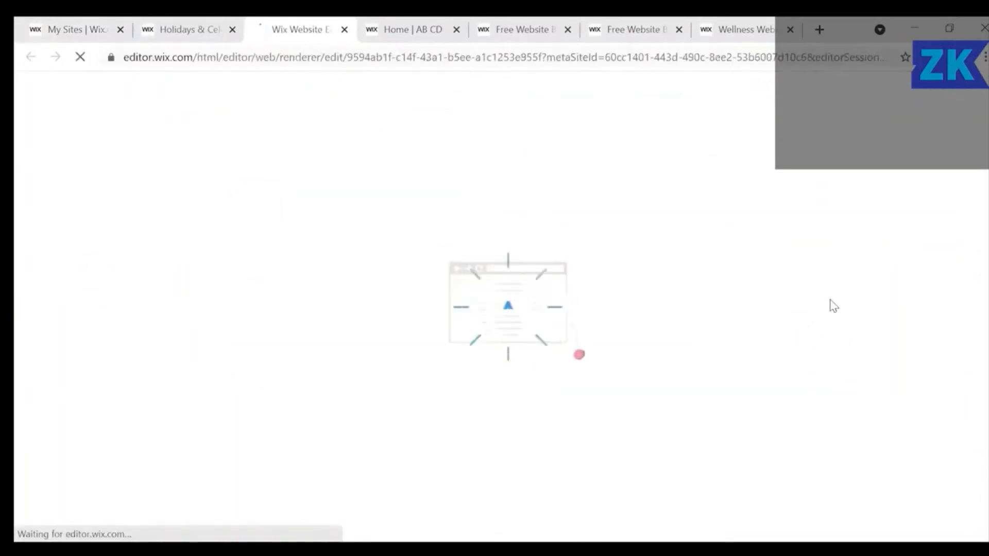
Close the Wellness, website builder and AB CD preview tabs.
click(790, 29)
click(793, 42)
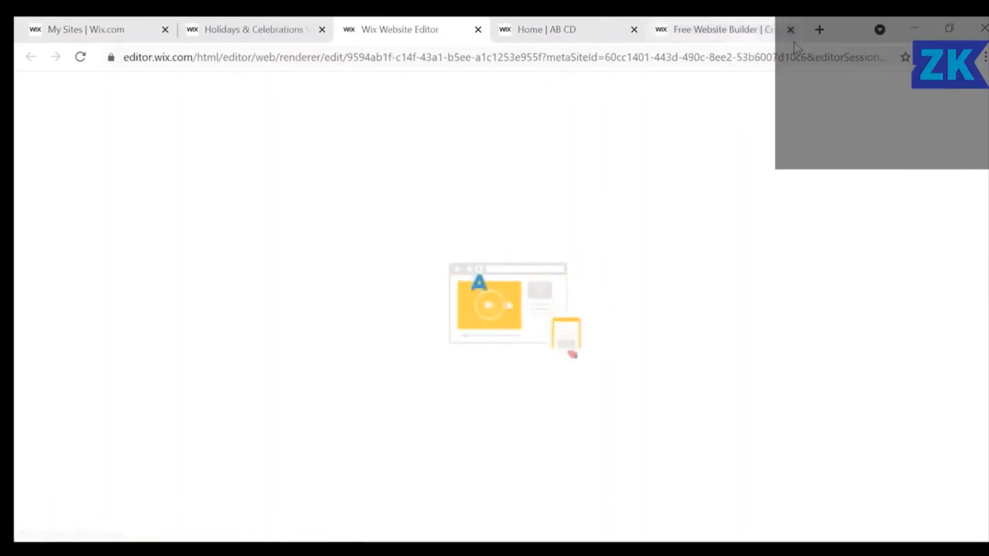
click(791, 30)
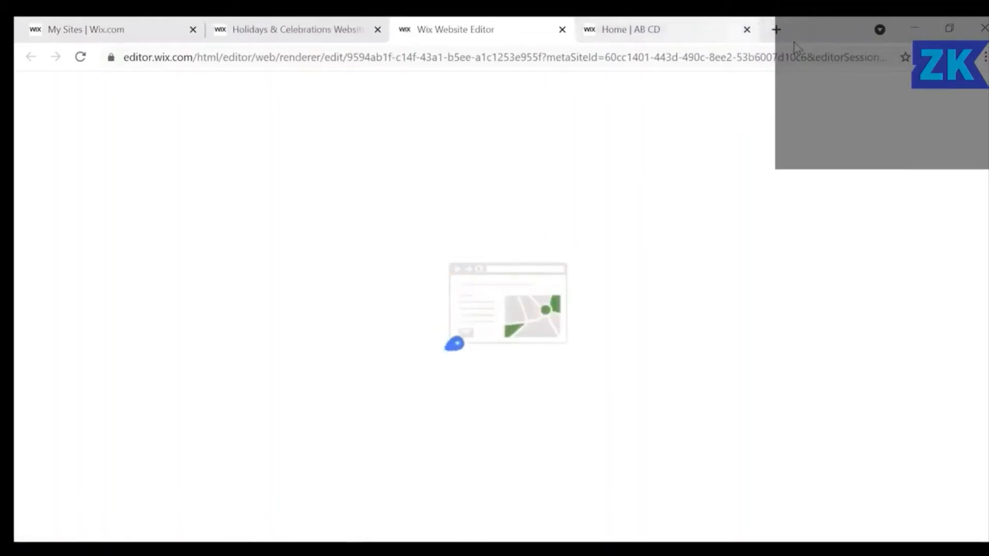
click(746, 30)
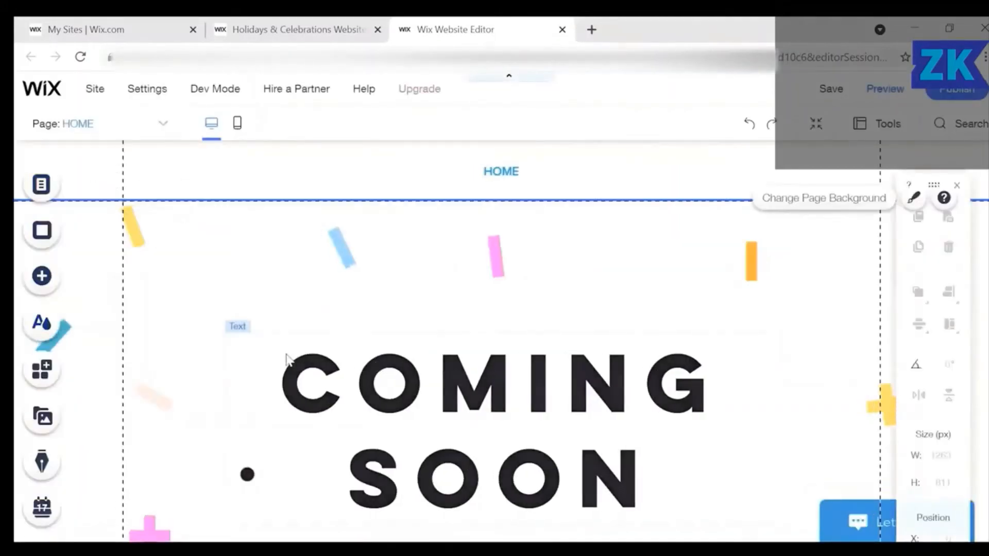
Select the COMING SOON heading and open its text settings.
click(345, 425)
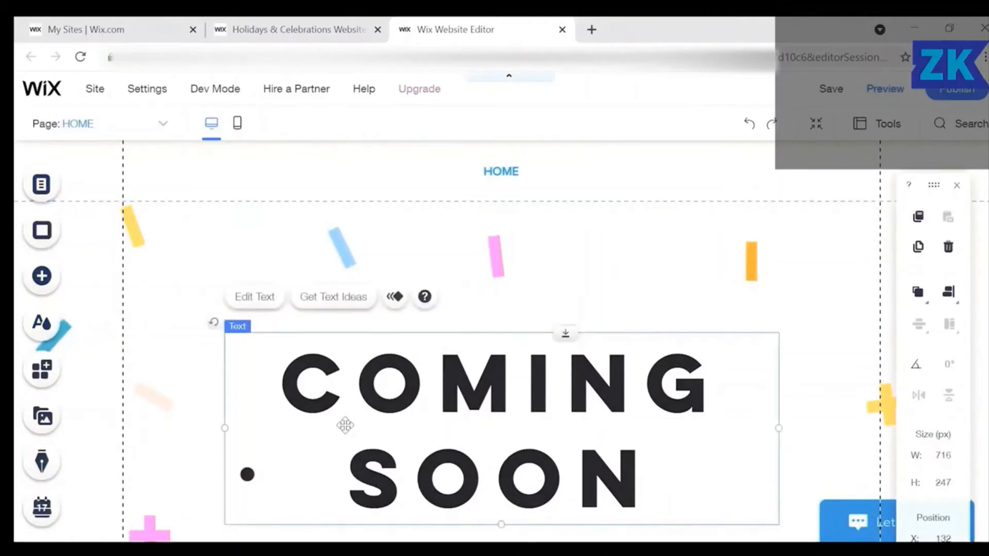
click(254, 298)
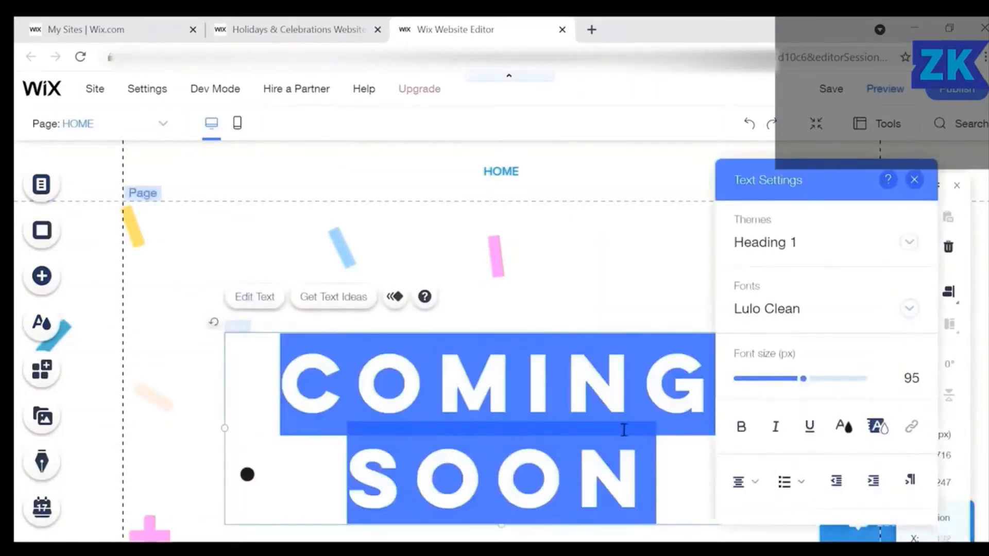
Try the Museo Slab font and sizes from 128 to 146 px on the heading.
click(909, 309)
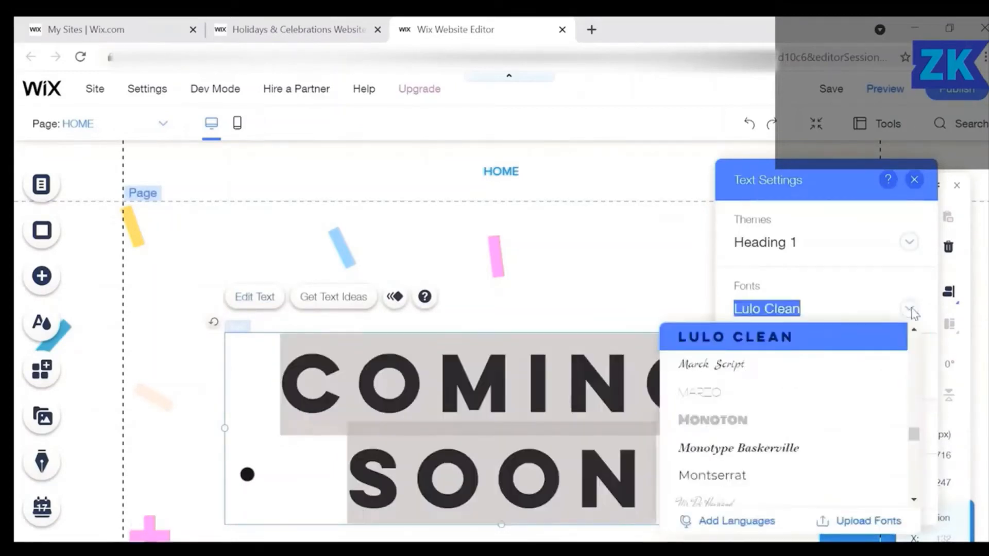
scroll(768, 448, down, 2)
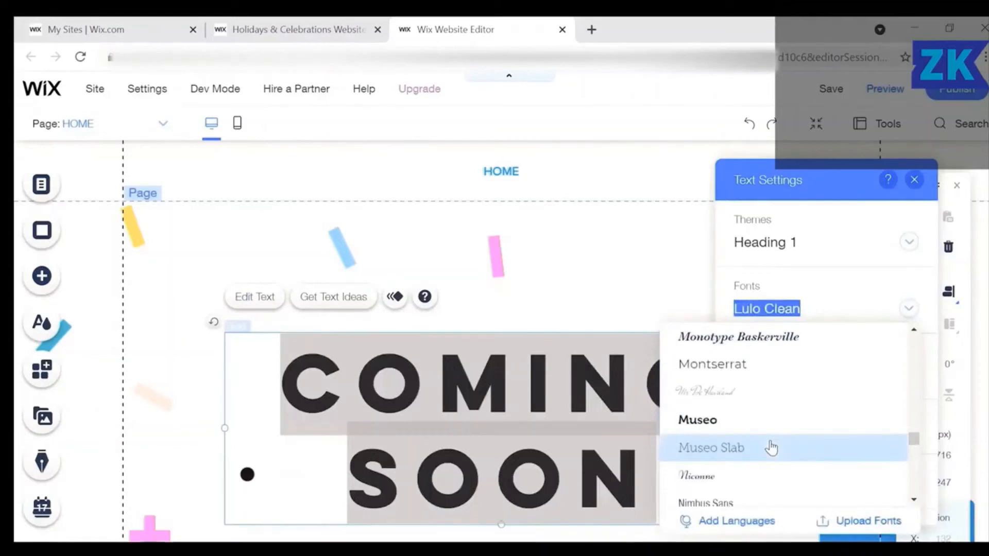
click(771, 448)
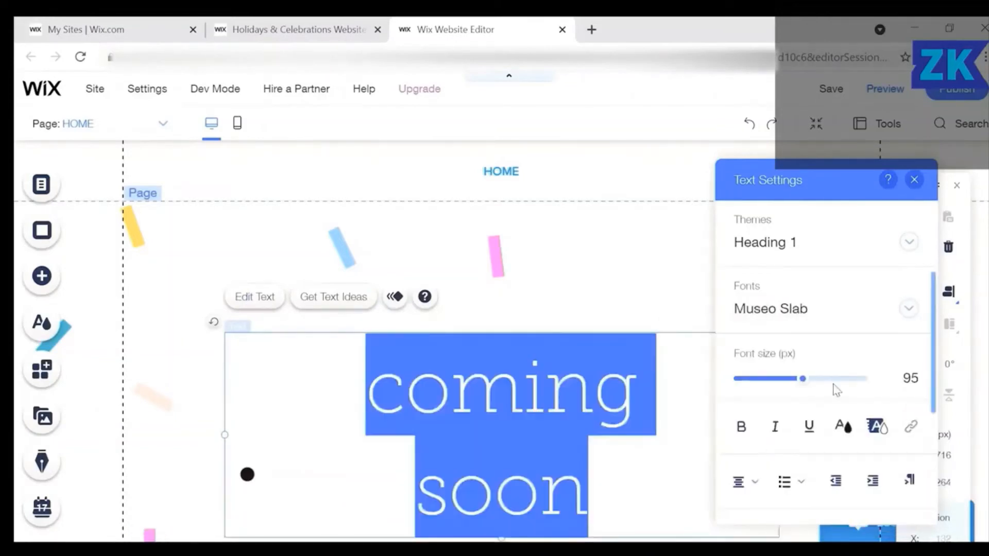
click(827, 379)
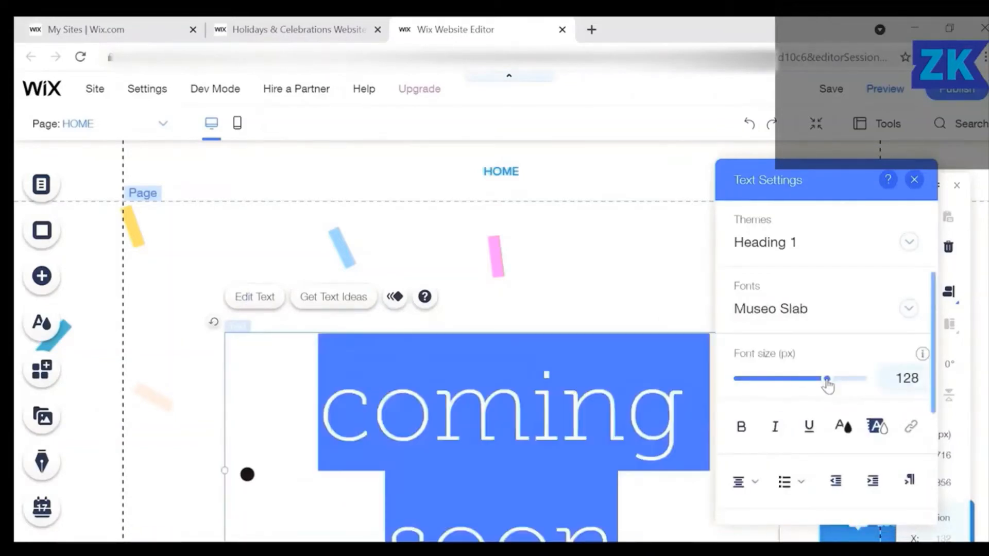
click(847, 379)
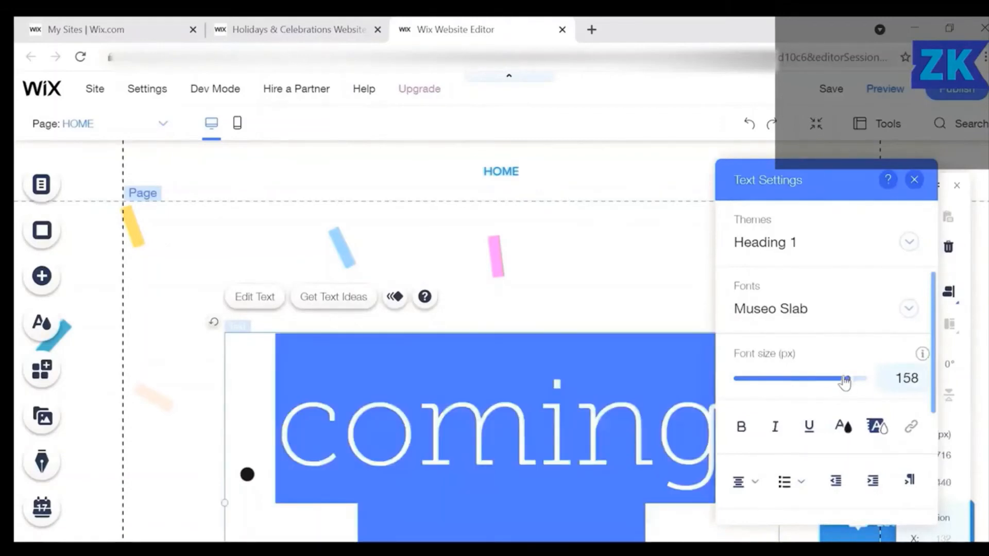
click(822, 380)
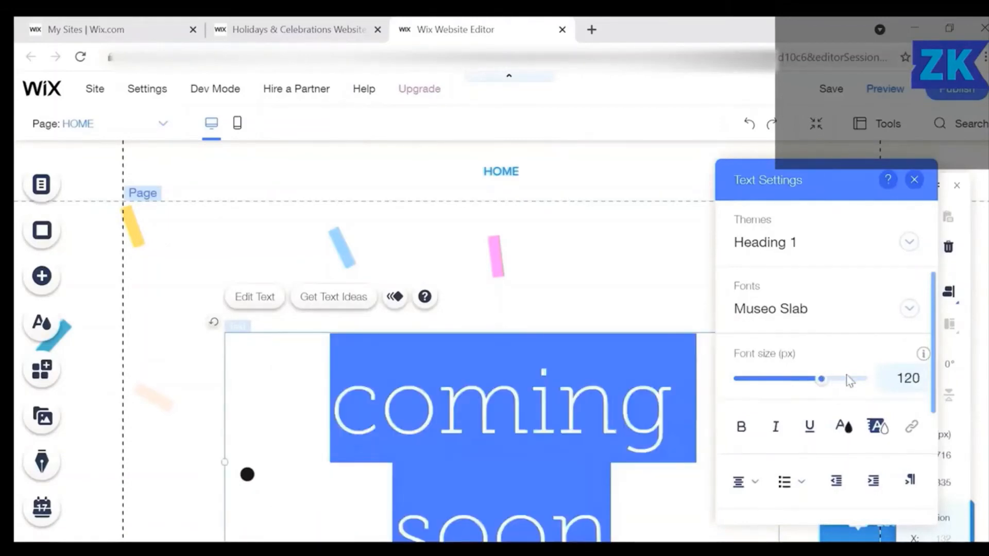
click(839, 379)
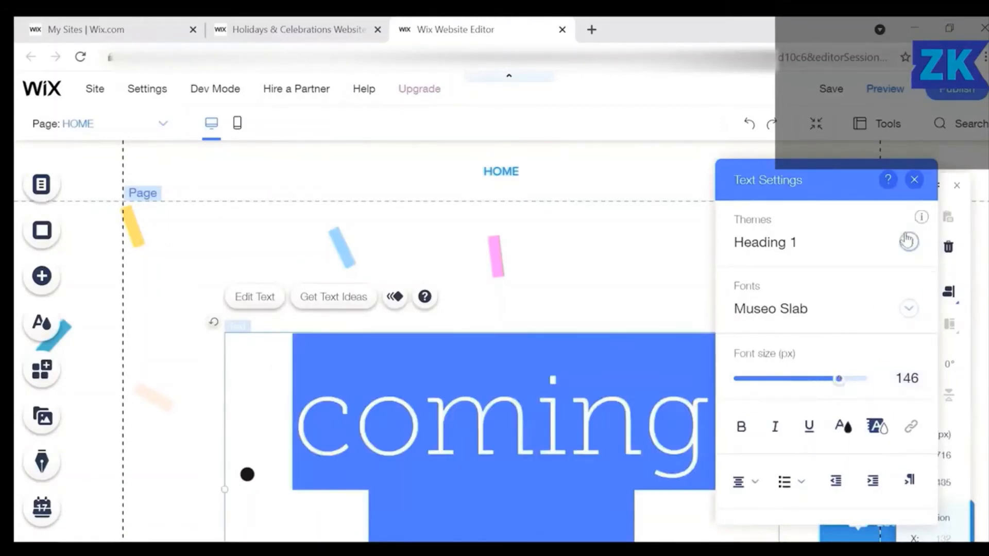
Switch the heading to the Heading 2 theme, then restore Heading 1.
click(908, 241)
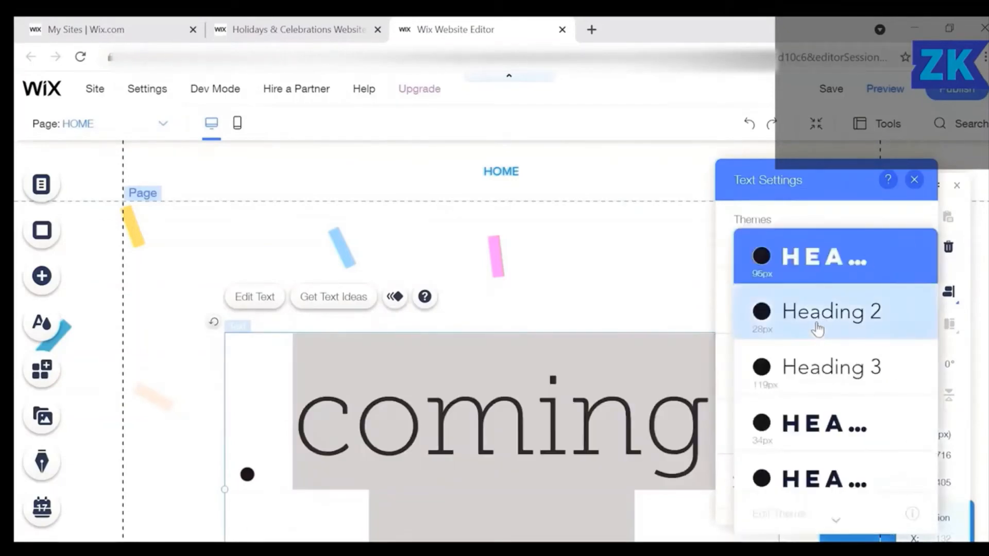
click(817, 325)
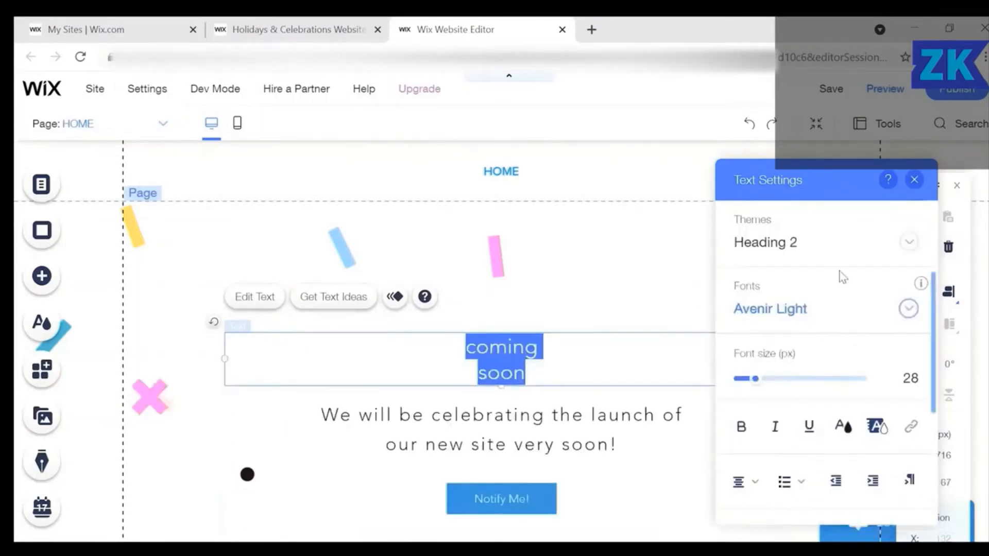
click(908, 242)
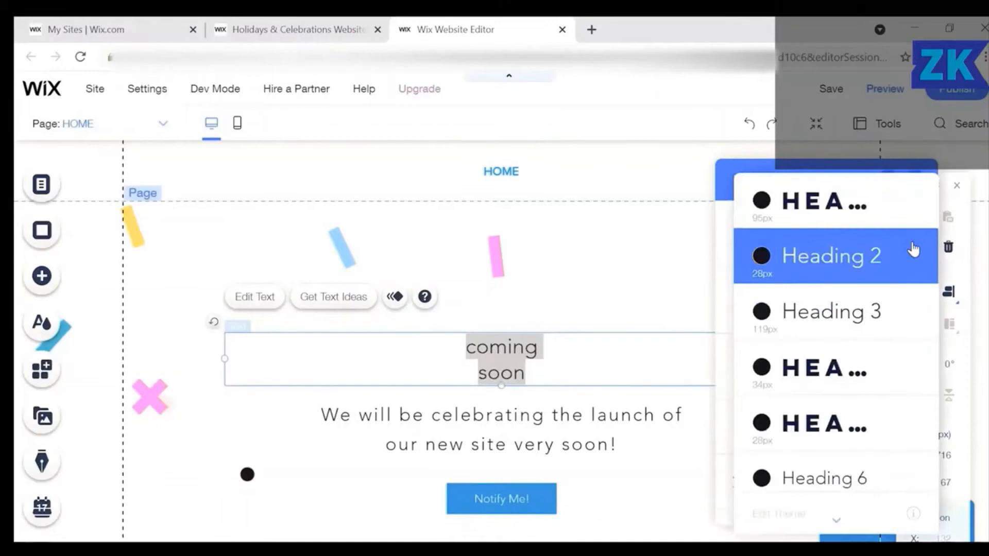
click(813, 209)
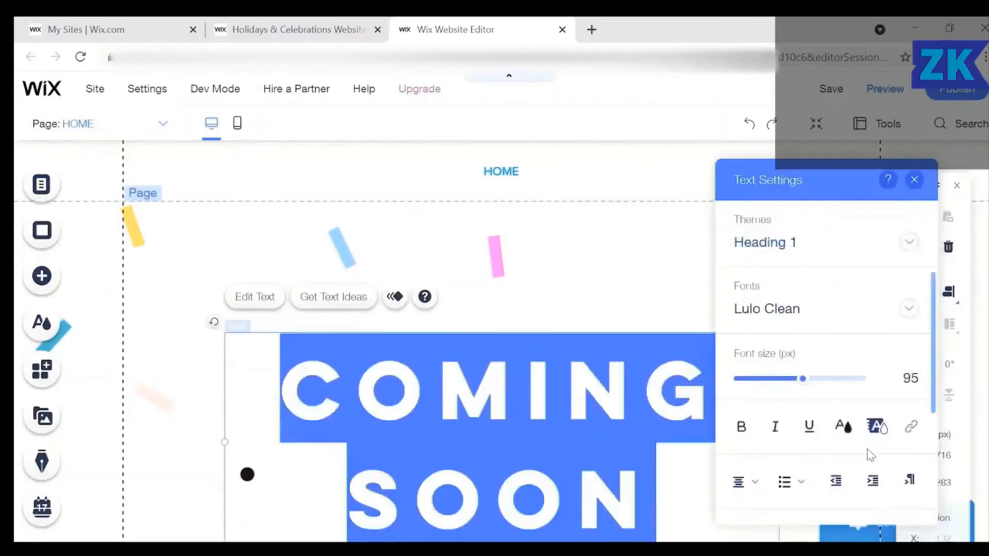
Make COMING SOON italic and apply text effect F.
click(780, 437)
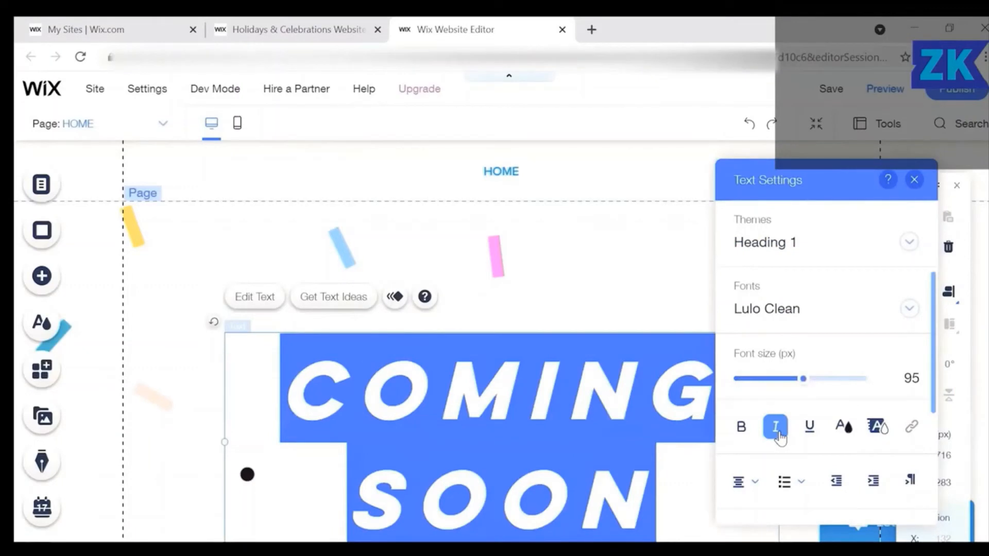
scroll(857, 466, down, 4)
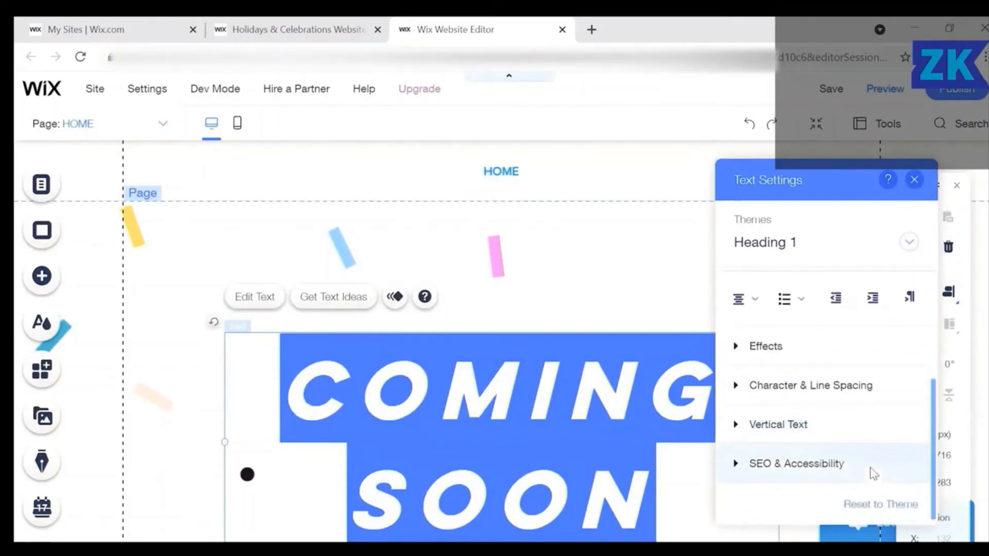
click(786, 353)
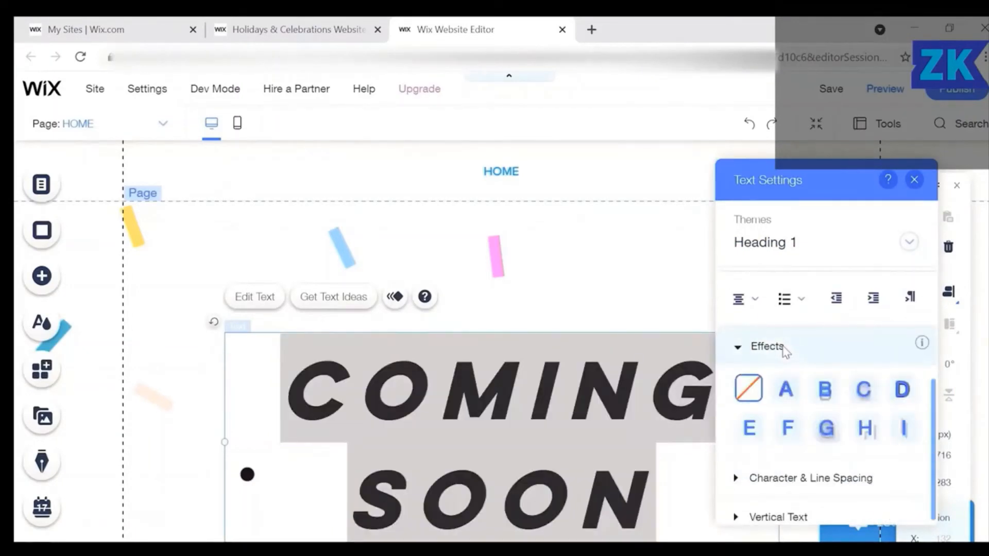
click(864, 398)
click(864, 398)
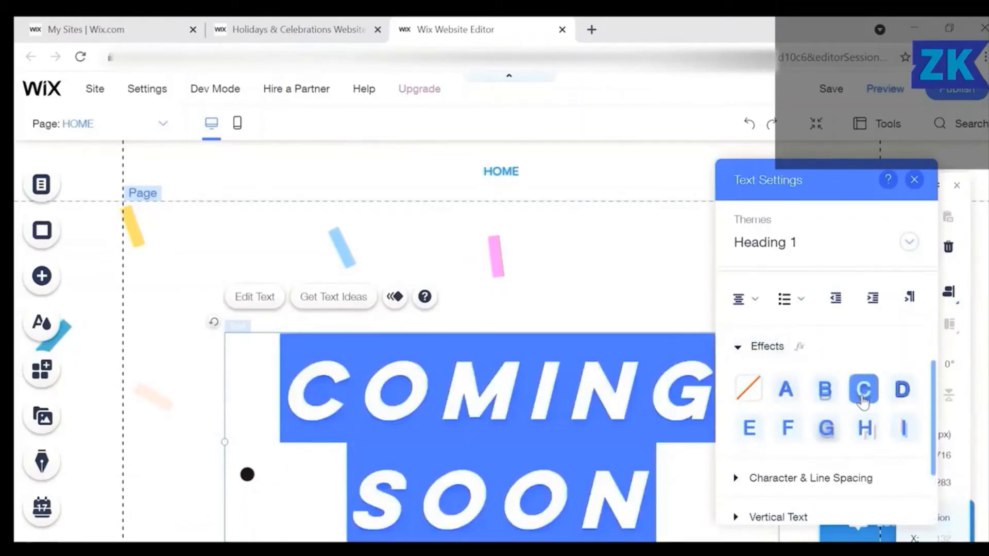
click(901, 391)
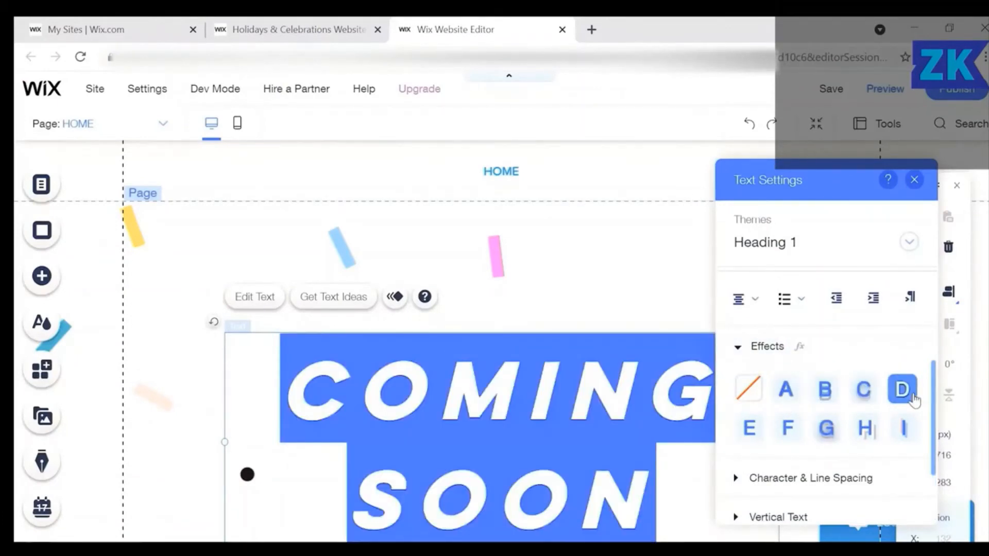
click(789, 430)
key(Escape)
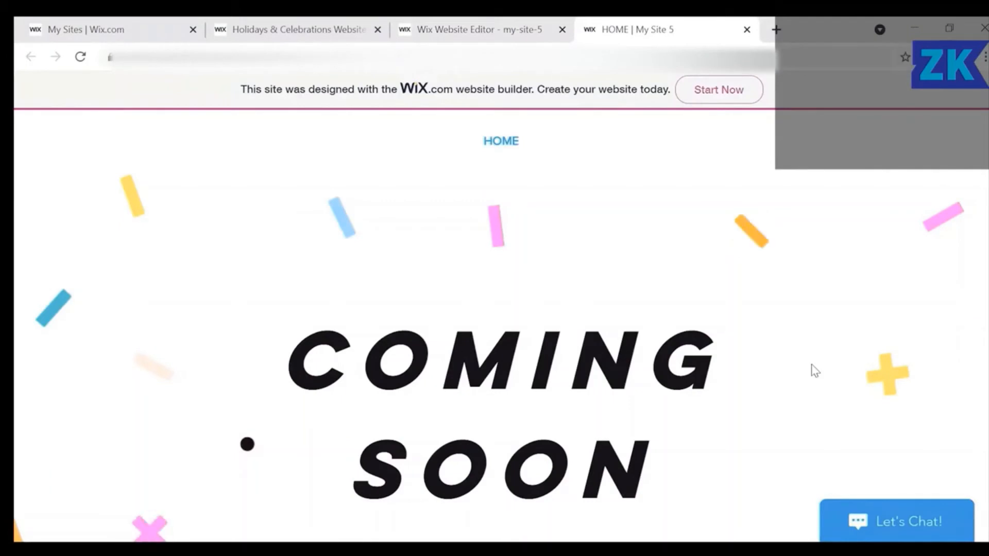
Scroll through the live coming-soon site preview.
scroll(814, 371, down, 3)
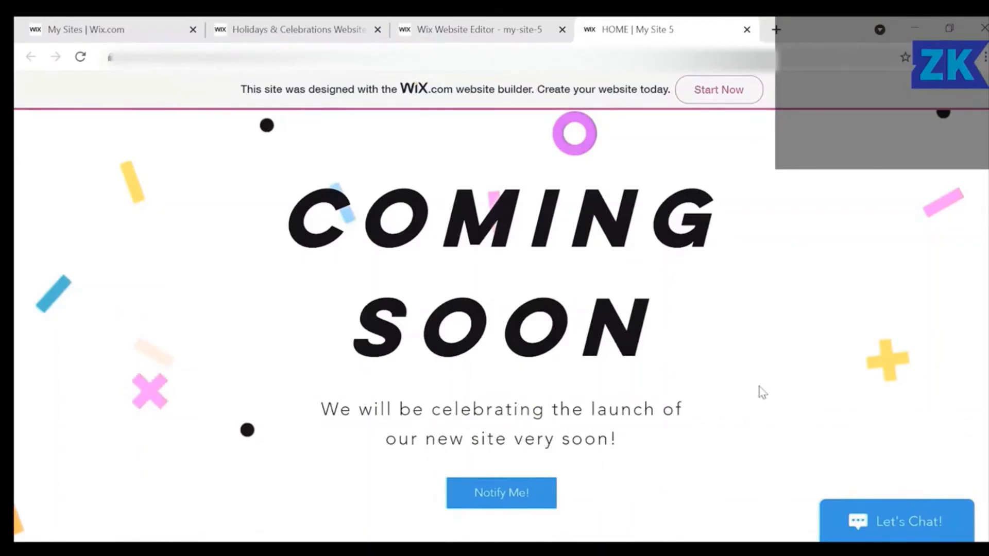
scroll(762, 392, up, 3)
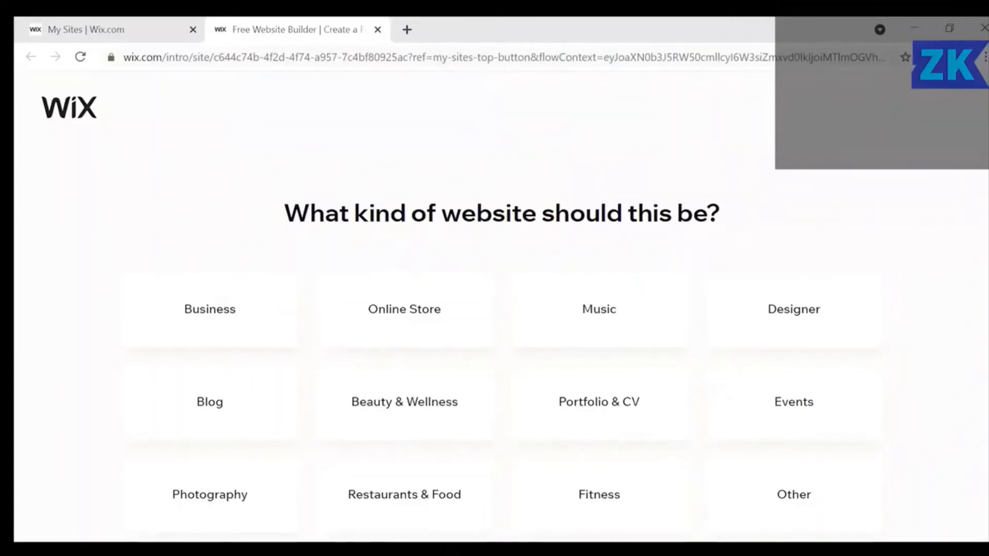
Filter the Photography templates to Events & Portraits and open Family Photographer for editing.
click(221, 507)
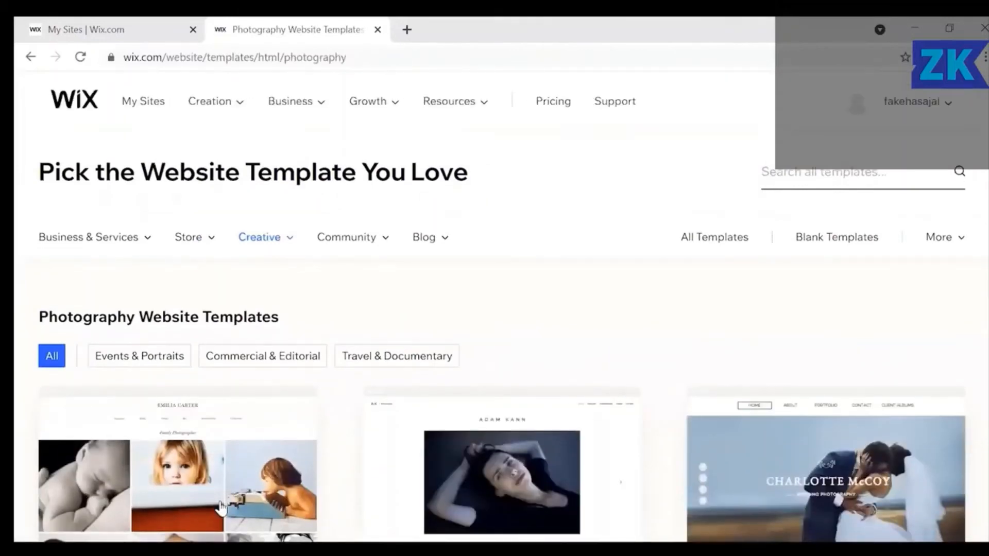
click(145, 364)
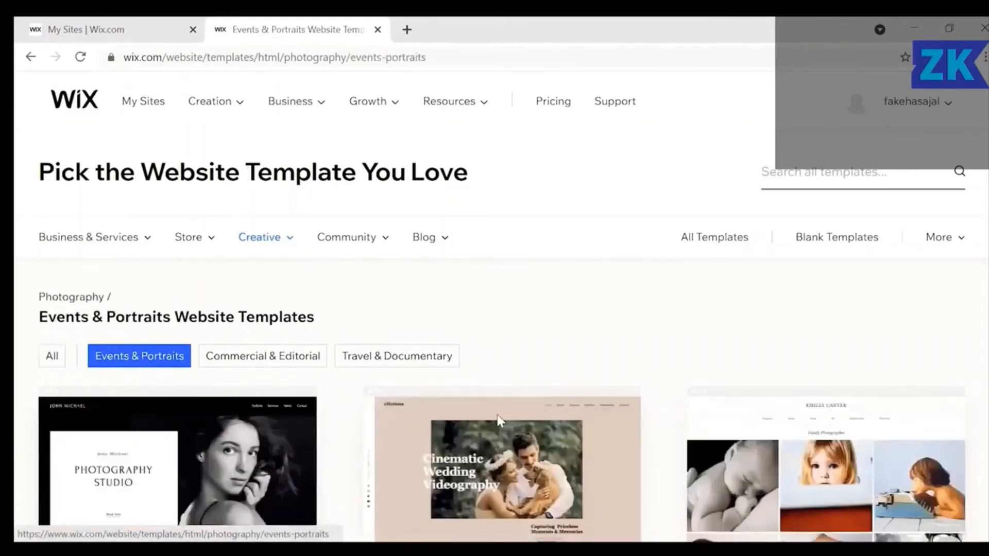
mouse_move(502, 421)
scroll(502, 421, down, 8)
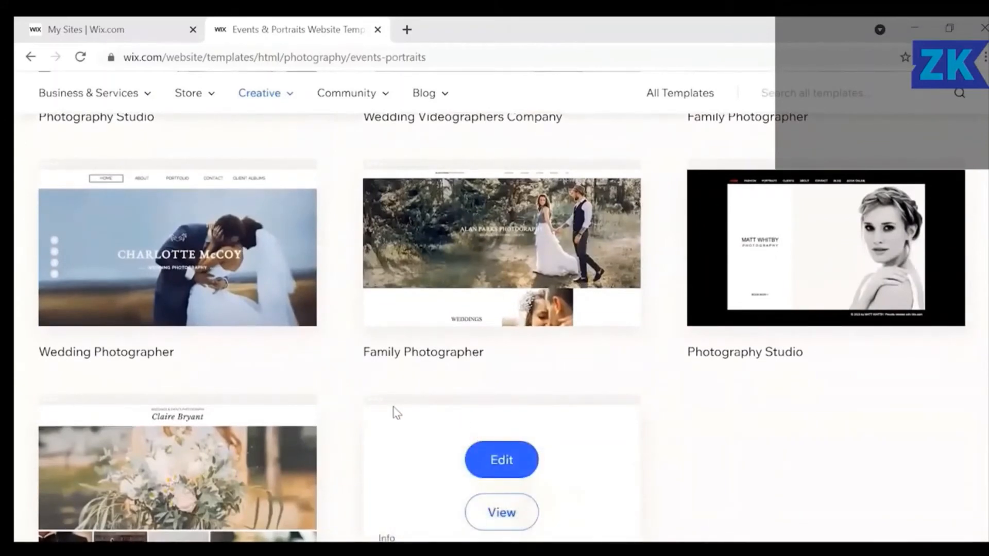
scroll(396, 412, down, 2)
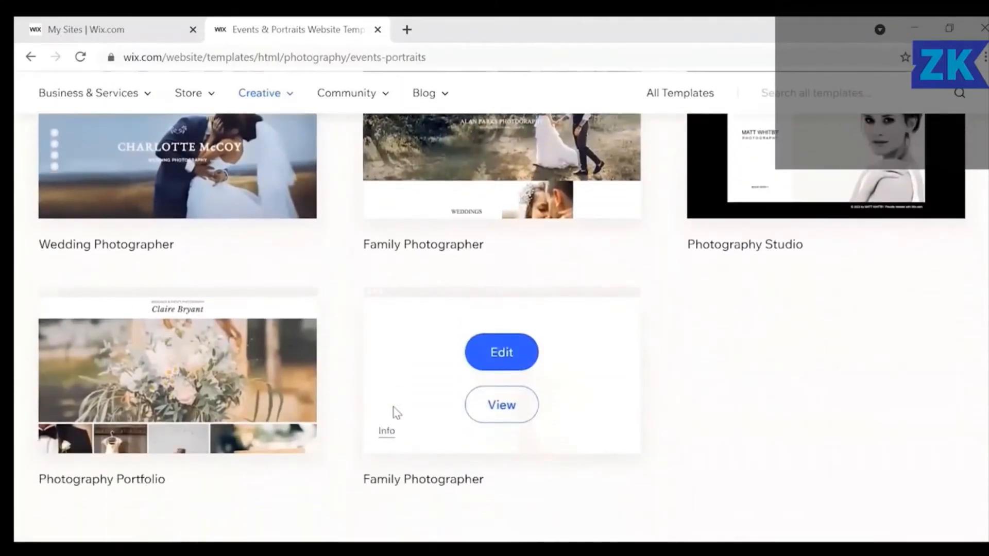
scroll(395, 413, down, 1)
mouse_move(461, 425)
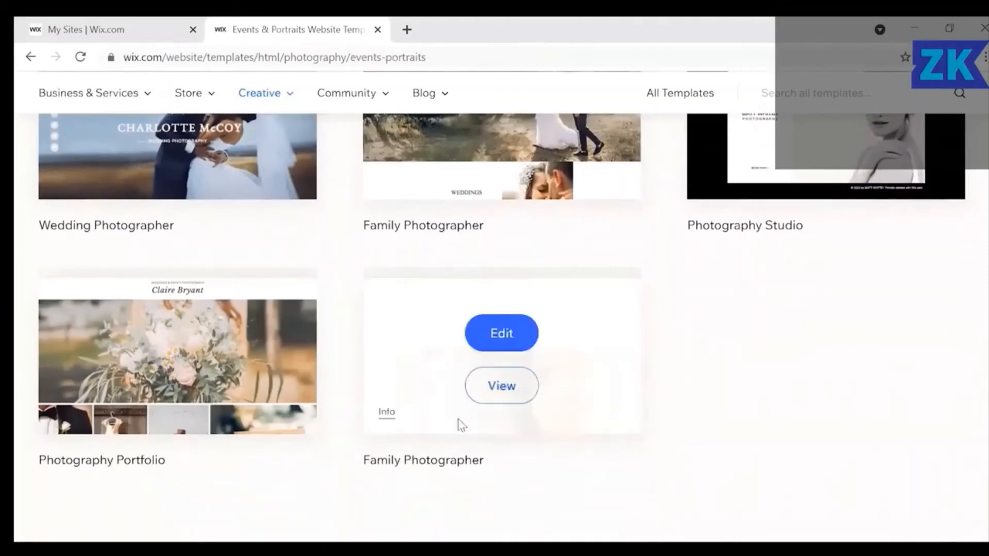
click(494, 334)
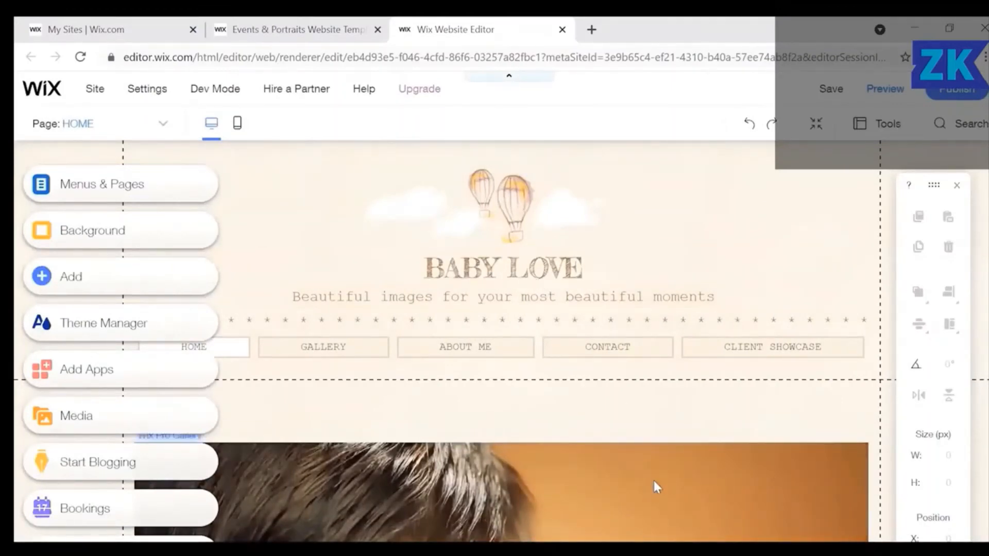
Scroll the BABY LOVE home page and select its header title text box.
scroll(653, 480, down, 10)
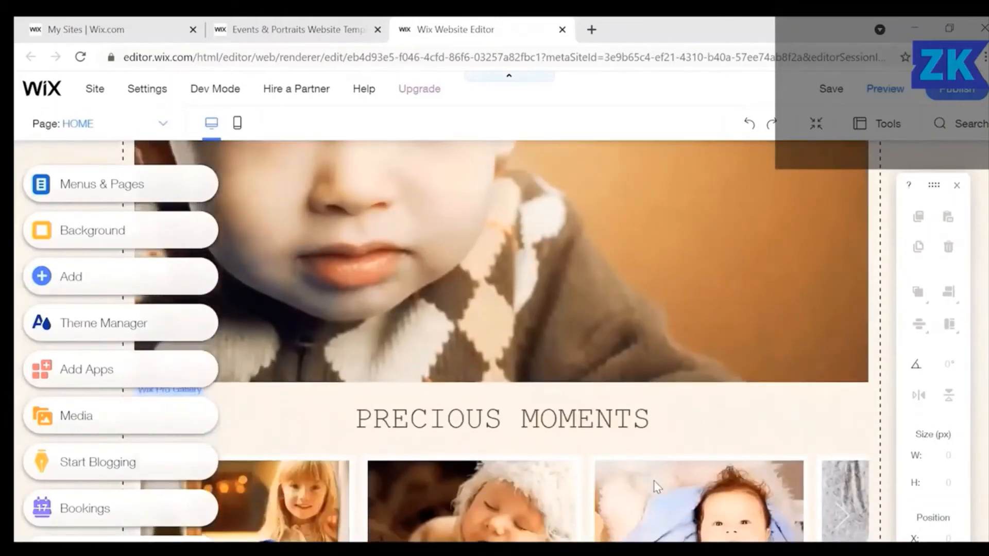
scroll(654, 480, down, 8)
scroll(655, 484, up, 3)
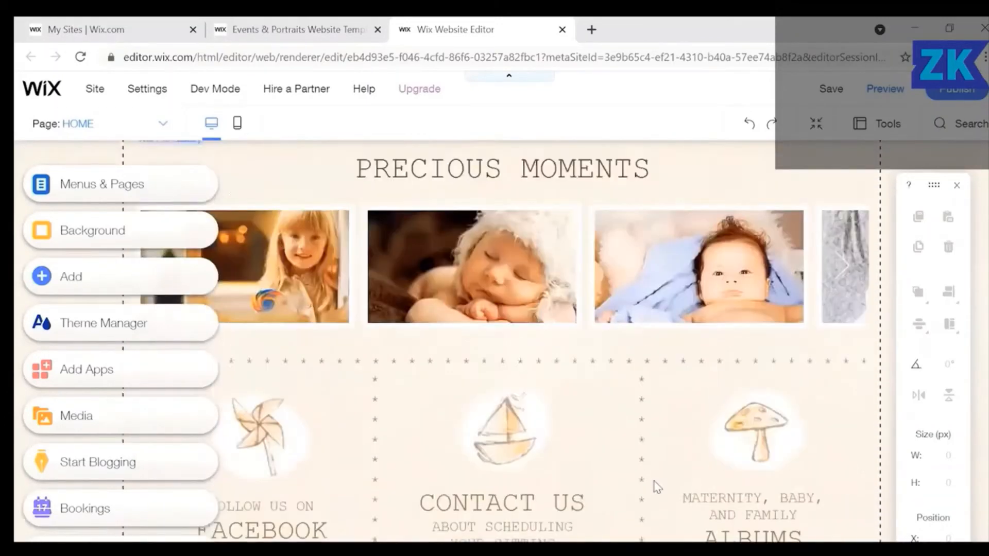
scroll(653, 483, up, 15)
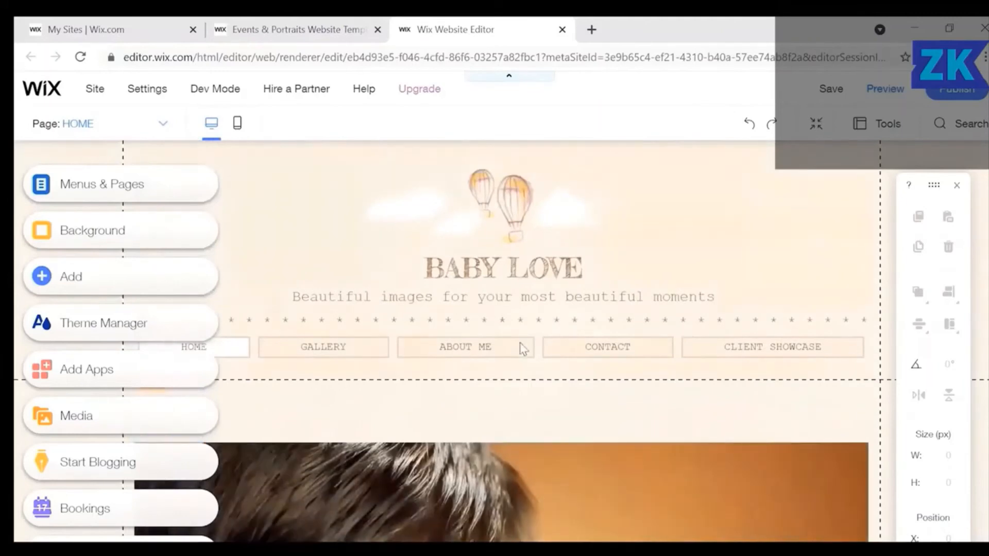
click(571, 278)
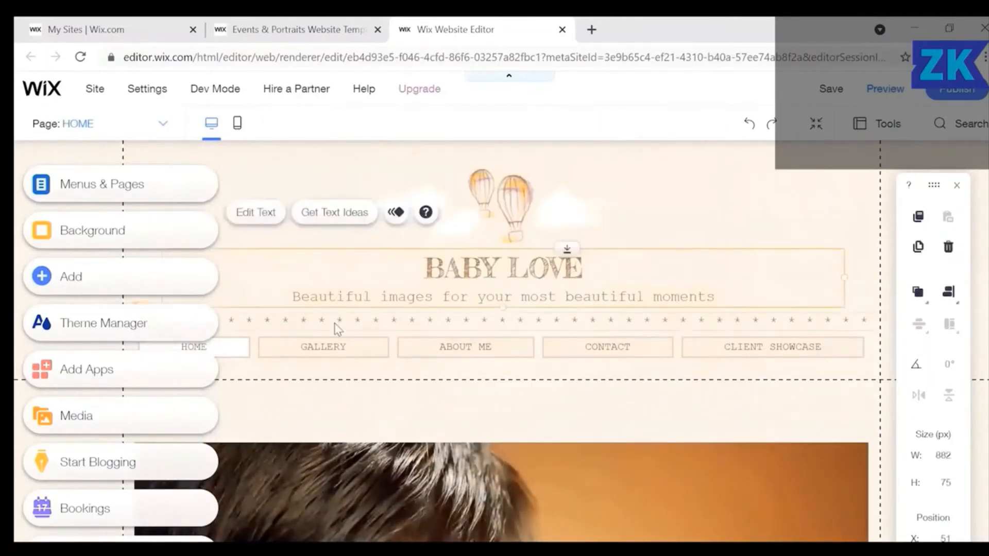
Replace the title with 'ABC Text' and apply text effect I.
click(254, 213)
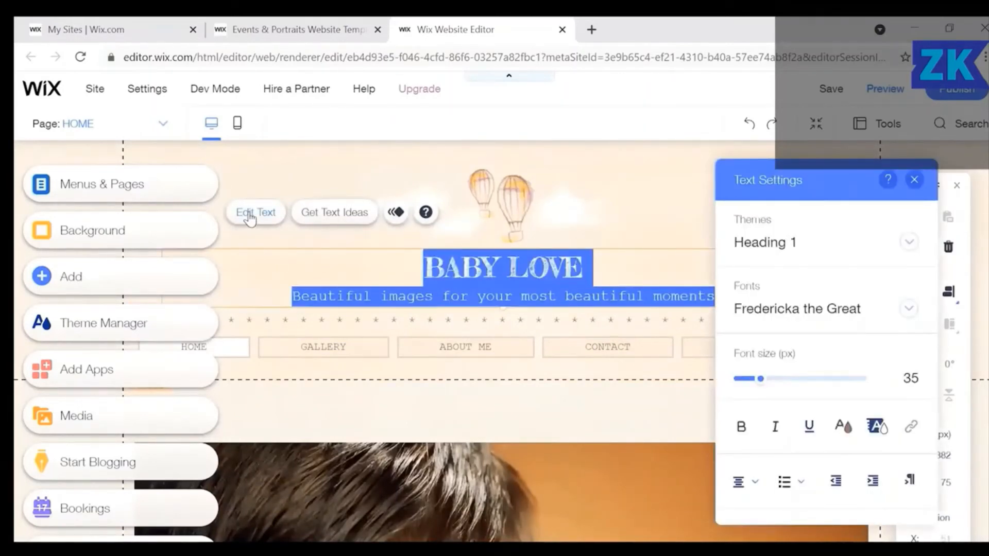
text(ABC)
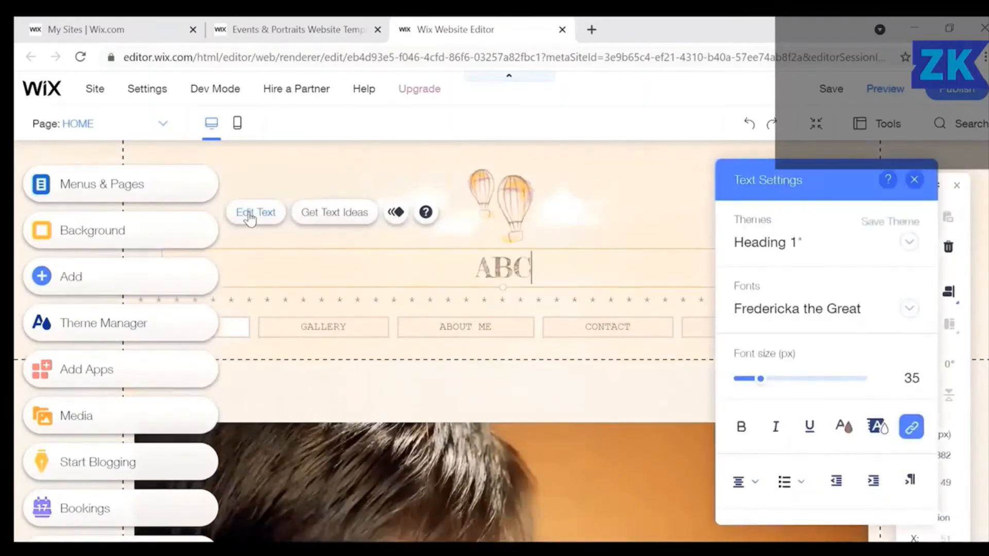
text( Text)
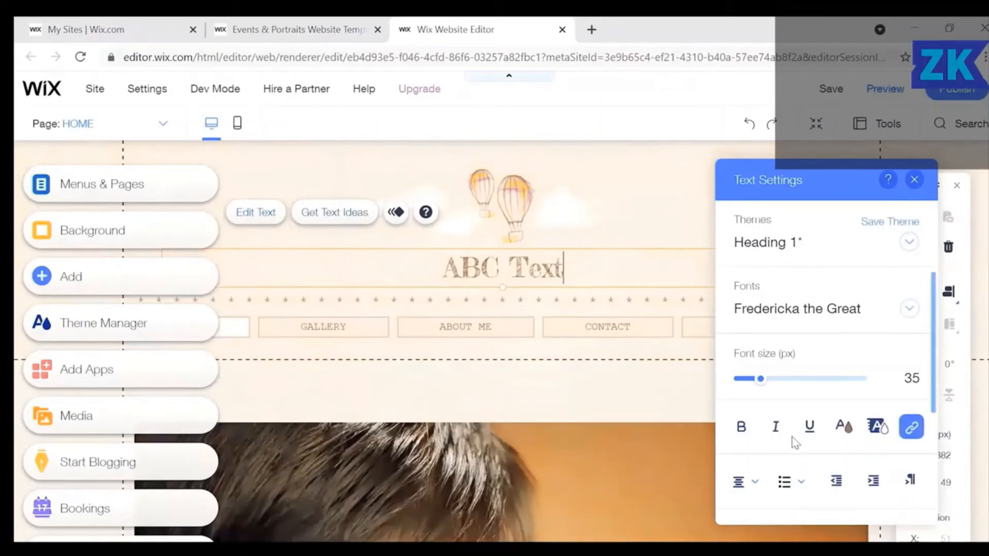
scroll(784, 442, down, 4)
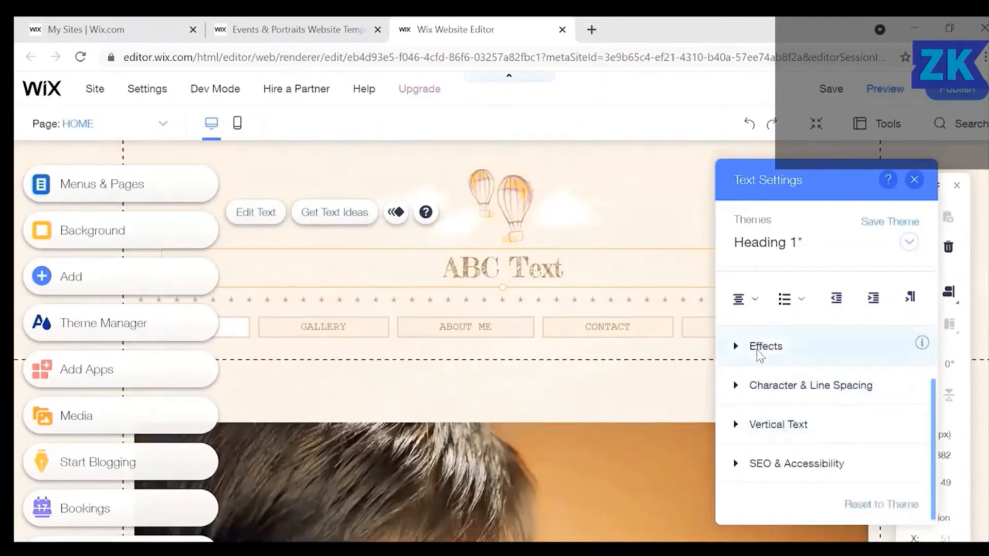
click(765, 346)
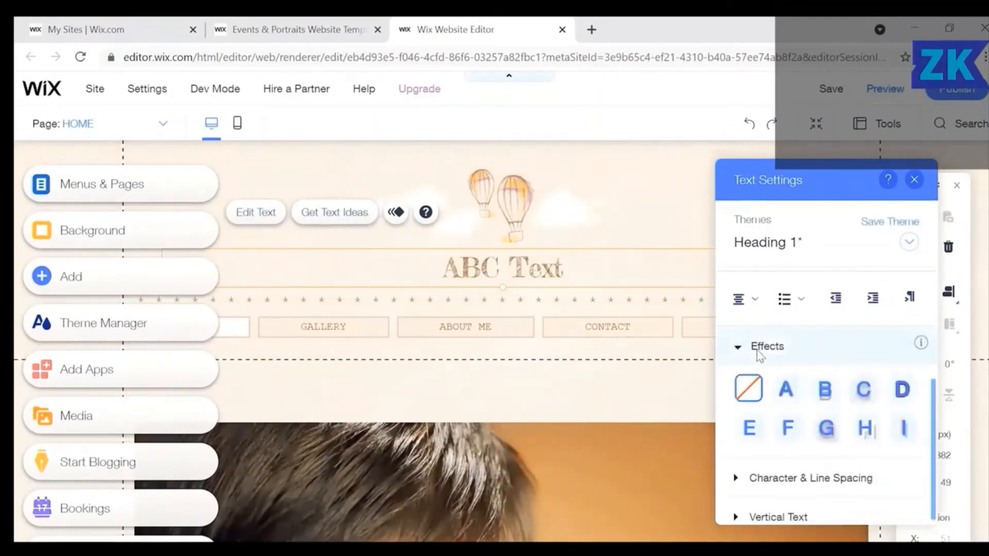
click(905, 437)
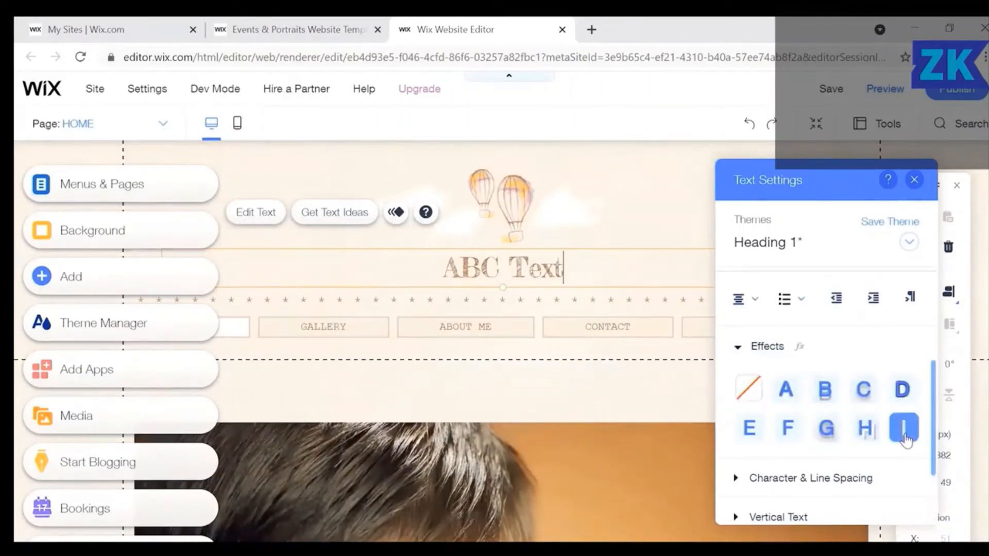
Apply text effect H, close the text settings, and undo the last change.
key(shift+Left)
key(shift+Left)
key(shift+Left)
key(shift+Left)
key(shift+Left)
key(shift+Left)
key(shift+Left)
key(shift+Left)
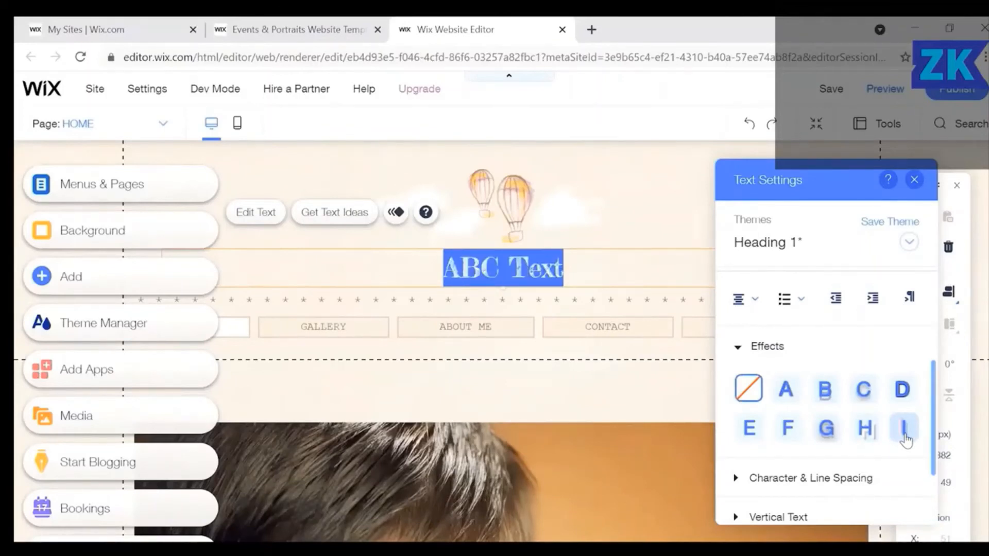
click(864, 436)
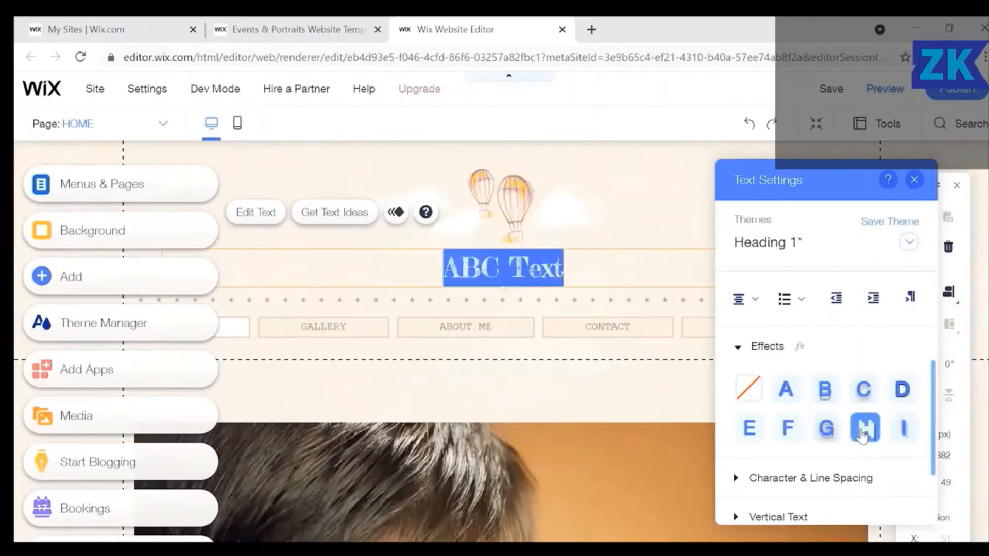
click(912, 189)
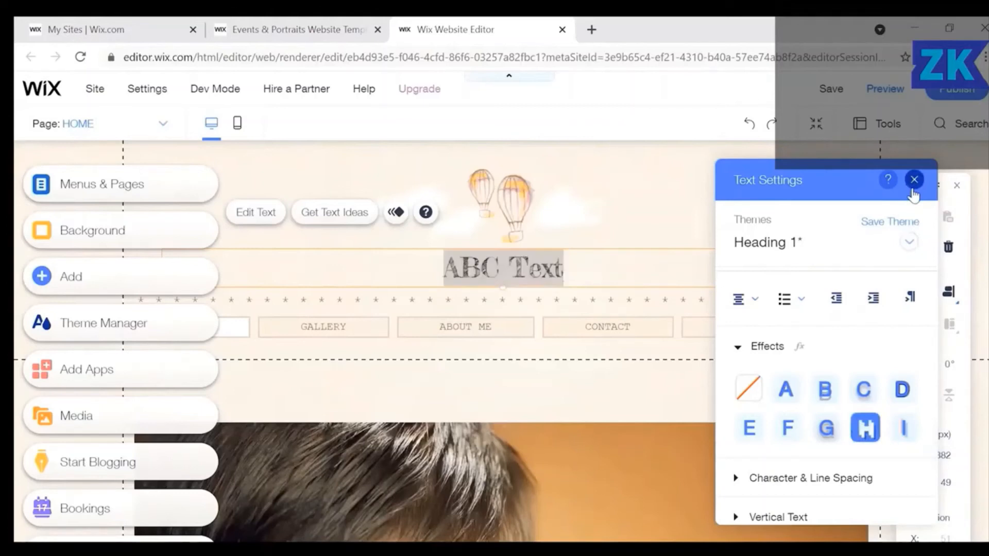
click(913, 191)
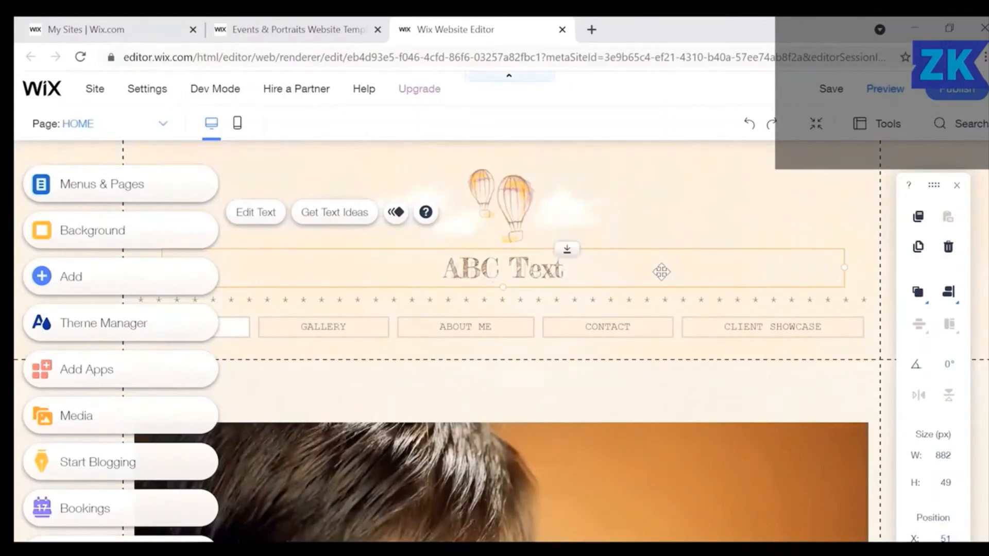
key(ctrl+z)
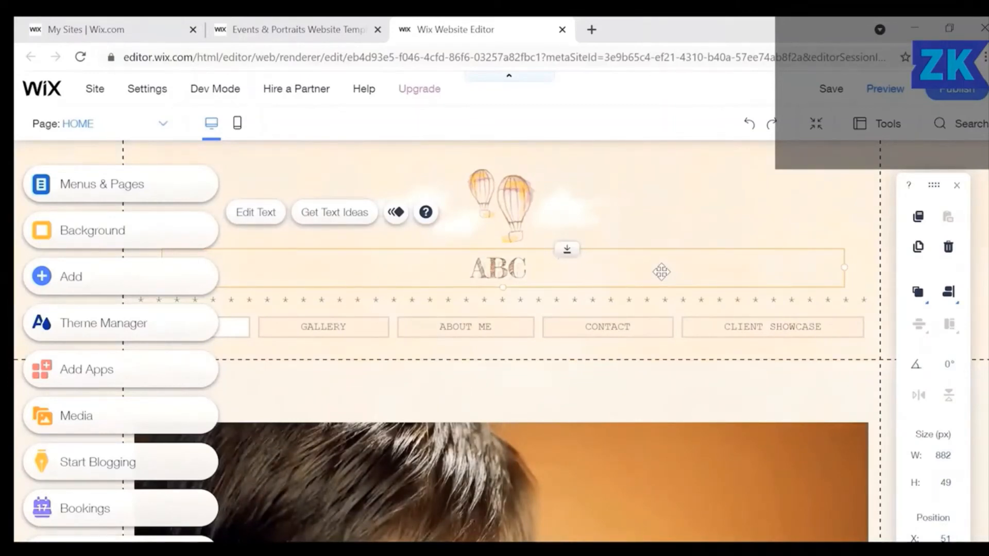
Append 'Text' after ABC so the heading reads 'ABC Text'.
click(575, 272)
click(263, 212)
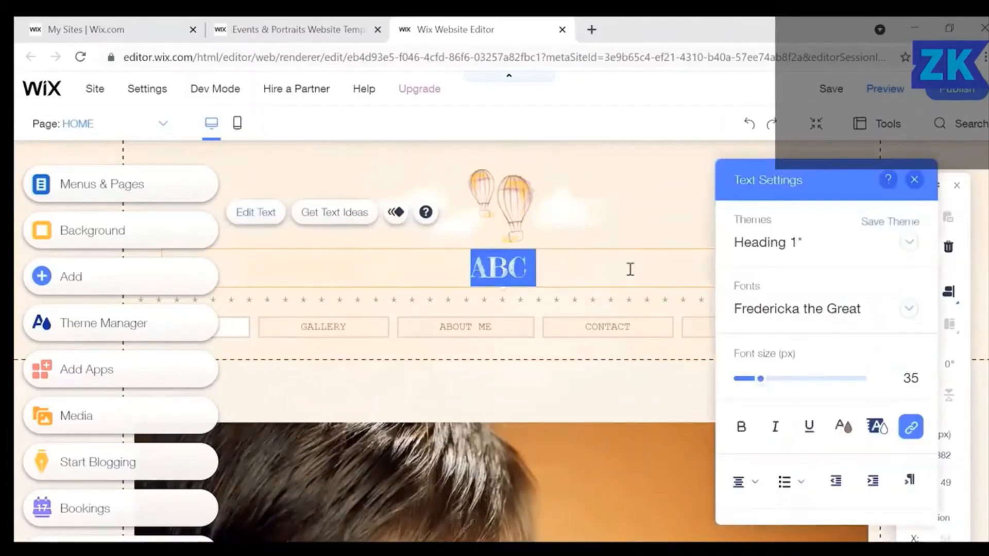
click(604, 271)
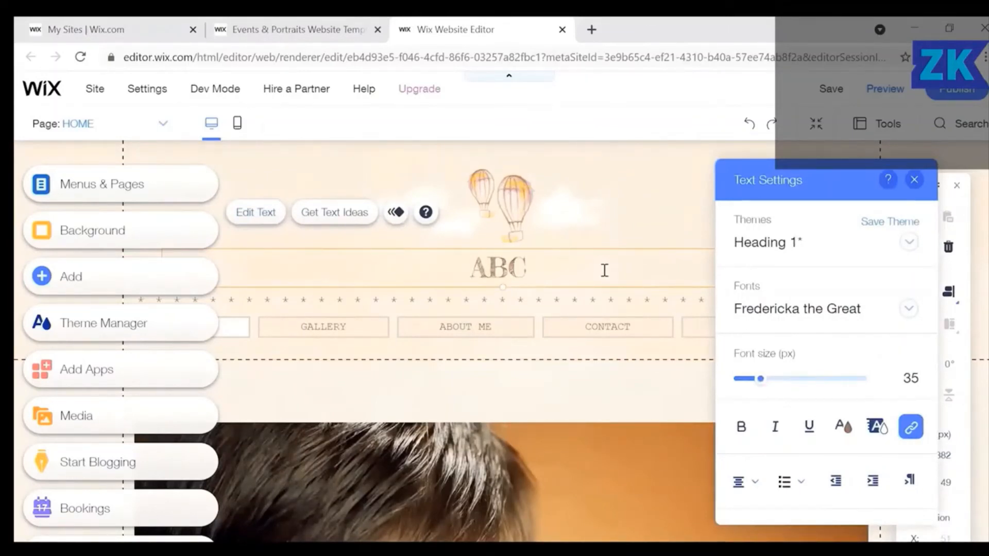
text(Te)
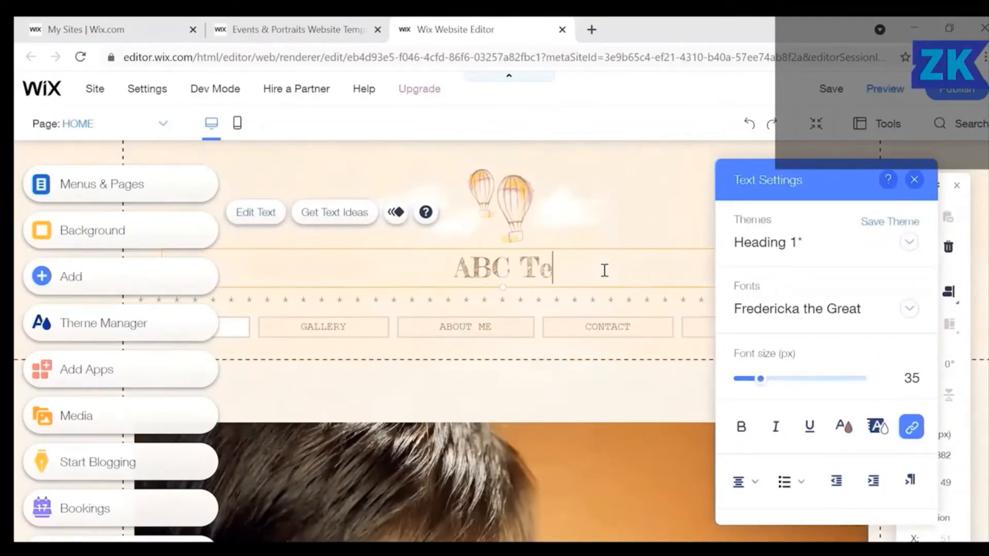
text(xt)
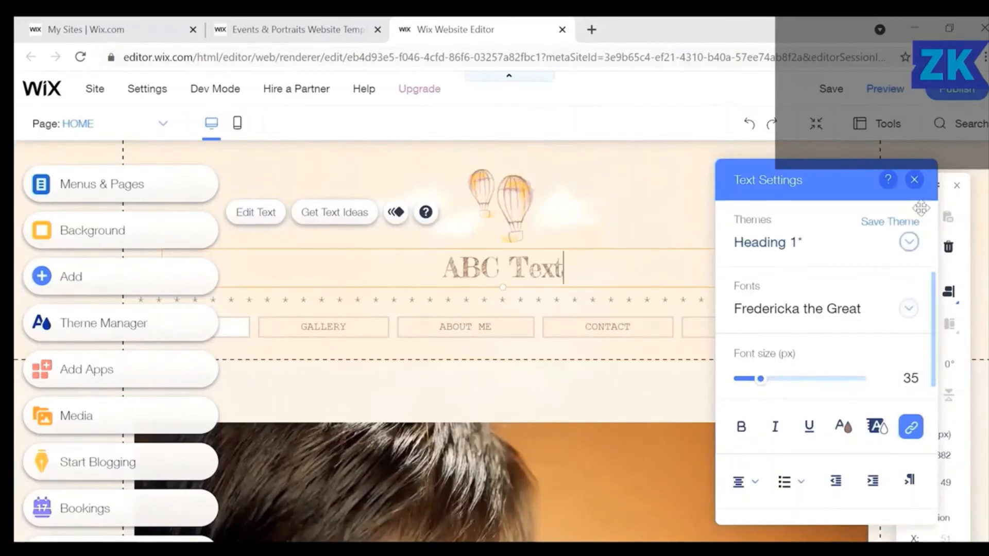
click(914, 179)
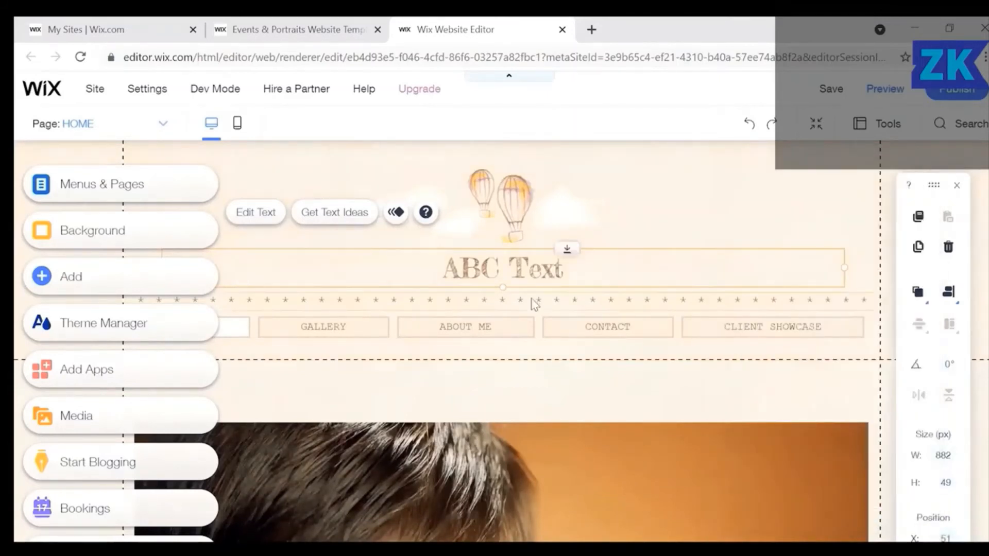
Widen the heading's character spacing to 0.6.
click(566, 270)
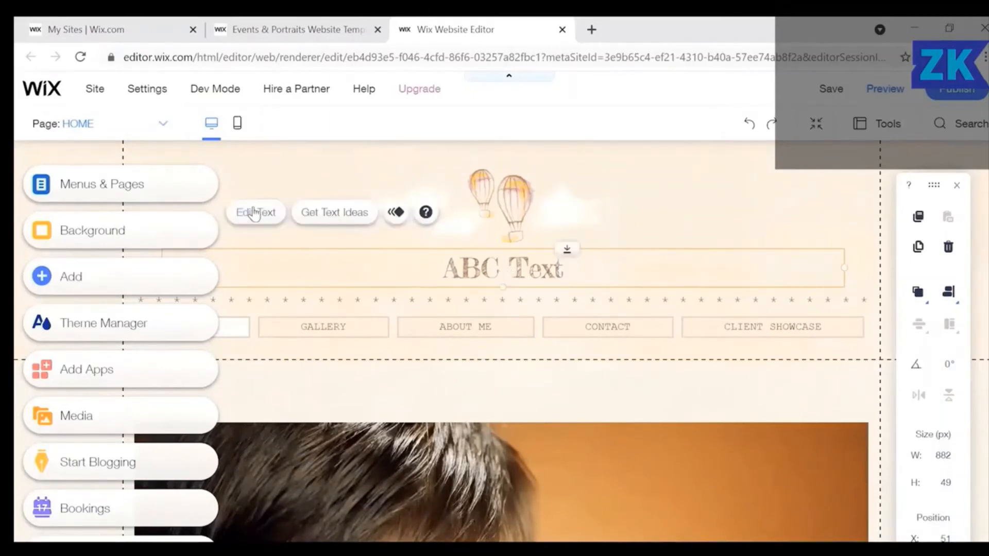
click(256, 212)
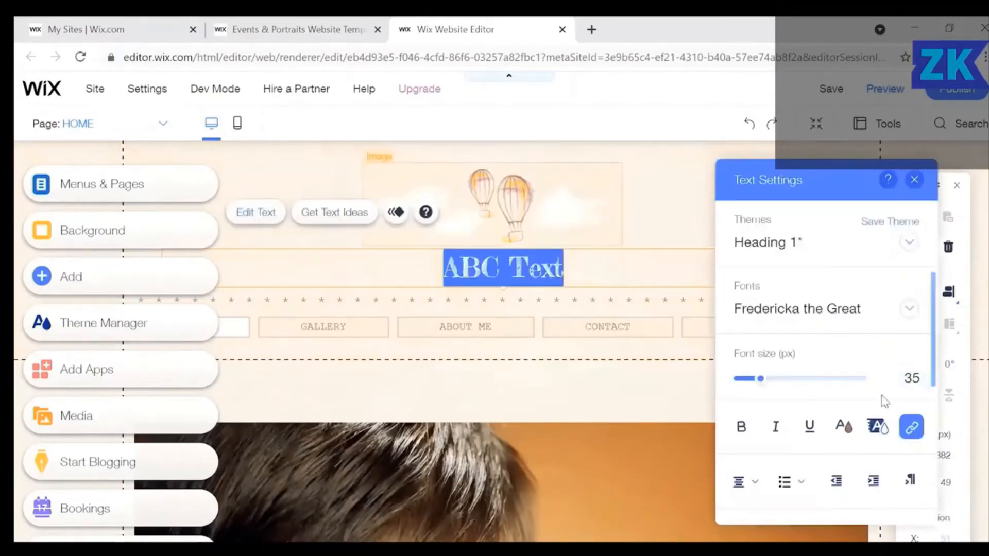
scroll(836, 468, down, 6)
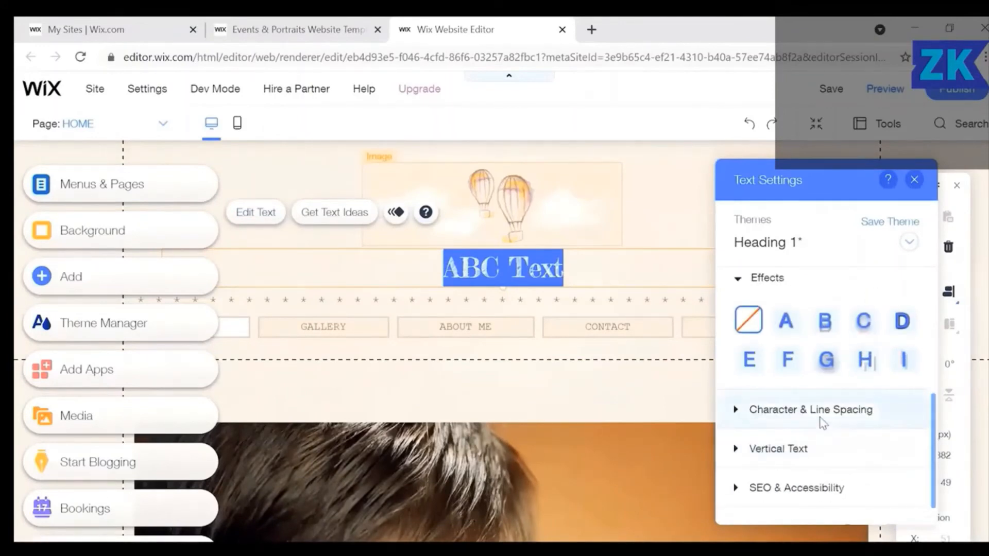
click(821, 420)
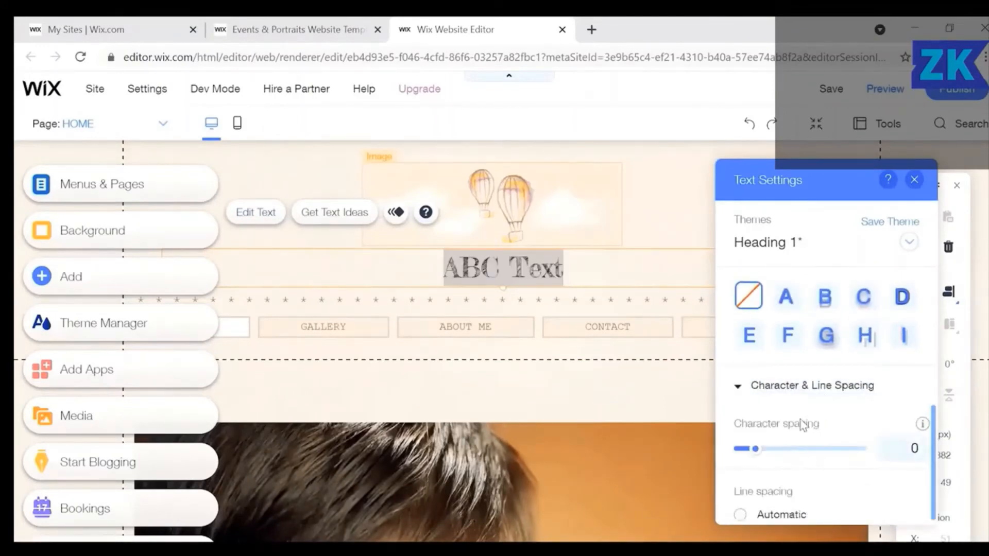
drag(755, 448, 823, 452)
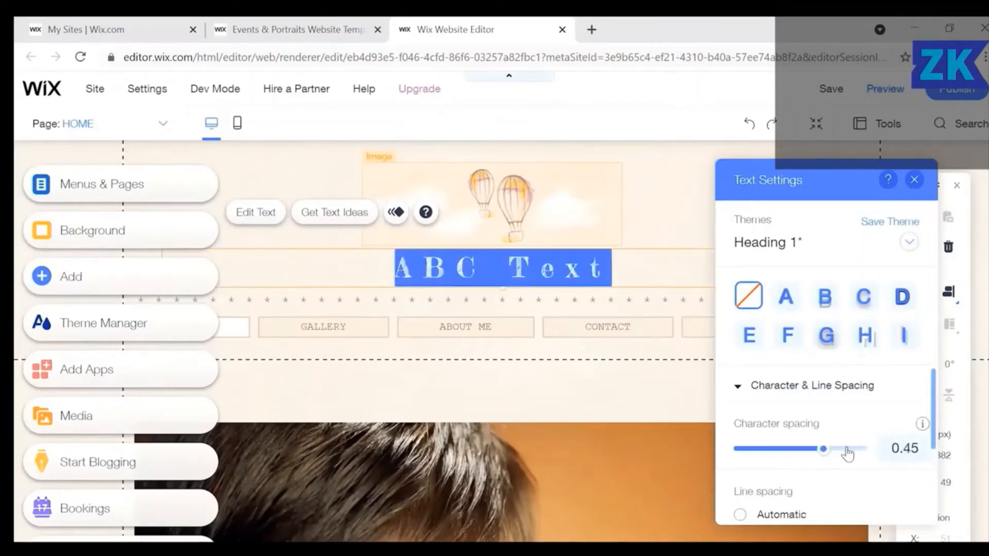
click(847, 452)
Change the heading font to Kelly Slab and close the text settings.
scroll(856, 459, down, 2)
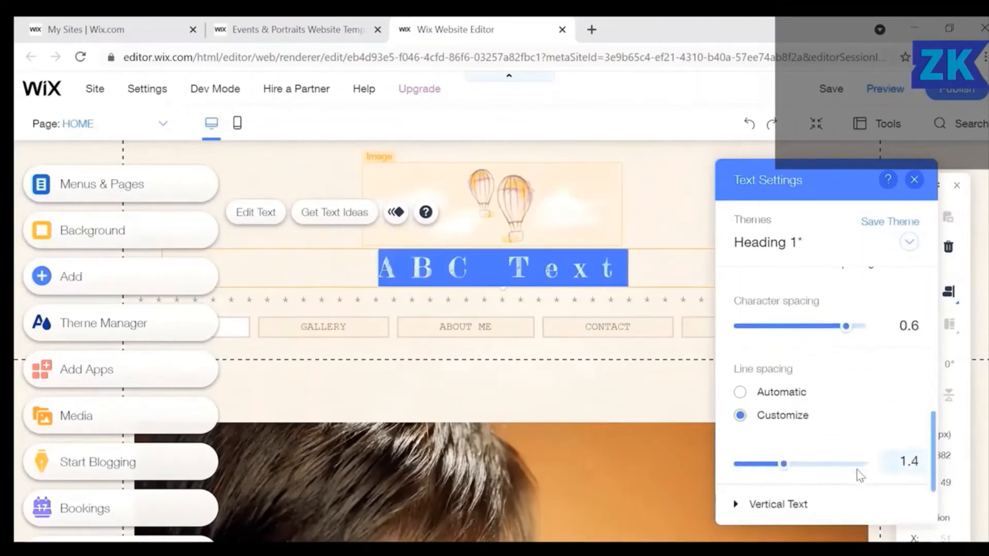
scroll(859, 474, down, 2)
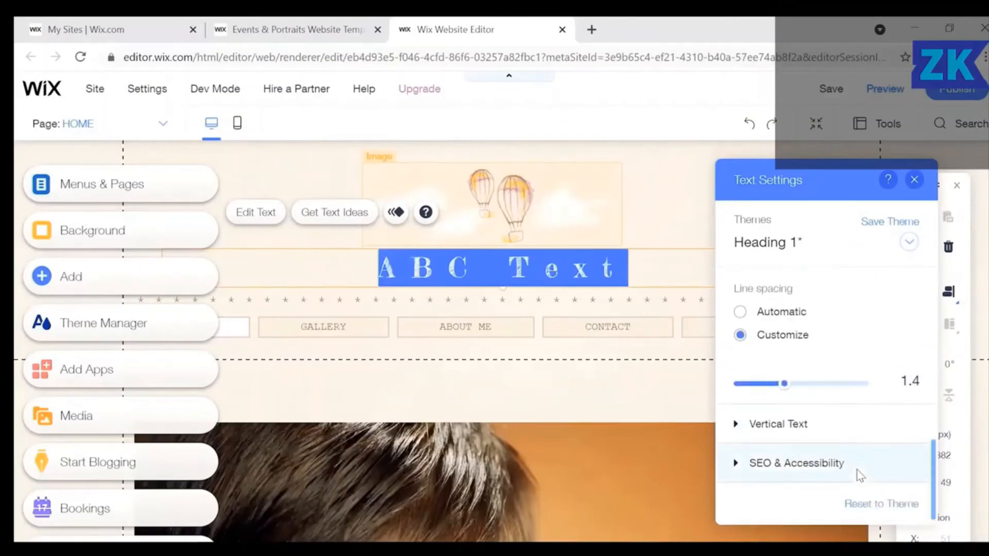
scroll(873, 276, up, 5)
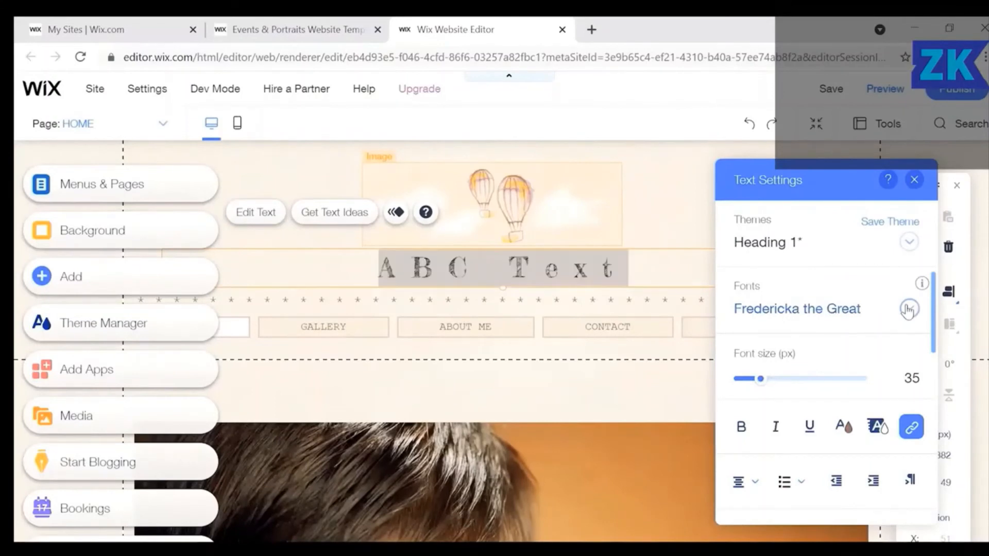
click(909, 309)
scroll(858, 412, down, 5)
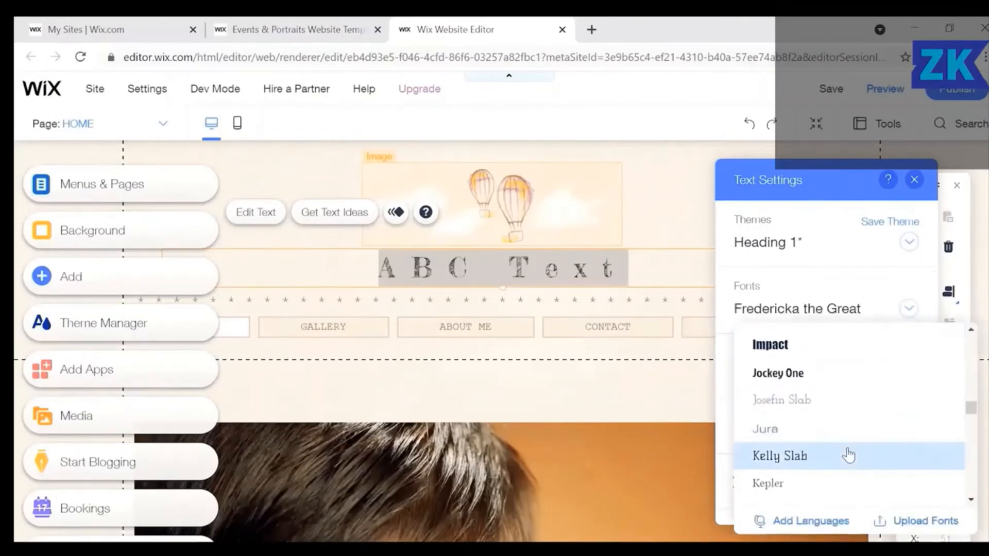
click(848, 455)
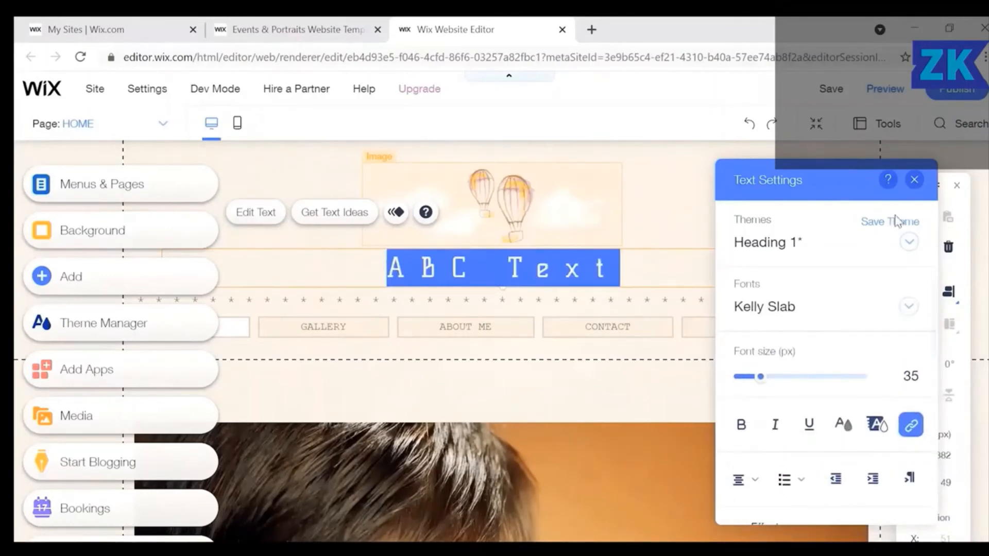
click(913, 180)
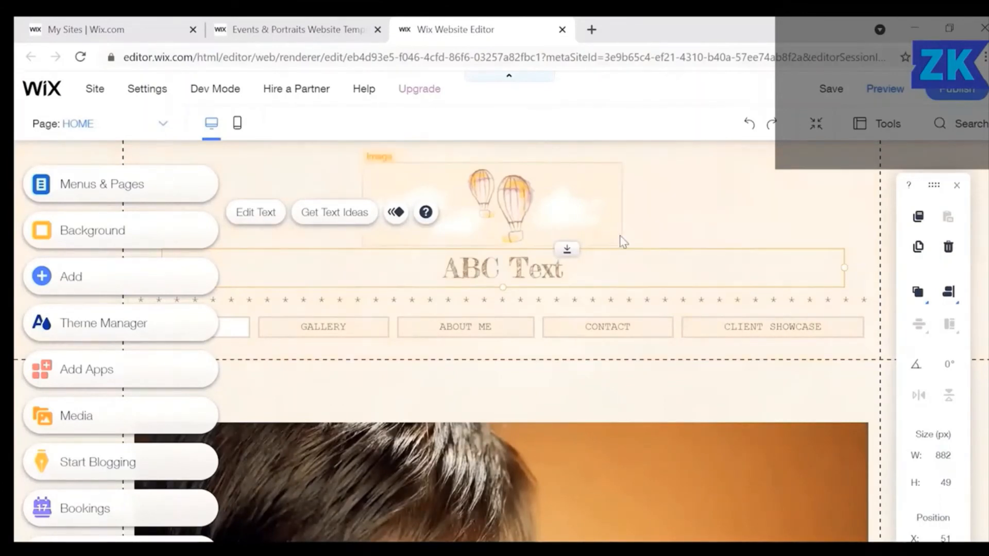
Set the 'ABC Text' heading font to Impact.
click(250, 213)
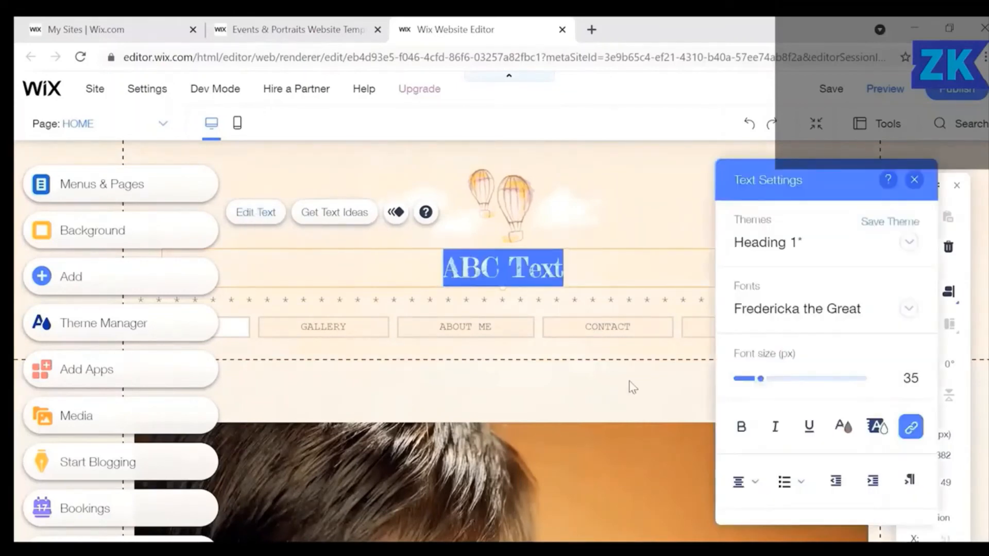
click(907, 309)
scroll(833, 495, down, 3)
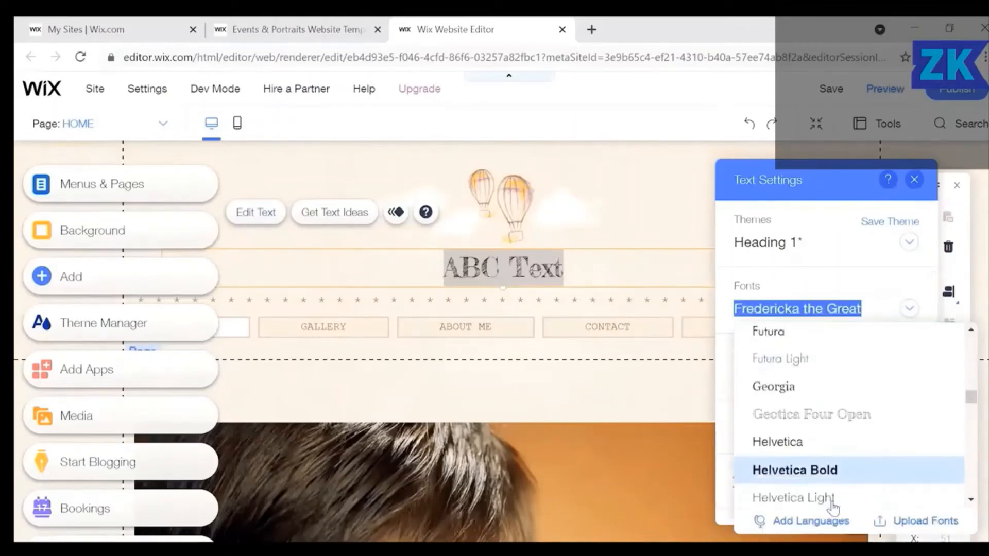
scroll(819, 494, down, 2)
click(802, 495)
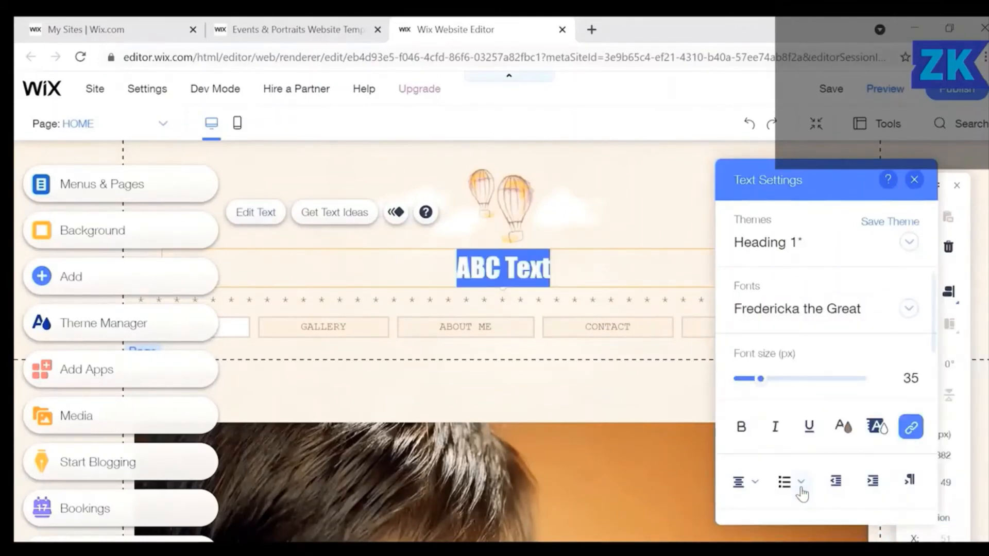
Raise the heading's letter spacing through 0.25 and 0.45 to 0.55, then close the text settings.
scroll(837, 355, down, 6)
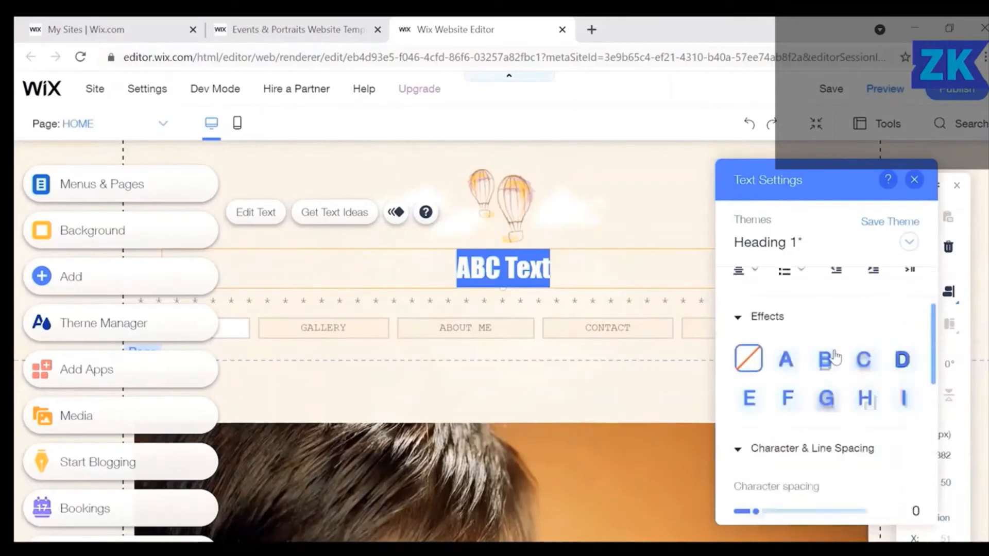
scroll(836, 355, up, 3)
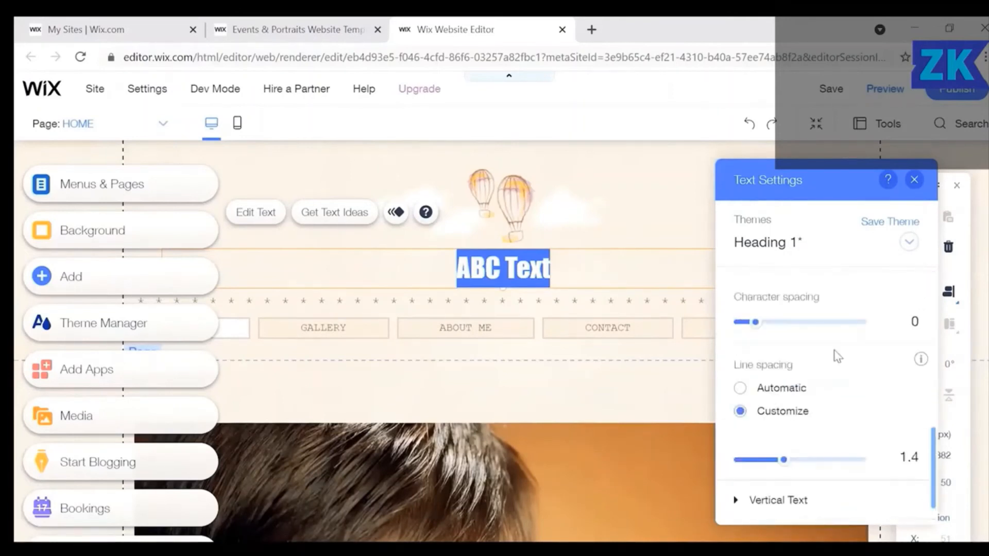
click(791, 392)
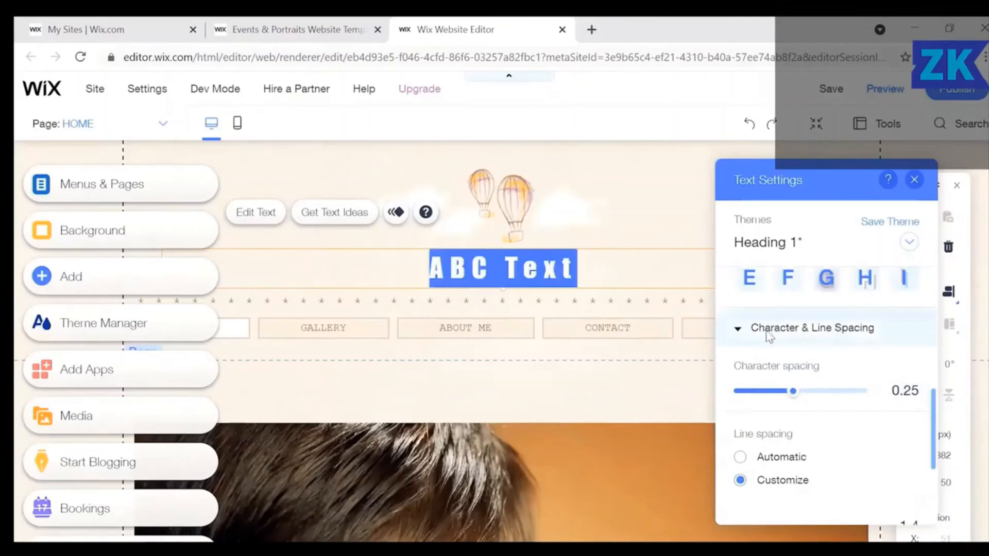
click(822, 395)
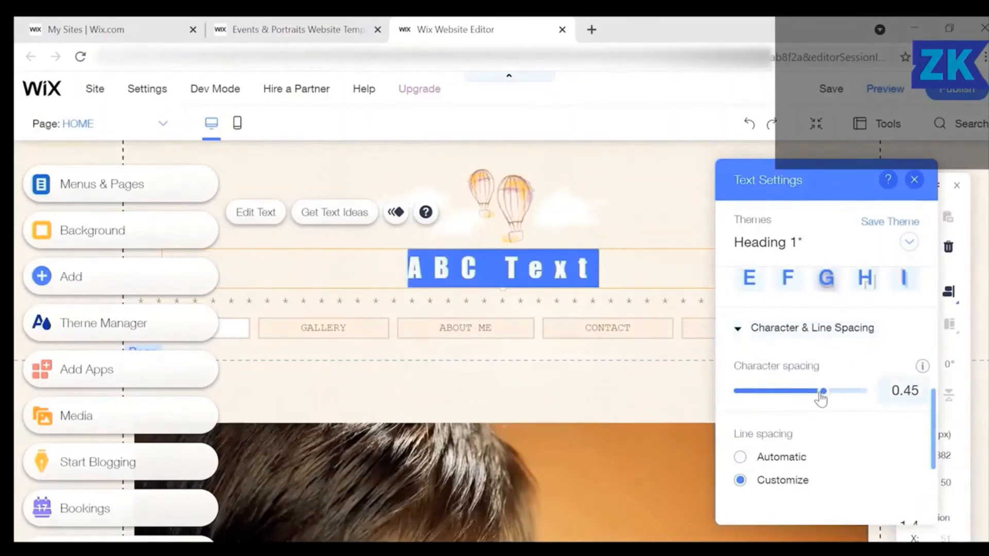
click(837, 393)
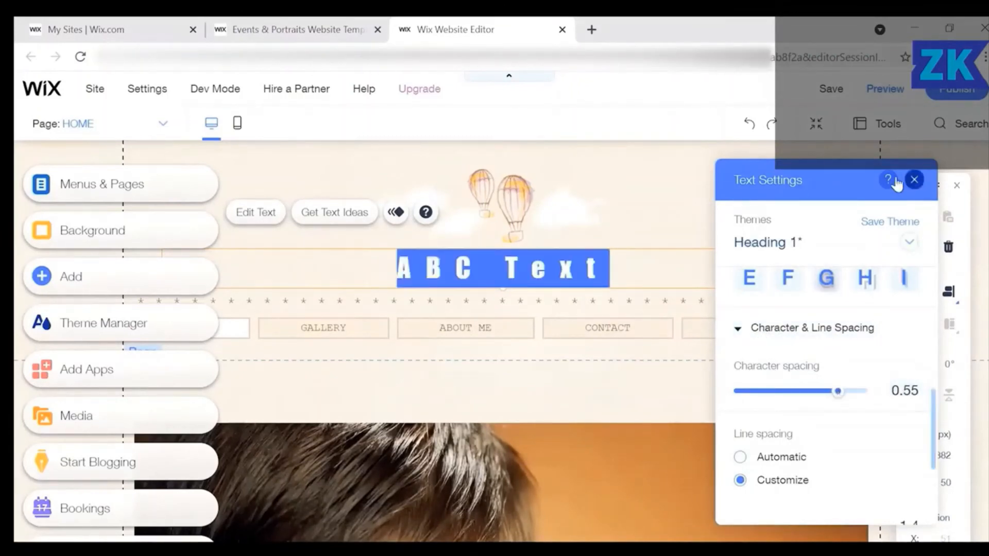
click(915, 180)
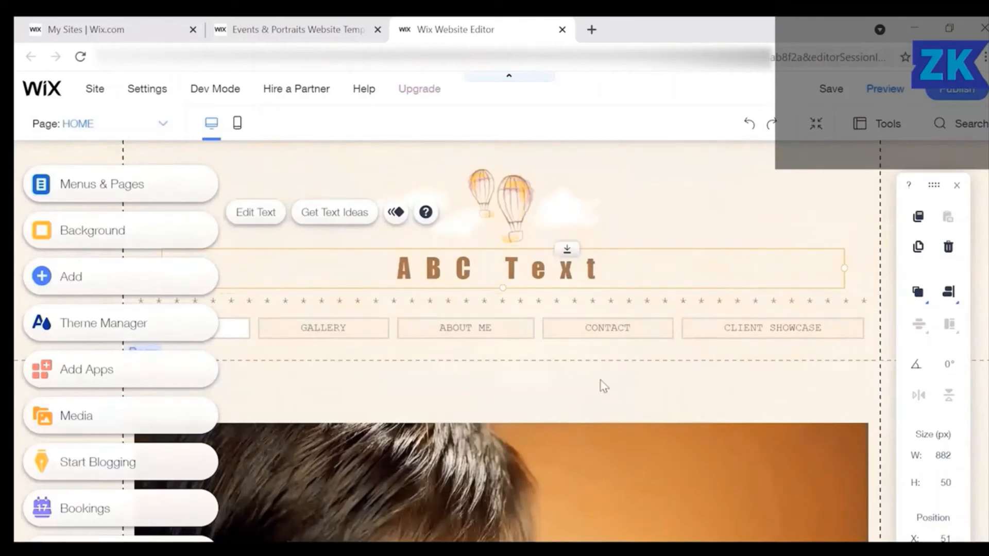
scroll(602, 383, down, 5)
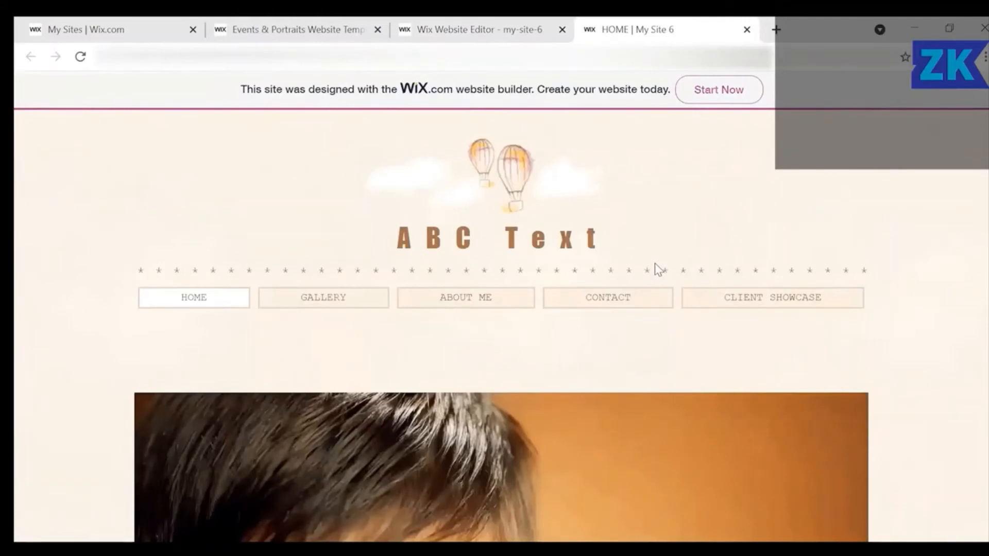
Scroll through the published My Site 6 homepage.
scroll(654, 264, down, 5)
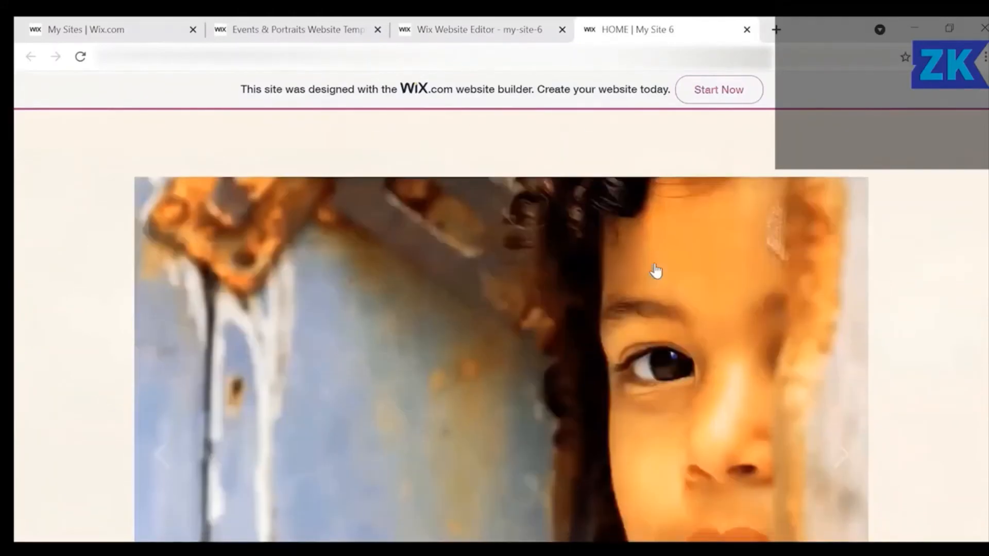
scroll(655, 271, down, 2)
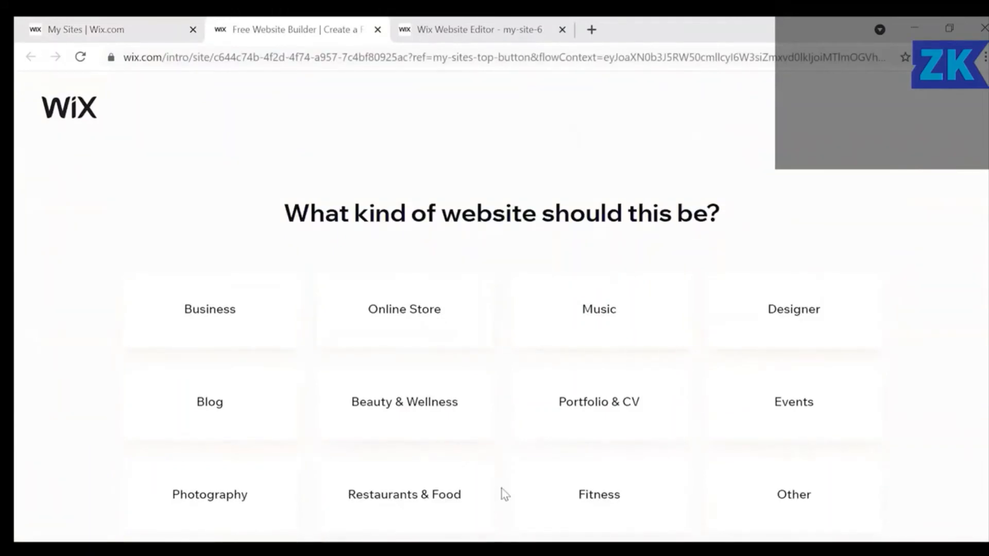
Pick Restaurants & Food, choose a ready-made template, and open Asian Restaurant for editing.
click(434, 497)
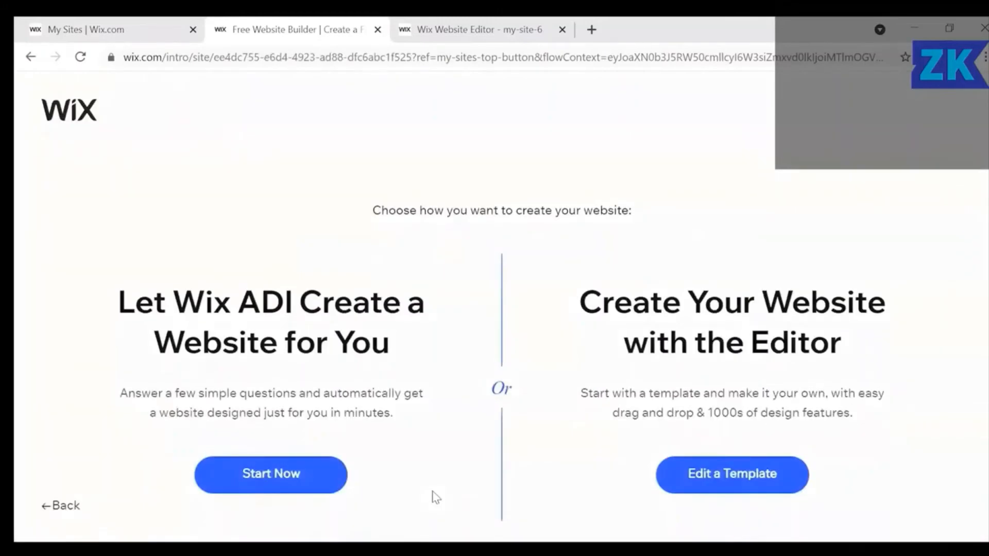
click(749, 482)
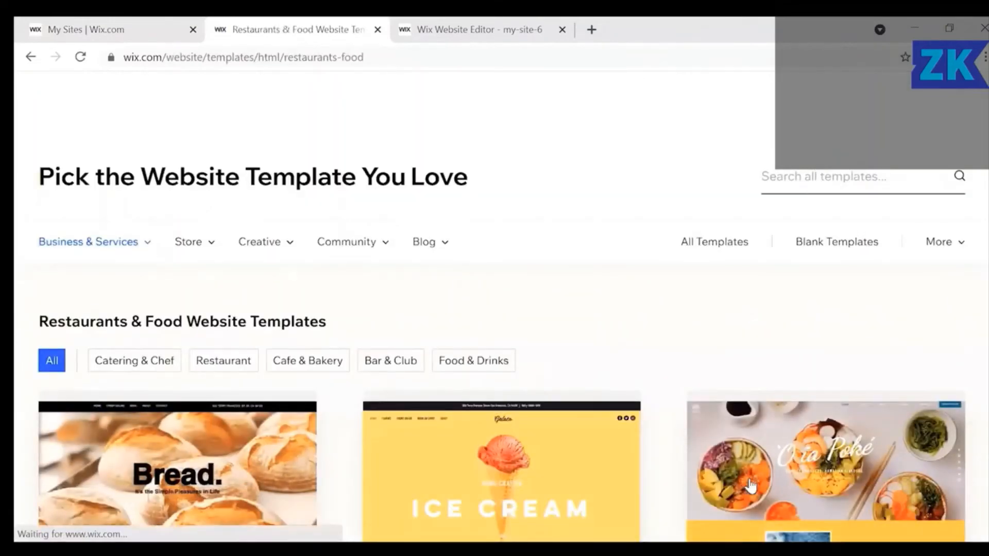
scroll(750, 484, down, 10)
scroll(750, 484, down, 10)
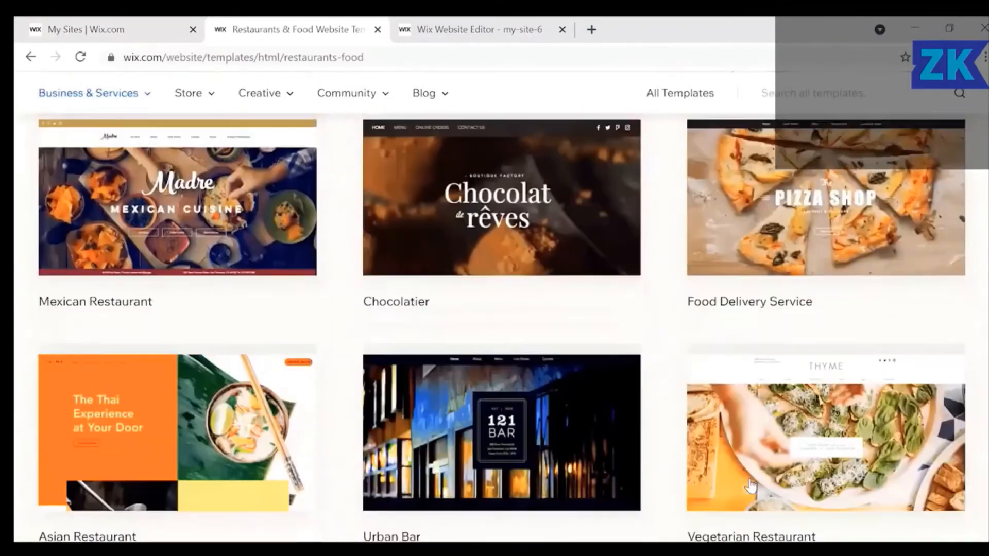
scroll(751, 484, up, 3)
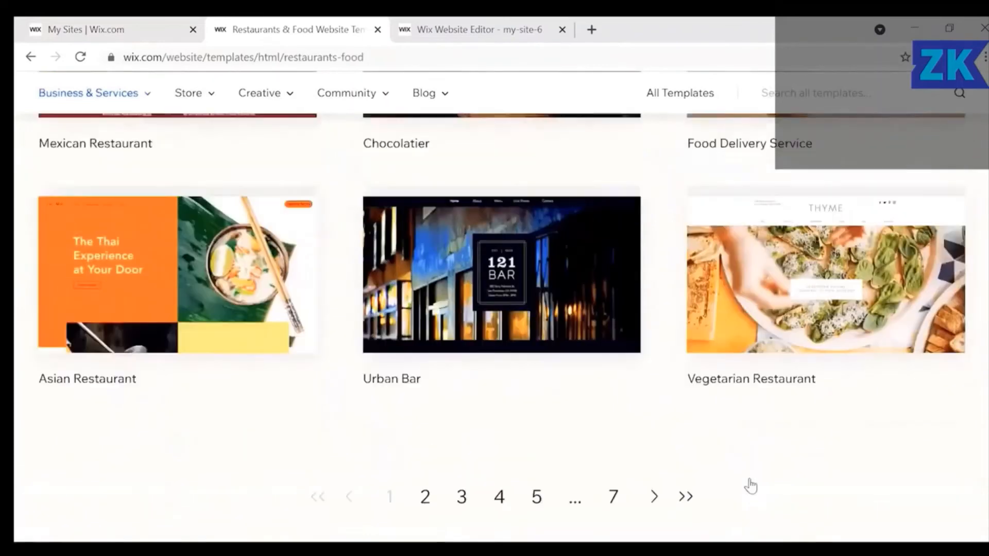
mouse_move(161, 331)
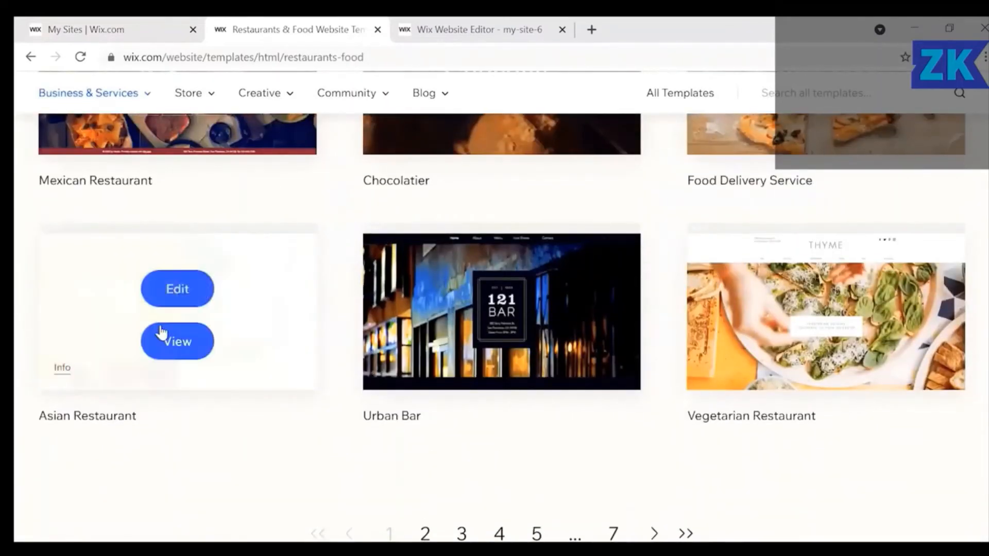
click(172, 293)
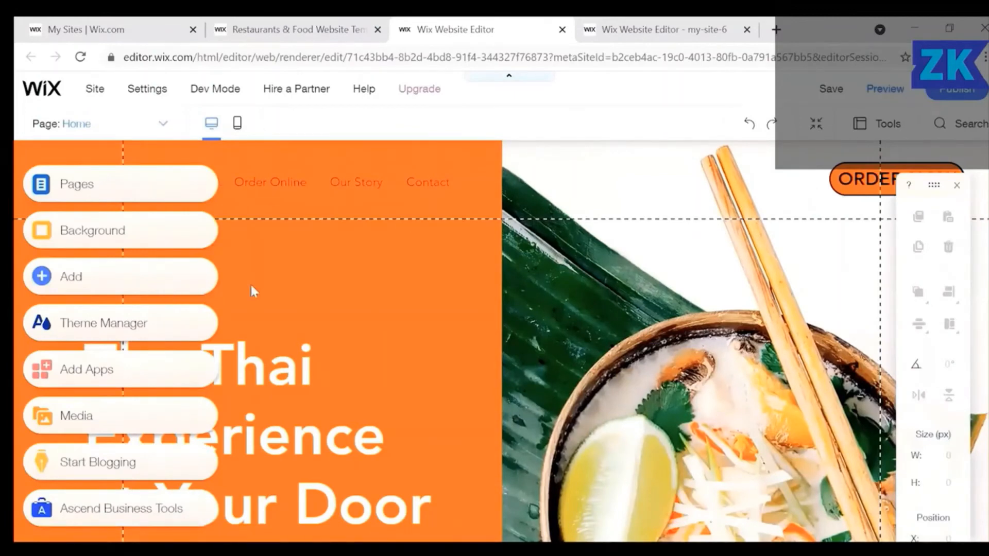
Scroll the Thai restaurant template to the footer and select the blue 'Order in a Click' strip.
scroll(353, 311, down, 3)
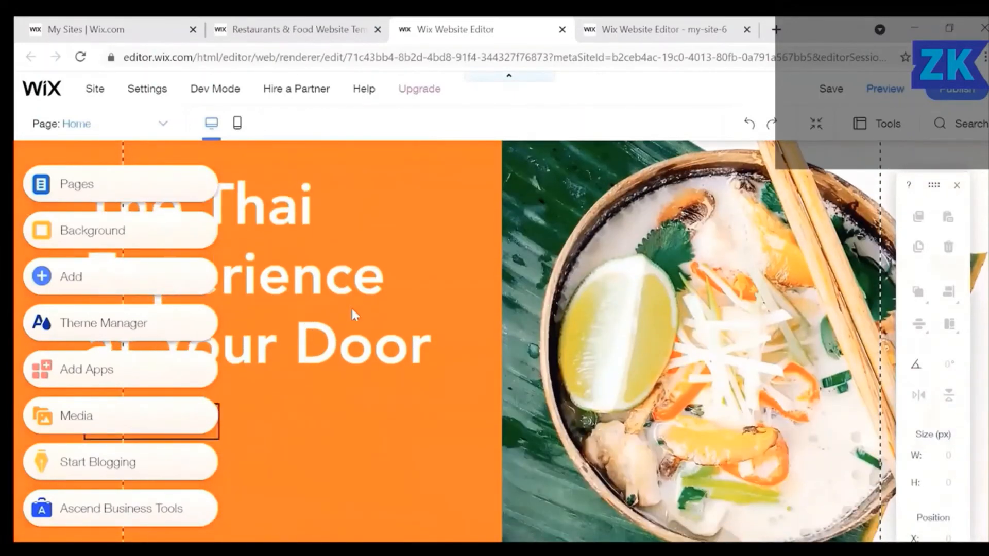
scroll(351, 308, down, 5)
scroll(351, 308, down, 3)
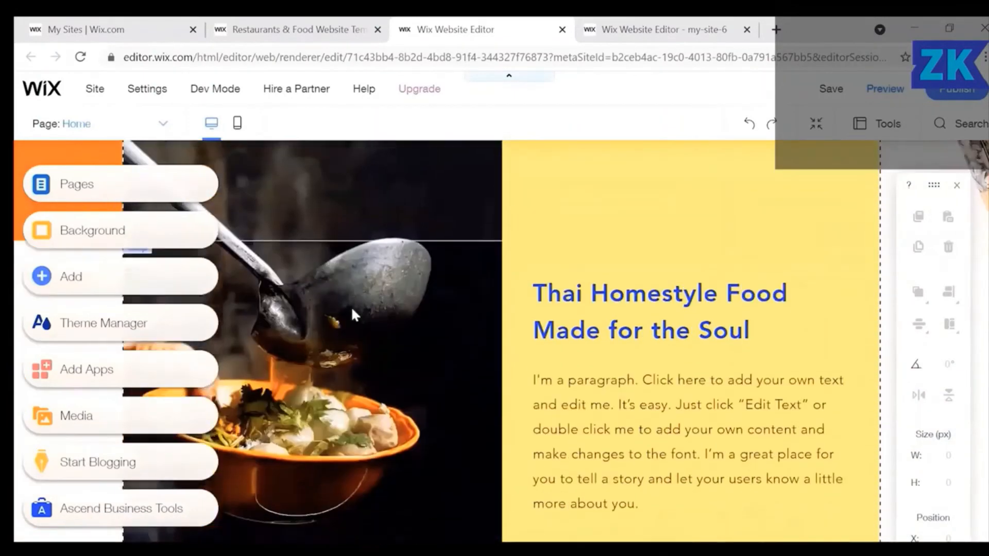
scroll(352, 311, down, 7)
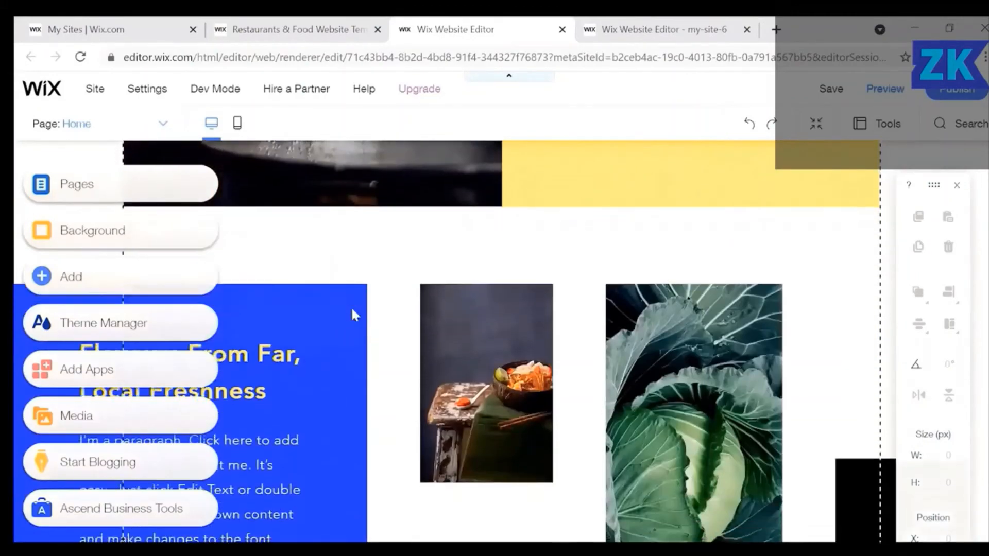
scroll(351, 309, down, 20)
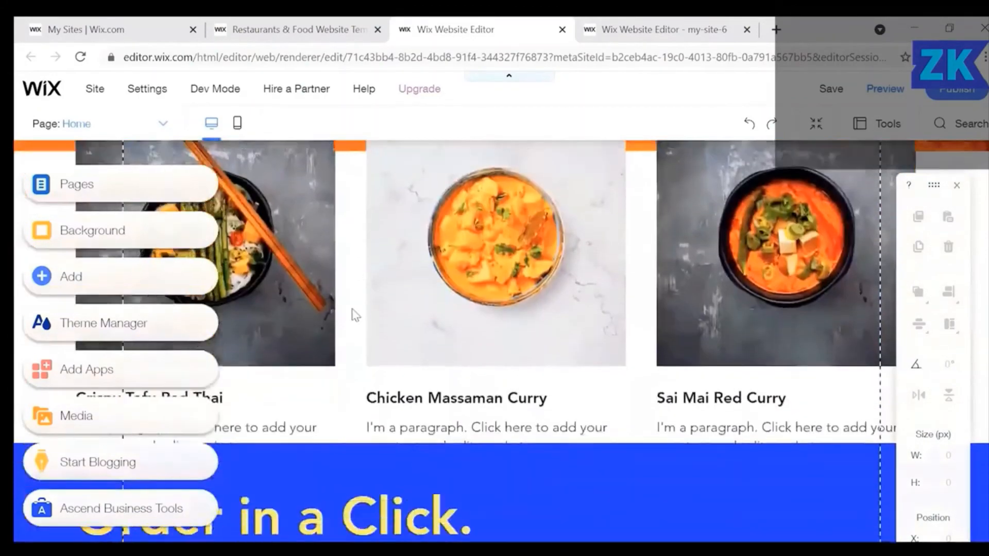
scroll(353, 314, down, 15)
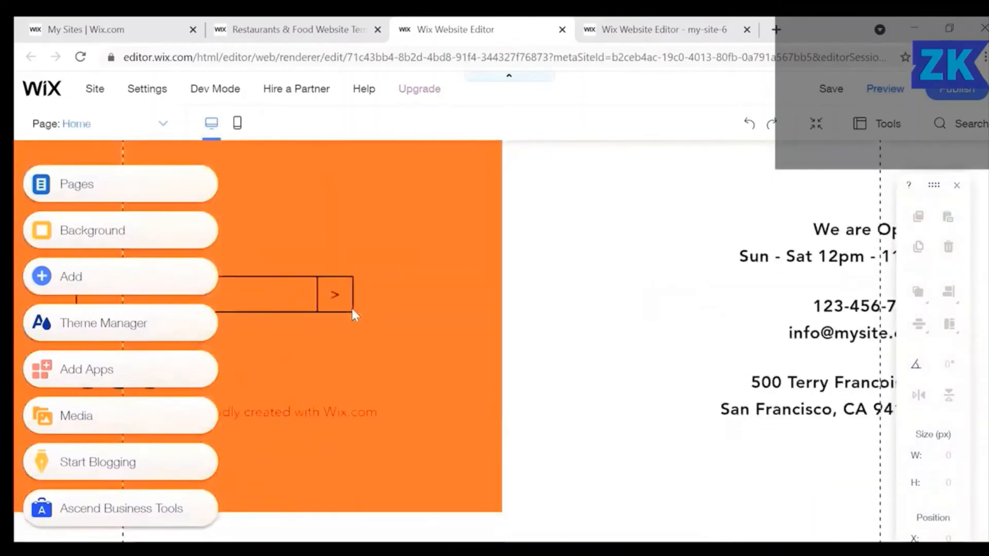
scroll(351, 308, up, 20)
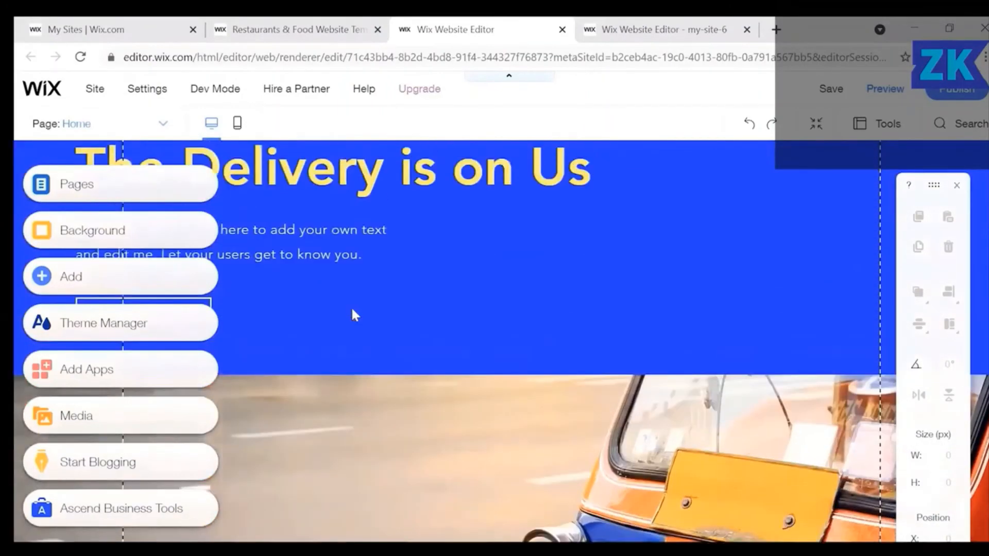
scroll(354, 313, down, 10)
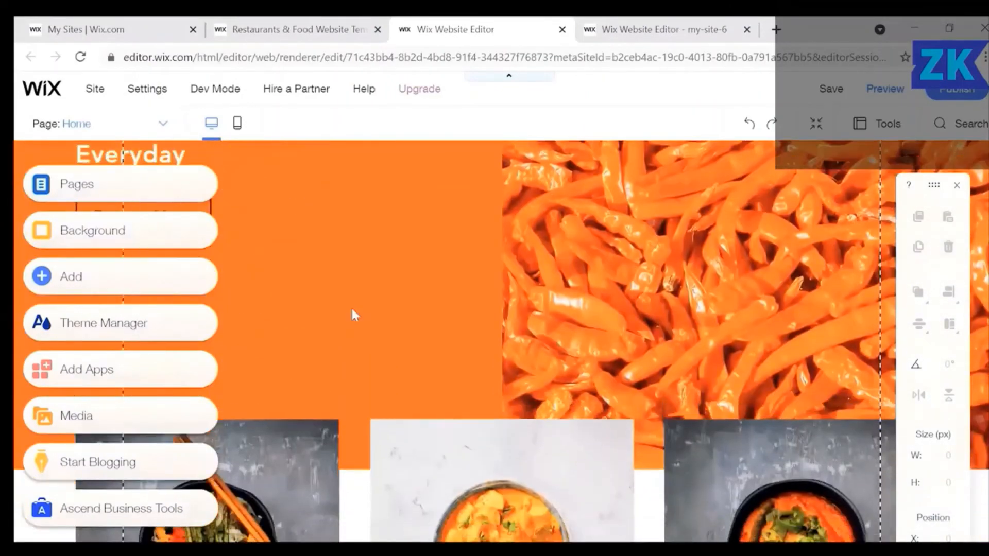
scroll(352, 310, down, 6)
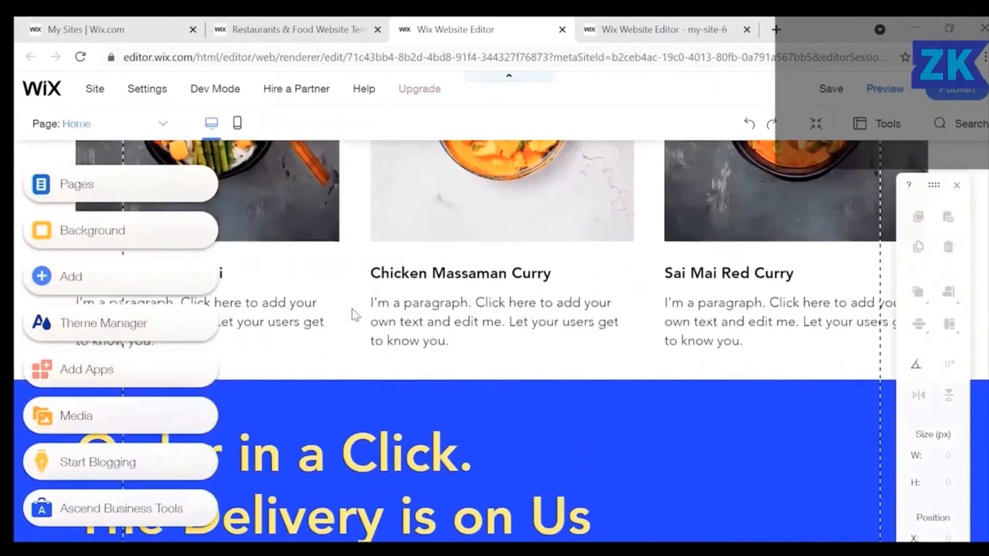
scroll(353, 314, down, 3)
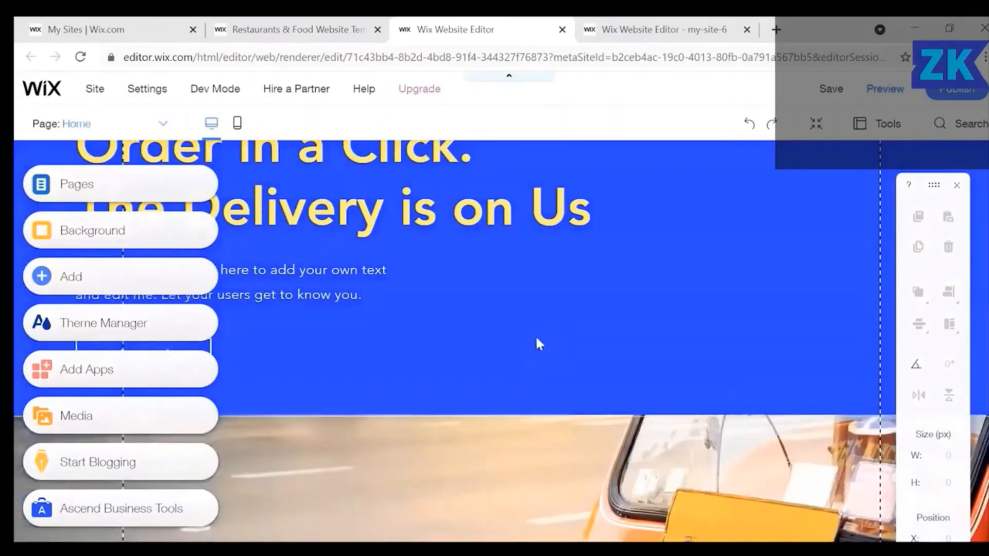
click(536, 338)
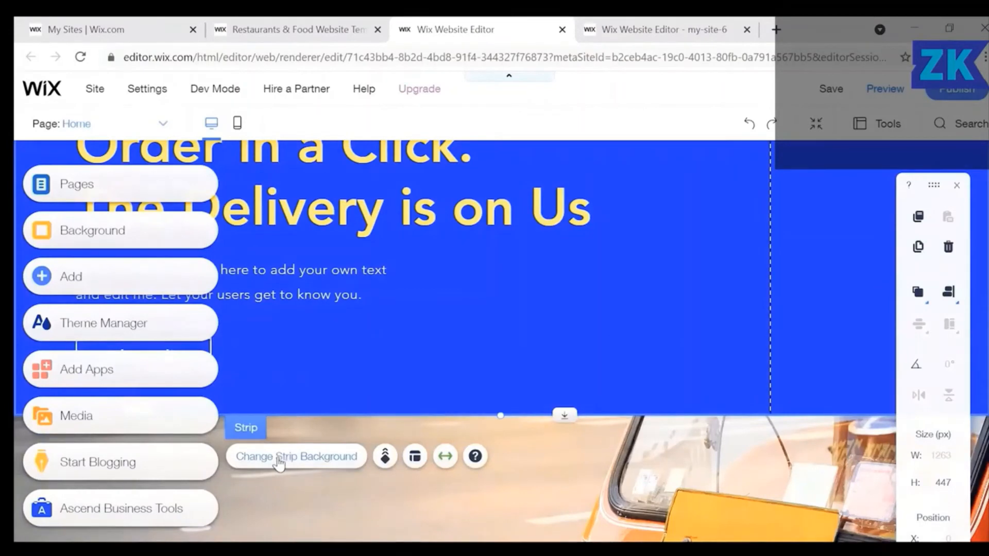
Try black, grey, white and light pink as the strip's background colour.
click(279, 462)
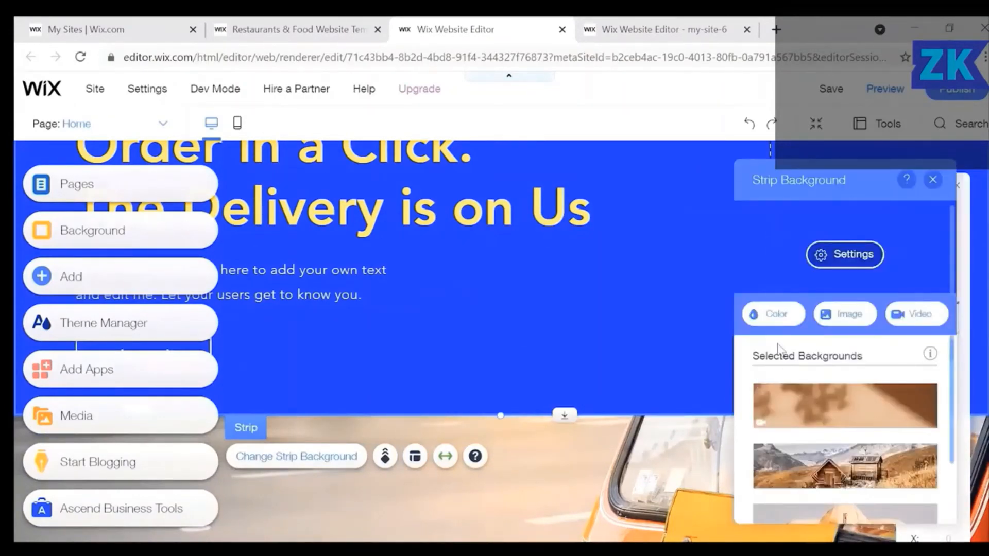
click(764, 322)
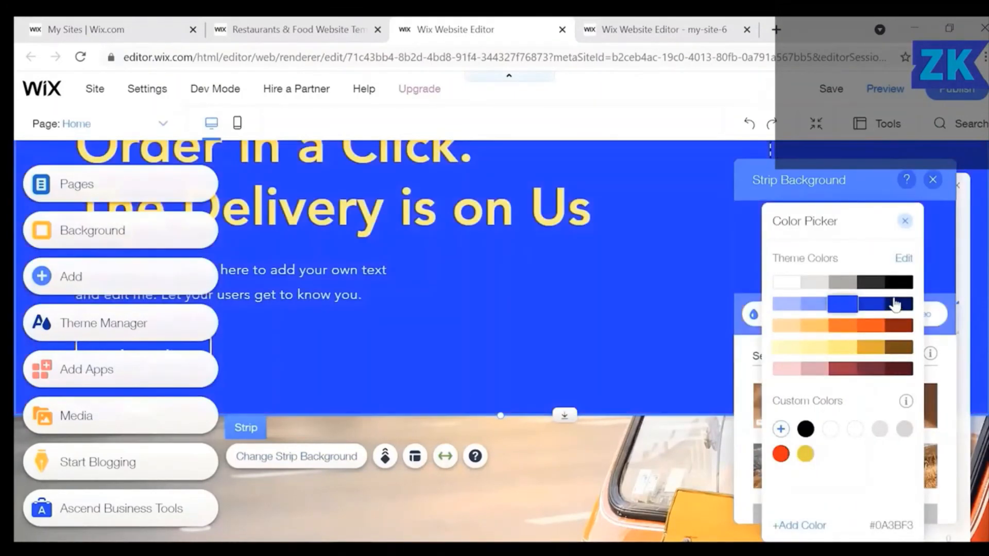
click(892, 288)
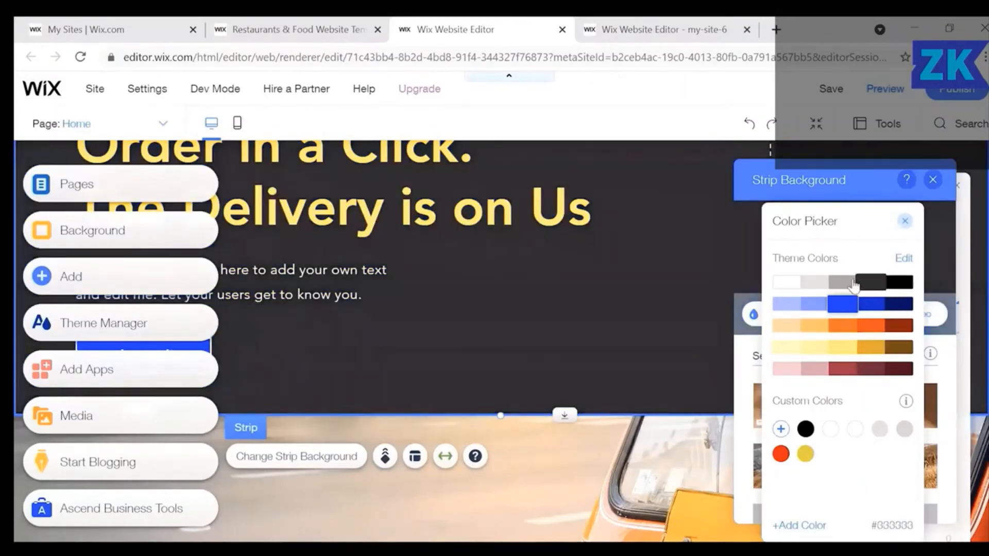
click(842, 284)
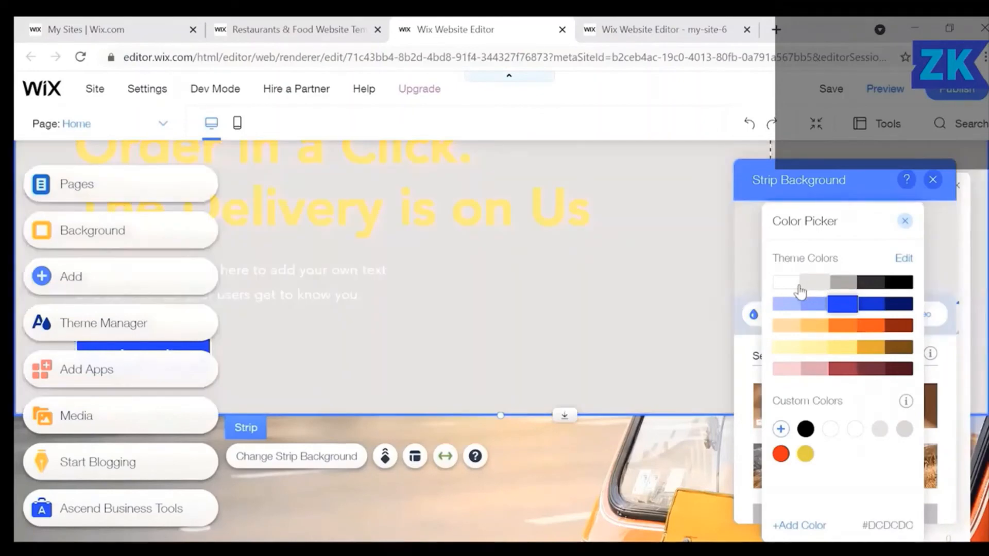
click(786, 290)
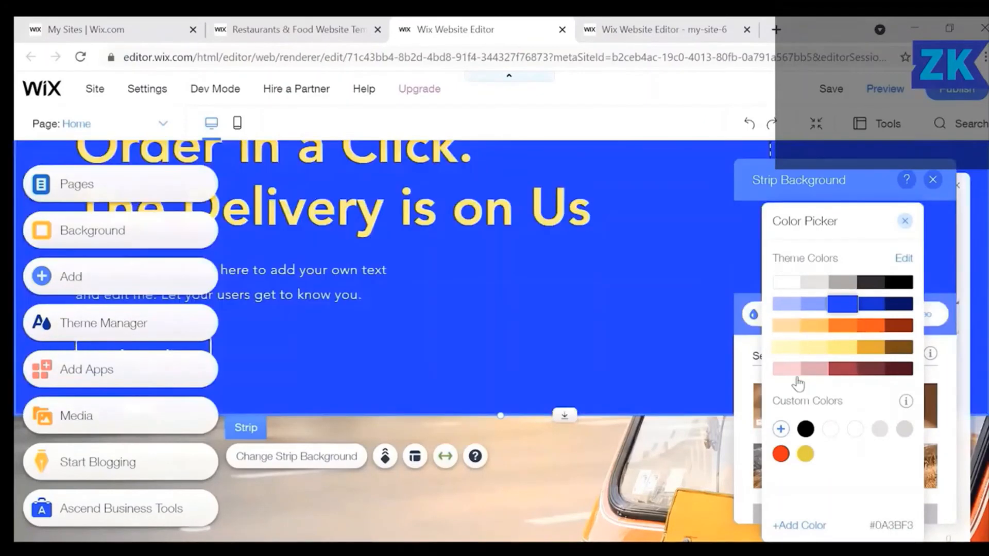
click(792, 370)
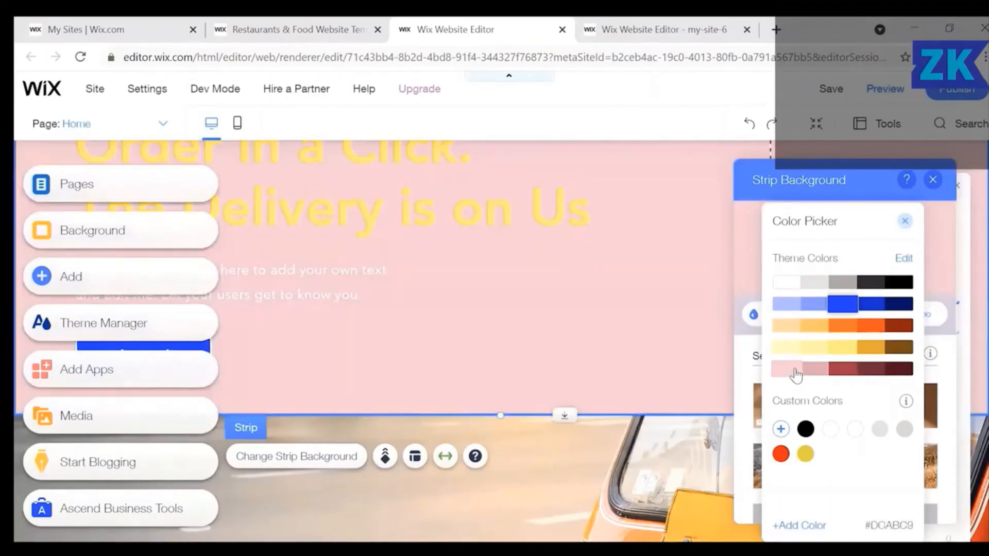
Compare pink and dark red swatches, settle on maroon #521139, and close the background panels.
click(820, 369)
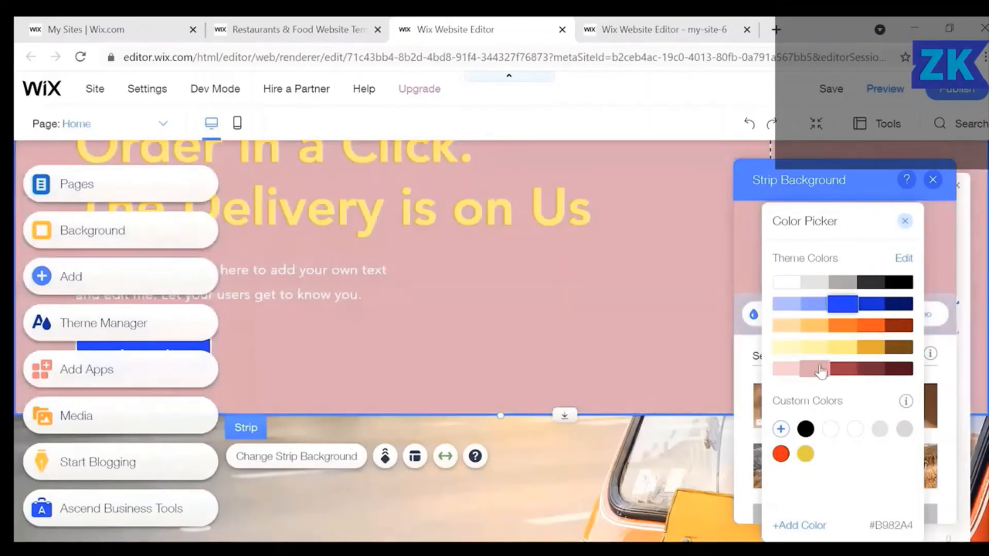
click(839, 369)
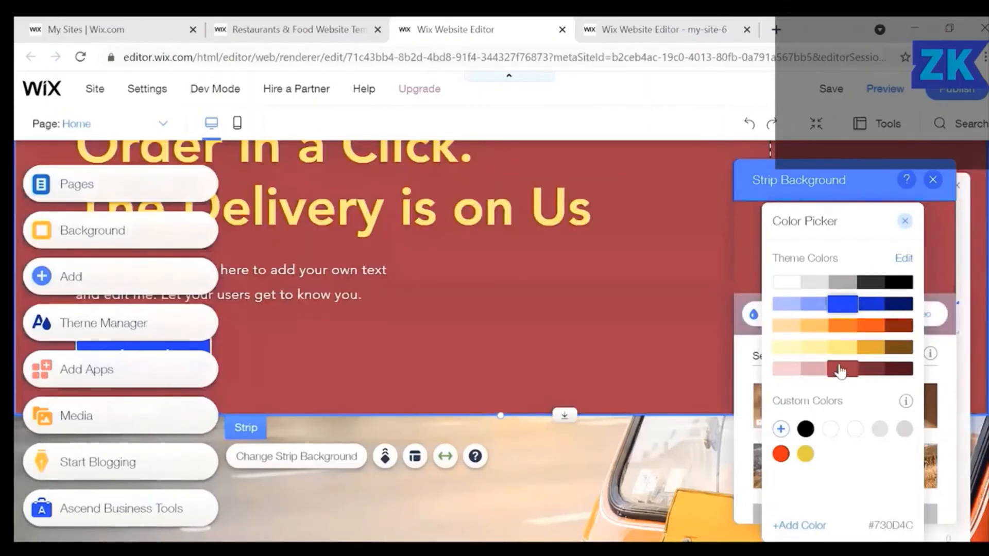
click(811, 370)
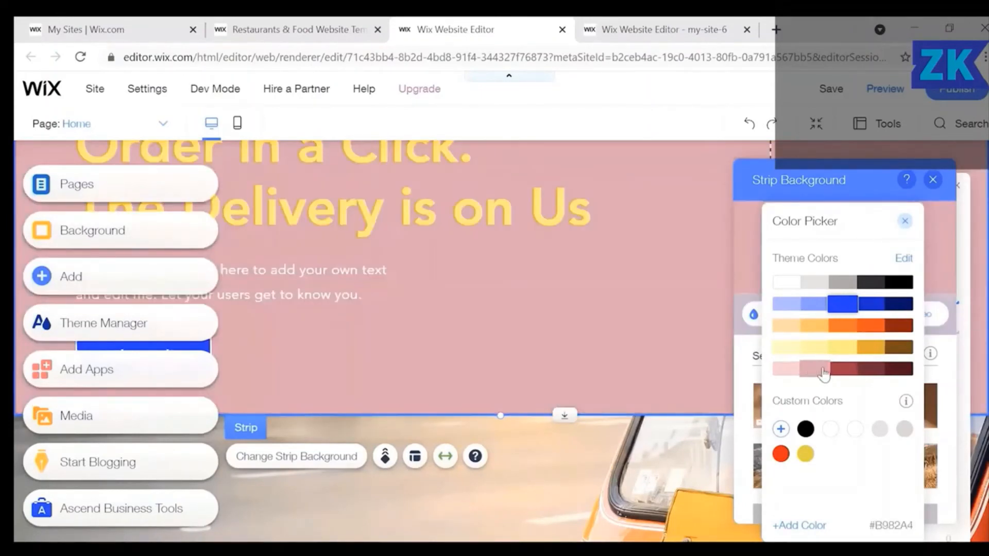
click(844, 370)
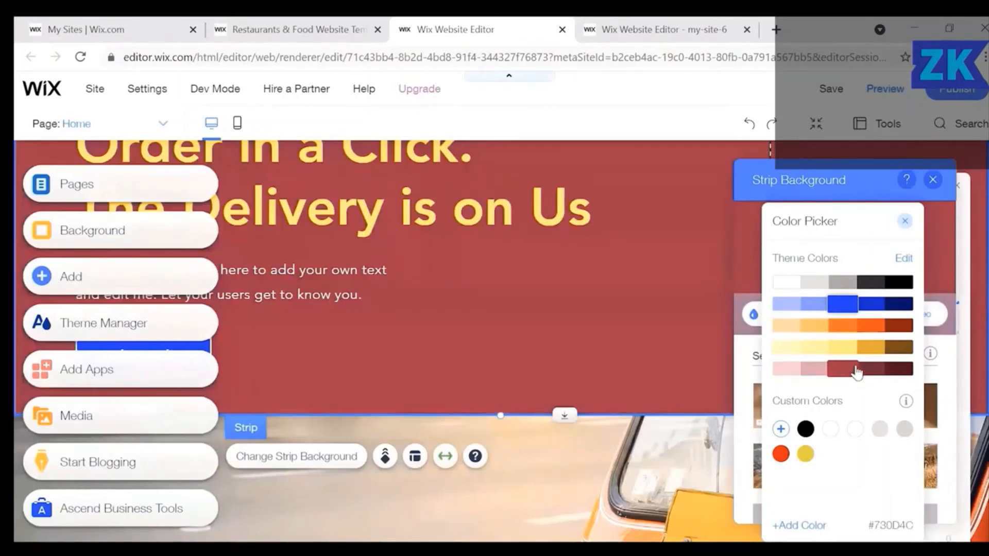
click(870, 371)
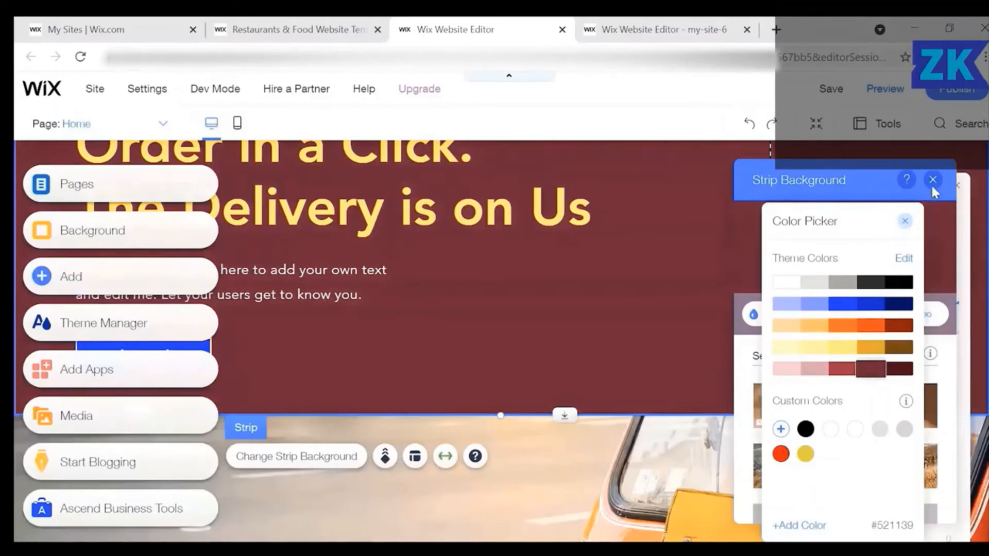
click(905, 224)
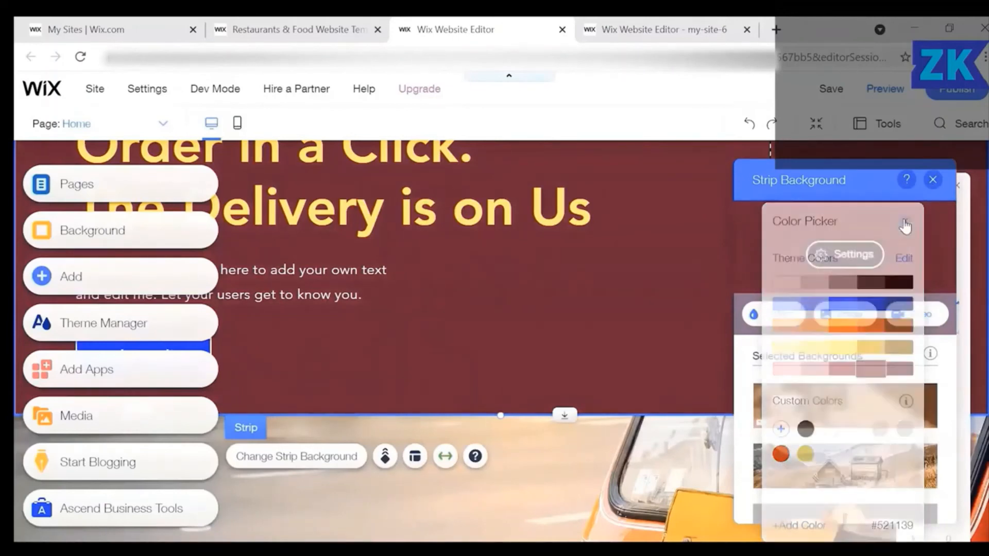
click(932, 186)
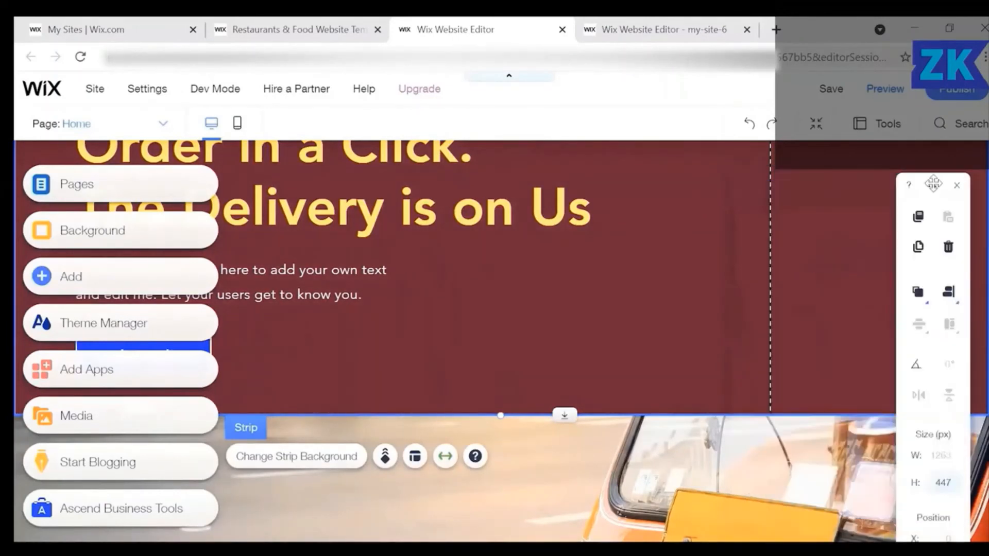
Scroll through the live Sai Mai restaurant site to check the maroon 'Order in a Click' section.
scroll(685, 232, up, 4)
scroll(687, 239, down, 3)
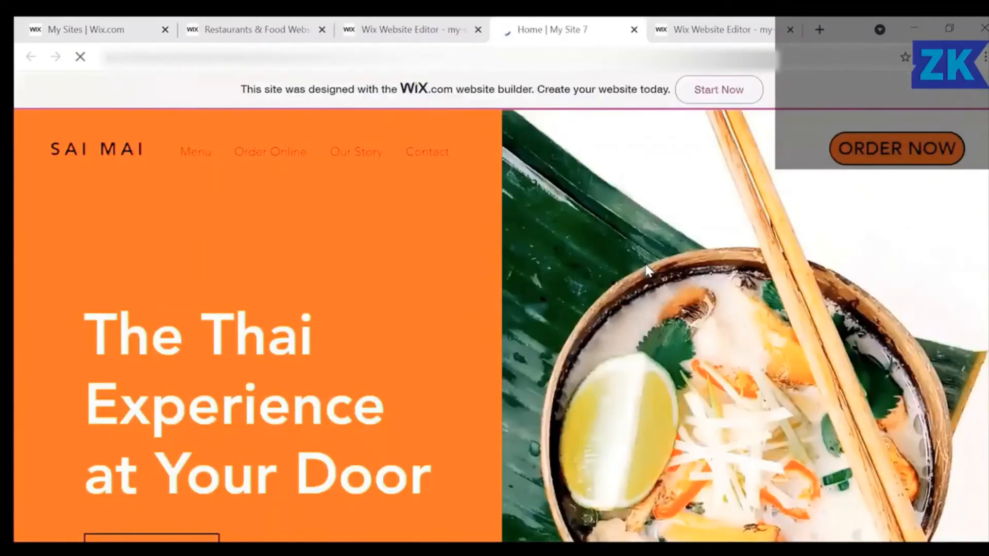
scroll(646, 265, down, 3)
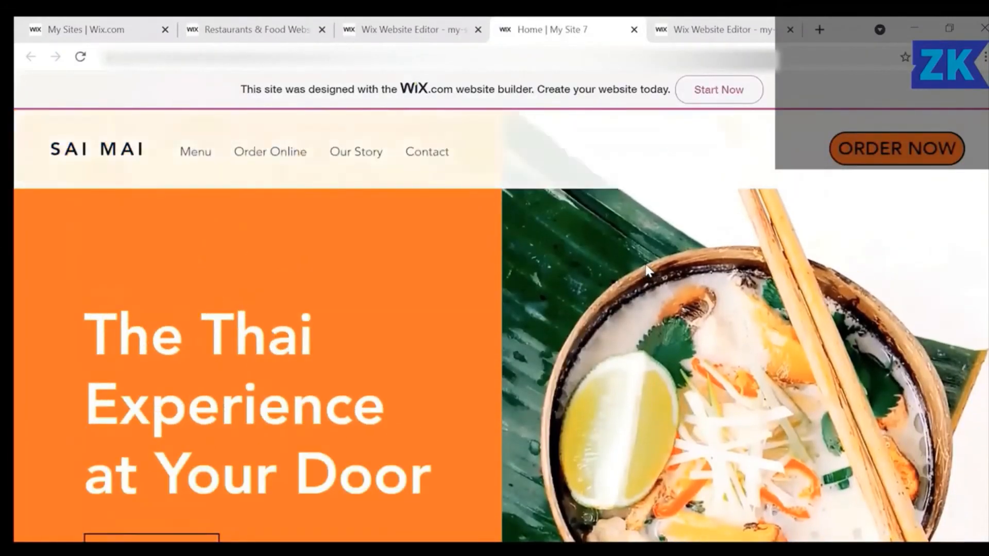
scroll(644, 264, down, 5)
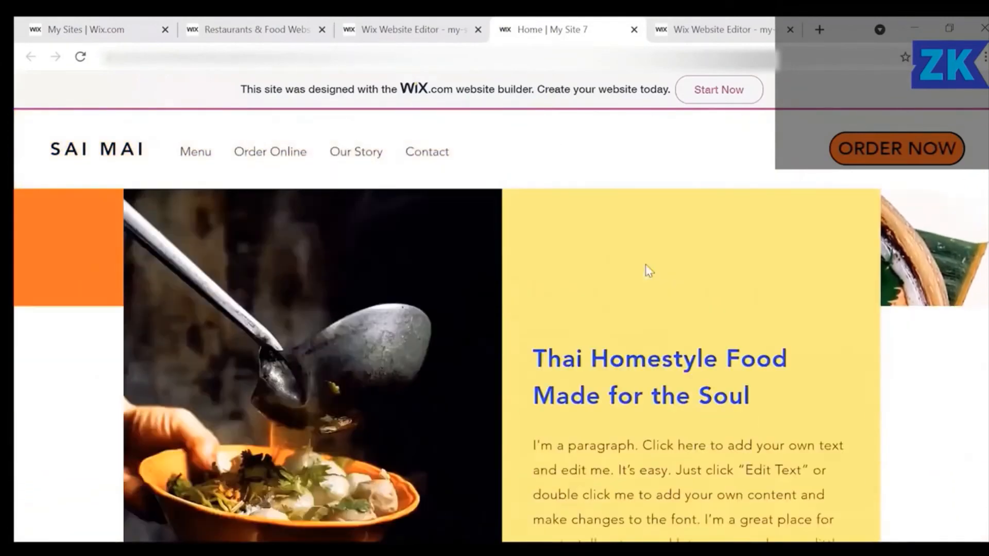
scroll(645, 264, down, 10)
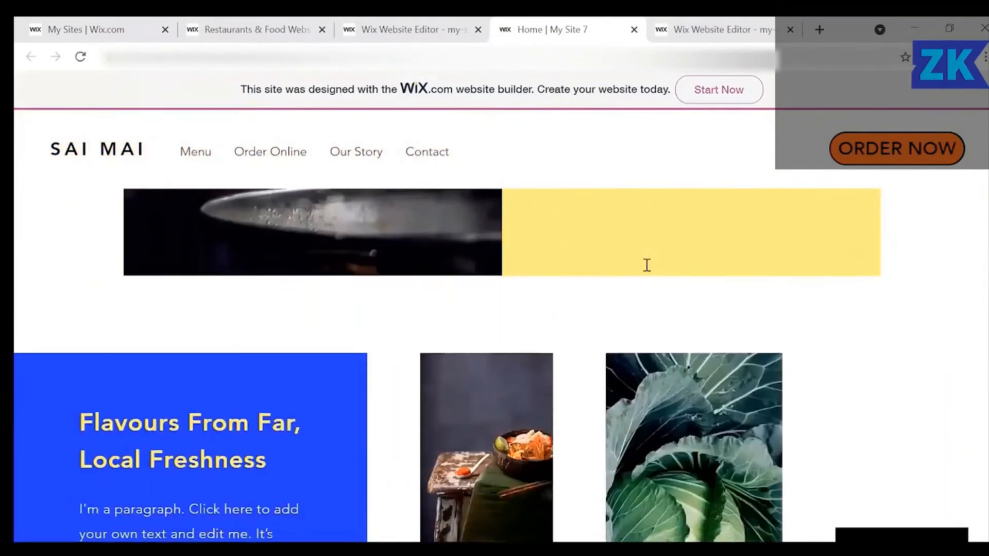
scroll(645, 269, down, 15)
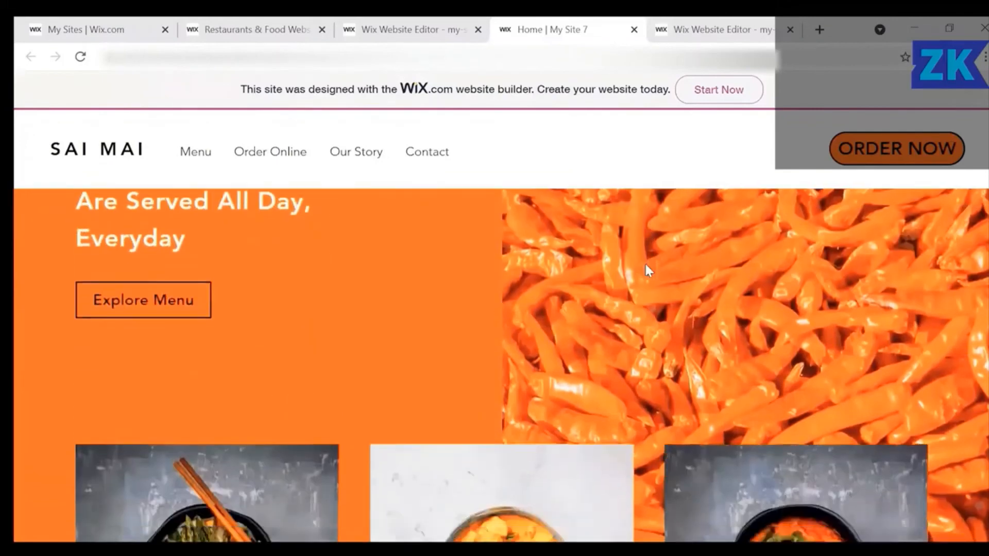
scroll(649, 270, down, 4)
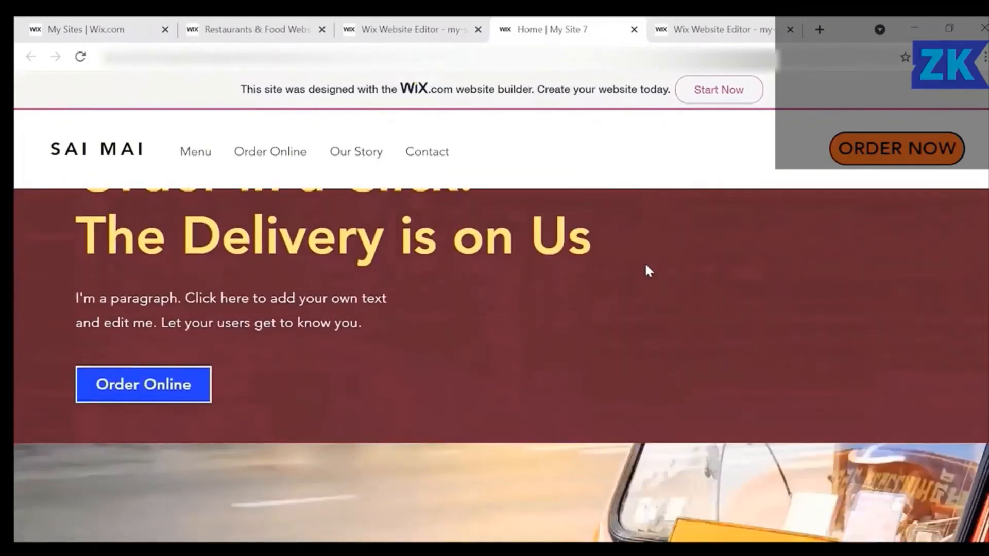
scroll(649, 270, up, 4)
scroll(649, 270, down, 2)
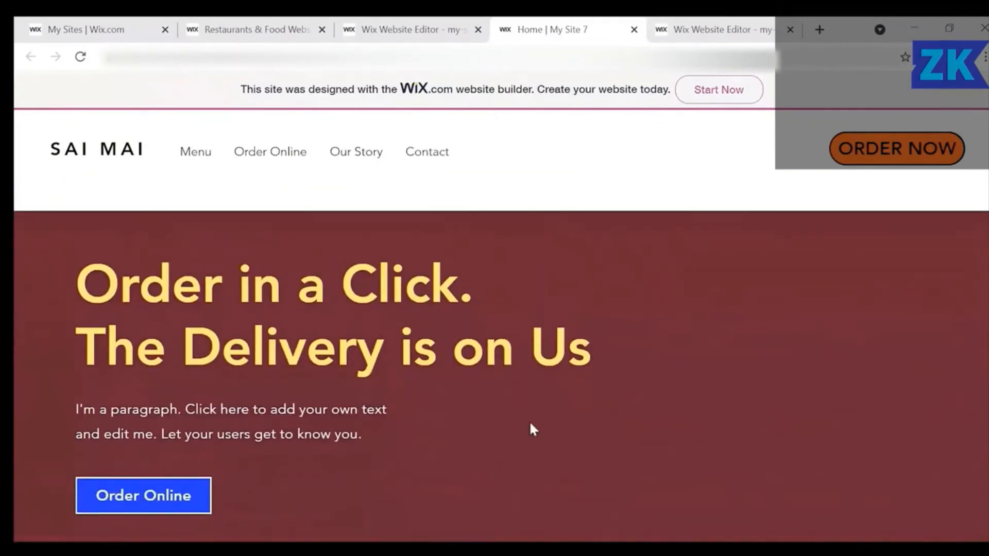
scroll(690, 451, down, 12)
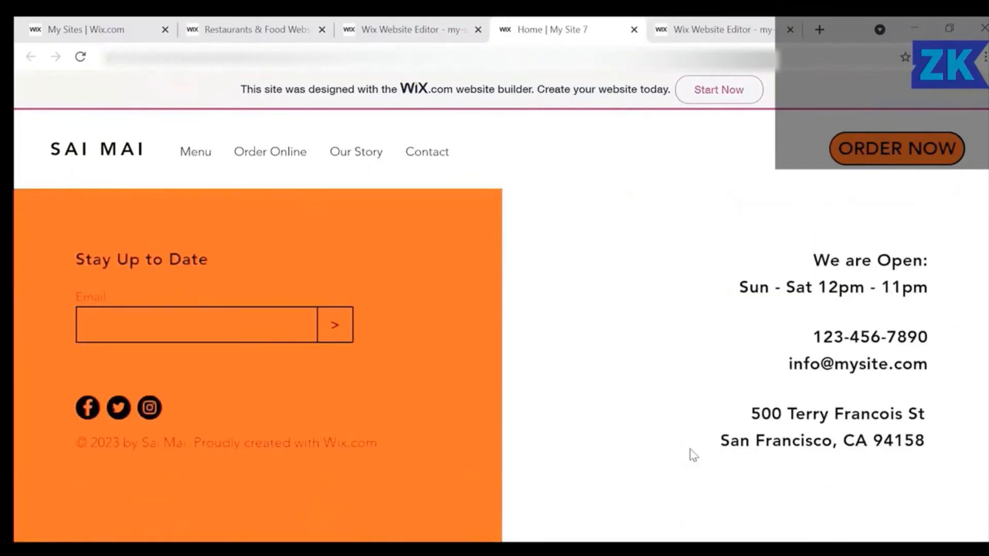
scroll(690, 450, up, 12)
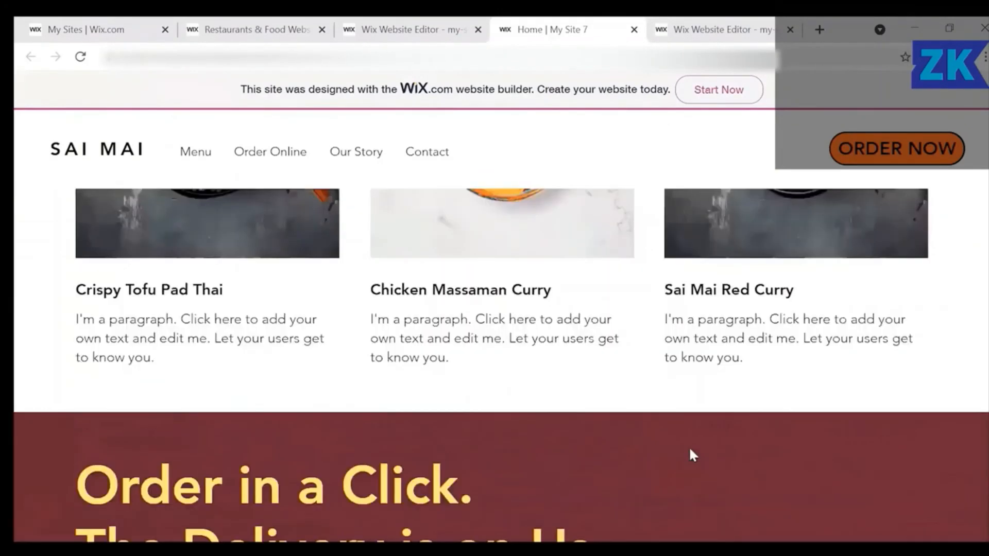
scroll(690, 450, up, 7)
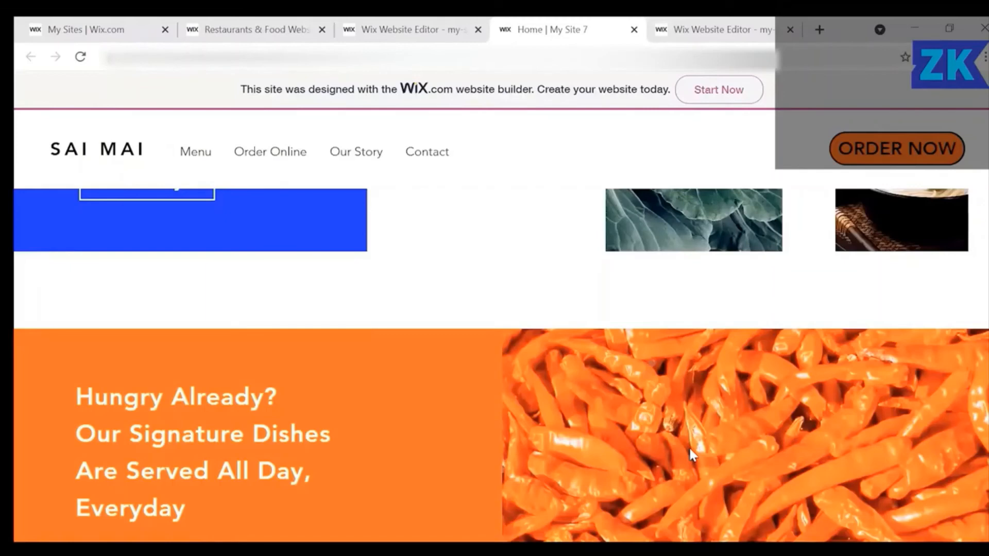
scroll(690, 452, up, 8)
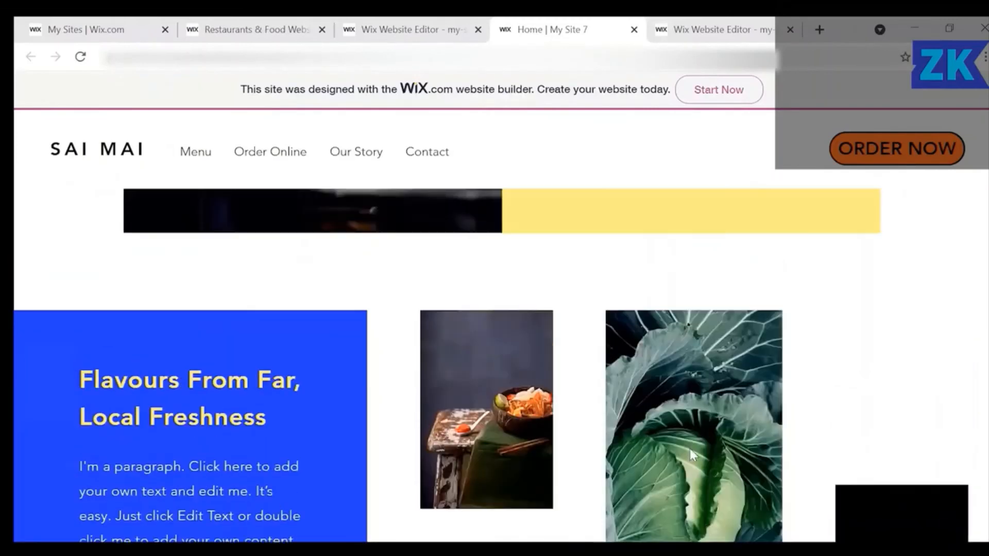
scroll(690, 452, up, 6)
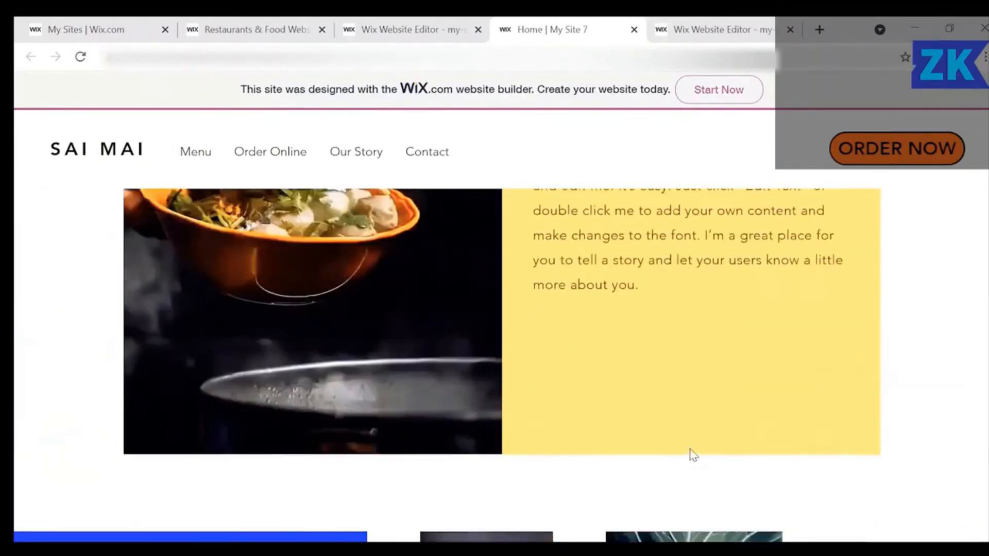
scroll(690, 448, down, 2)
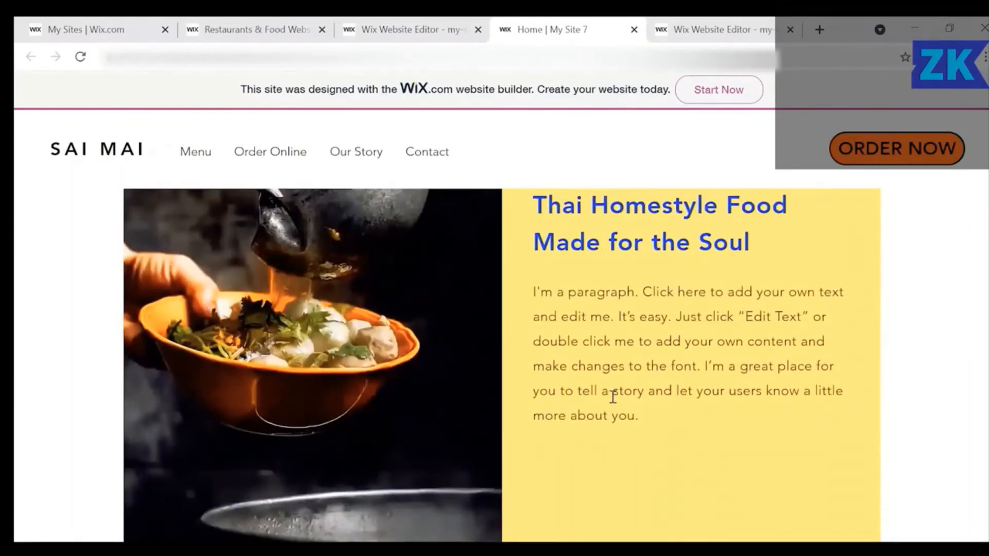
scroll(613, 396, up, 5)
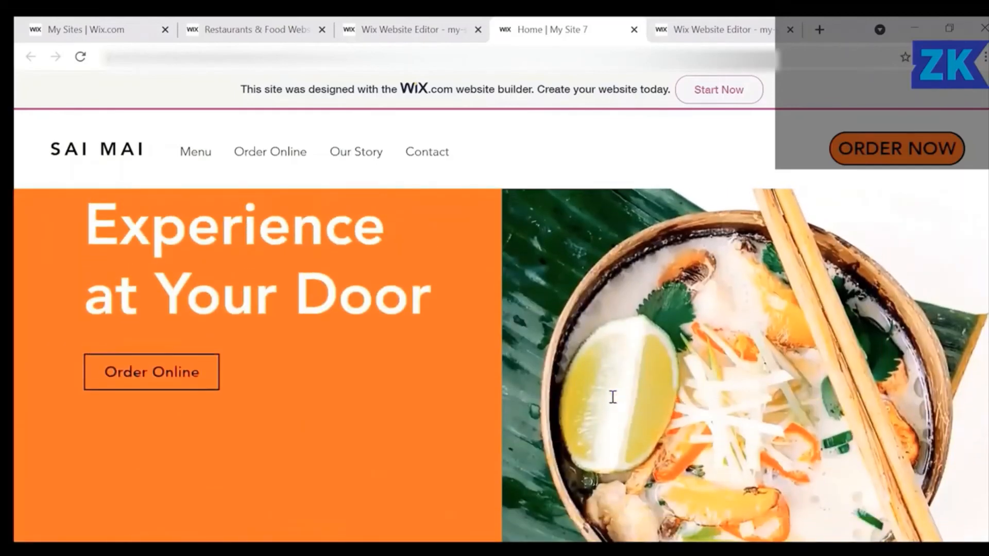
scroll(612, 402, up, 3)
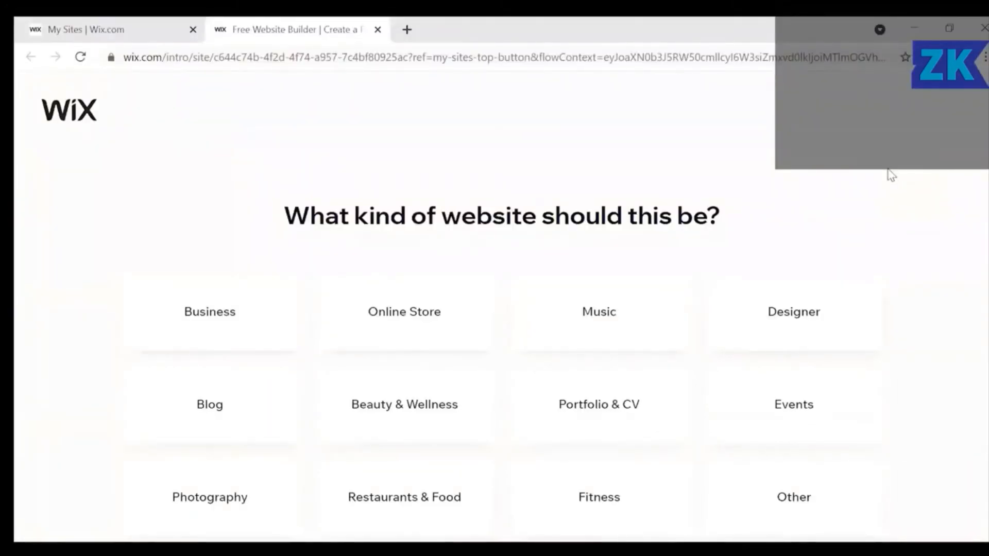
Choose Fitness as the website kind and let Wix ADI create the site.
click(663, 494)
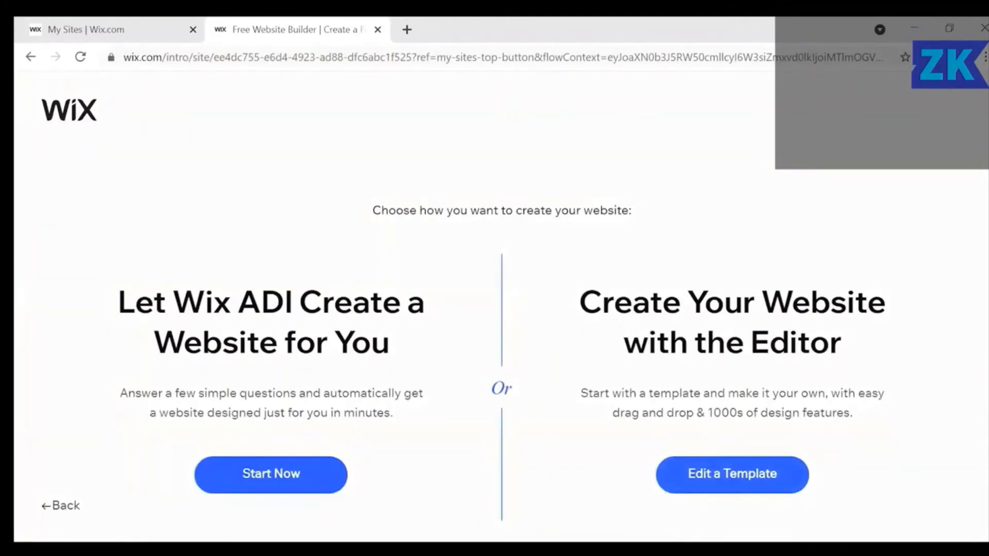
click(283, 475)
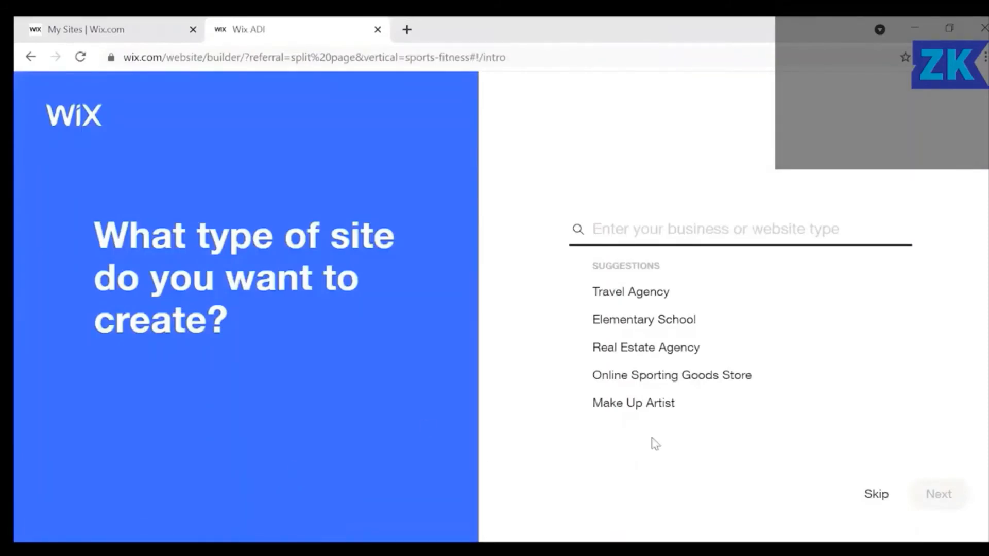
Pick Make Up Artist Portfolio as the site type and accept the suggested features.
click(634, 410)
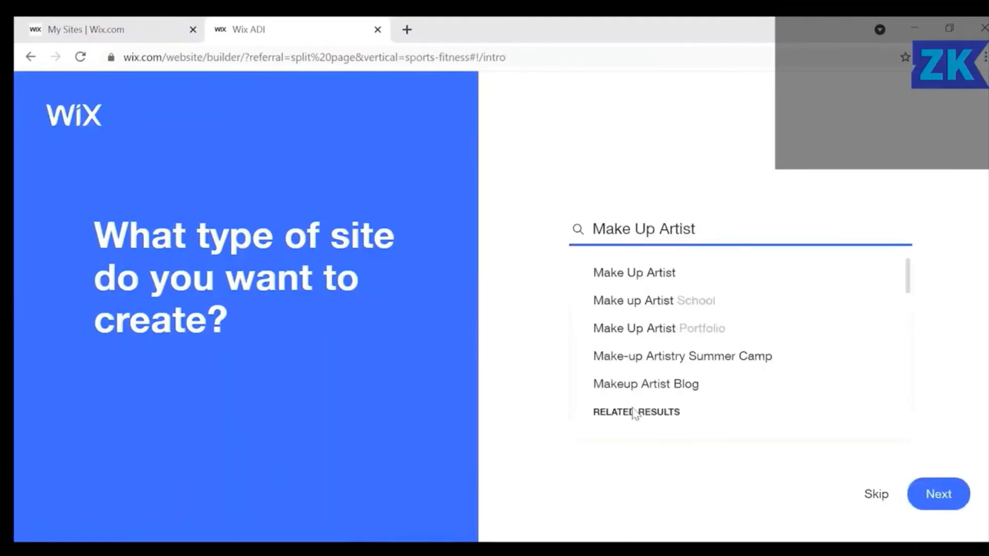
click(679, 330)
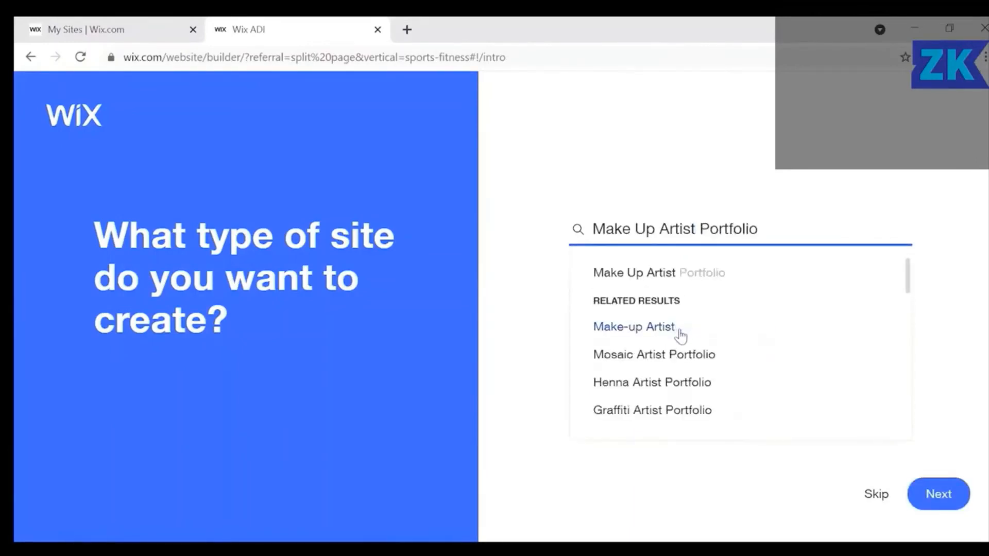
click(941, 506)
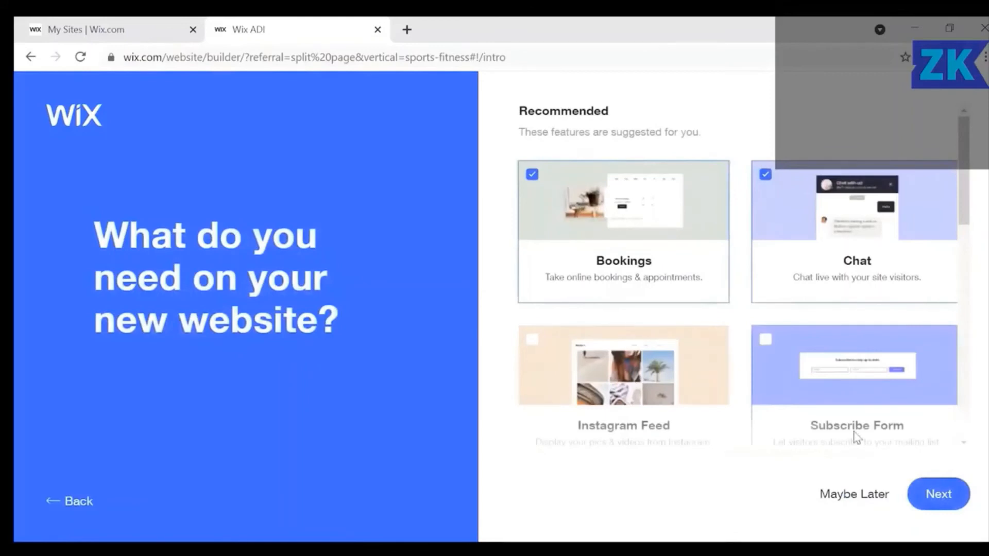
click(934, 497)
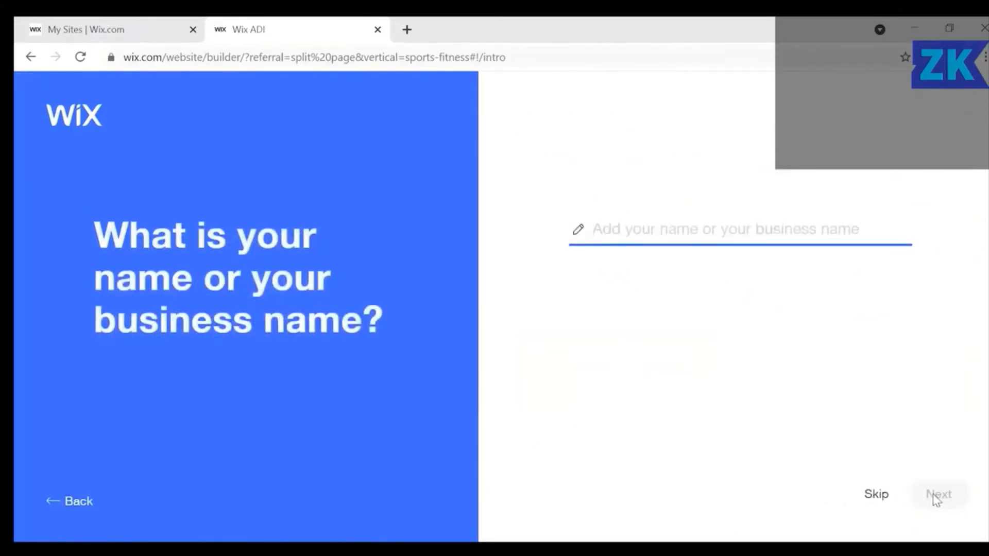
Name the site 'New Artist' and skip importing existing images and text.
text(NEw)
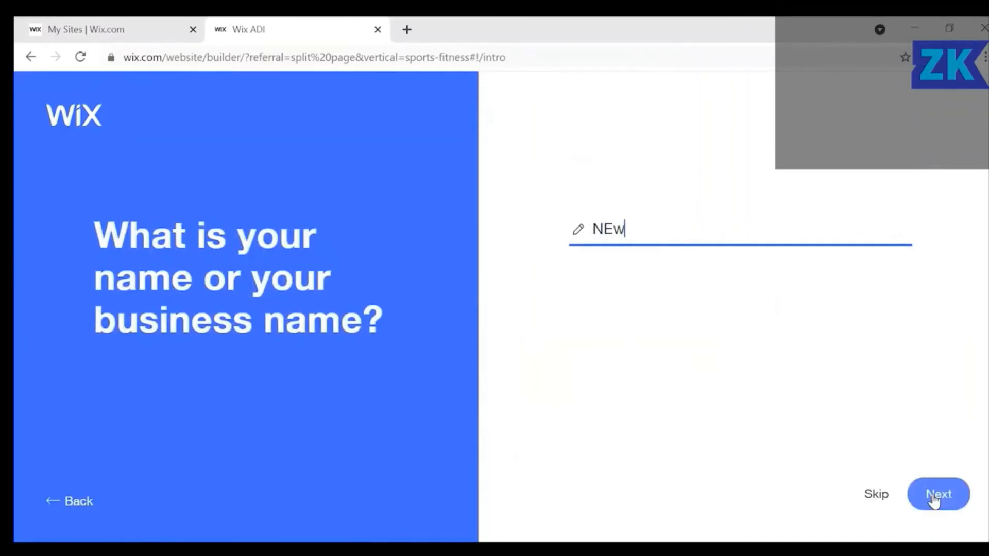
key(BackSpace)
text(Artist)
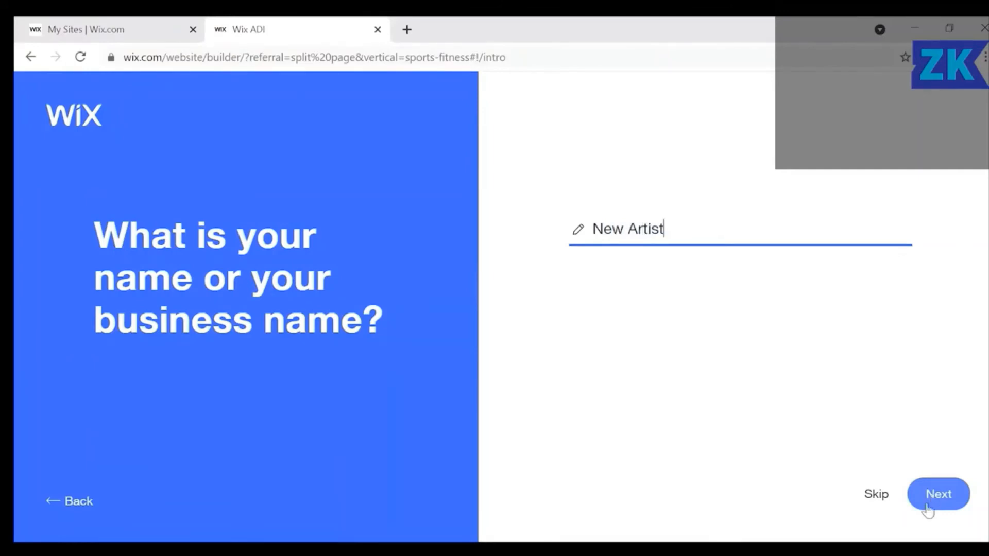
click(950, 493)
click(951, 494)
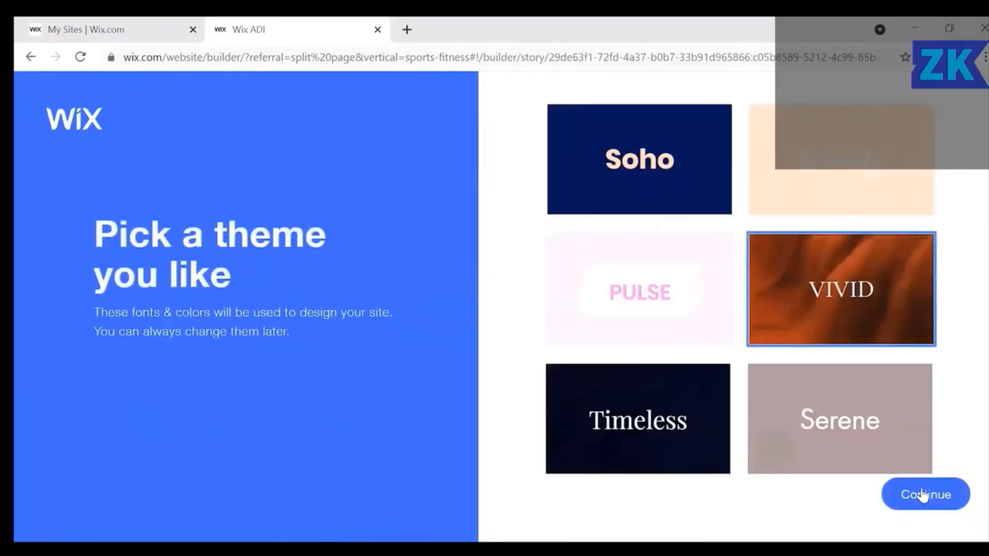
Accept the theme and homepage design, add the Select Work page, and build the site.
click(924, 494)
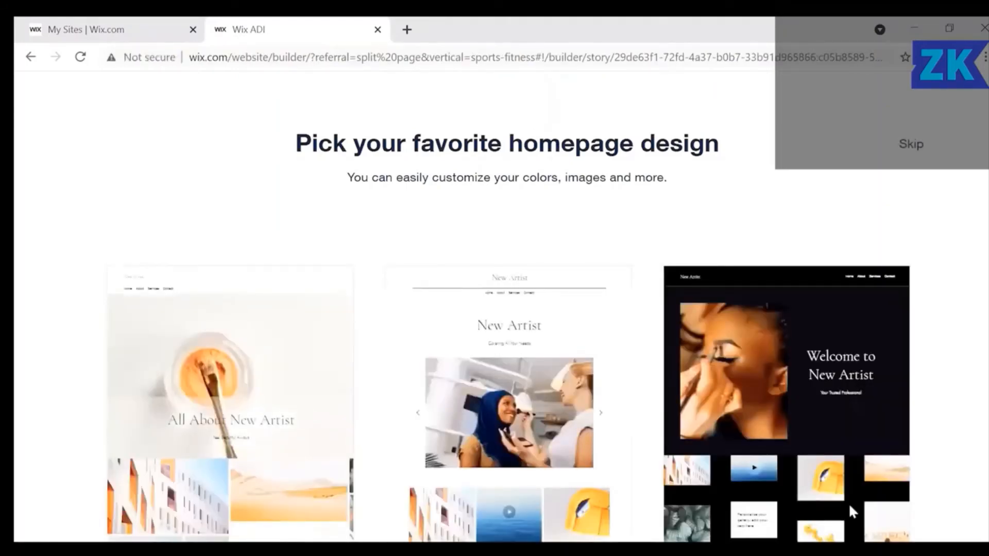
mouse_move(175, 268)
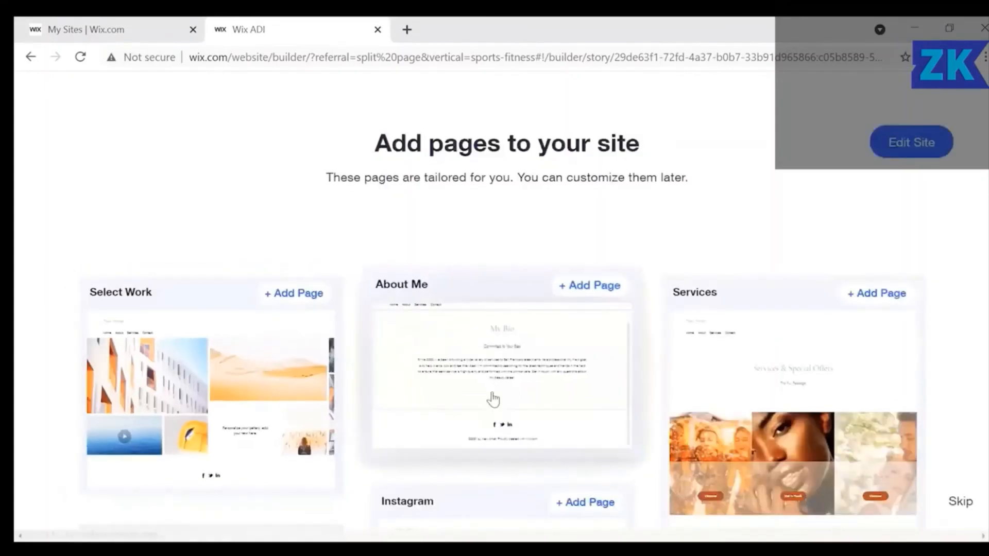
click(299, 287)
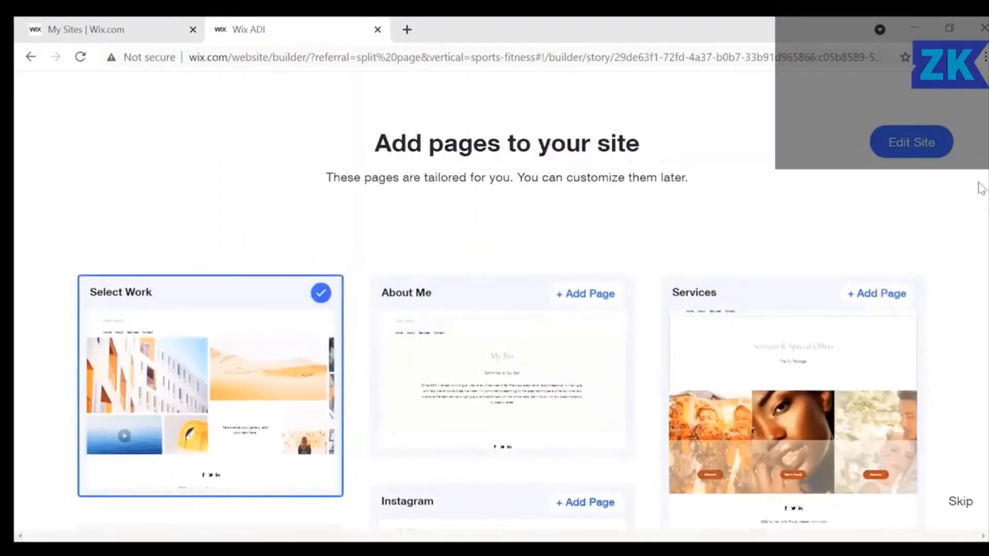
click(925, 153)
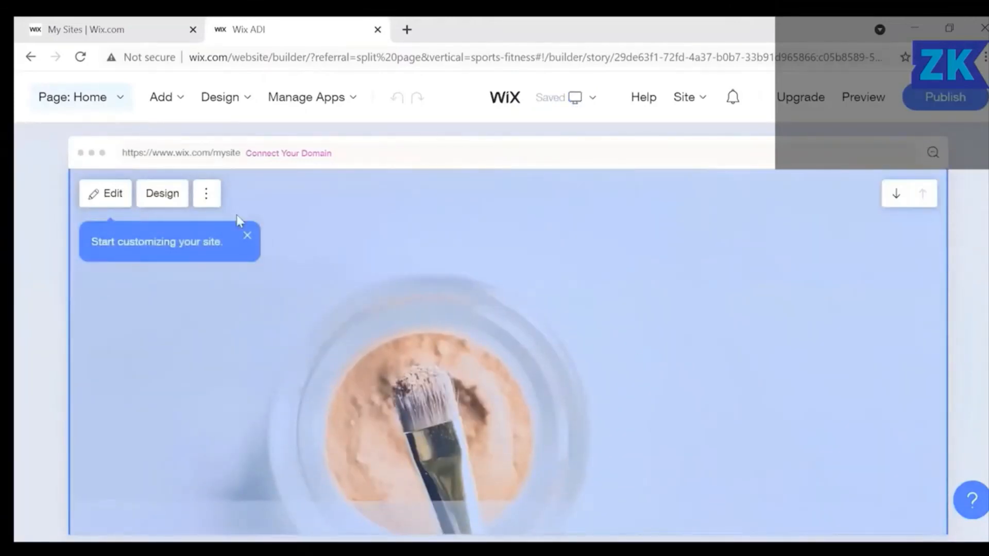
Duplicate the 'All About New Artist' hero section from its options menu.
click(207, 192)
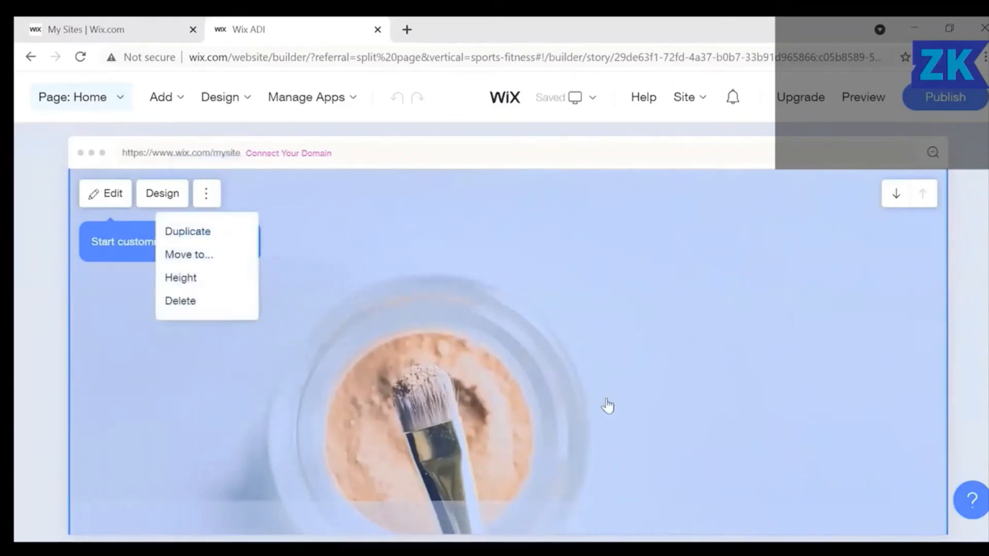
scroll(681, 492, down, 5)
scroll(690, 508, up, 7)
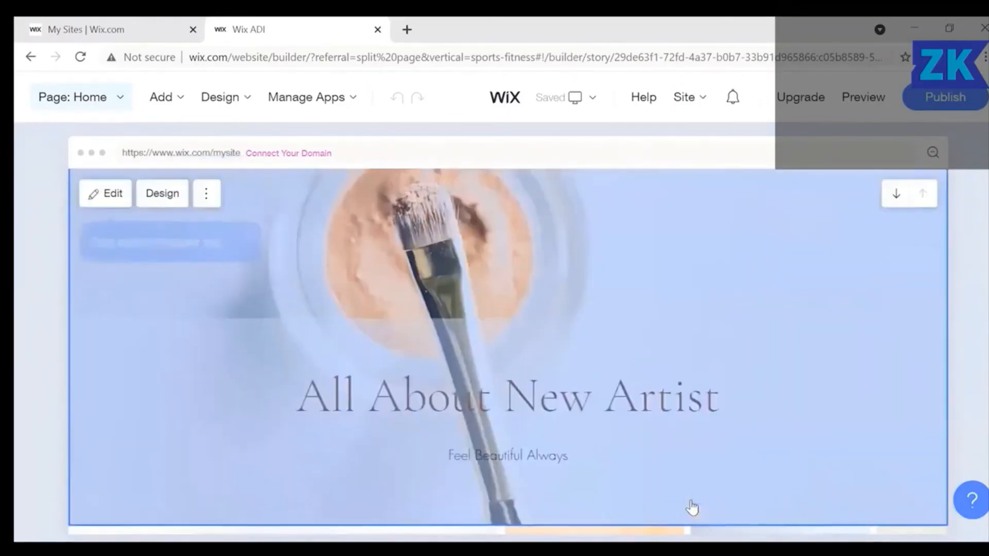
click(208, 290)
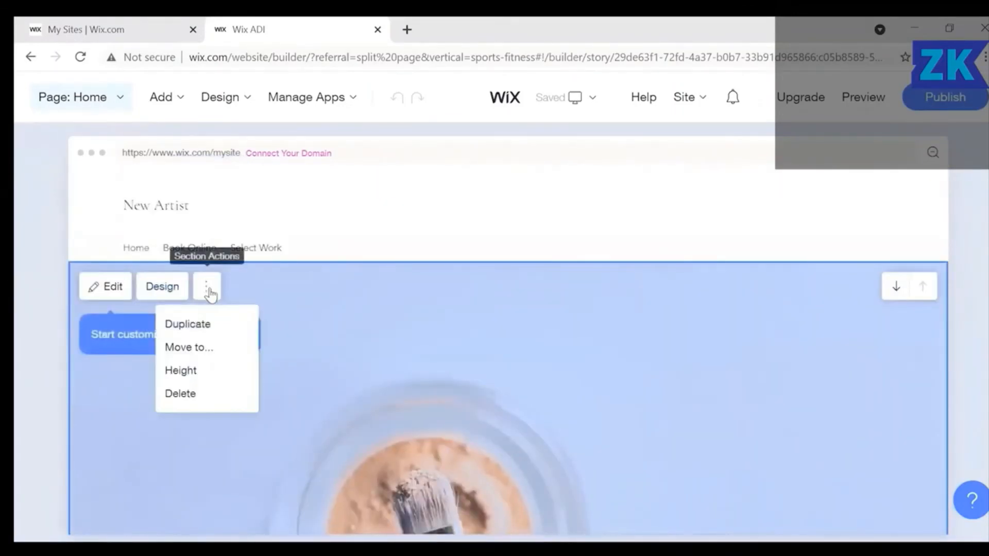
click(204, 329)
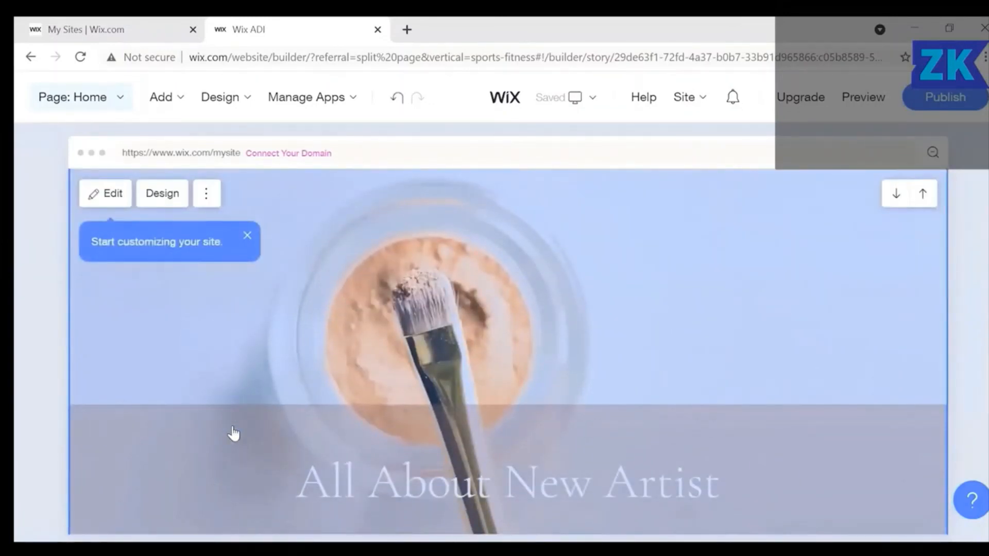
scroll(233, 434, up, 8)
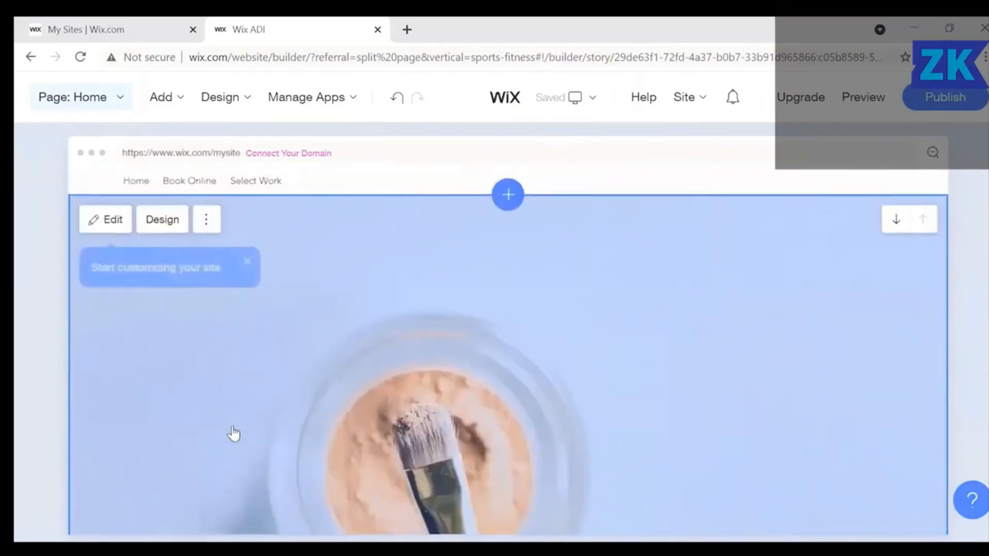
scroll(286, 380, down, 2)
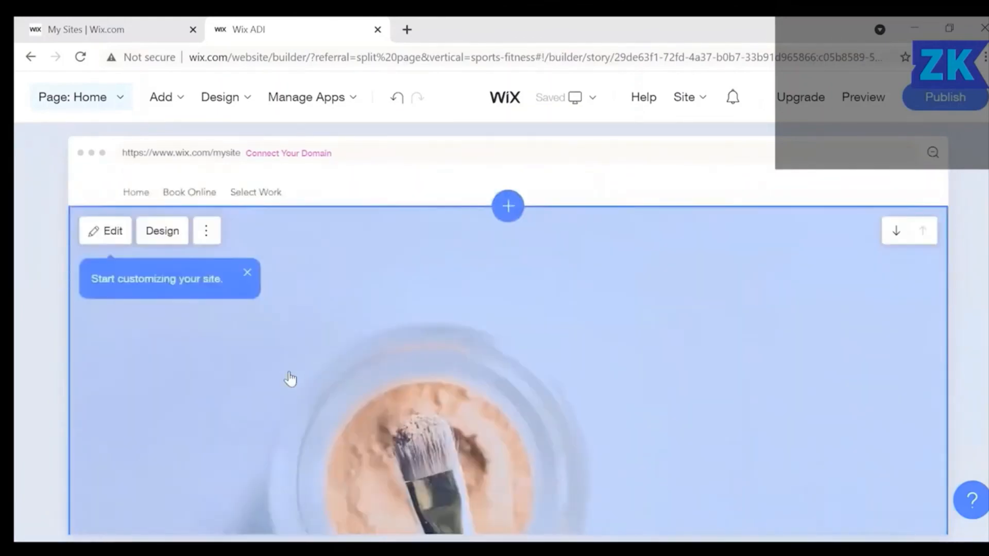
scroll(290, 378, down, 5)
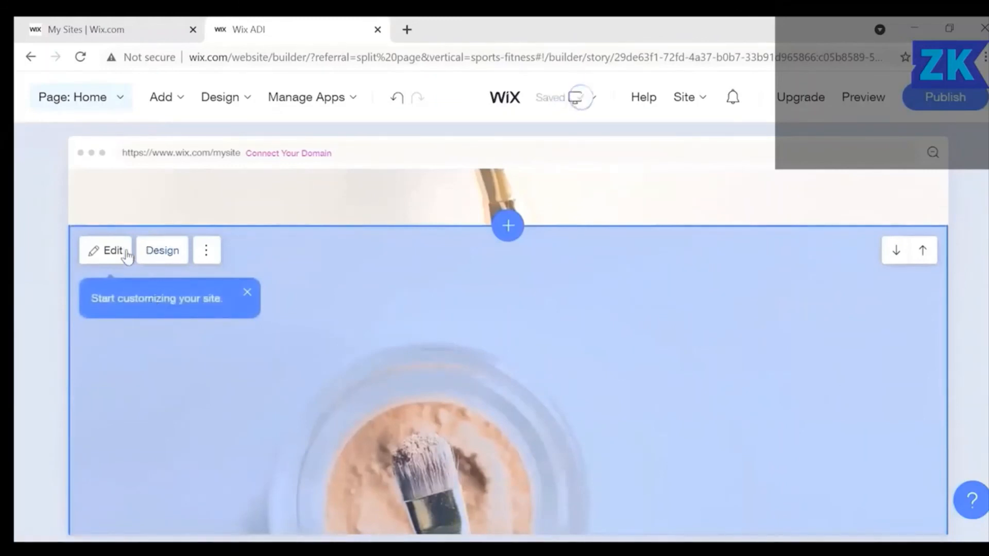
Delete 'All About ' from the hero copy's title so it reads 'New Artist'.
click(109, 252)
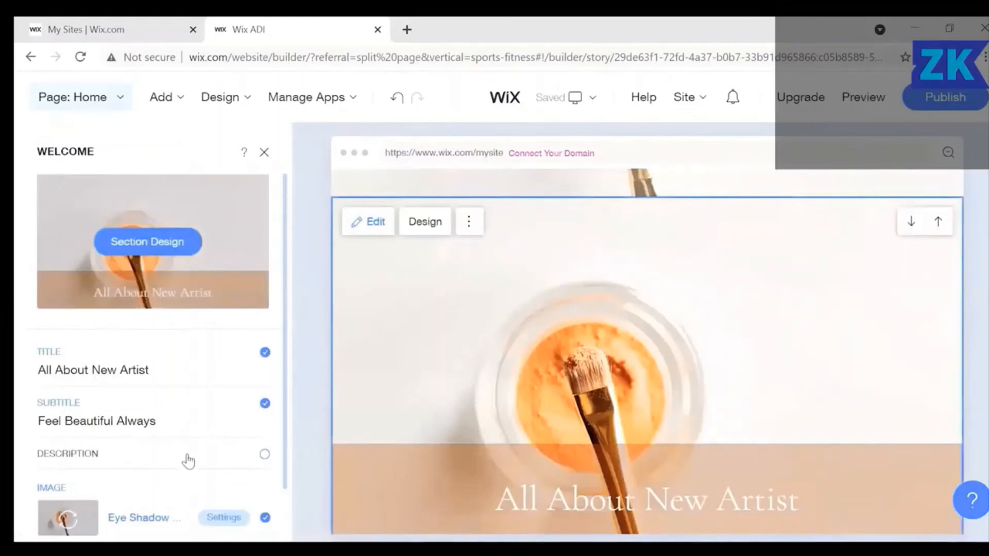
click(159, 370)
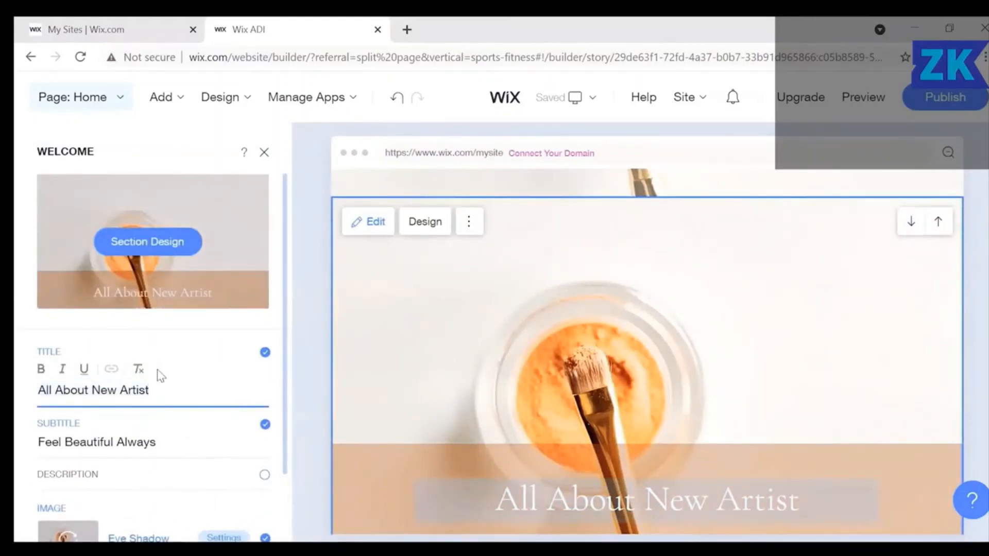
key(Left)
key(Left)
key(Right)
key(Right)
key(Right)
key(Right)
key(shift+Right)
key(Right)
key(BackSpace)
key(BackSpace)
key(BackSpace)
key(BackSpace)
key(BackSpace)
key(BackSpace)
key(BackSpace)
key(BackSpace)
key(BackSpace)
key(BackSpace)
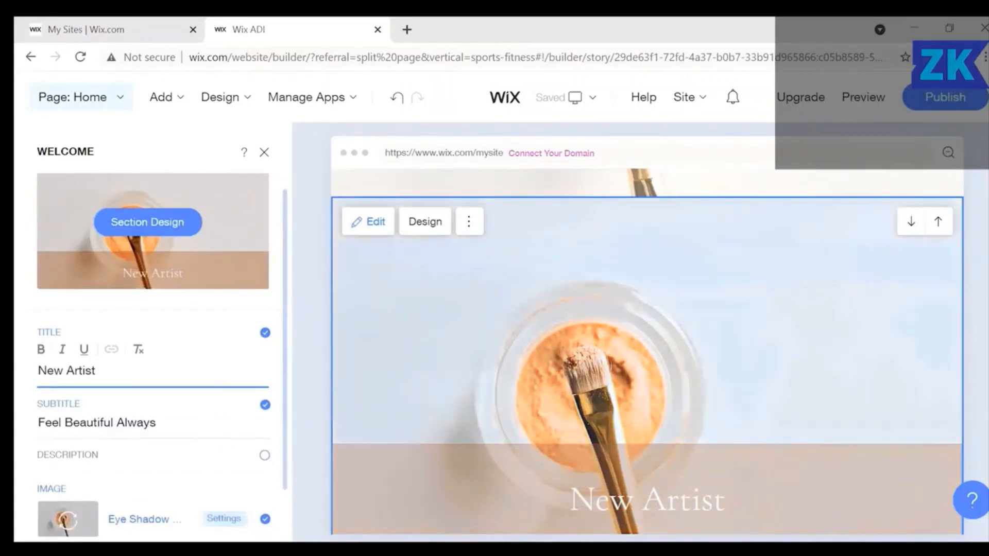
click(224, 518)
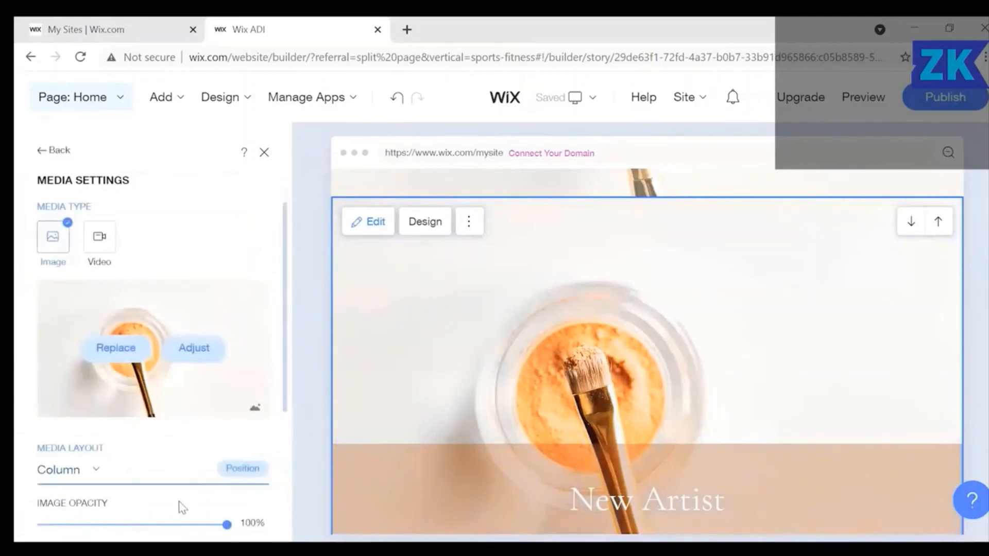
Set the colour behind the image to gold after trying other swatches, then close Media Settings.
scroll(180, 502, down, 4)
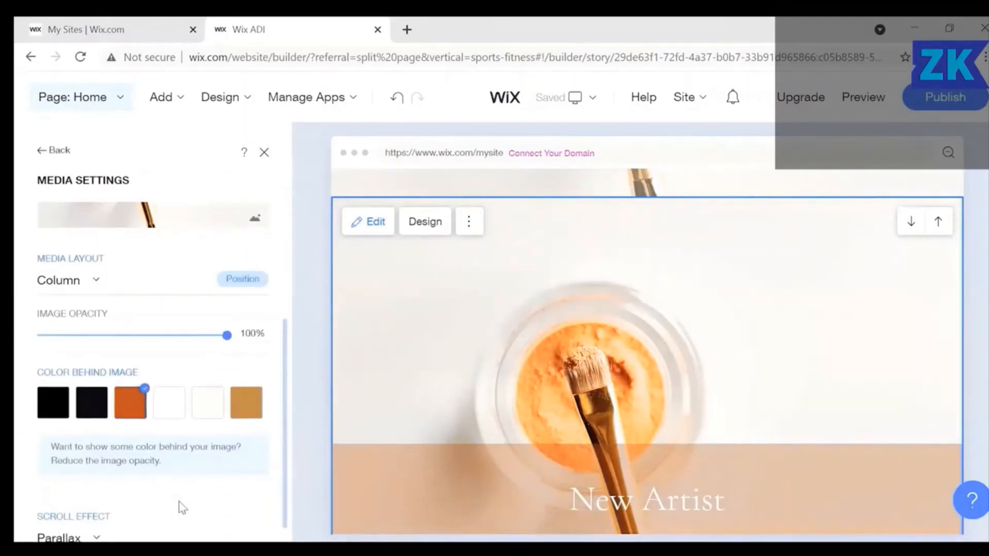
click(92, 402)
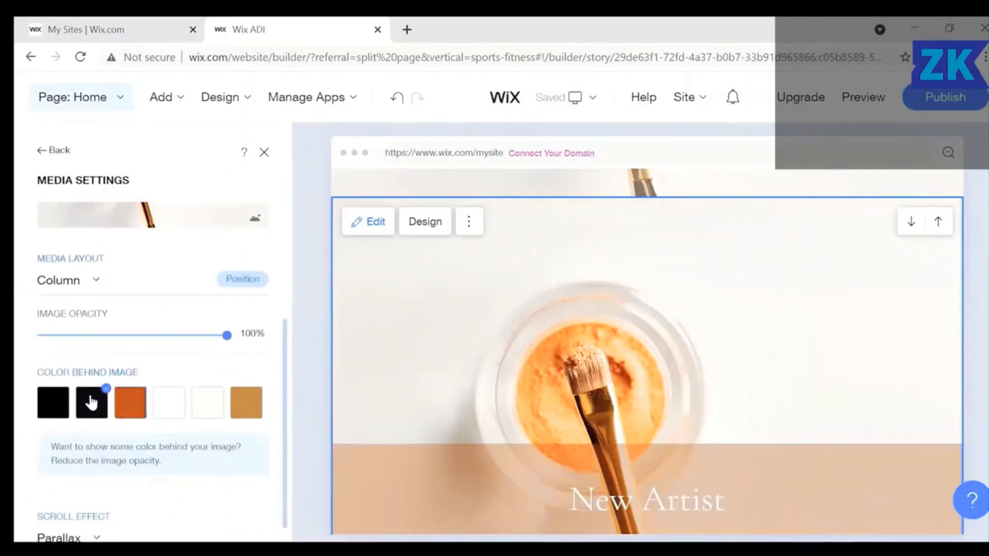
click(47, 402)
click(131, 407)
click(251, 412)
scroll(215, 514, down, 1)
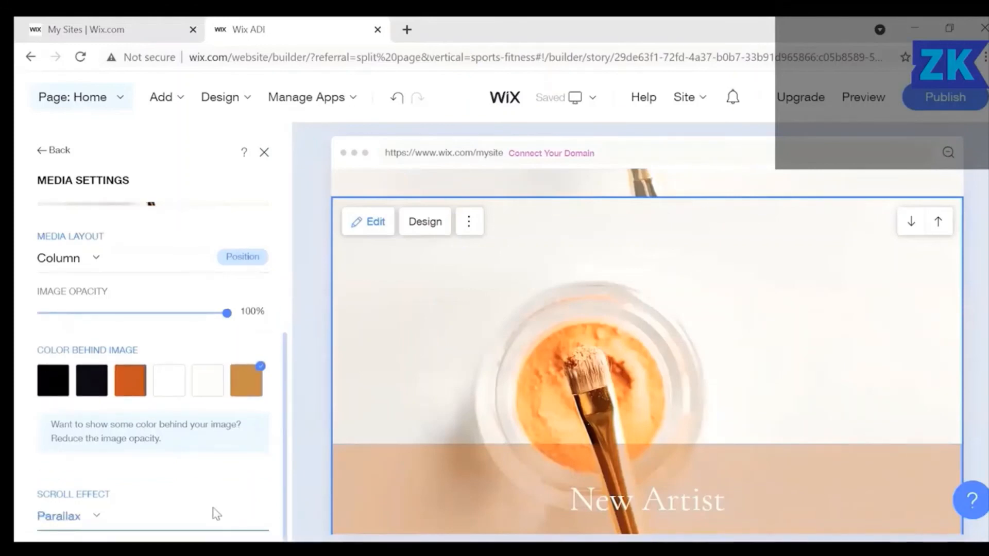
scroll(215, 513, up, 4)
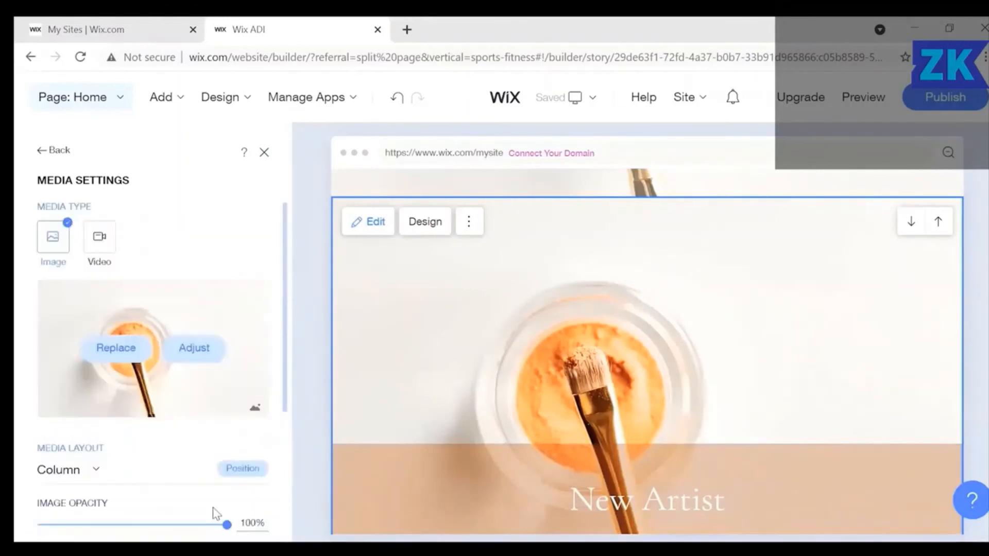
click(264, 154)
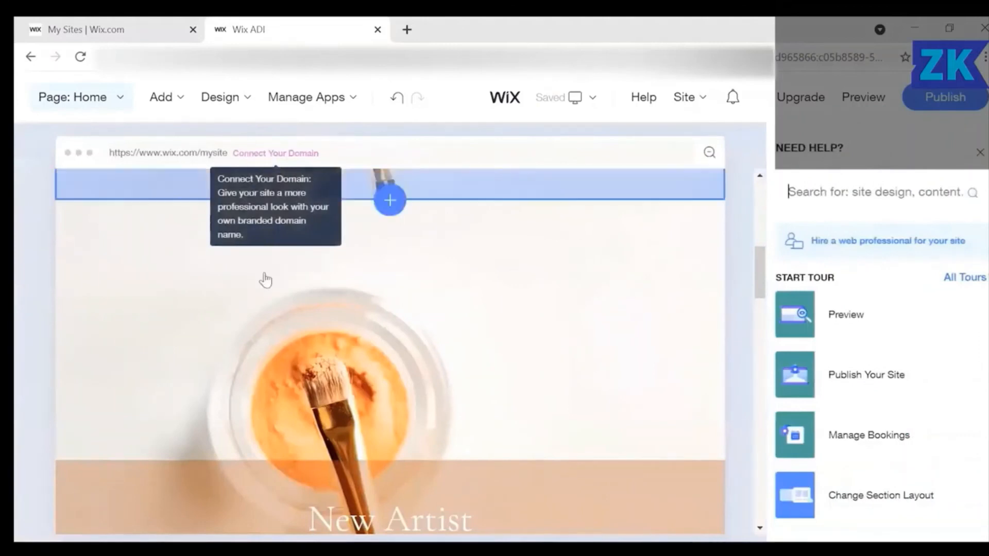
Scroll down the New Artist site page.
scroll(690, 430, down, 3)
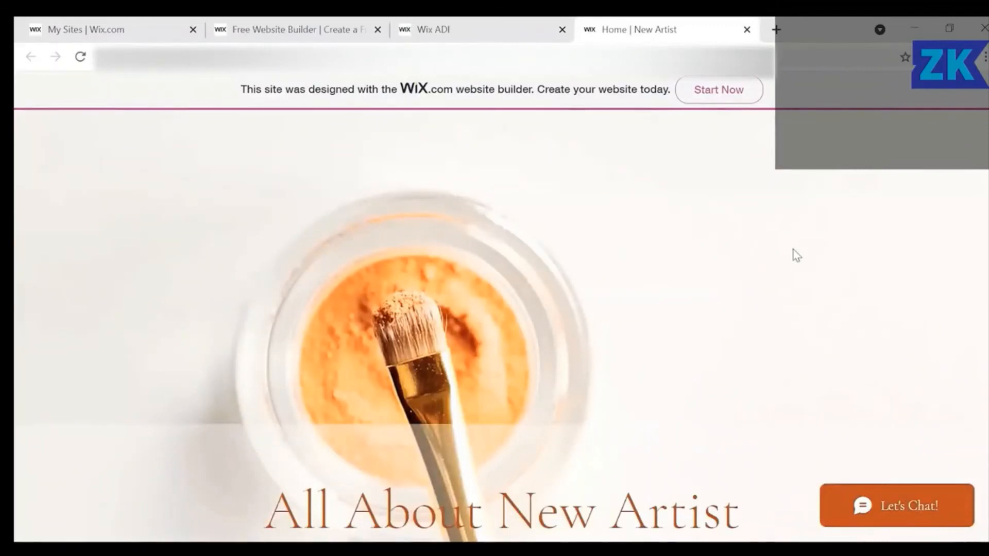
Scroll through the live New Artist site to review all its sections.
scroll(796, 255, down, 3)
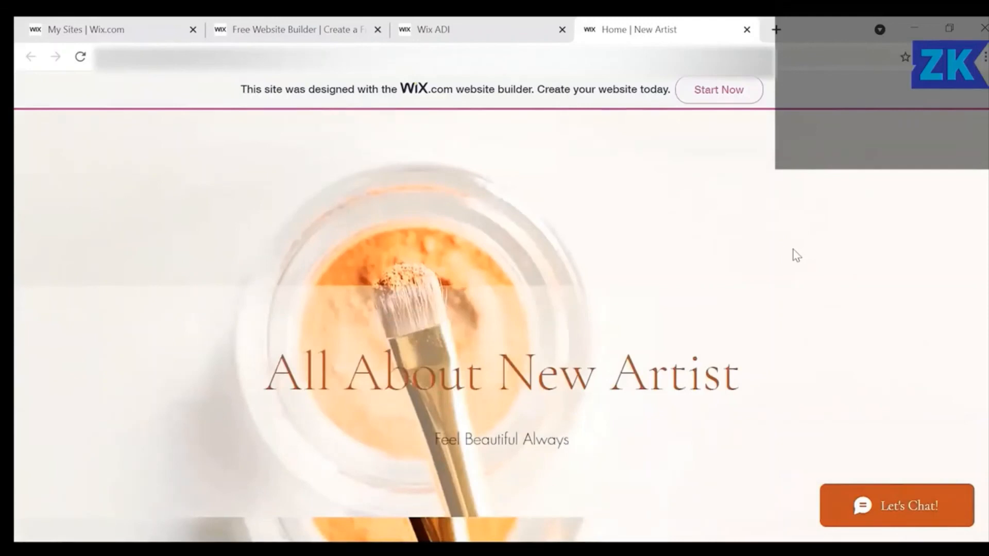
scroll(796, 255, down, 4)
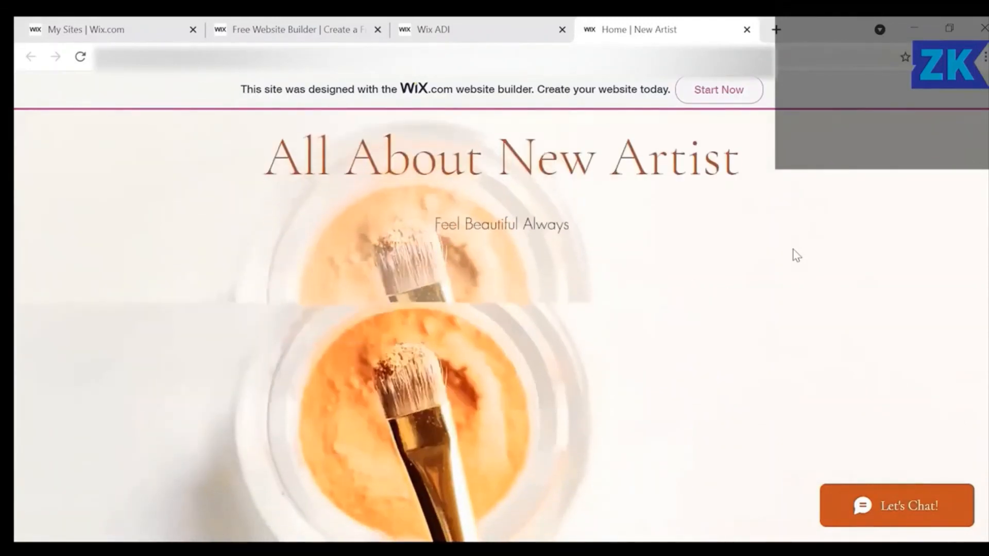
scroll(797, 256, down, 2)
scroll(796, 255, down, 8)
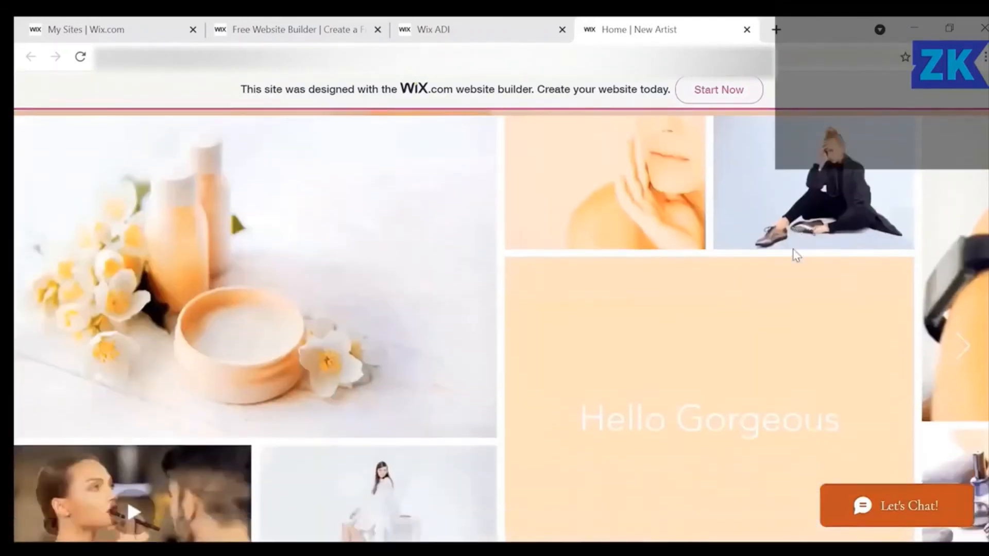
scroll(793, 256, down, 8)
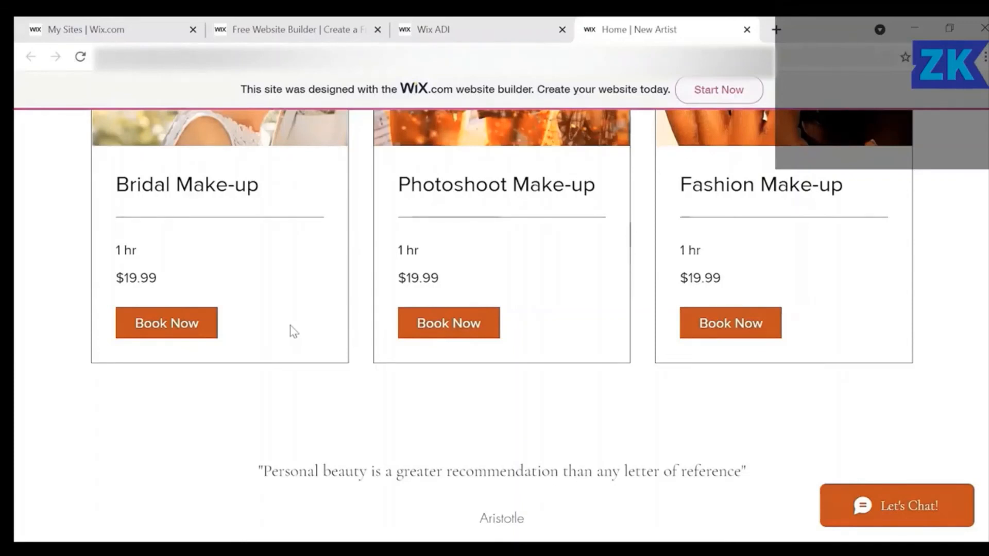
scroll(294, 331, down, 1)
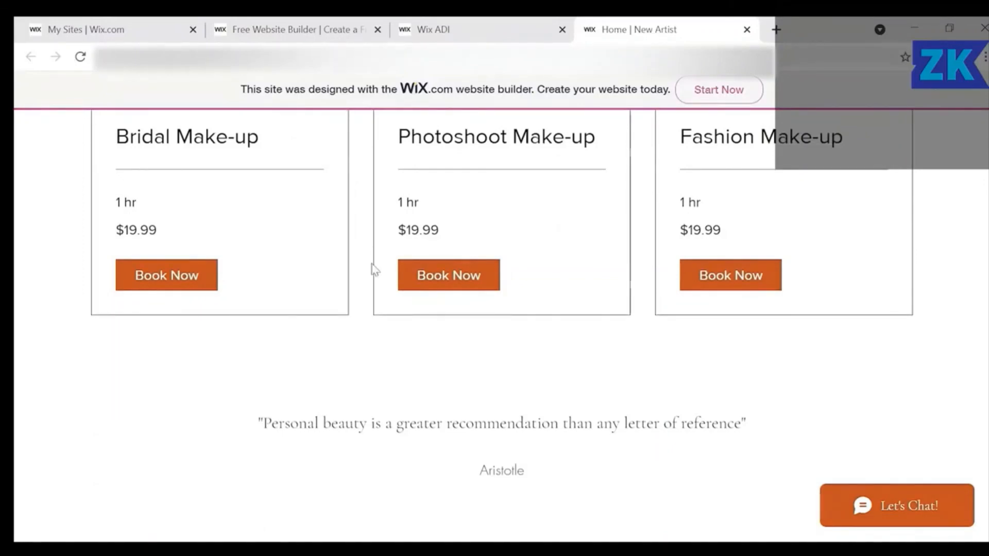
scroll(374, 269, down, 3)
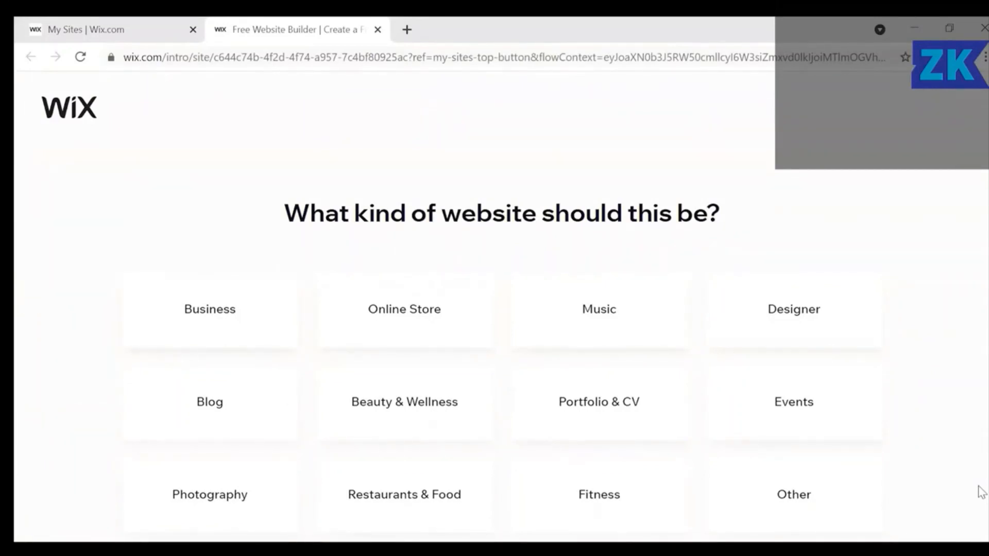
Choose Other as the website kind and let Wix ADI create the site.
click(823, 506)
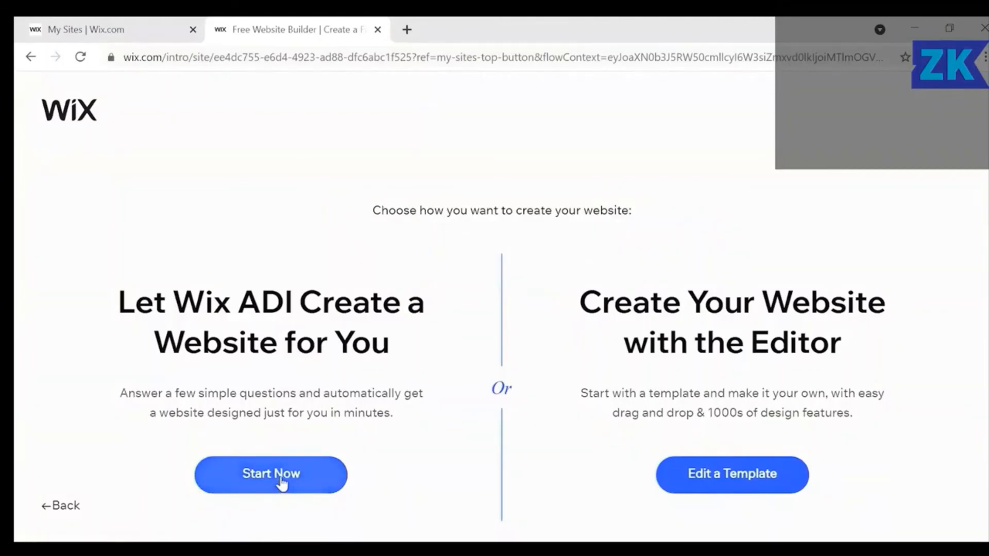
click(281, 482)
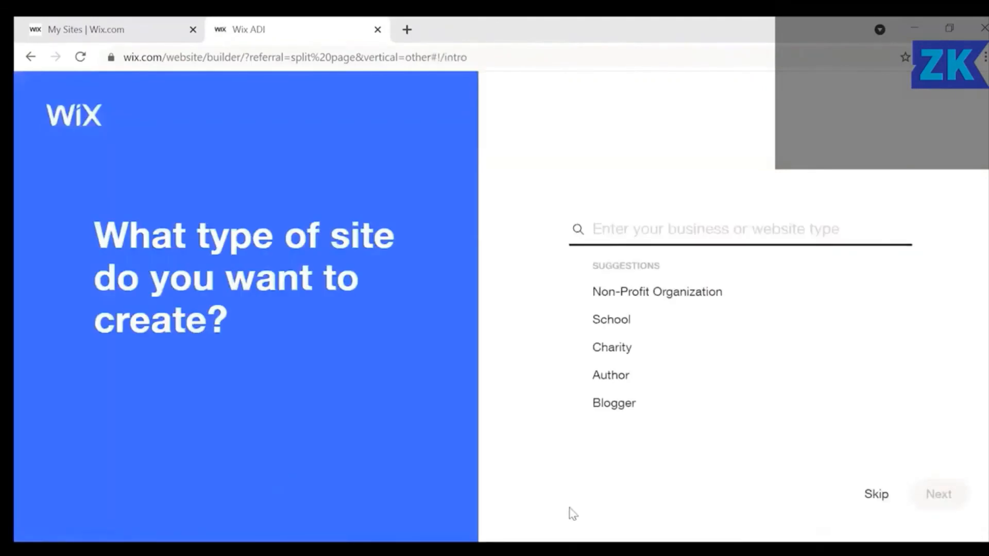
Pick Author Portfolio as the site type and move past the features question.
click(618, 377)
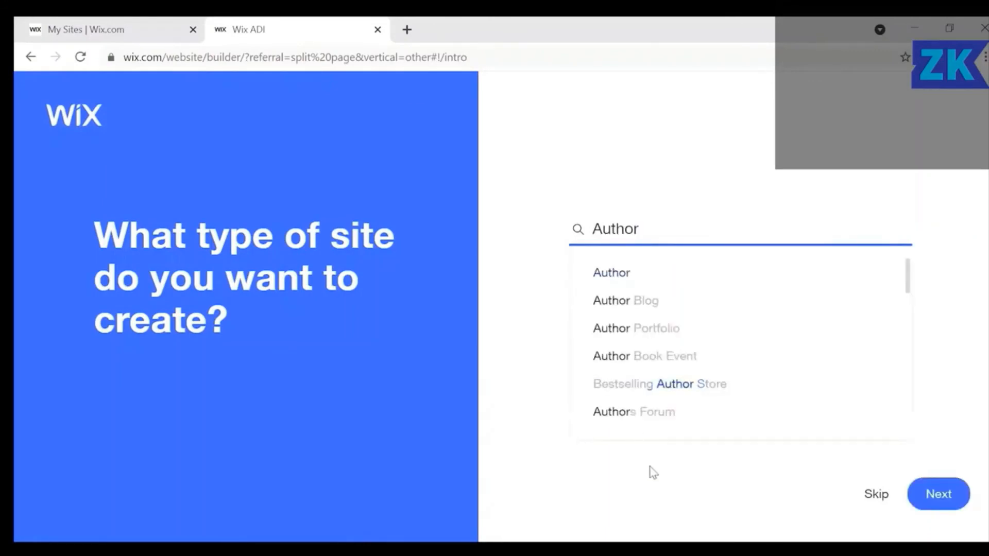
click(647, 337)
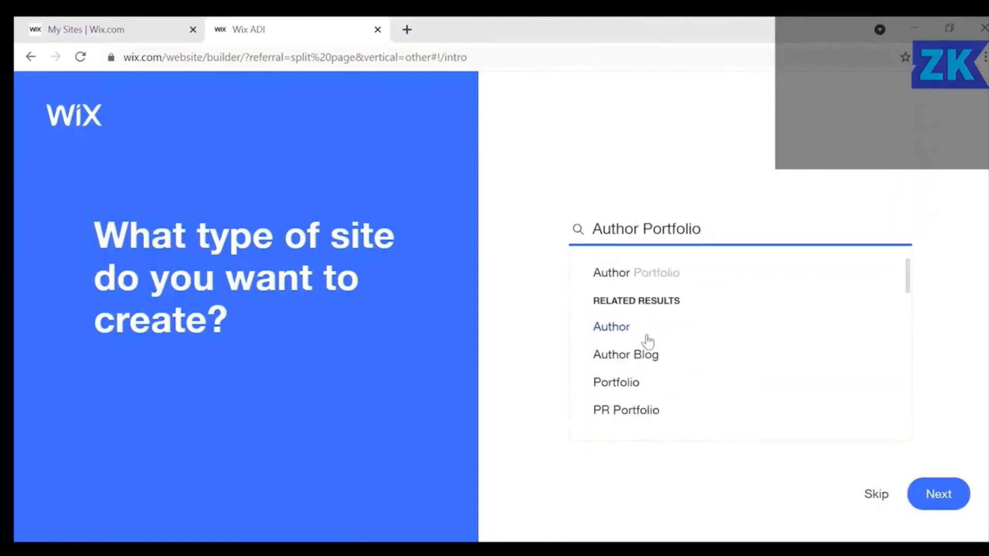
click(952, 504)
click(953, 503)
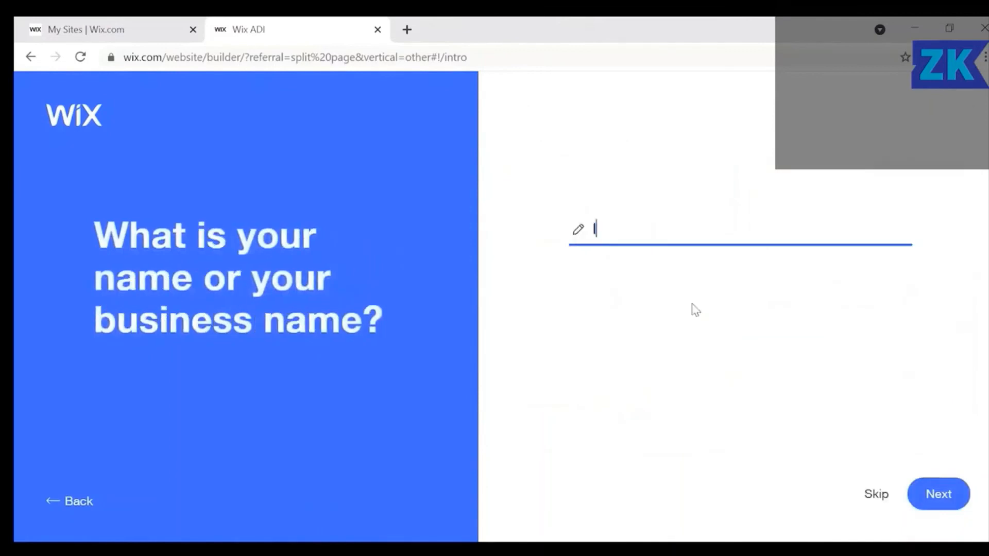
Enter 'I am a new author!' as the site name and submit it.
text(I am a)
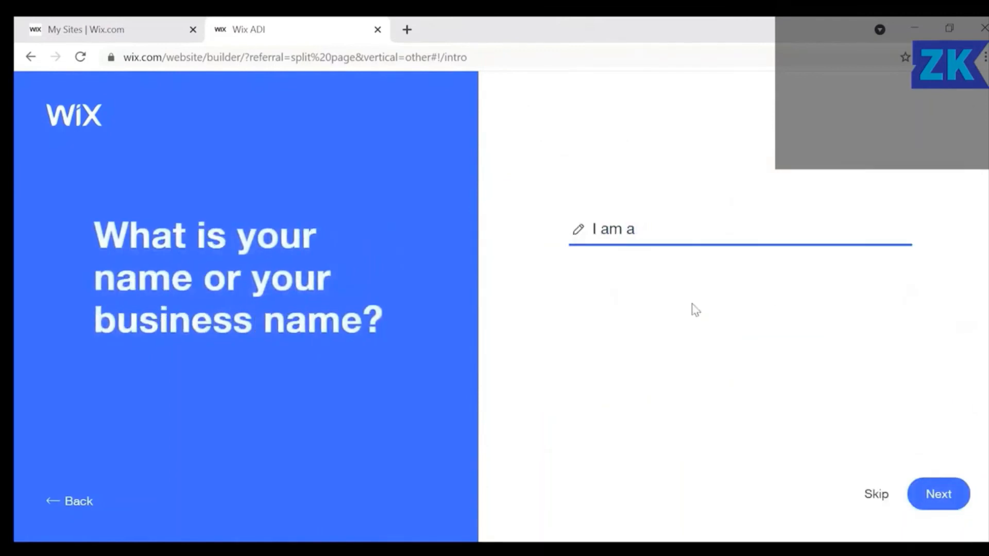
text(nnew aut)
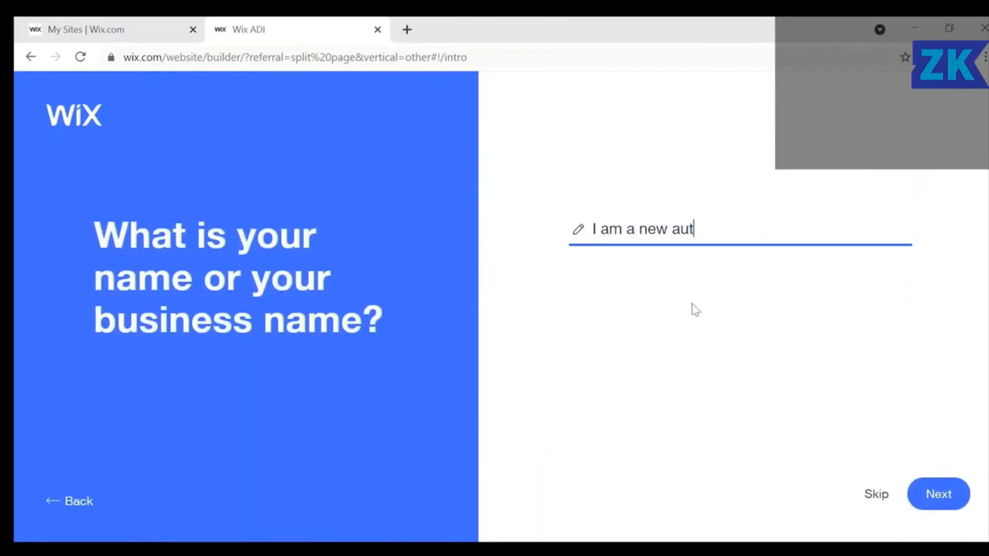
text(hor!)
key(BackSpace)
key(Return)
Choose the INSPIRE theme for the author site and continue to the homepage designs.
click(659, 435)
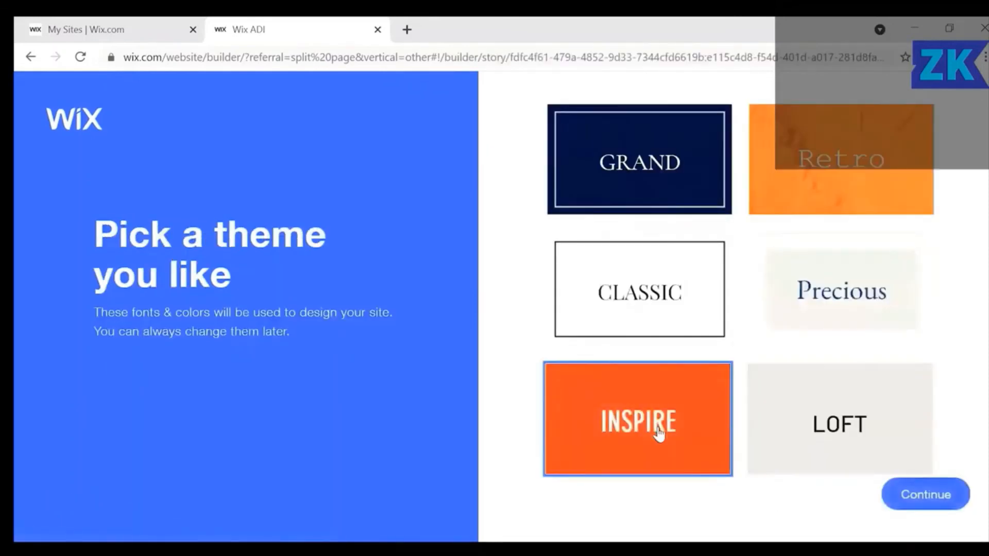
click(918, 507)
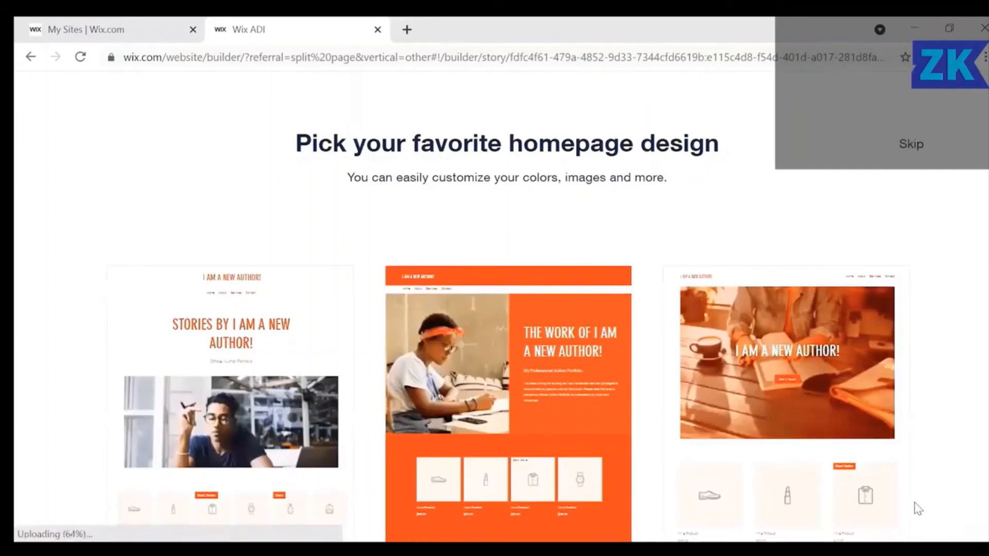
Use the third homepage design, the one with the coffee-and-book photo.
mouse_move(794, 336)
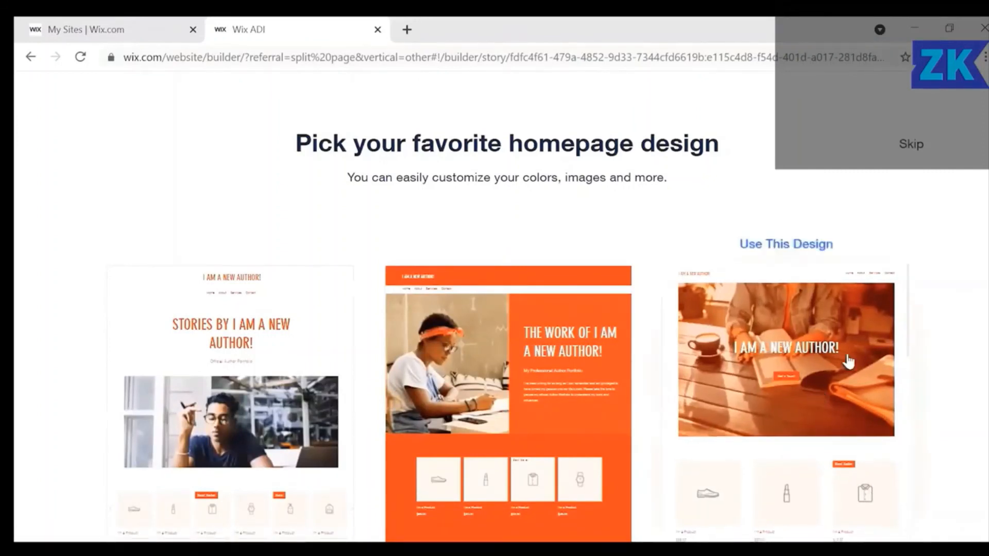
click(793, 337)
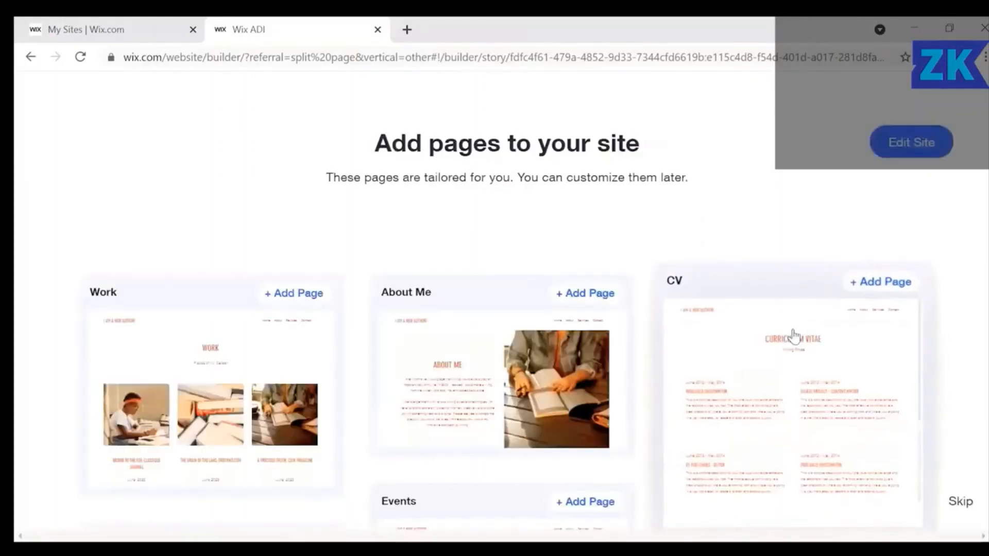
Add the About Me page to the author site and open the site in the editor.
scroll(501, 346, down, 2)
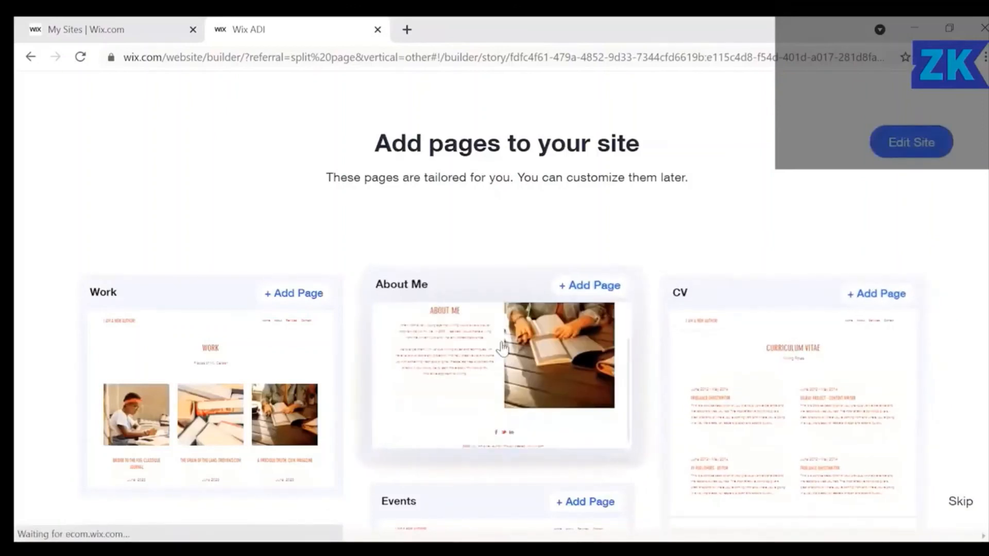
click(496, 347)
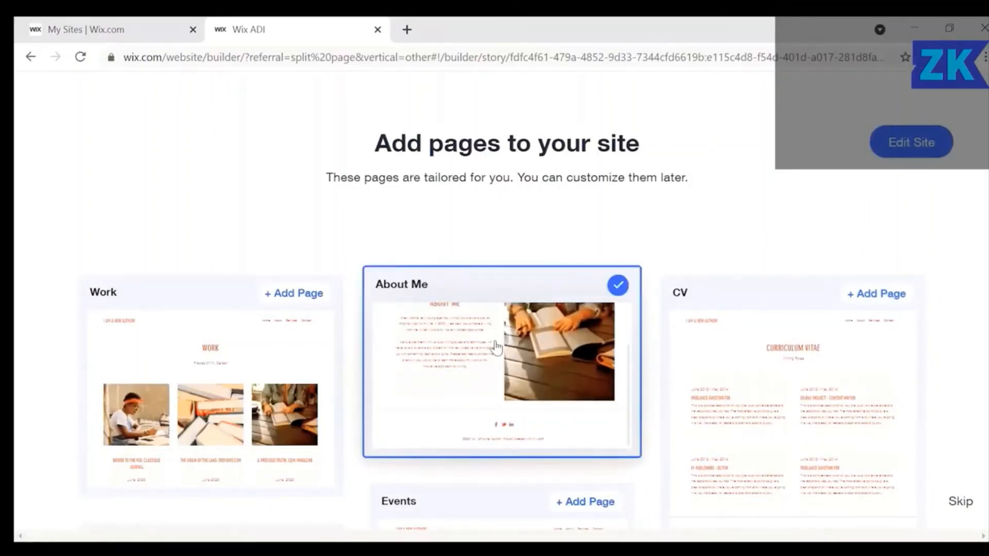
click(908, 147)
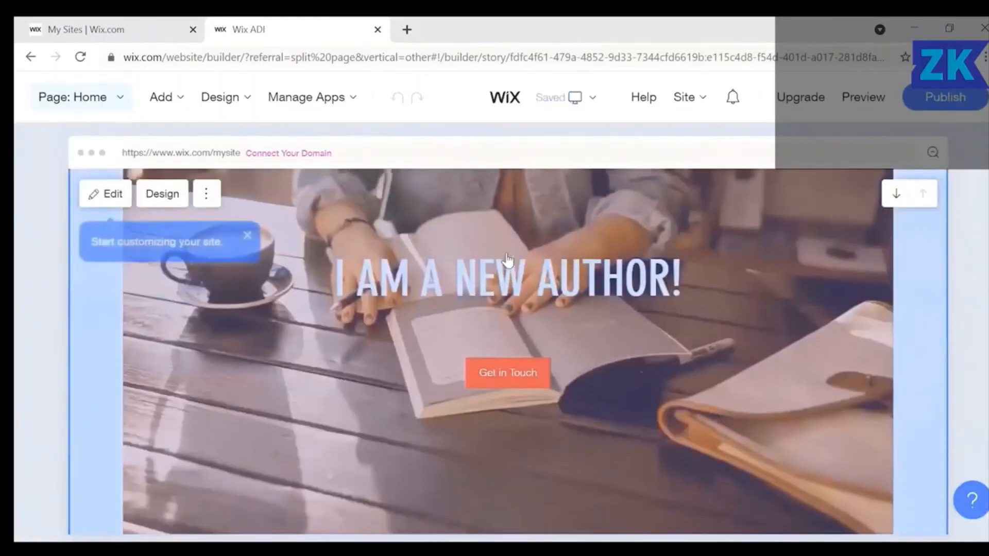
Delete the product section from the author site's homepage.
scroll(507, 260, down, 3)
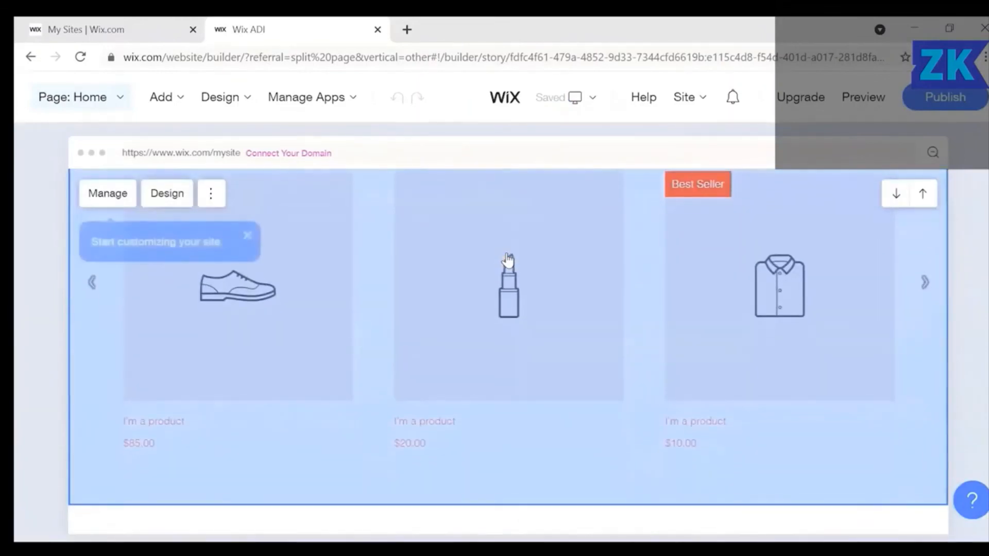
click(211, 194)
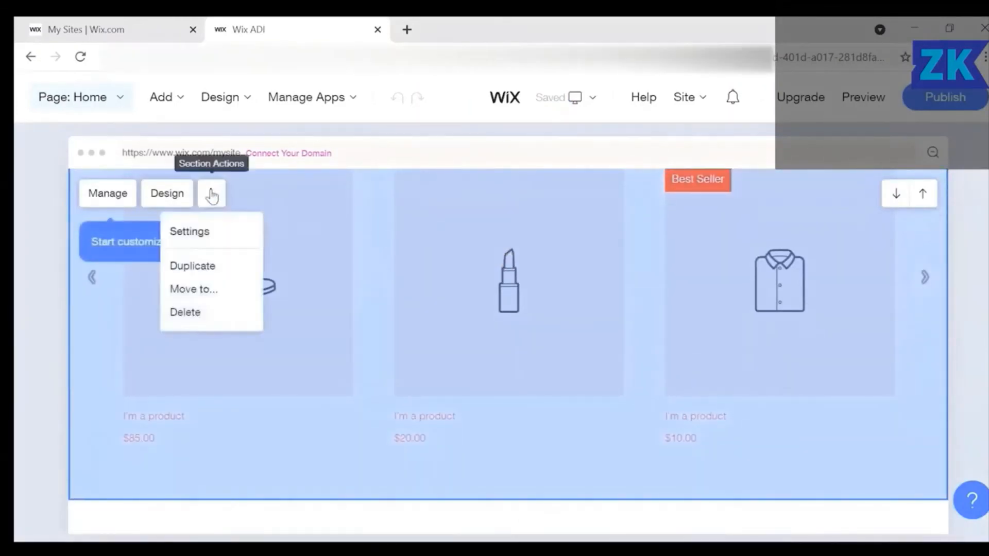
click(198, 316)
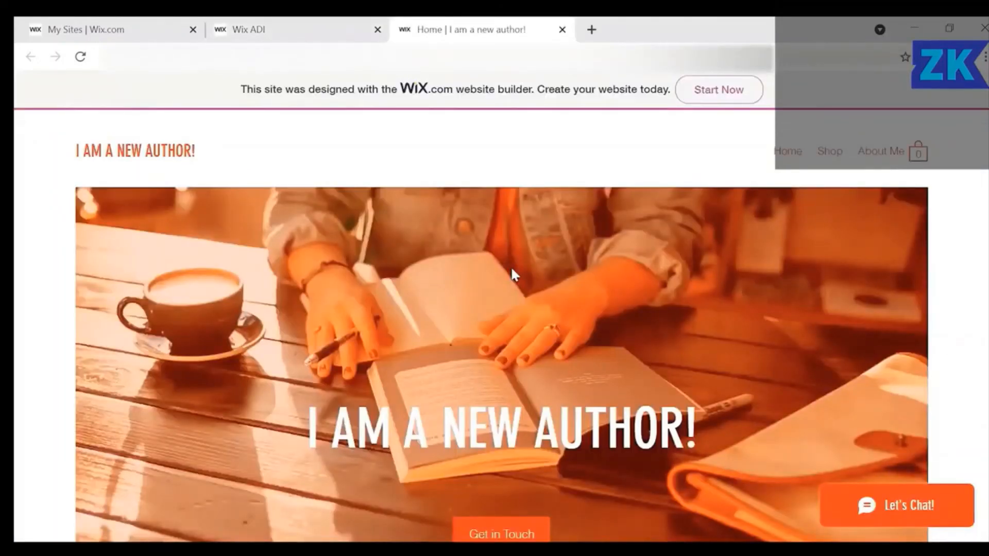
scroll(511, 270, down, 5)
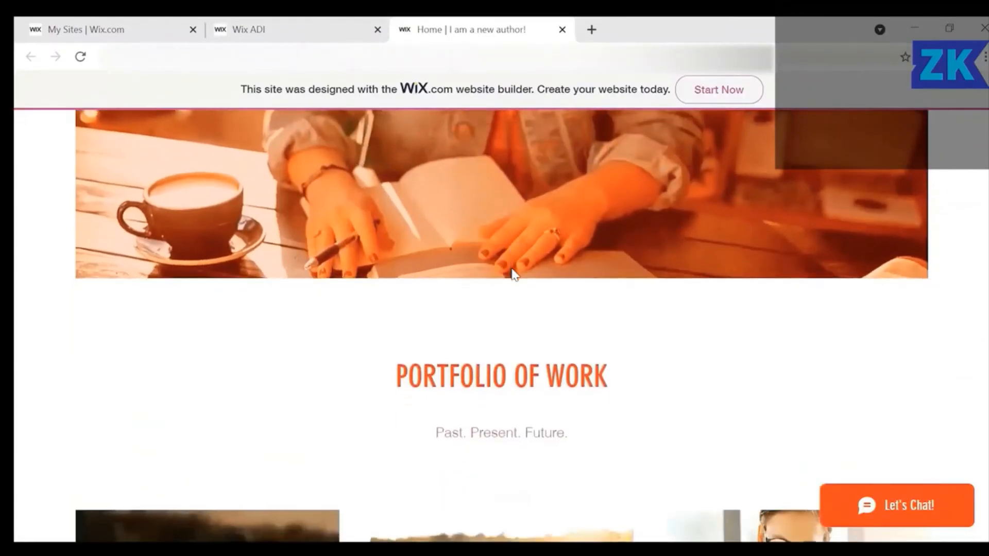